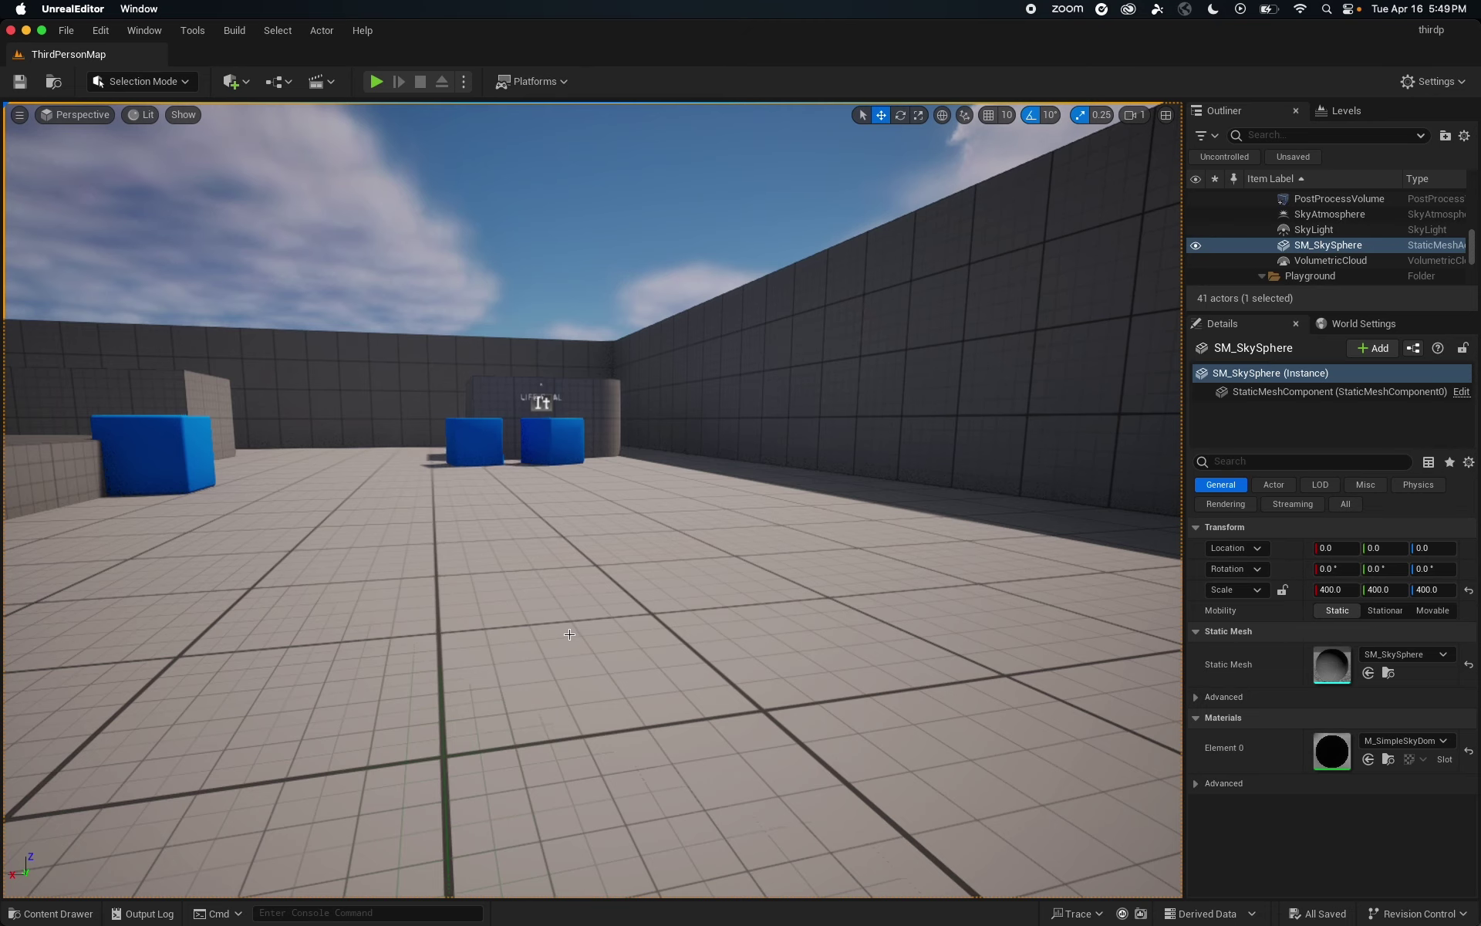
# - Find the "third" assets in the project content and open the BP_ThirdPersonCharacter Blueprint
pyautogui.press('w')
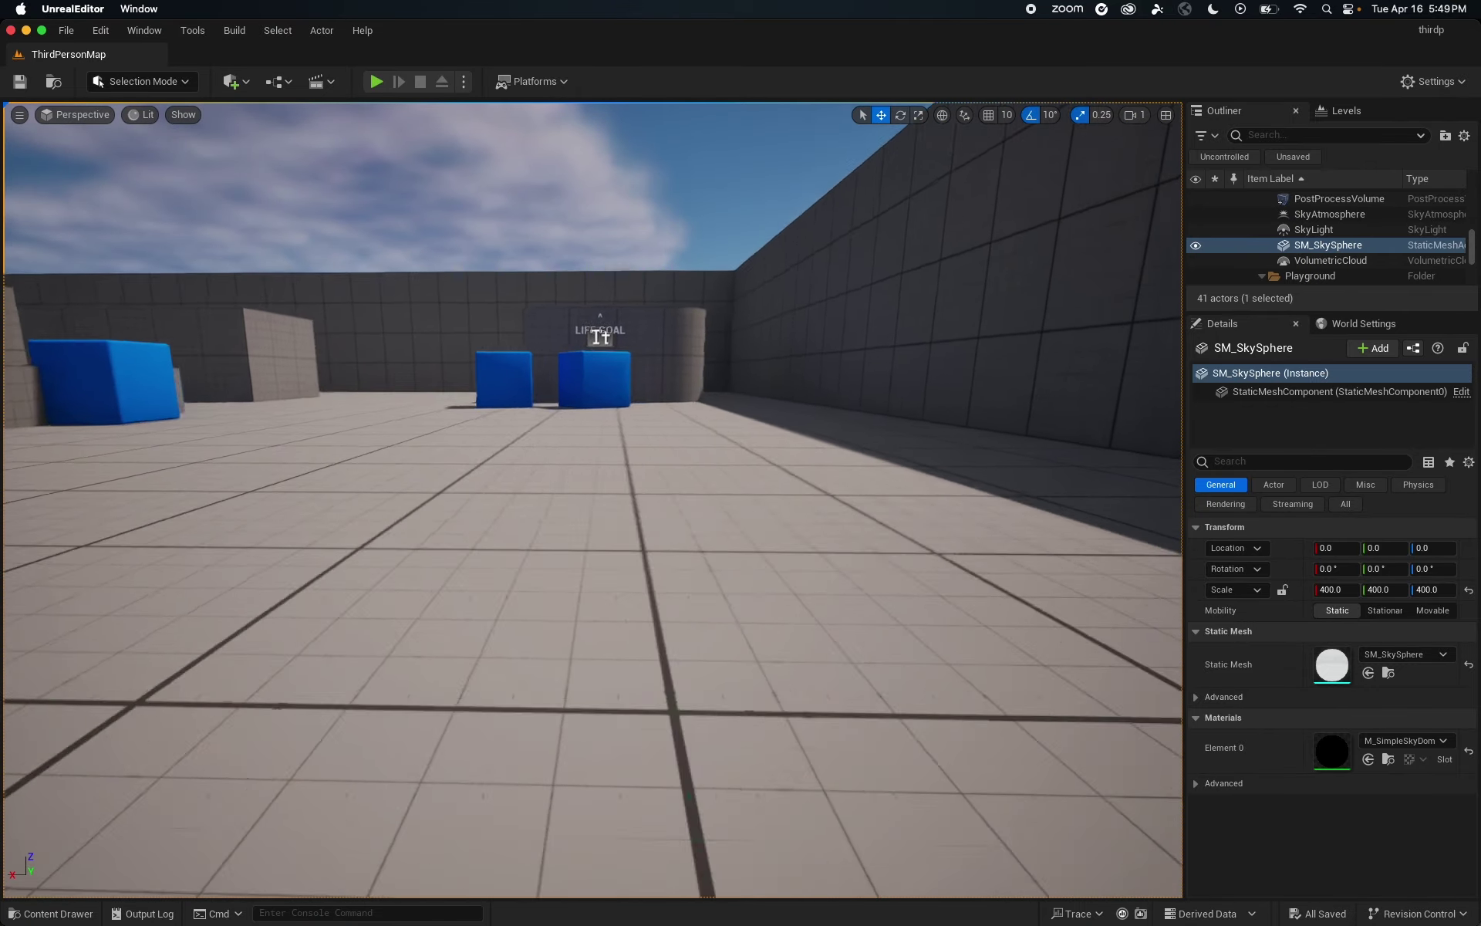
pyautogui.moveTo(811, 567); pyautogui.dragTo(586, 532, button='right')
pyautogui.press('s')
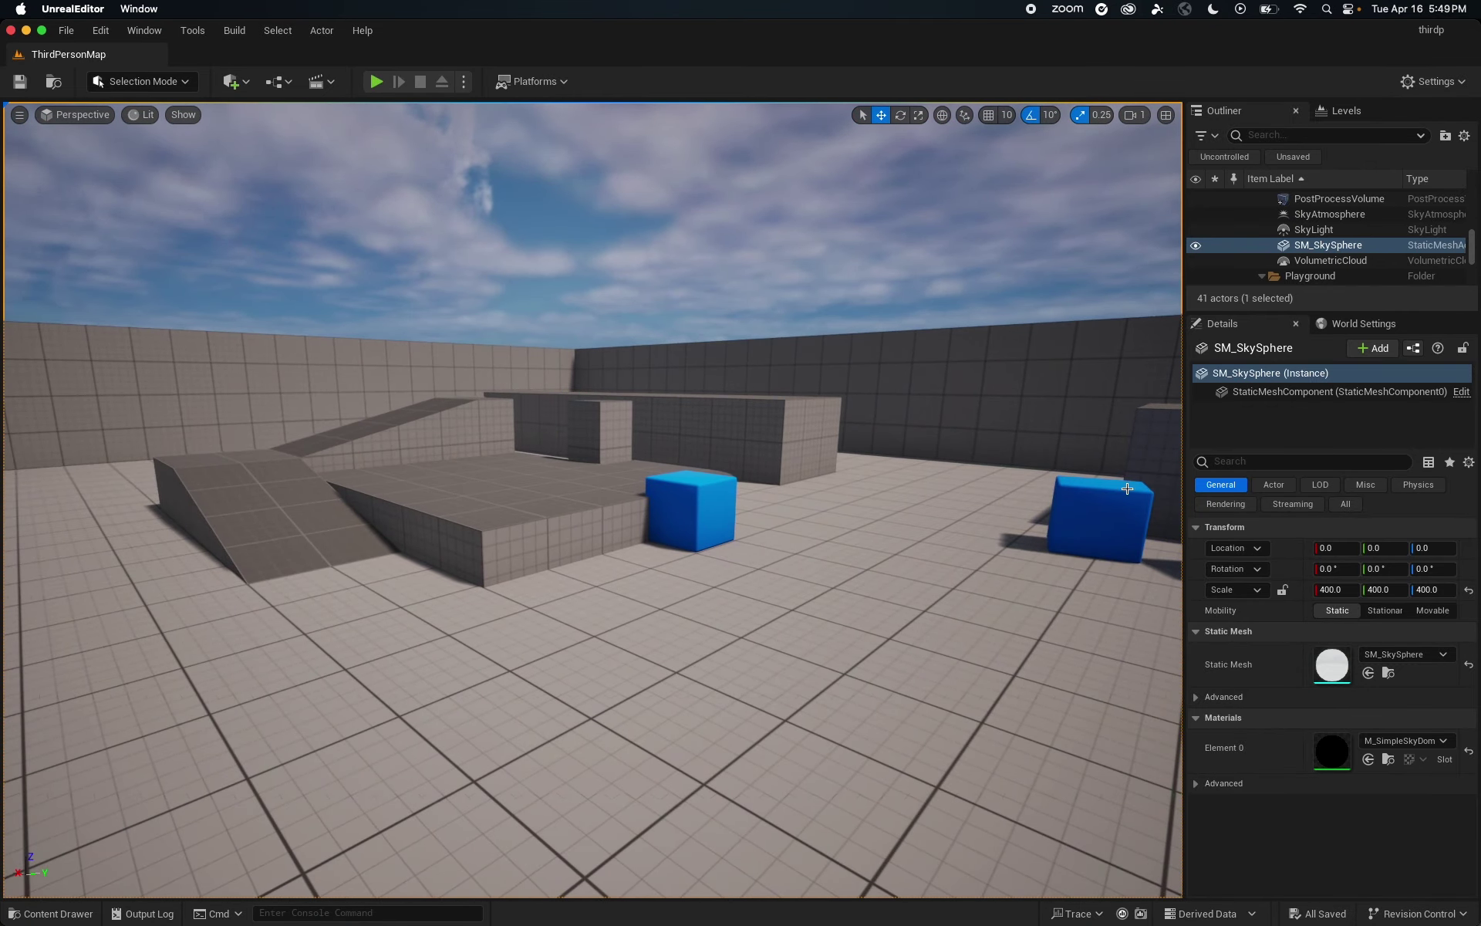
pyautogui.click(75, 912)
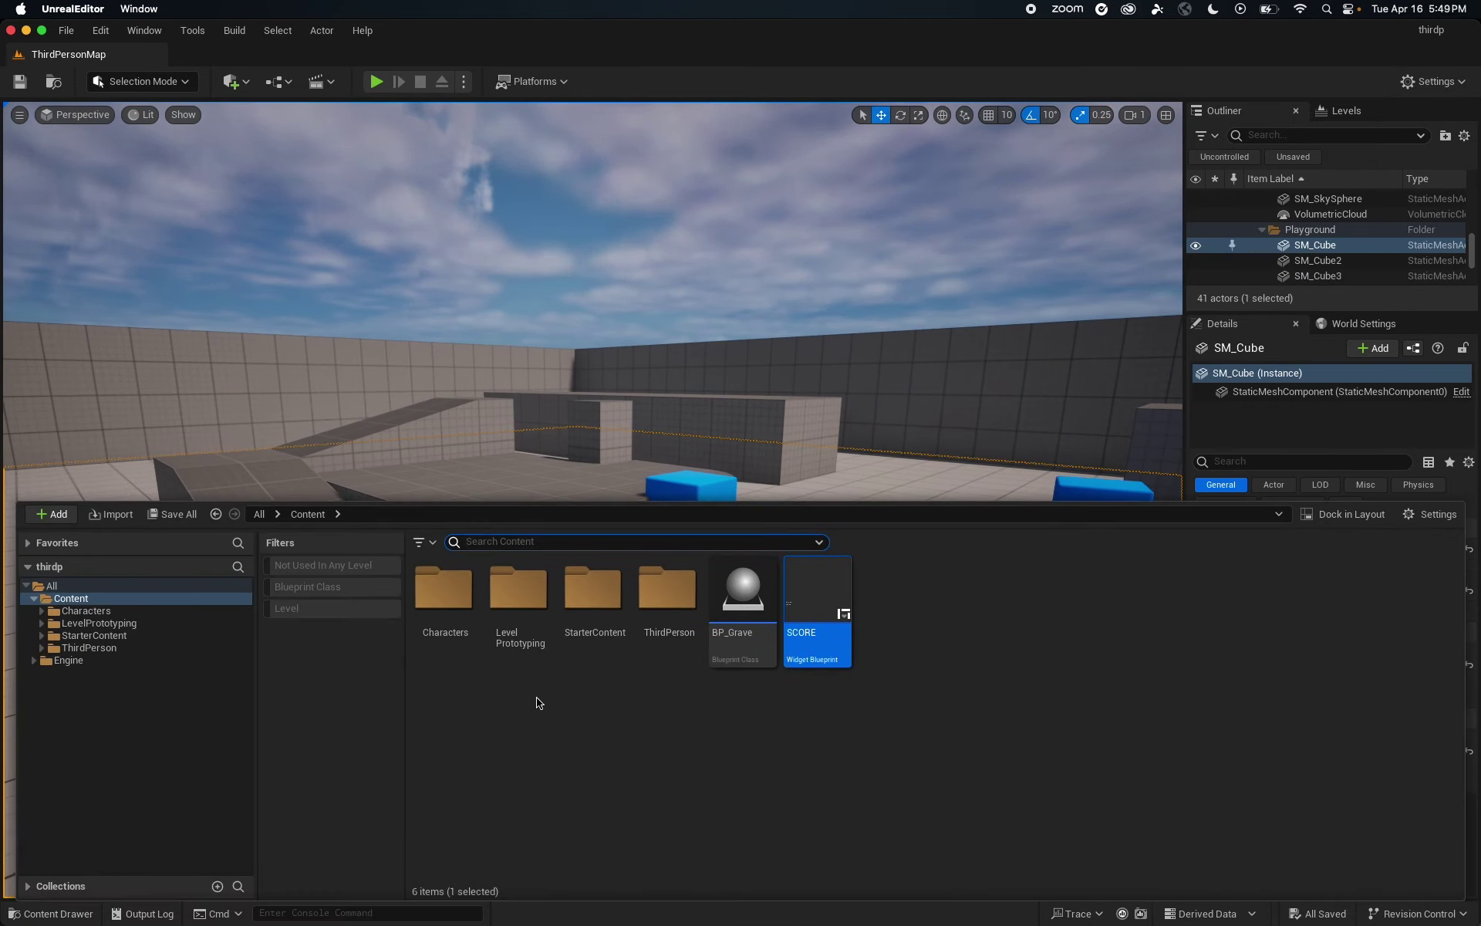
pyautogui.click(512, 539)
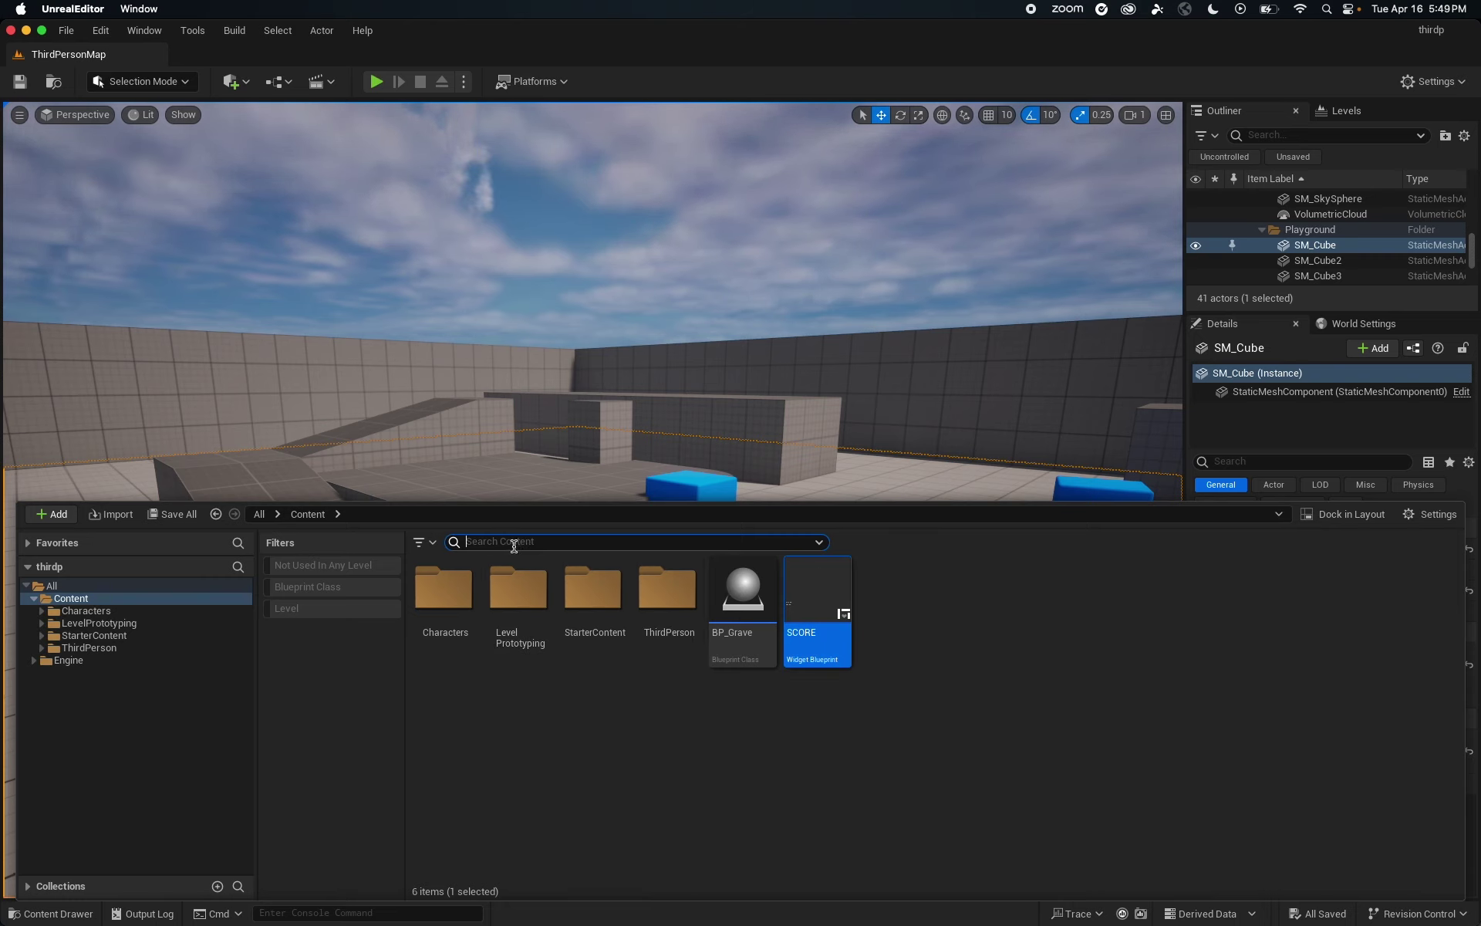
pyautogui.write('third')
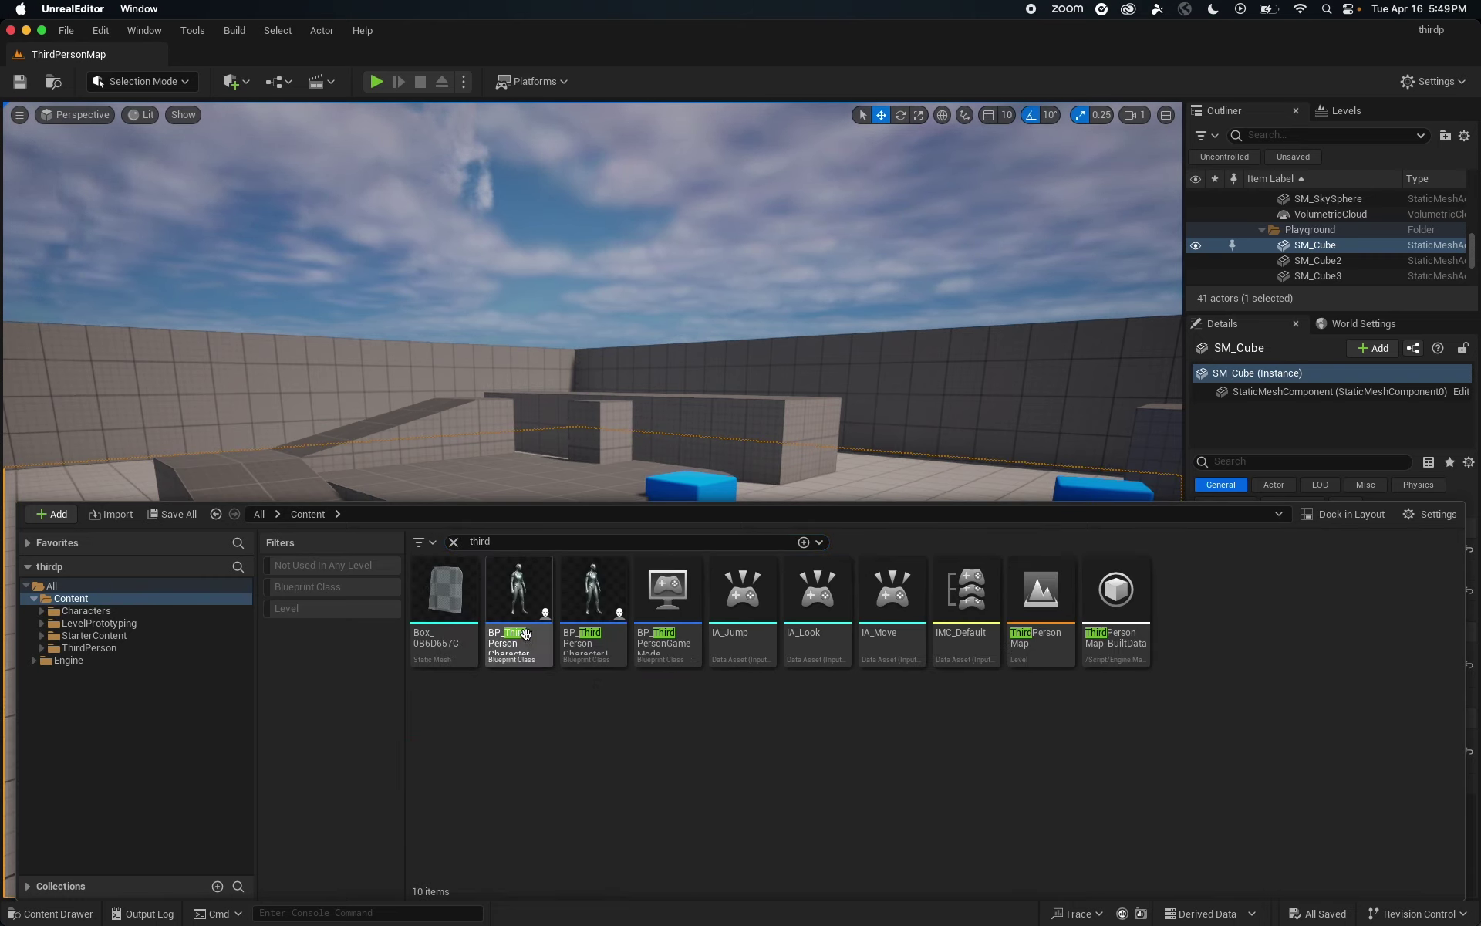
pyautogui.doubleClick(518, 598)
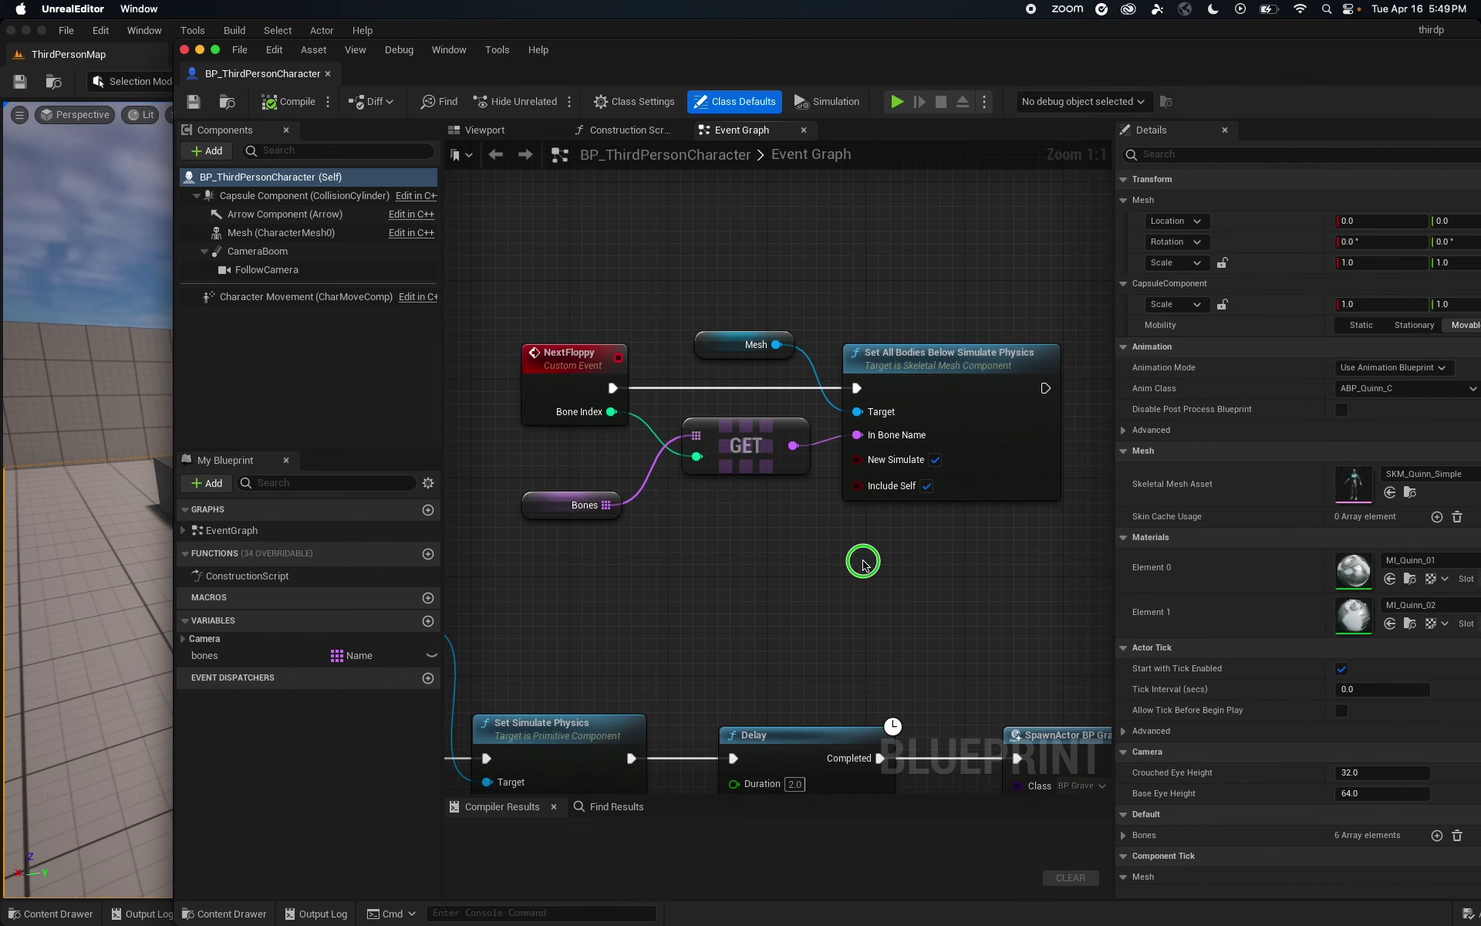
# - Examine the default bone names stored in the Bones array used by the NextFloppy event
pyautogui.moveTo(863, 561); pyautogui.dragTo(801, 565, button='right')
pyautogui.click(507, 506)
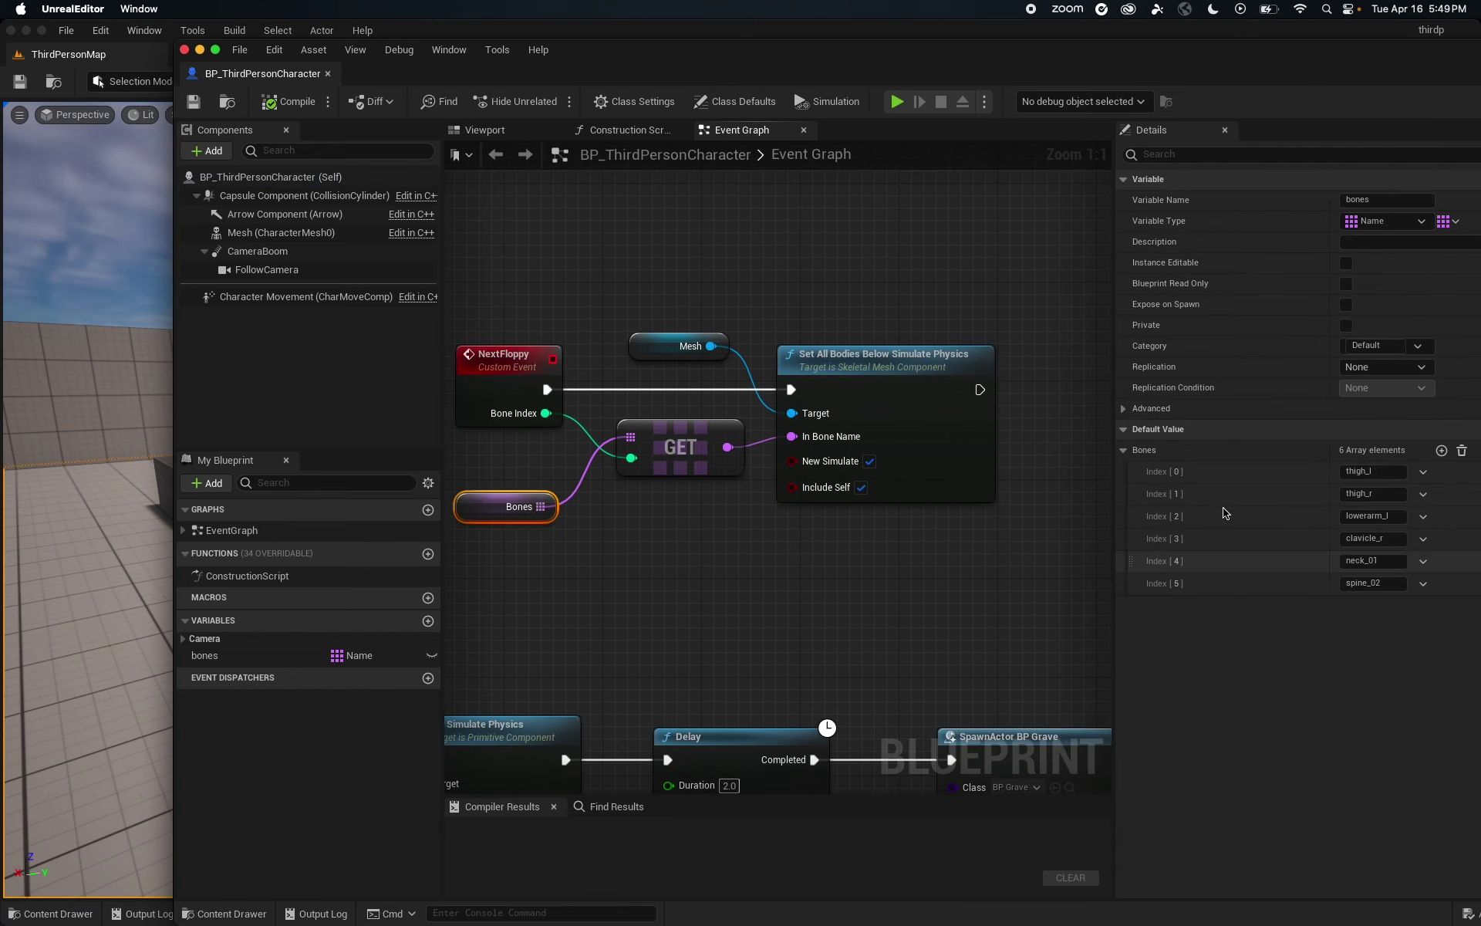
pyautogui.click(1381, 473)
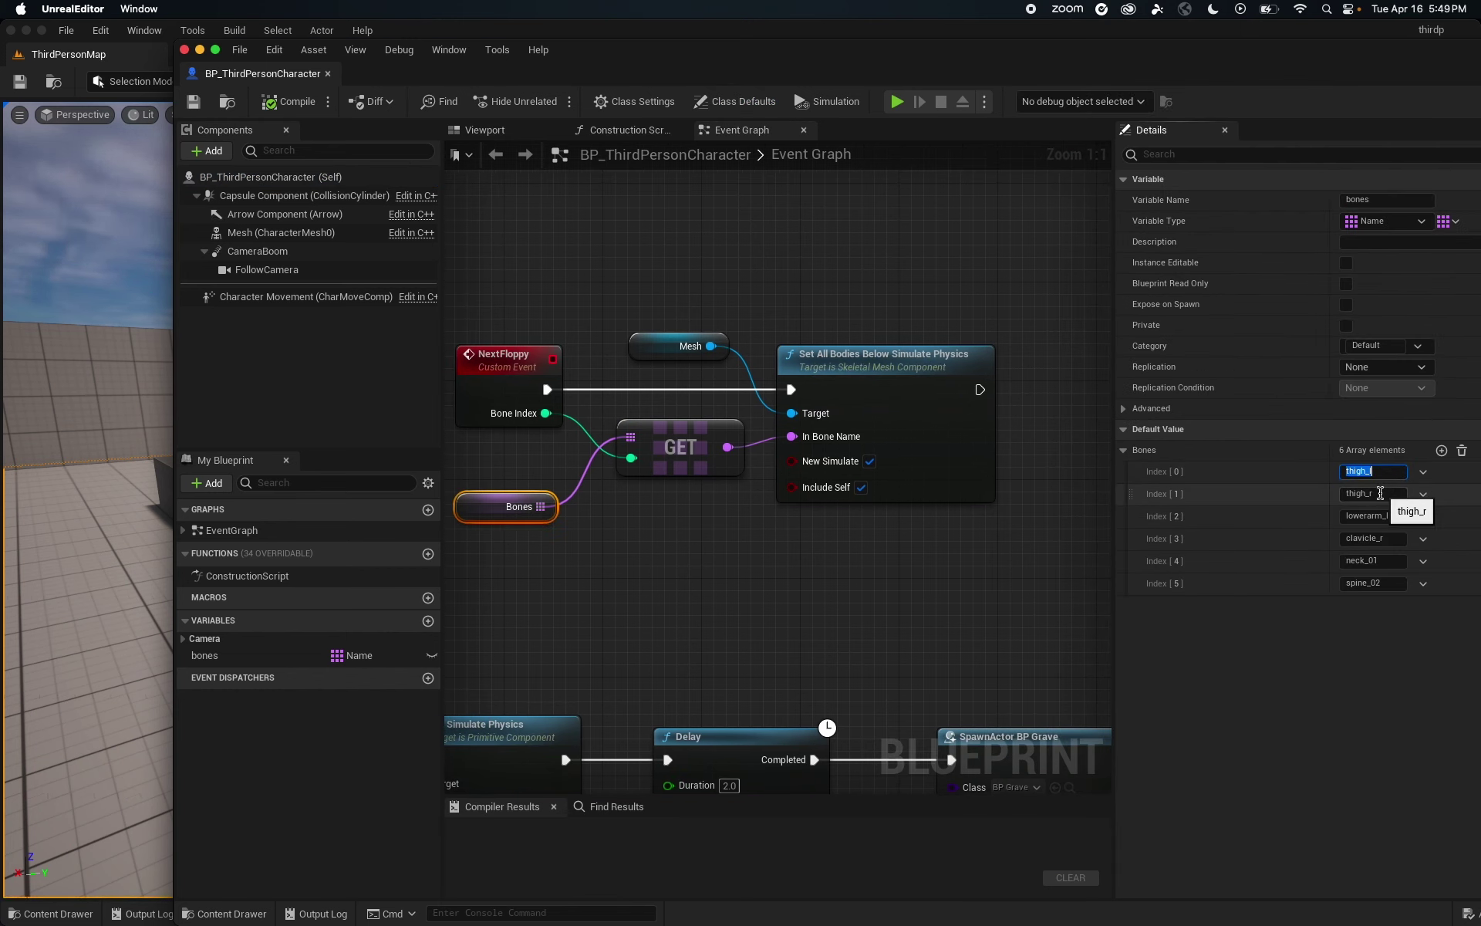
pyautogui.click(1378, 493)
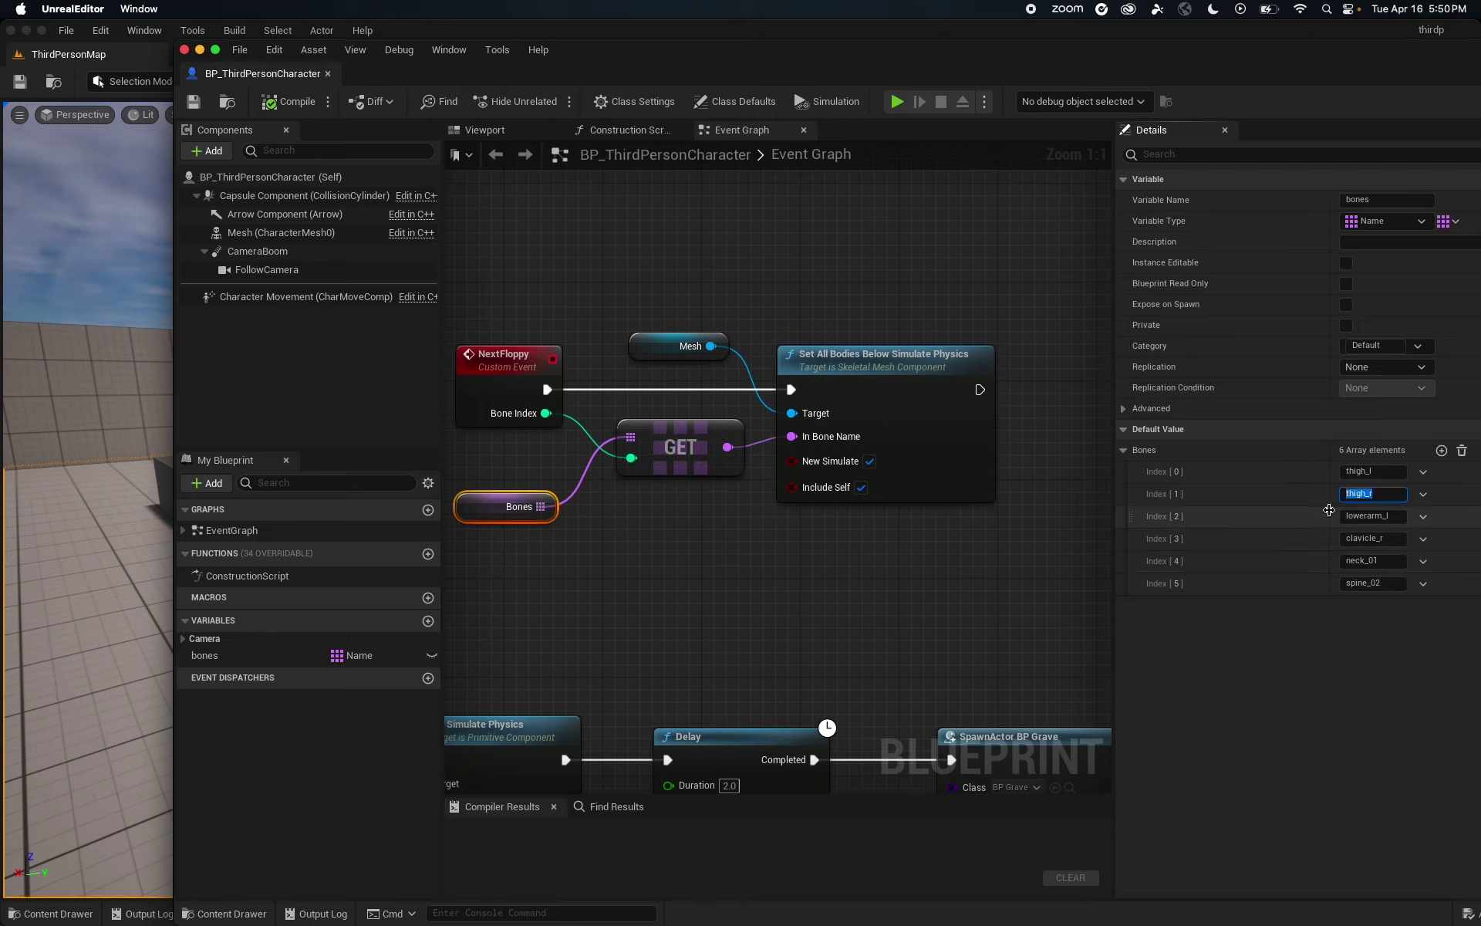
# - Search the Blueprint's available actions for "set all bodies above" and close the list
pyautogui.rightClick(813, 259)
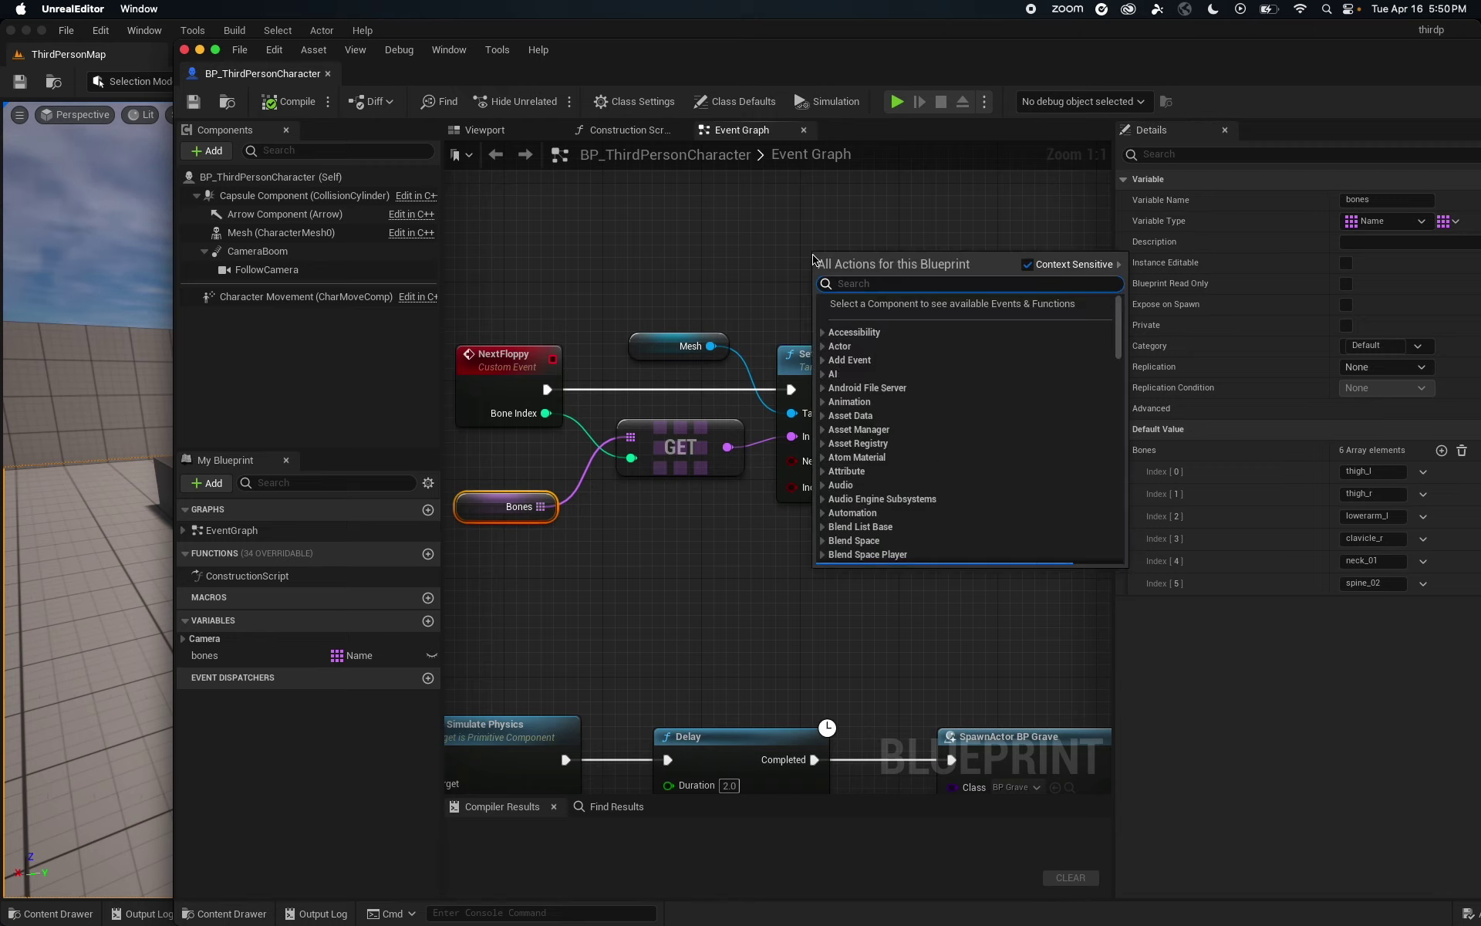
pyautogui.write('set all bodies avo')
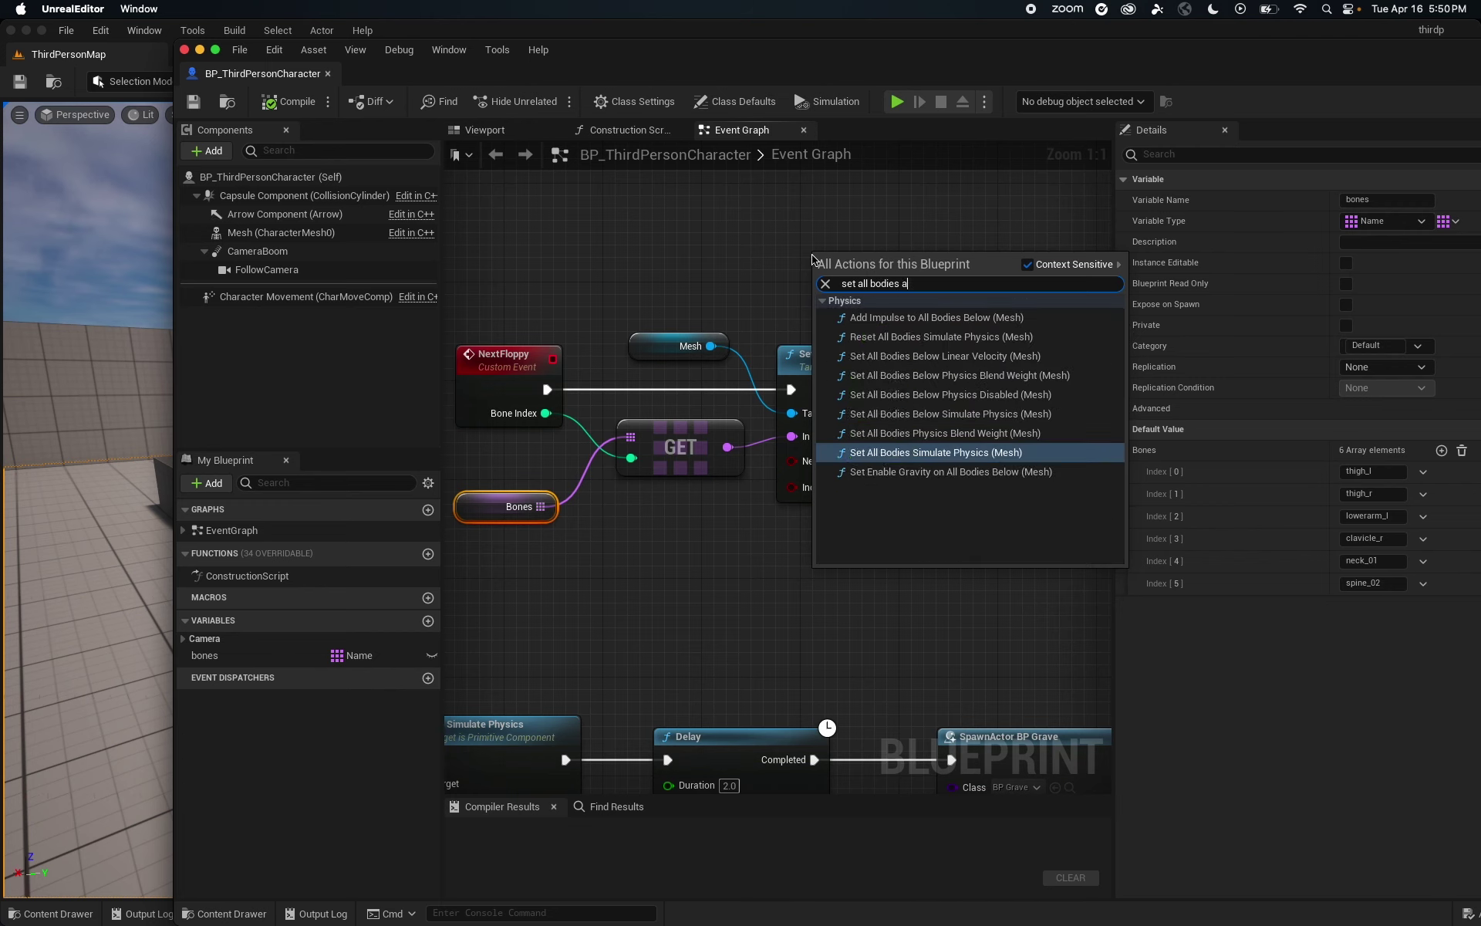
pyautogui.press('BackSpace')
pyautogui.press('BackSpace')
pyautogui.write('bove')
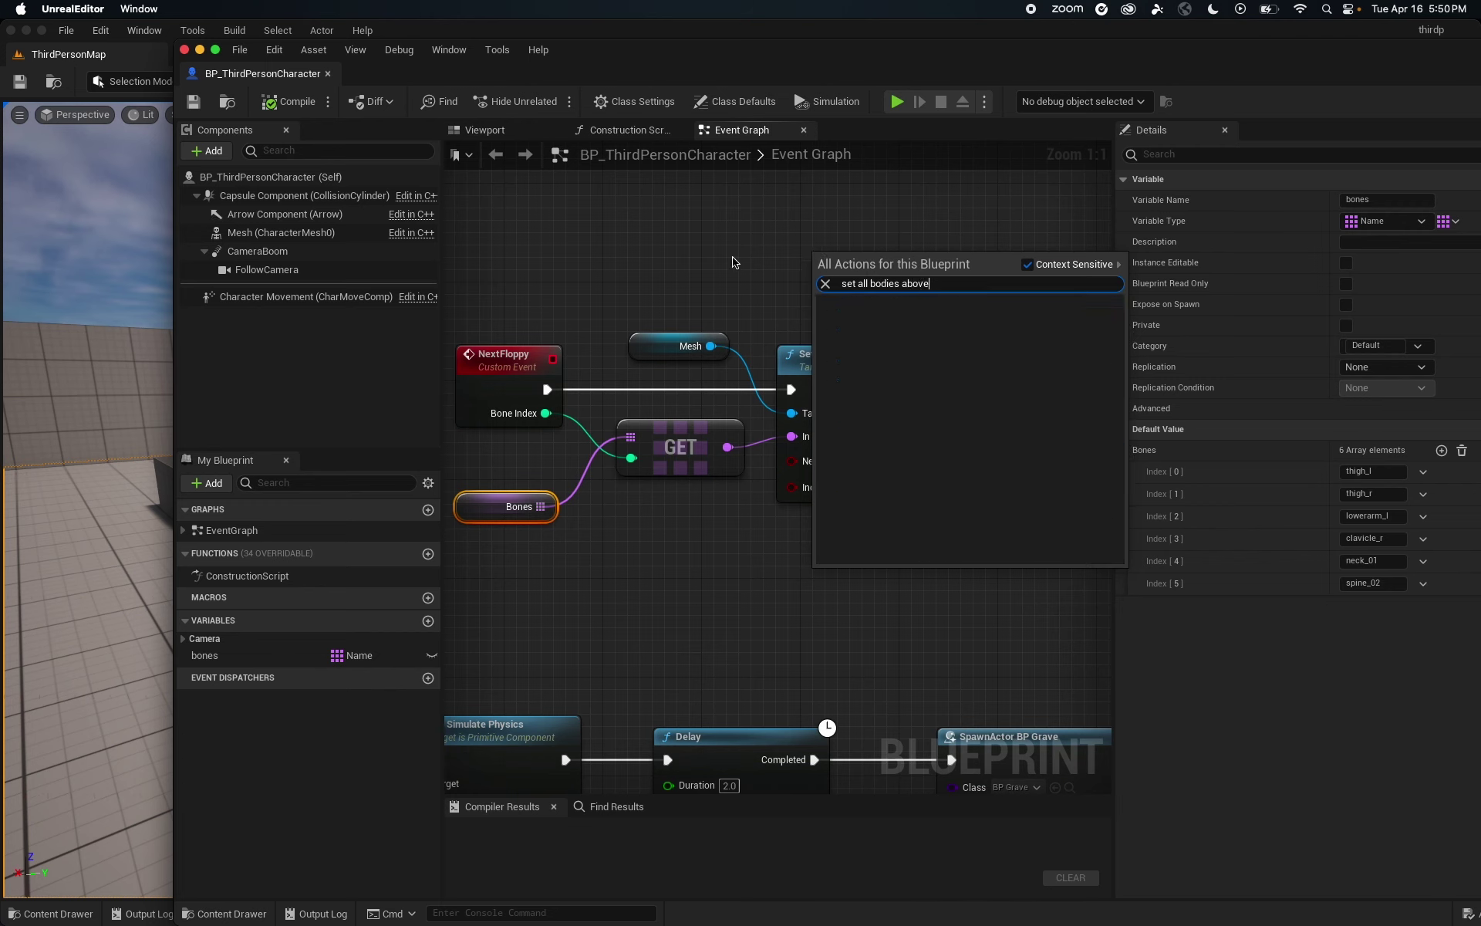
pyautogui.click(735, 263)
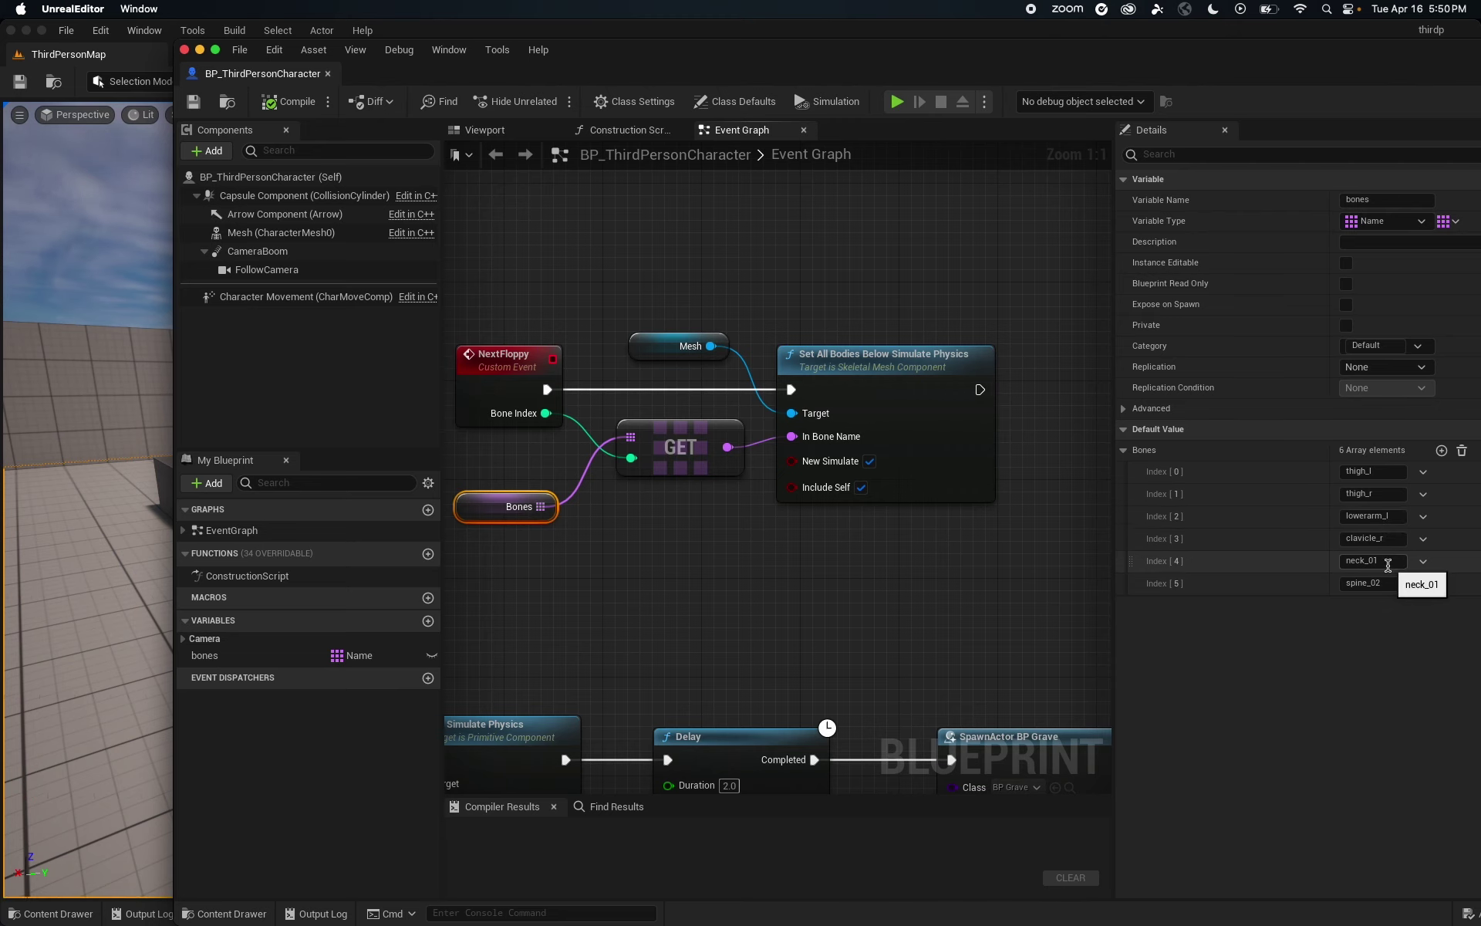
# - Close the character Blueprint editor and return to the ThirdPersonMap level
pyautogui.moveTo(807, 522); pyautogui.dragTo(816, 511, button='right')
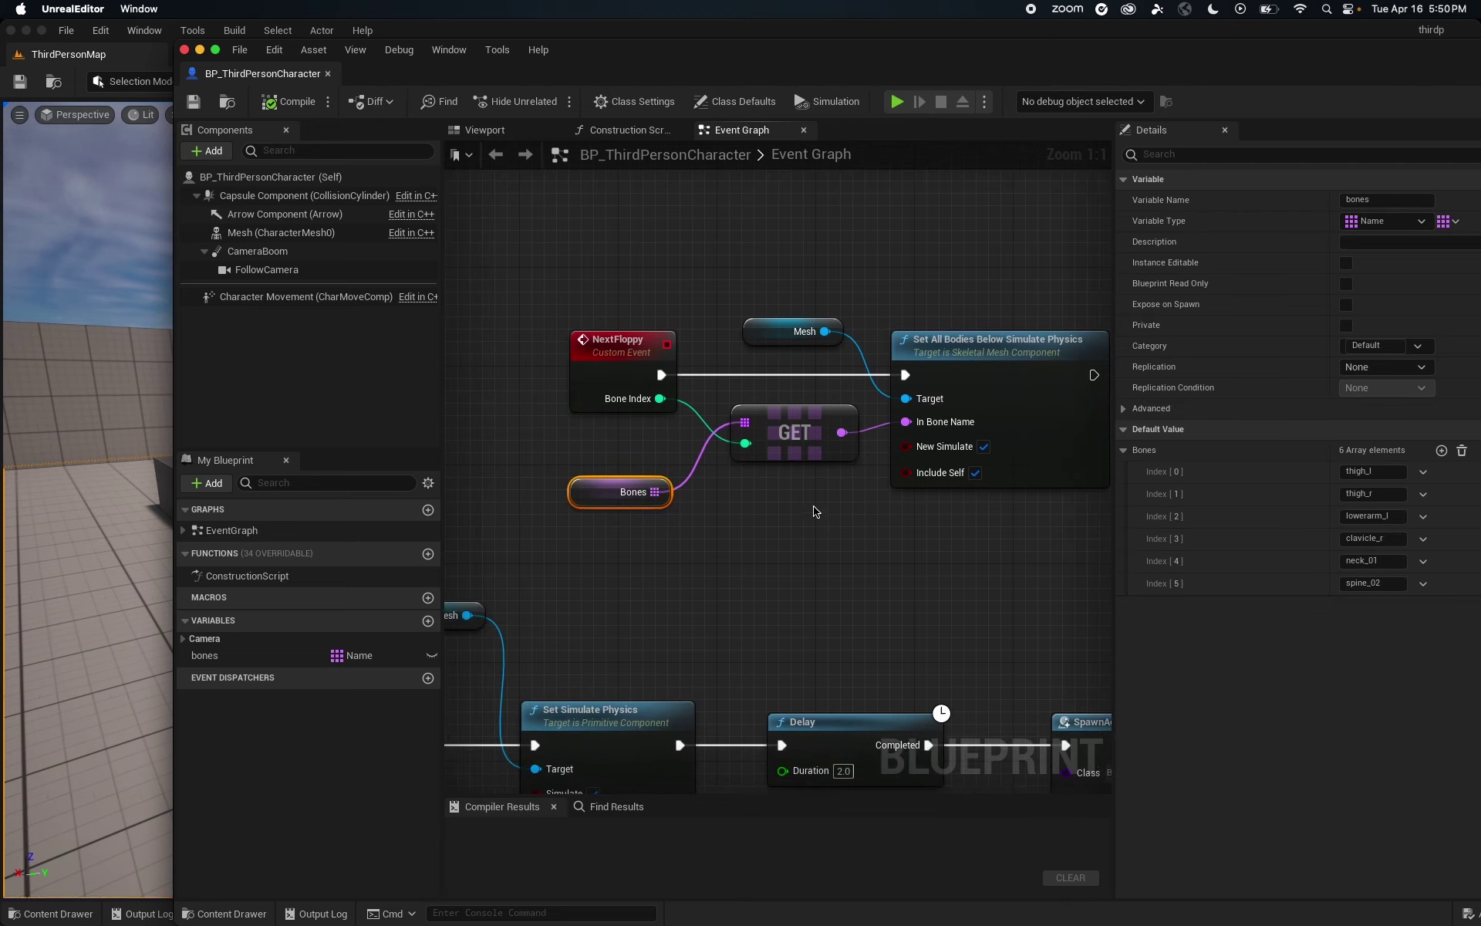
pyautogui.moveTo(935, 509); pyautogui.dragTo(839, 509, button='right')
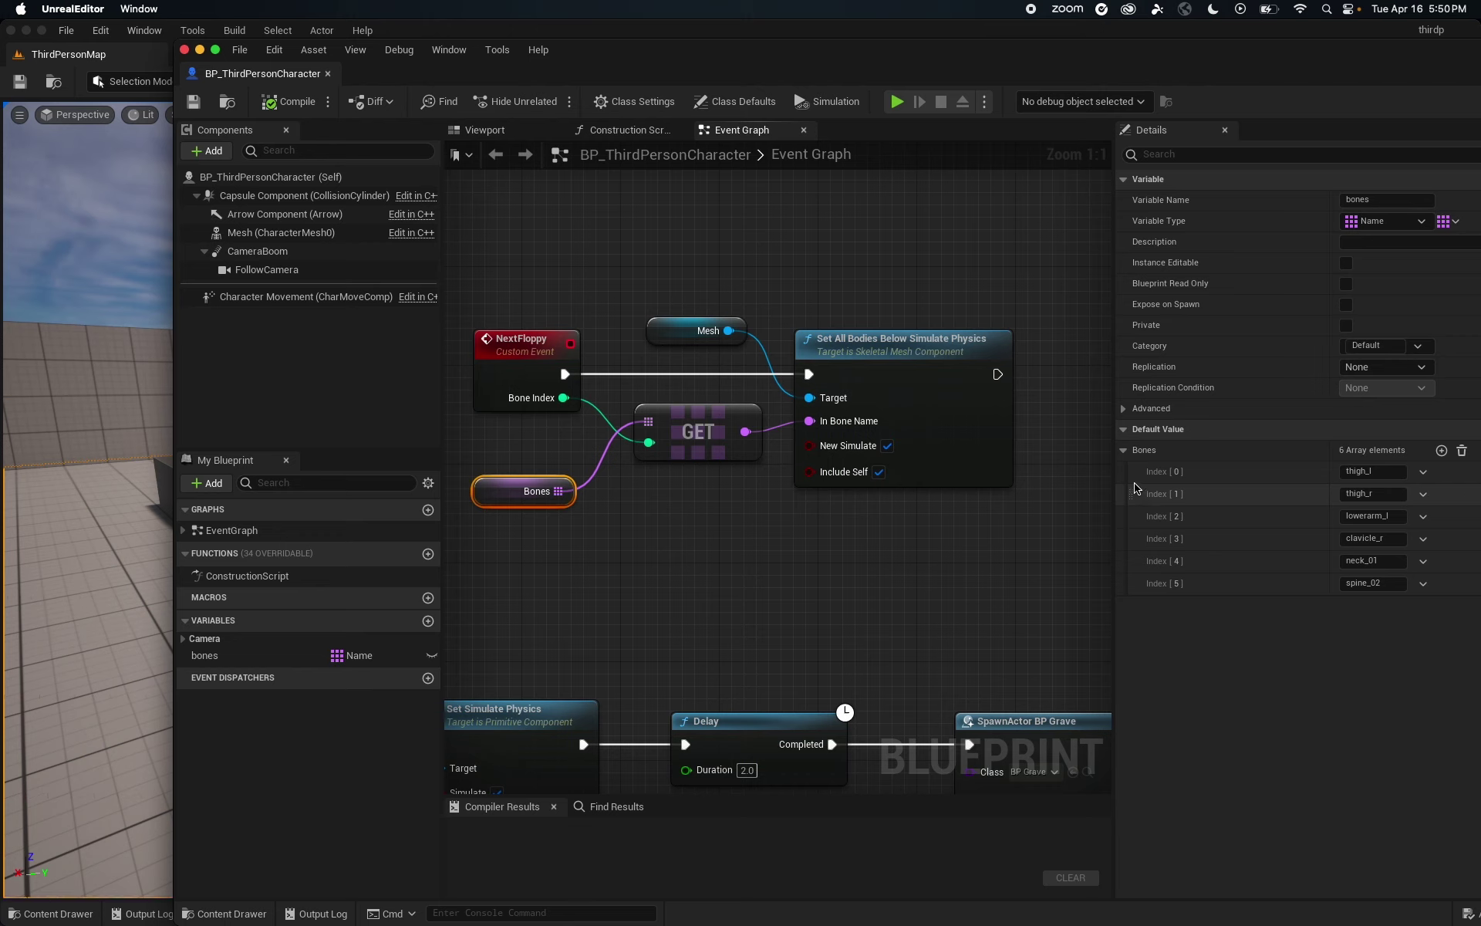
pyautogui.click(240, 52)
pyautogui.click(279, 159)
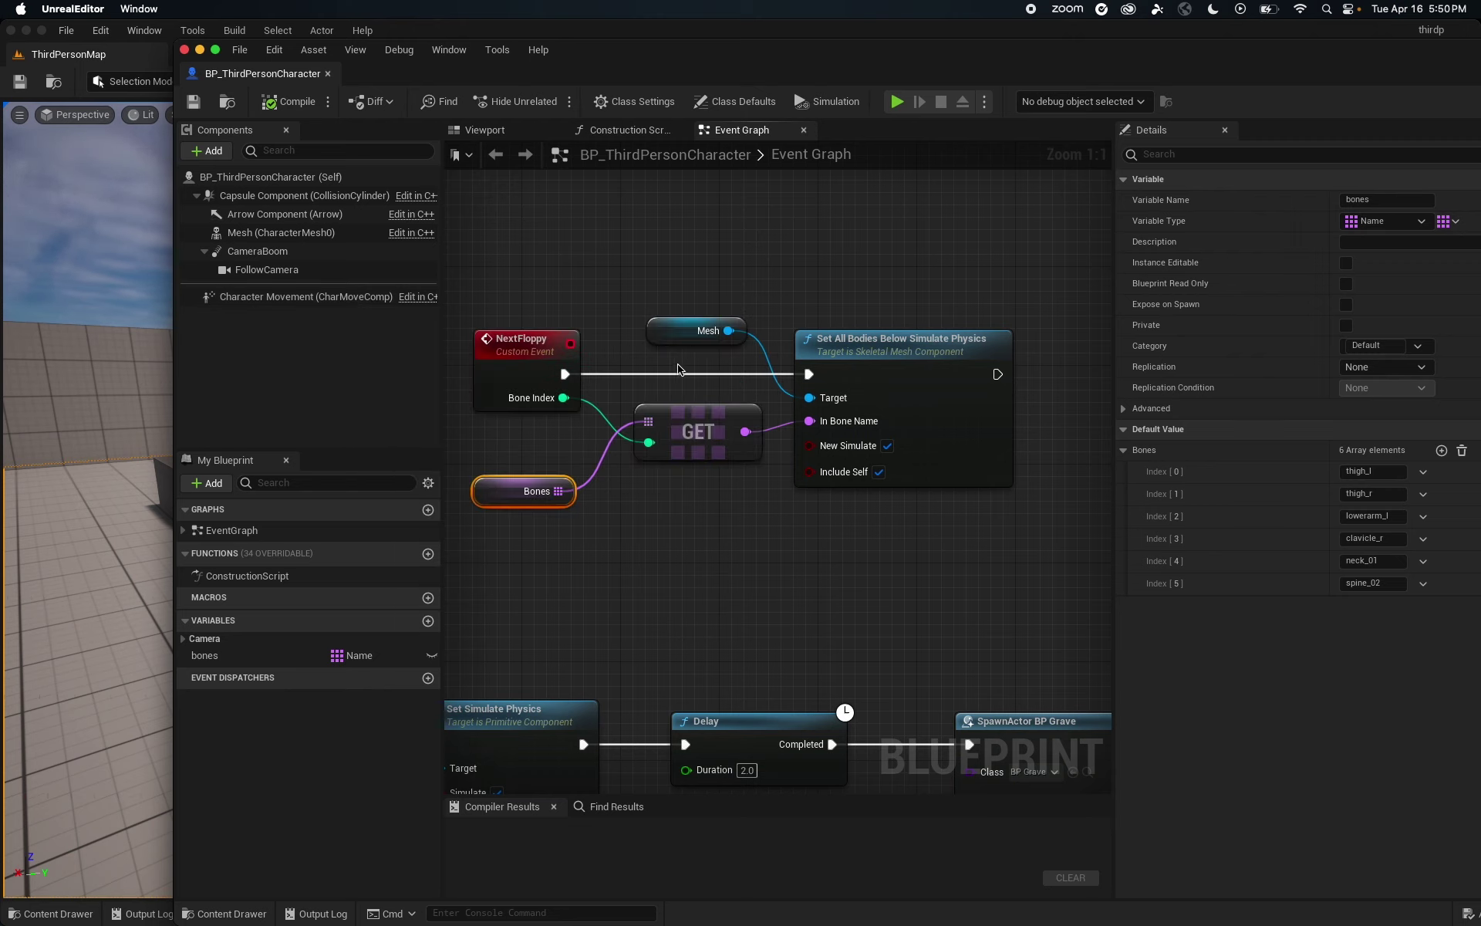
pyautogui.click(184, 50)
# - Duplicate SM_Cube10 at the top of the ramp and place the copy beside it at about X 1595
pyautogui.moveTo(468, 455); pyautogui.dragTo(617, 495)
pyautogui.press('super+z')
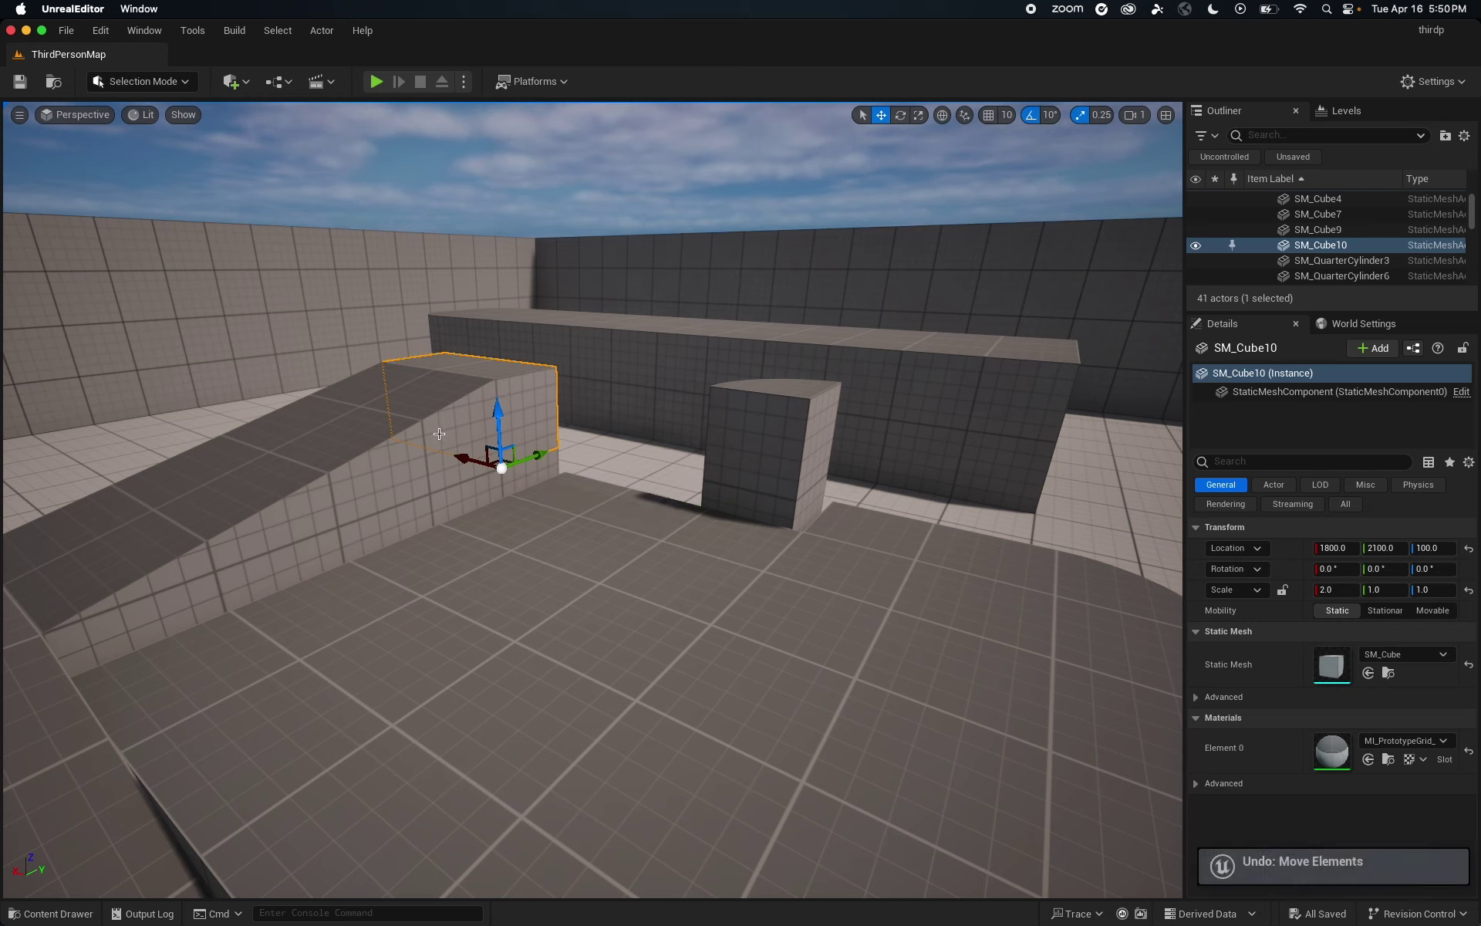
pyautogui.keyDown('alt'); pyautogui.moveTo(459, 455); pyautogui.dragTo(577, 486); pyautogui.keyUp('alt')
# - Scale the copied block SM_Cube14 vertically to 1.5
pyautogui.press('e')
pyautogui.press('w')
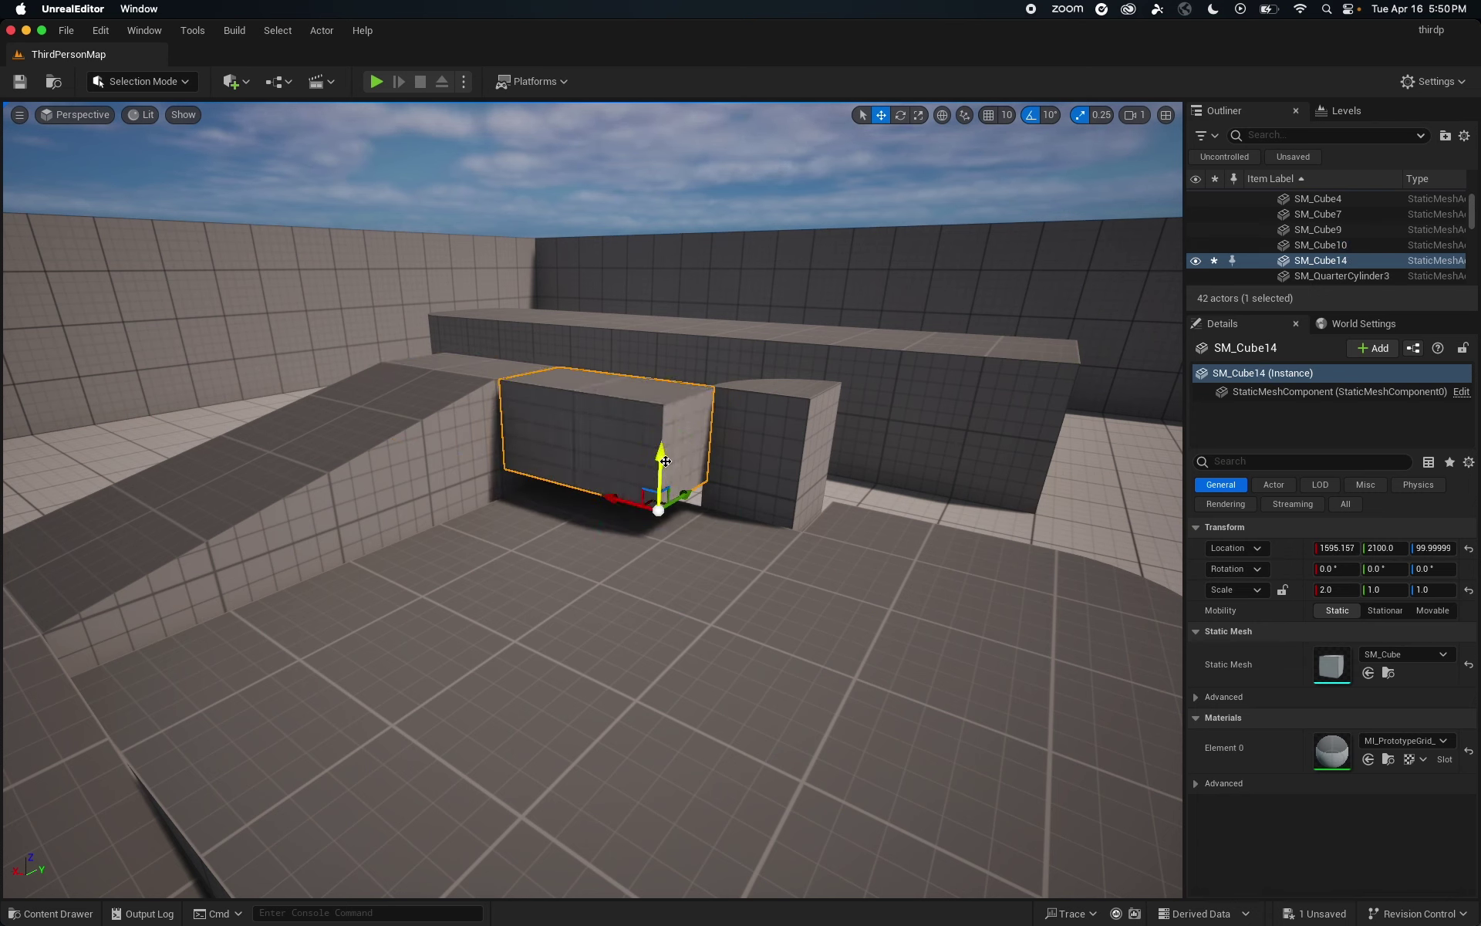
pyautogui.press('e')
pyautogui.press('w')
pyautogui.press('e')
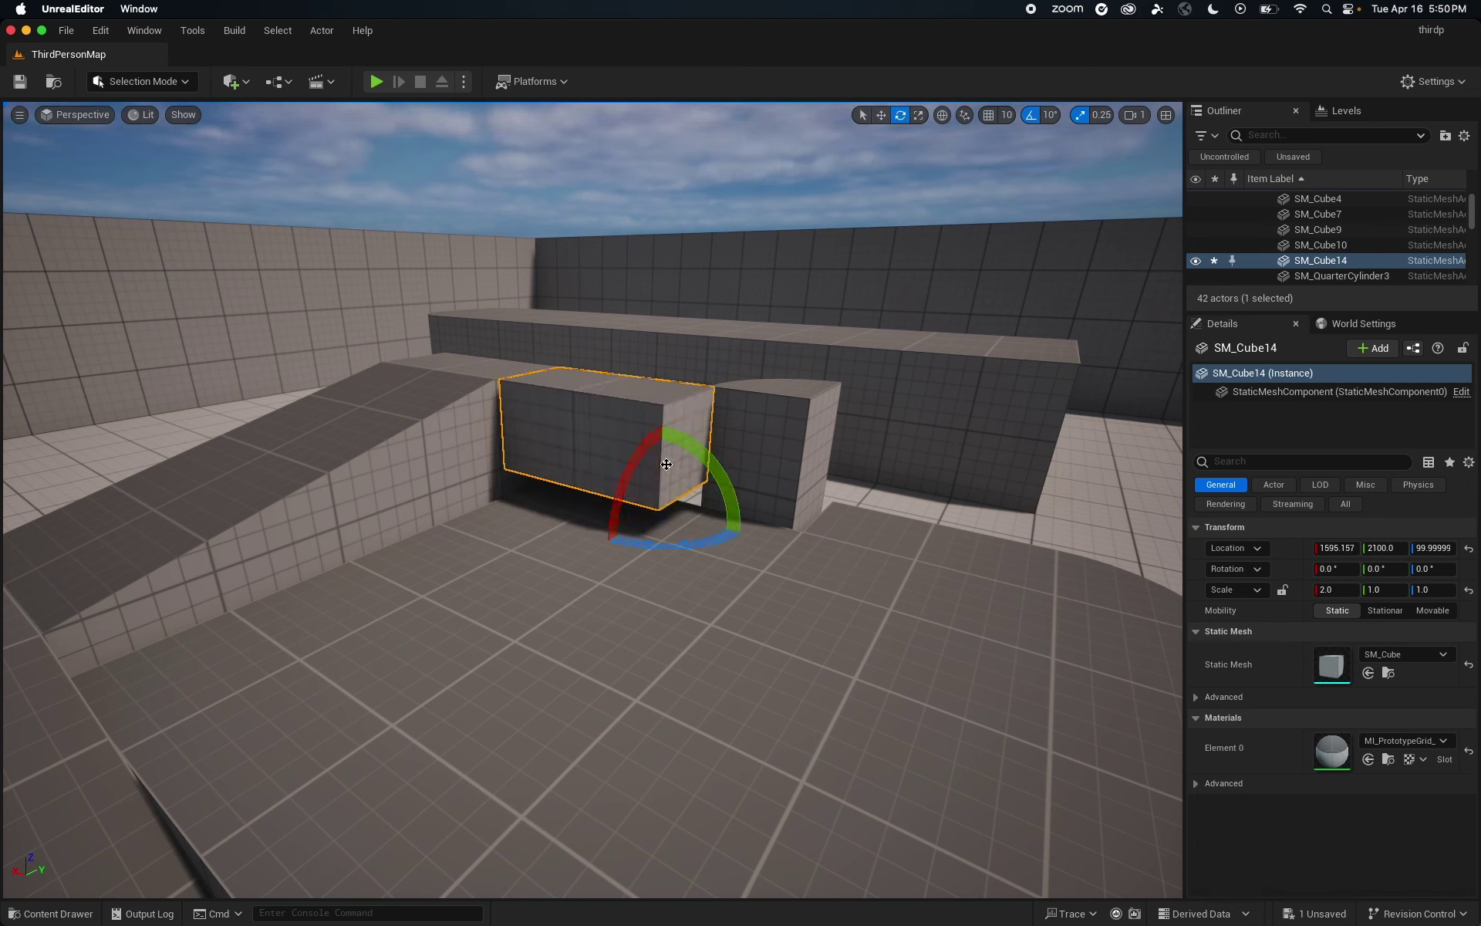
pyautogui.press('r')
pyautogui.moveTo(660, 462); pyautogui.dragTo(614, 431)
# - Duplicate the taller block SM_Cube14 and place the copy farther along and higher, at about X 1345, Z 218
pyautogui.moveTo(614, 431); pyautogui.dragTo(564, 444, button='right')
pyautogui.press('a')
pyautogui.press('d')
pyautogui.press('w')
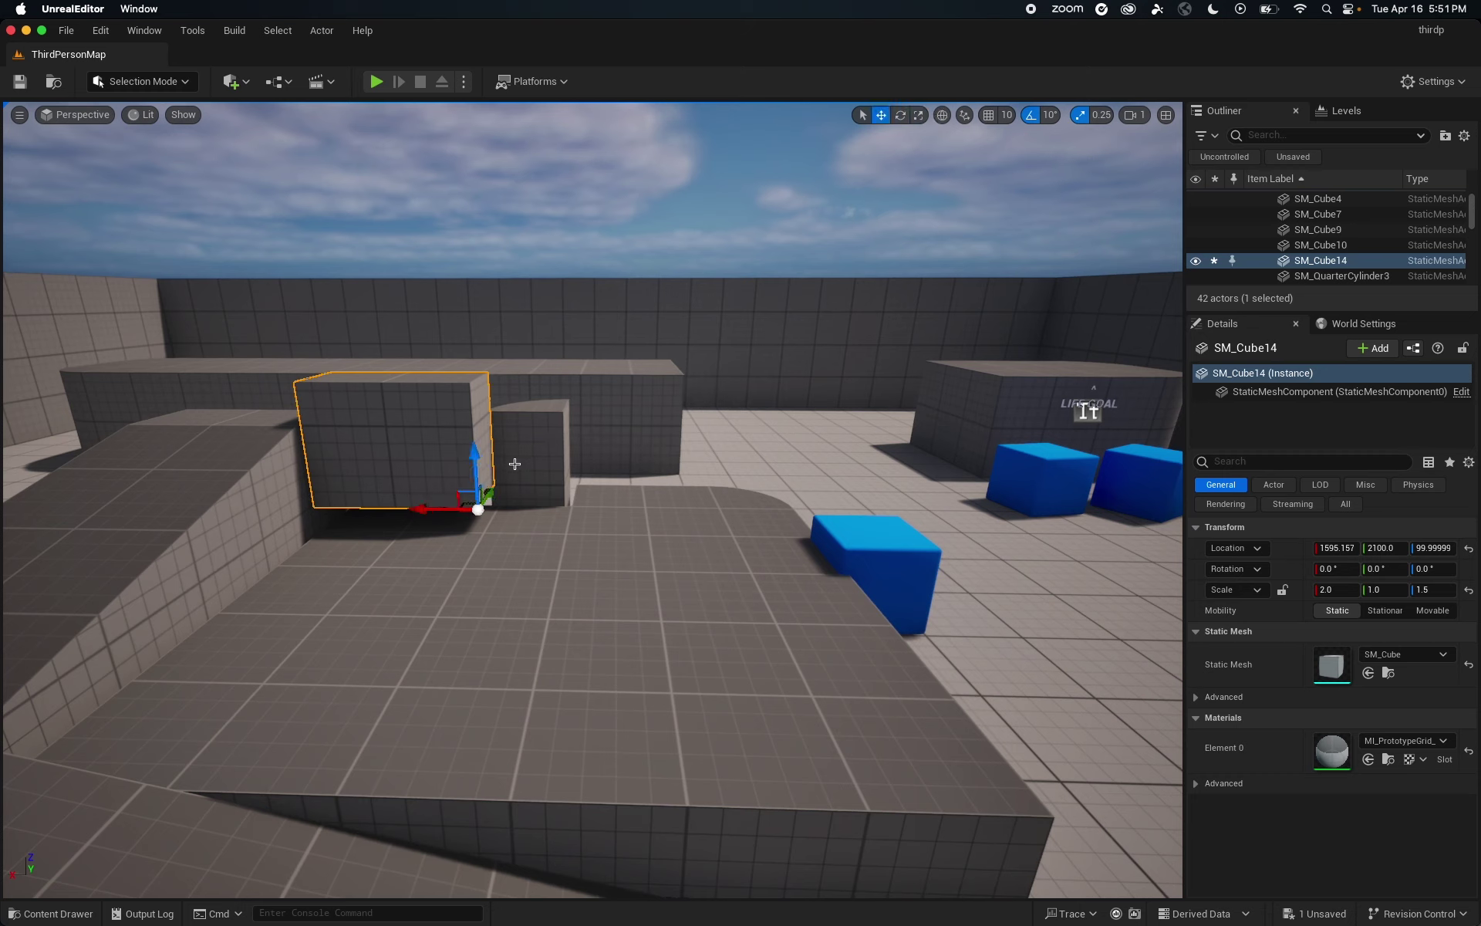
pyautogui.moveTo(441, 503); pyautogui.dragTo(525, 505)
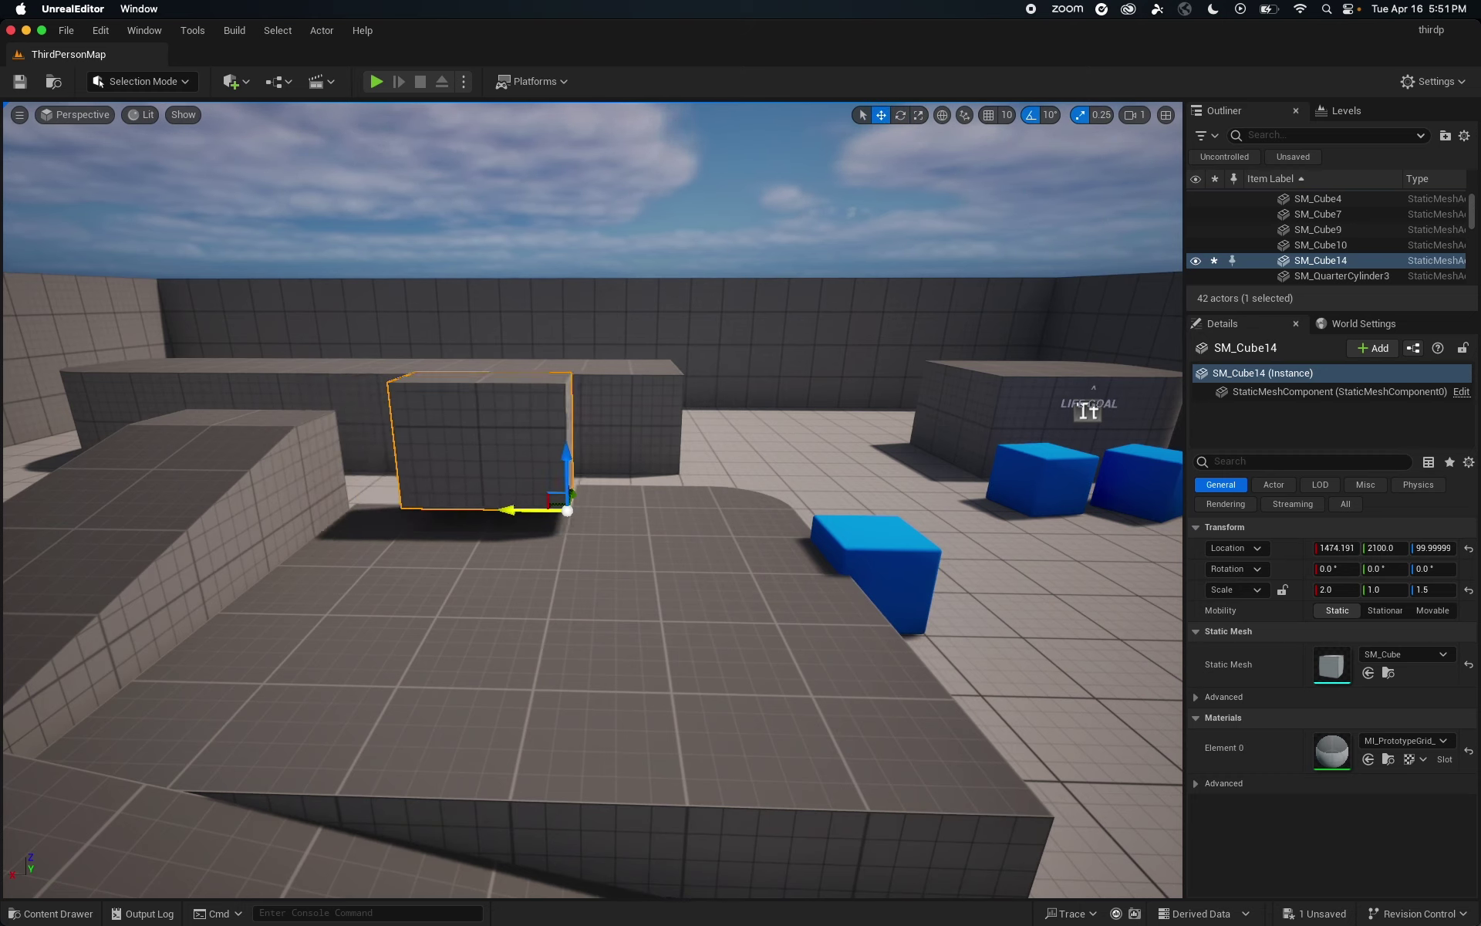
pyautogui.press('super+z')
pyautogui.keyDown('alt'); pyautogui.moveTo(411, 508); pyautogui.dragTo(651, 412); pyautogui.keyUp('alt')
# - Duplicate the raised block SM_Cube15 and place the copy beside it at about X 1224, Y 1930
pyautogui.moveTo(615, 412); pyautogui.dragTo(496, 390, button='right')
pyautogui.press('a')
pyautogui.press('e')
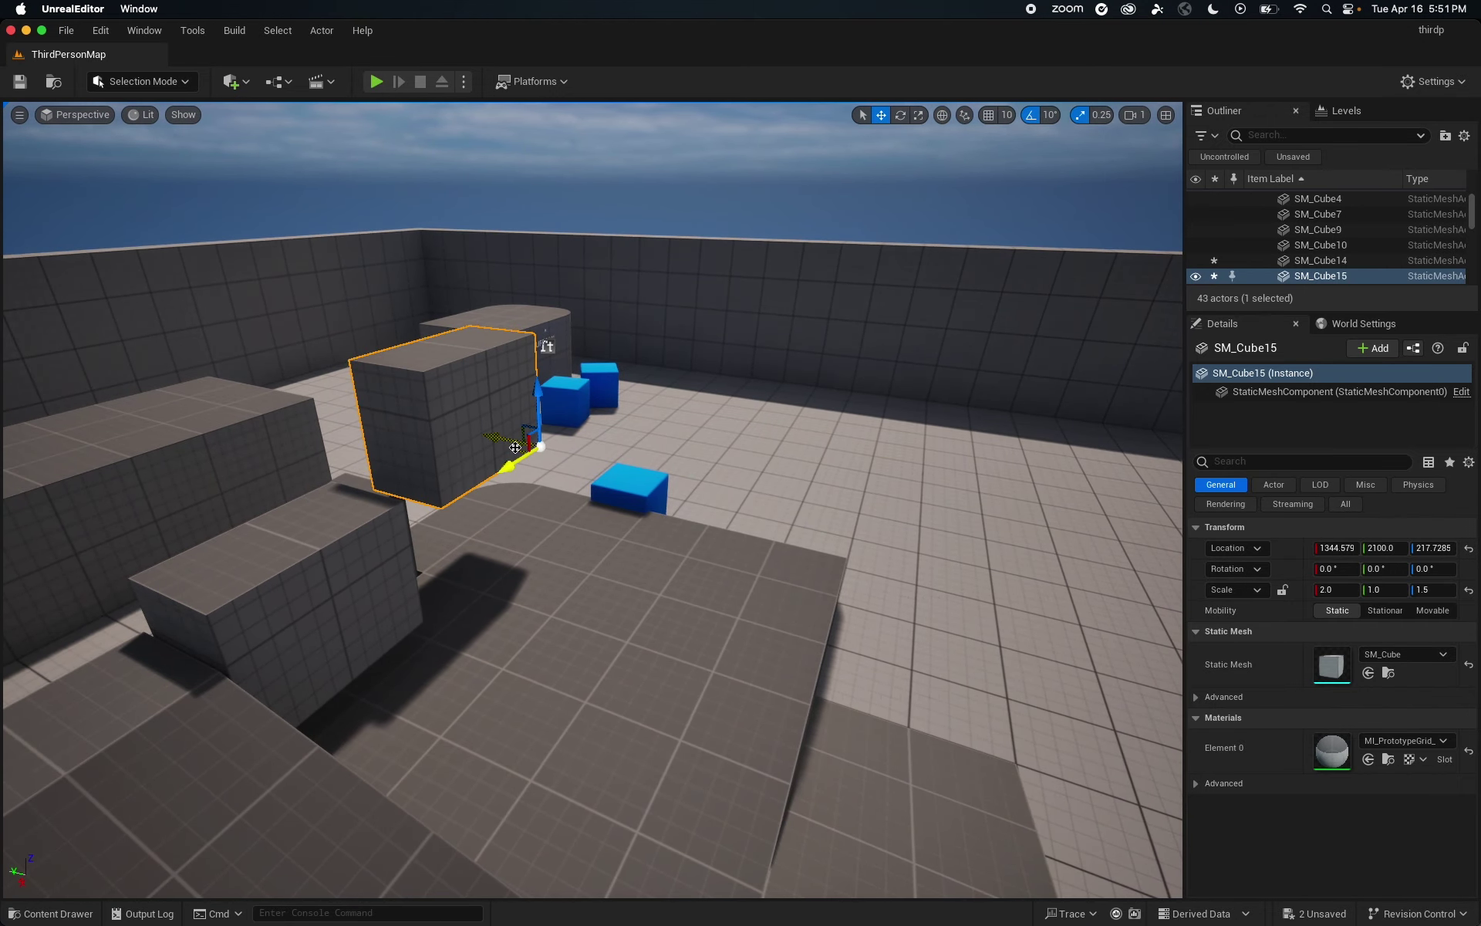
pyautogui.moveTo(516, 448); pyautogui.dragTo(673, 445)
# - Stretch SM_Cube14 beside the ramp to a Y scale of 5.25
pyautogui.moveTo(413, 442); pyautogui.dragTo(469, 456, button='right')
pyautogui.press('a')
pyautogui.click(707, 487)
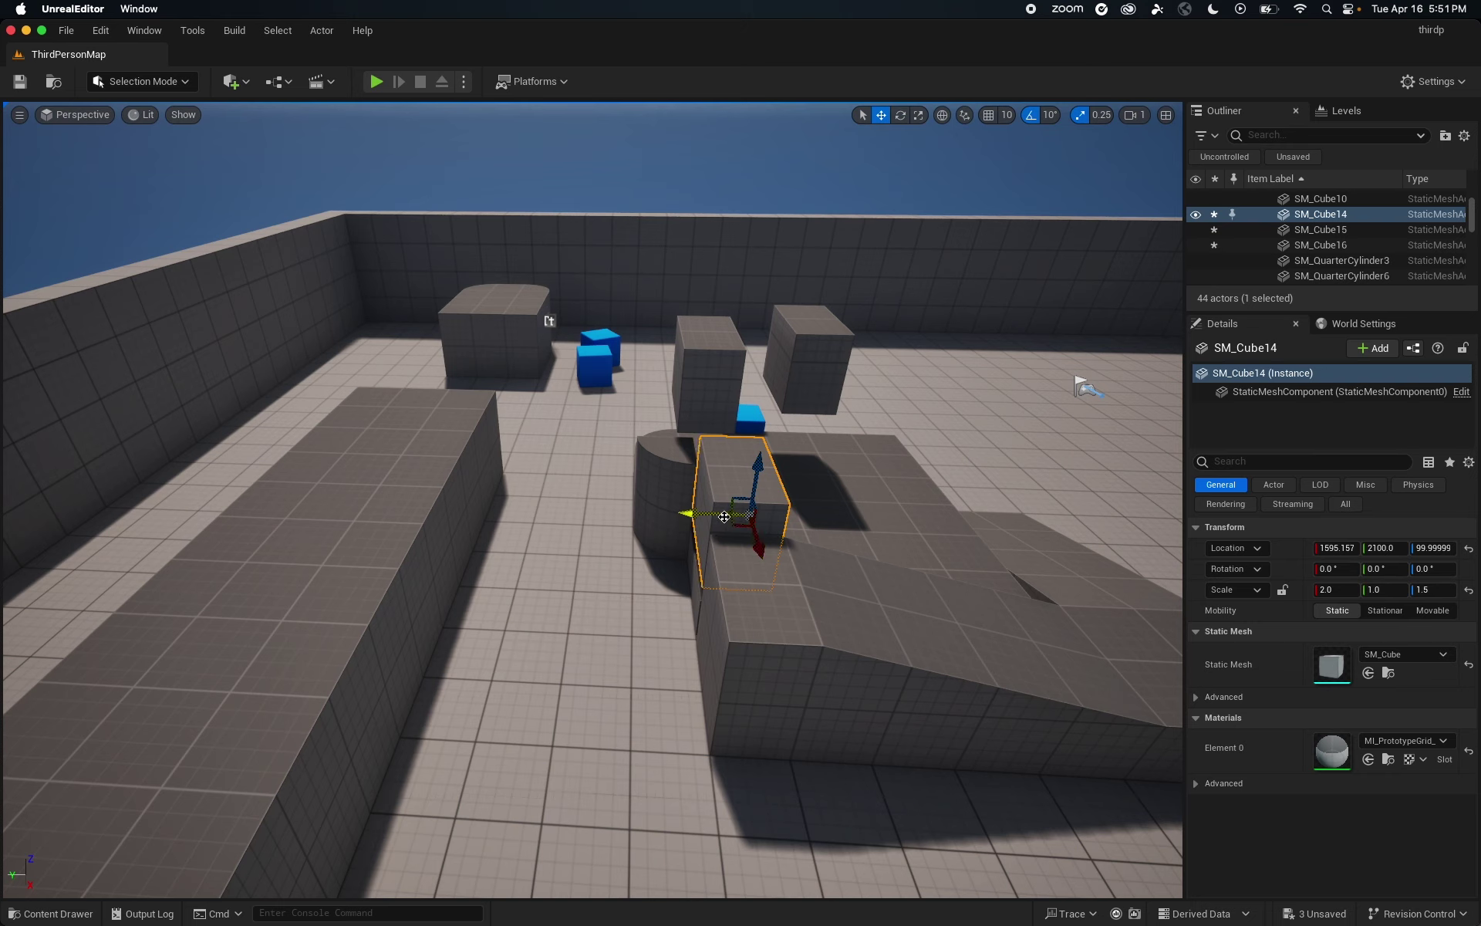
pyautogui.press('e')
pyautogui.press('r')
pyautogui.moveTo(725, 516); pyautogui.dragTo(447, 515)
# - Raise the floating block SM_Cube16 to about Z 313
pyautogui.moveTo(826, 510); pyautogui.dragTo(907, 505, button='right')
pyautogui.keyDown('alt'); pyautogui.moveTo(908, 505); pyautogui.dragTo(785, 434); pyautogui.keyUp('alt')
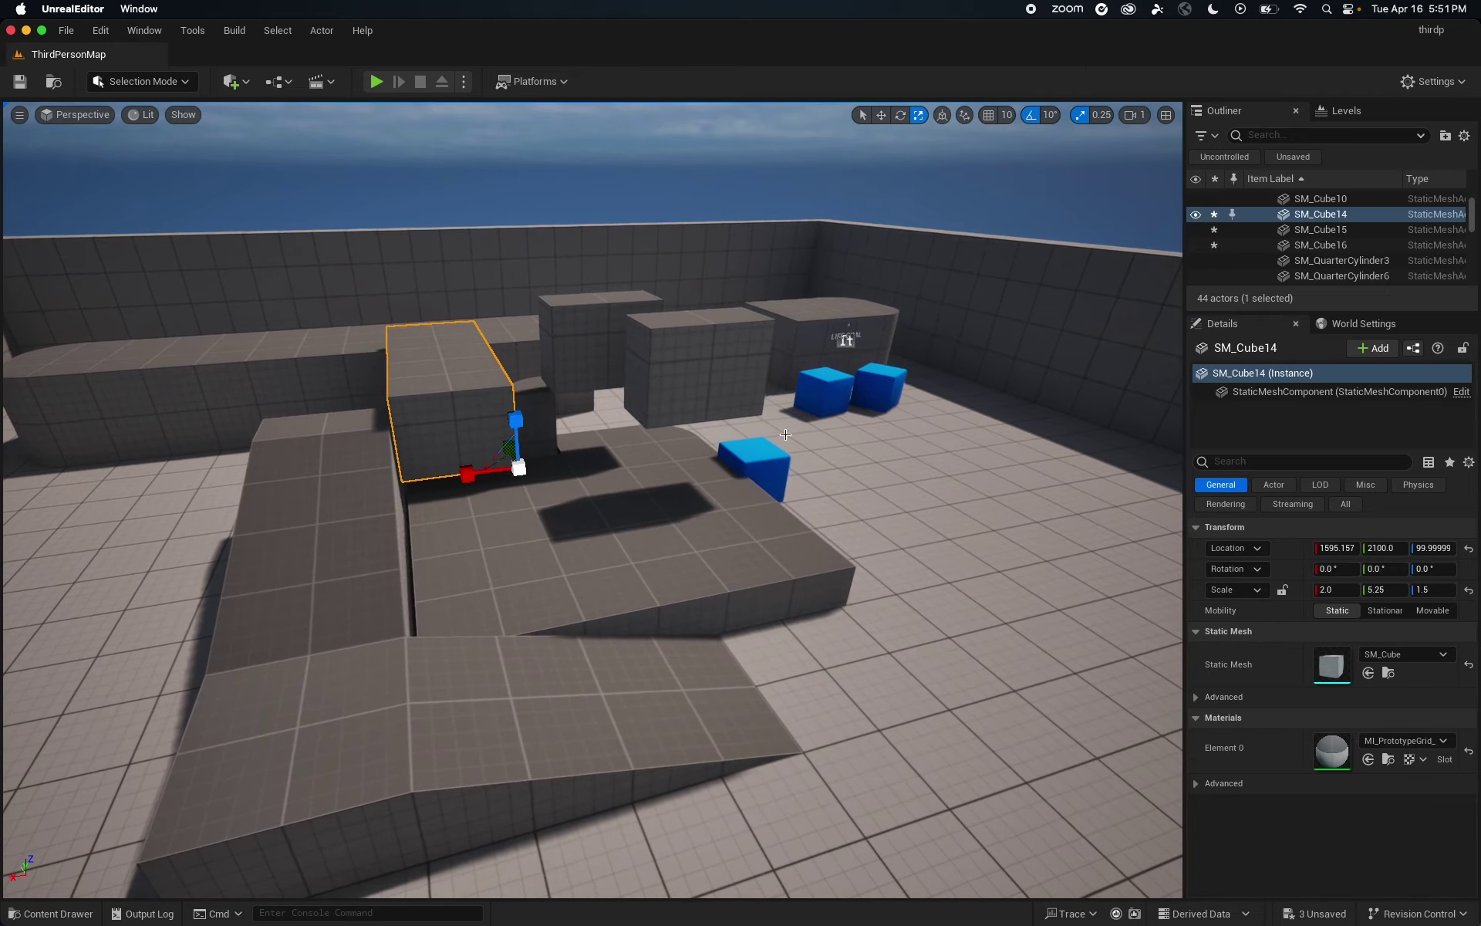
pyautogui.click(695, 378)
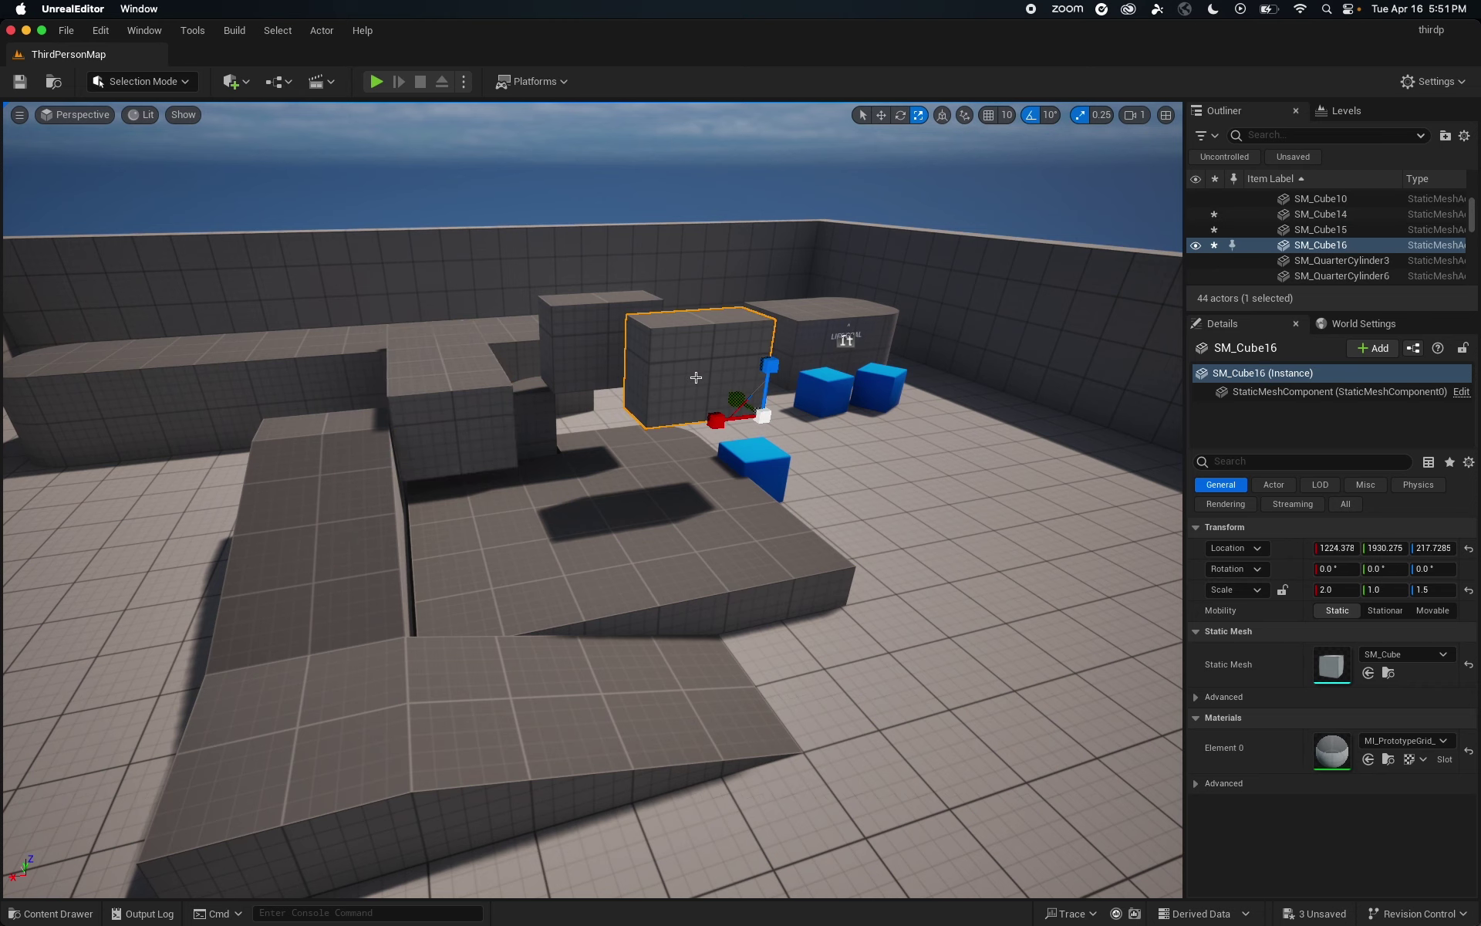
pyautogui.press('q')
pyautogui.press('w')
pyautogui.press('e')
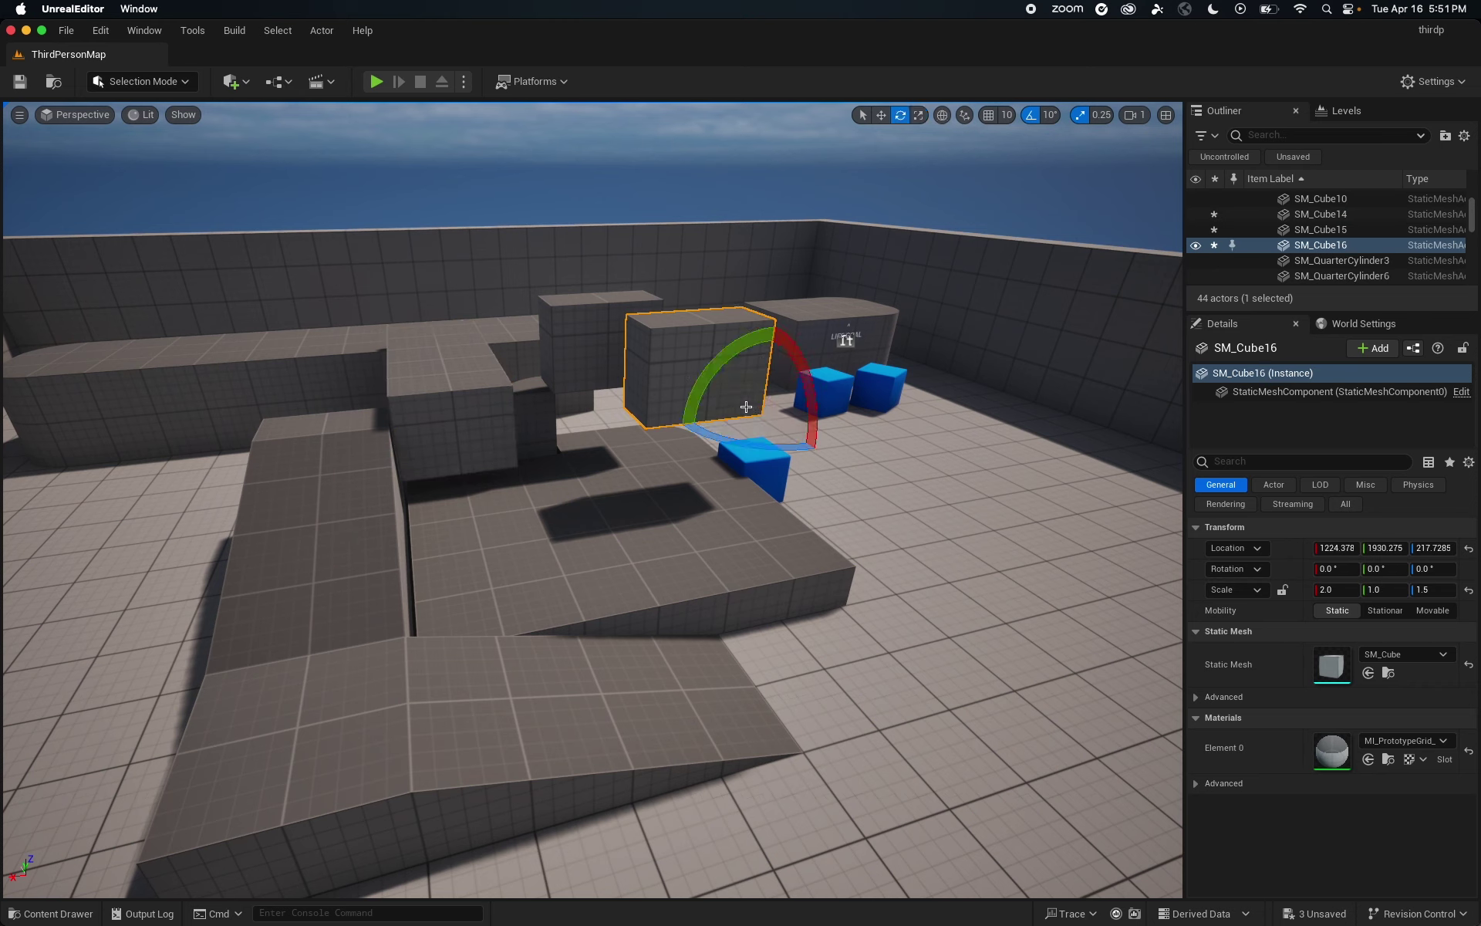
pyautogui.press('w')
pyautogui.press('q')
pyautogui.press('w')
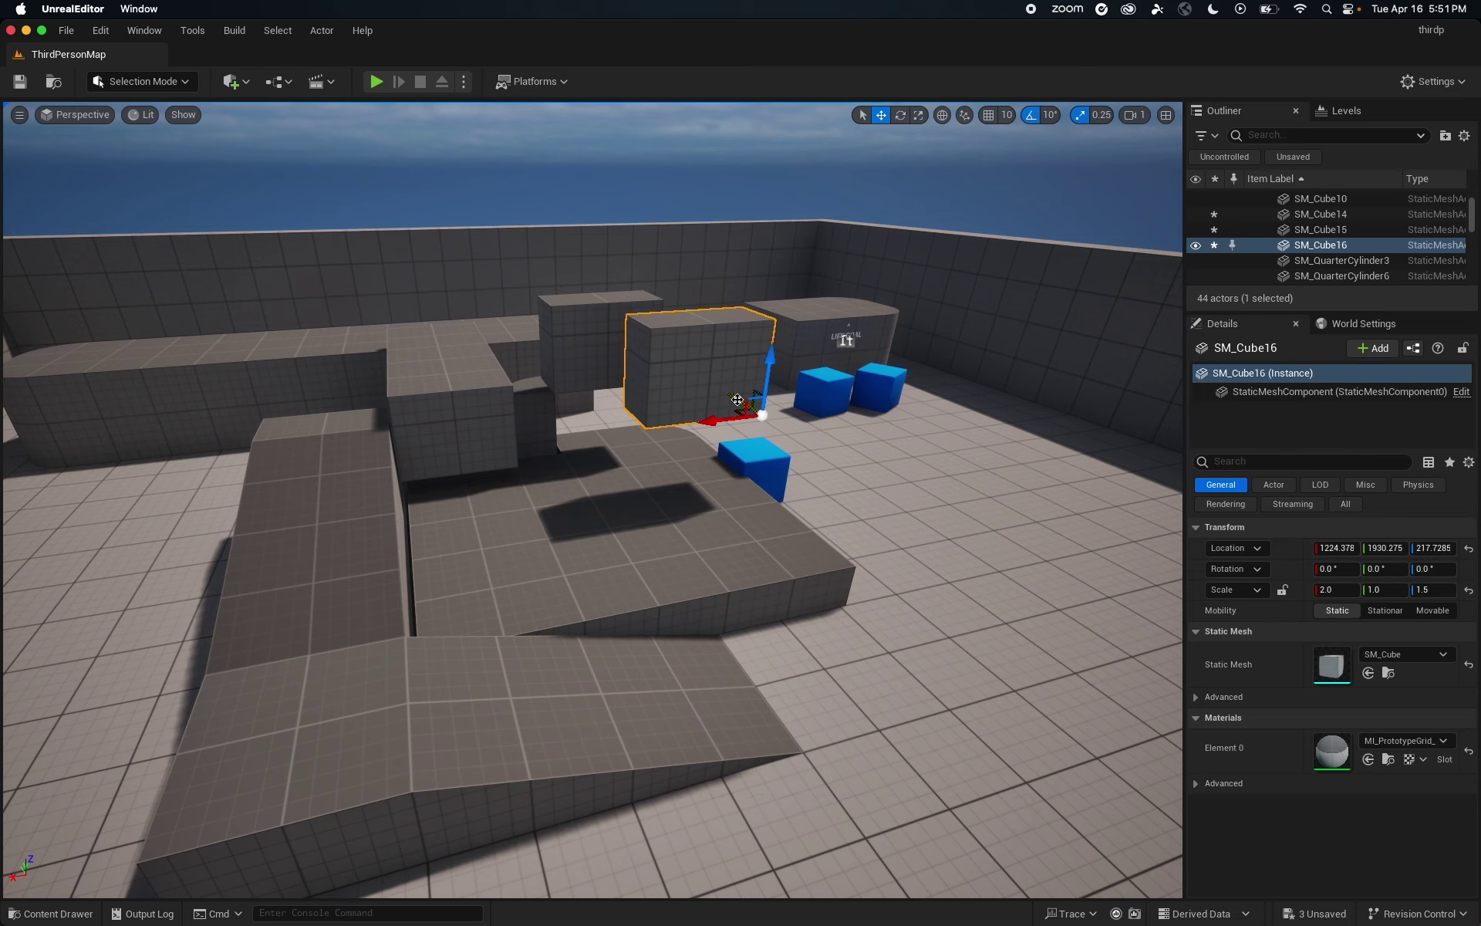
pyautogui.moveTo(699, 409); pyautogui.dragTo(880, 408, button='right')
pyautogui.press('a')
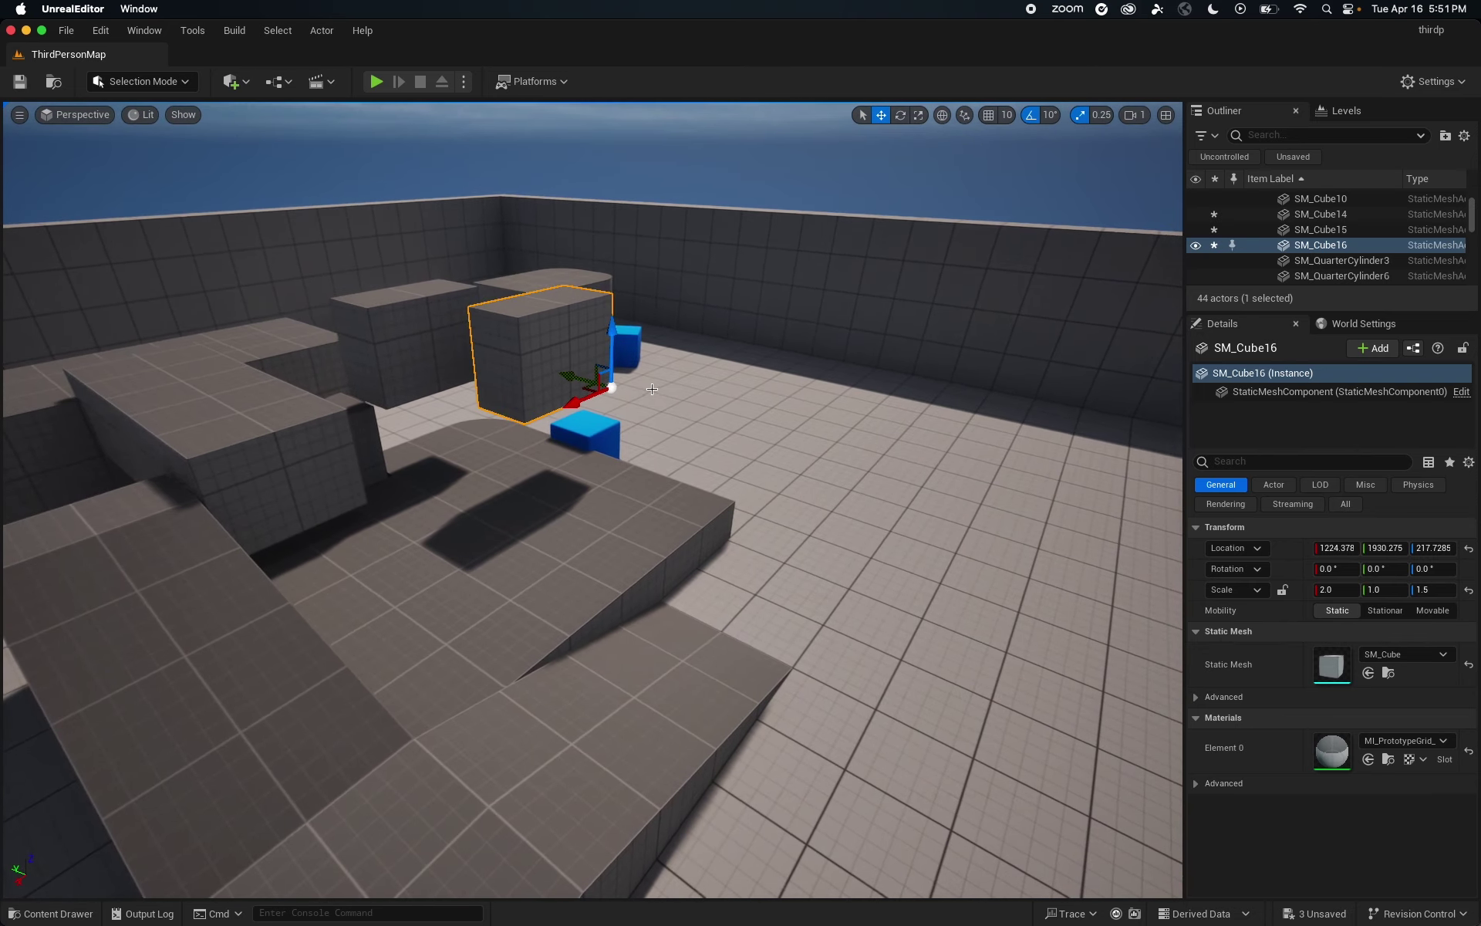
pyautogui.moveTo(613, 338); pyautogui.dragTo(613, 280)
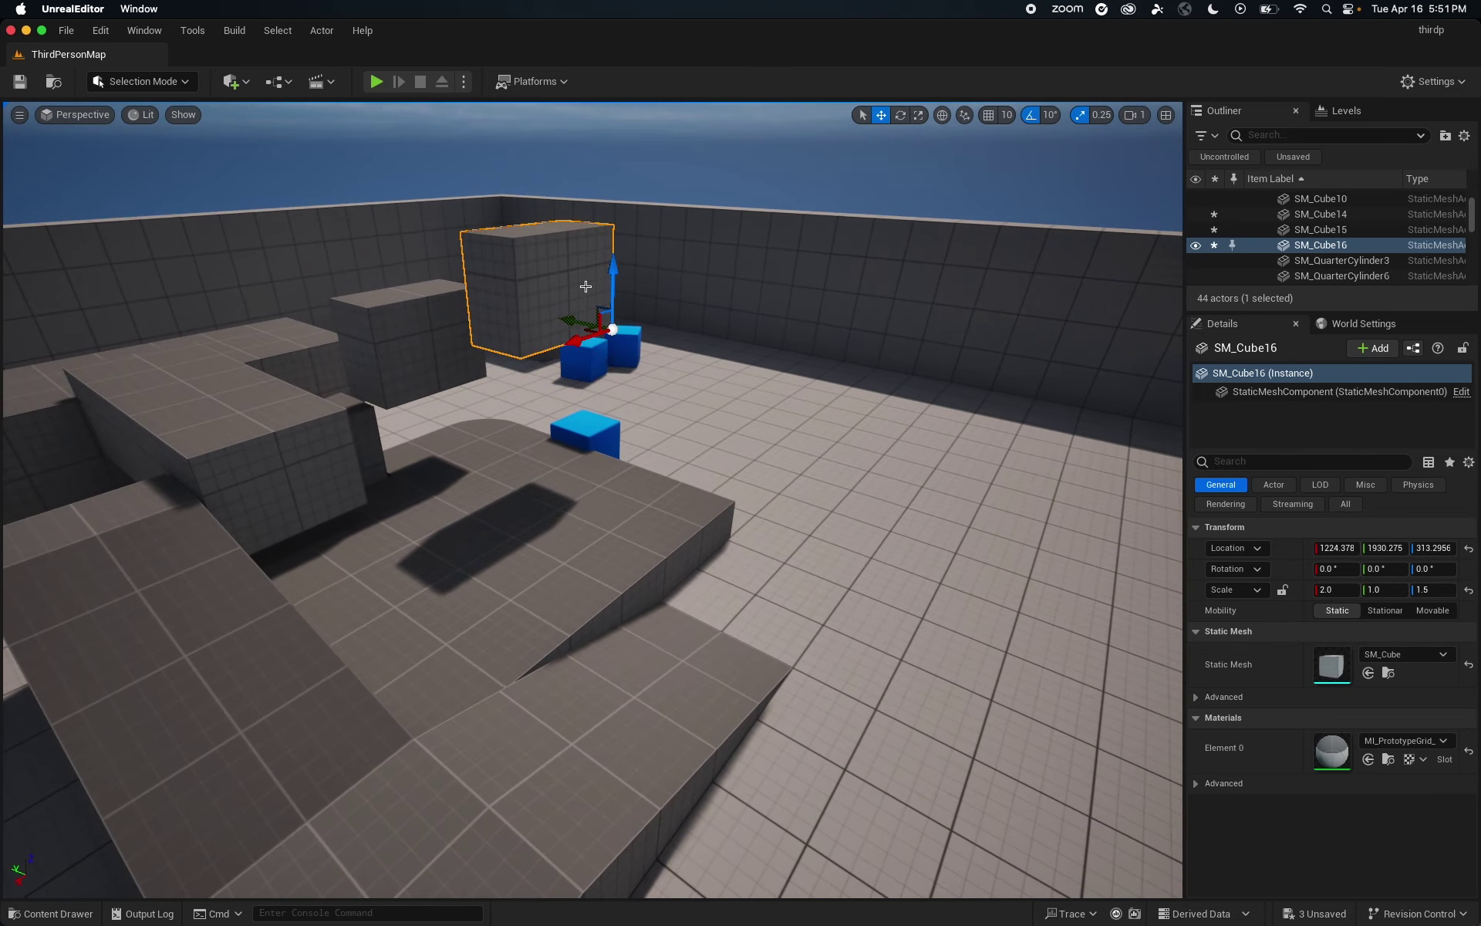
# - Duplicate SM_Cube16 along the Y axis and place the copy at about Y 1764
pyautogui.press('a')
pyautogui.moveTo(586, 287); pyautogui.dragTo(649, 287, button='right')
pyautogui.press('a')
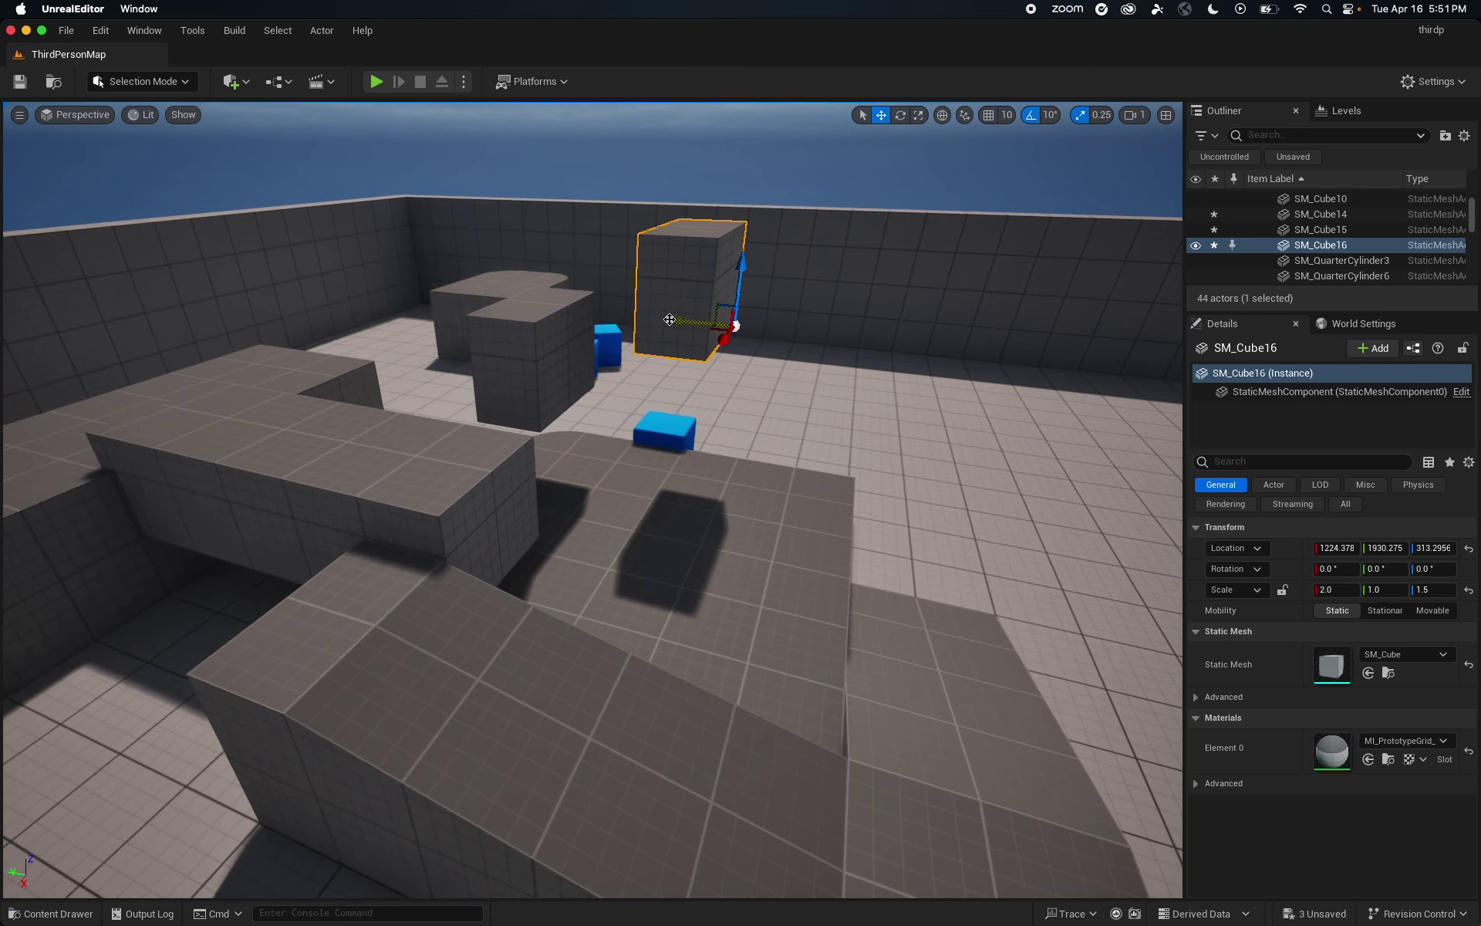
pyautogui.moveTo(667, 318); pyautogui.dragTo(803, 327)
pyautogui.press('super+z')
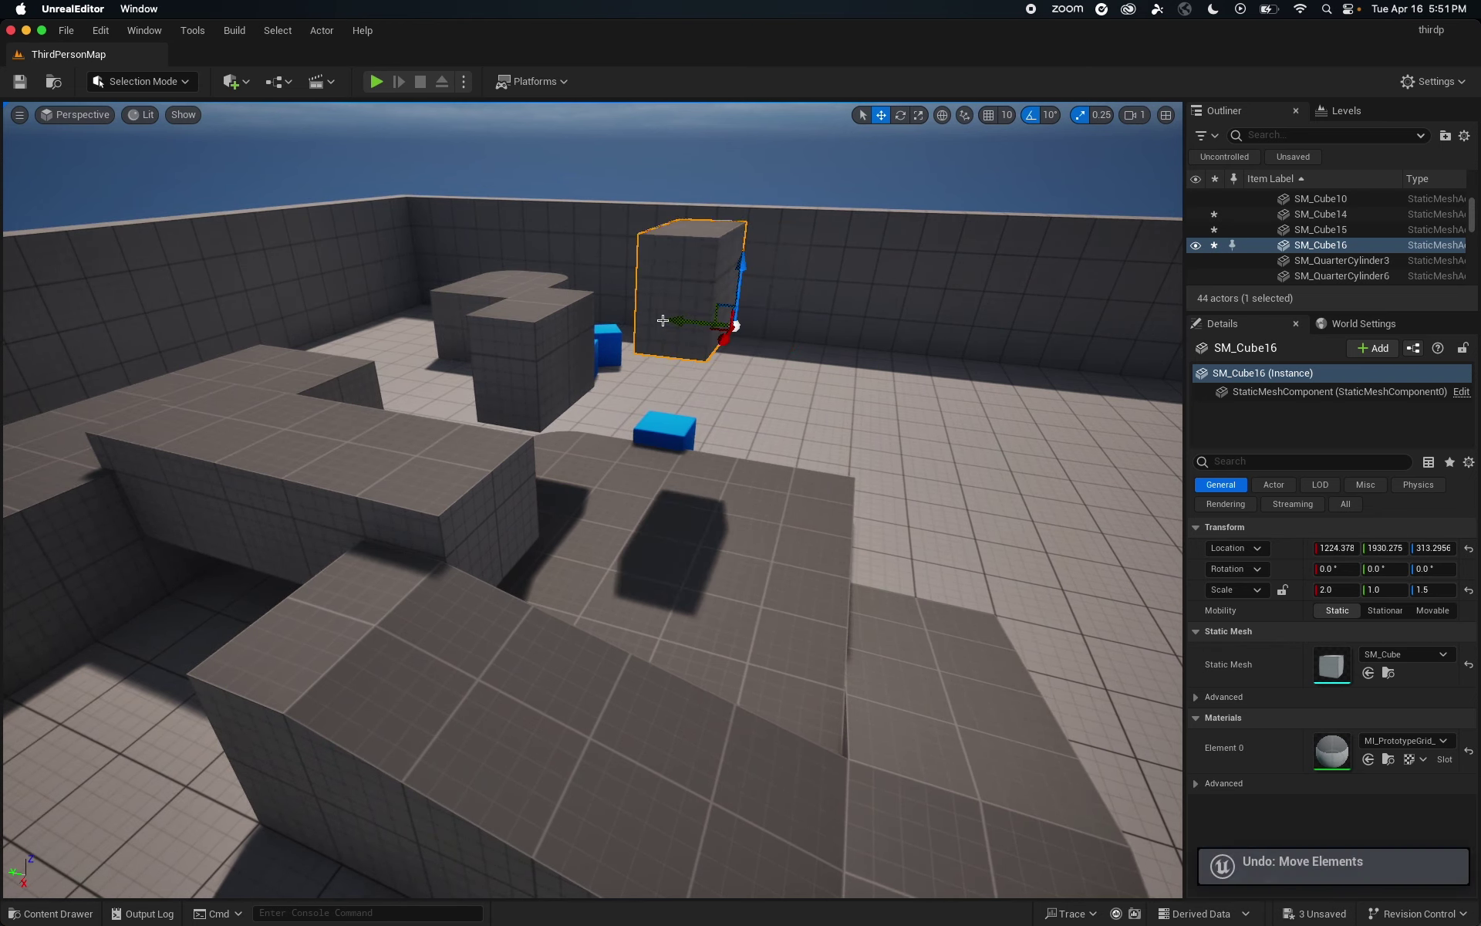
pyautogui.keyDown('alt'); pyautogui.moveTo(681, 321); pyautogui.dragTo(801, 324); pyautogui.keyUp('alt')
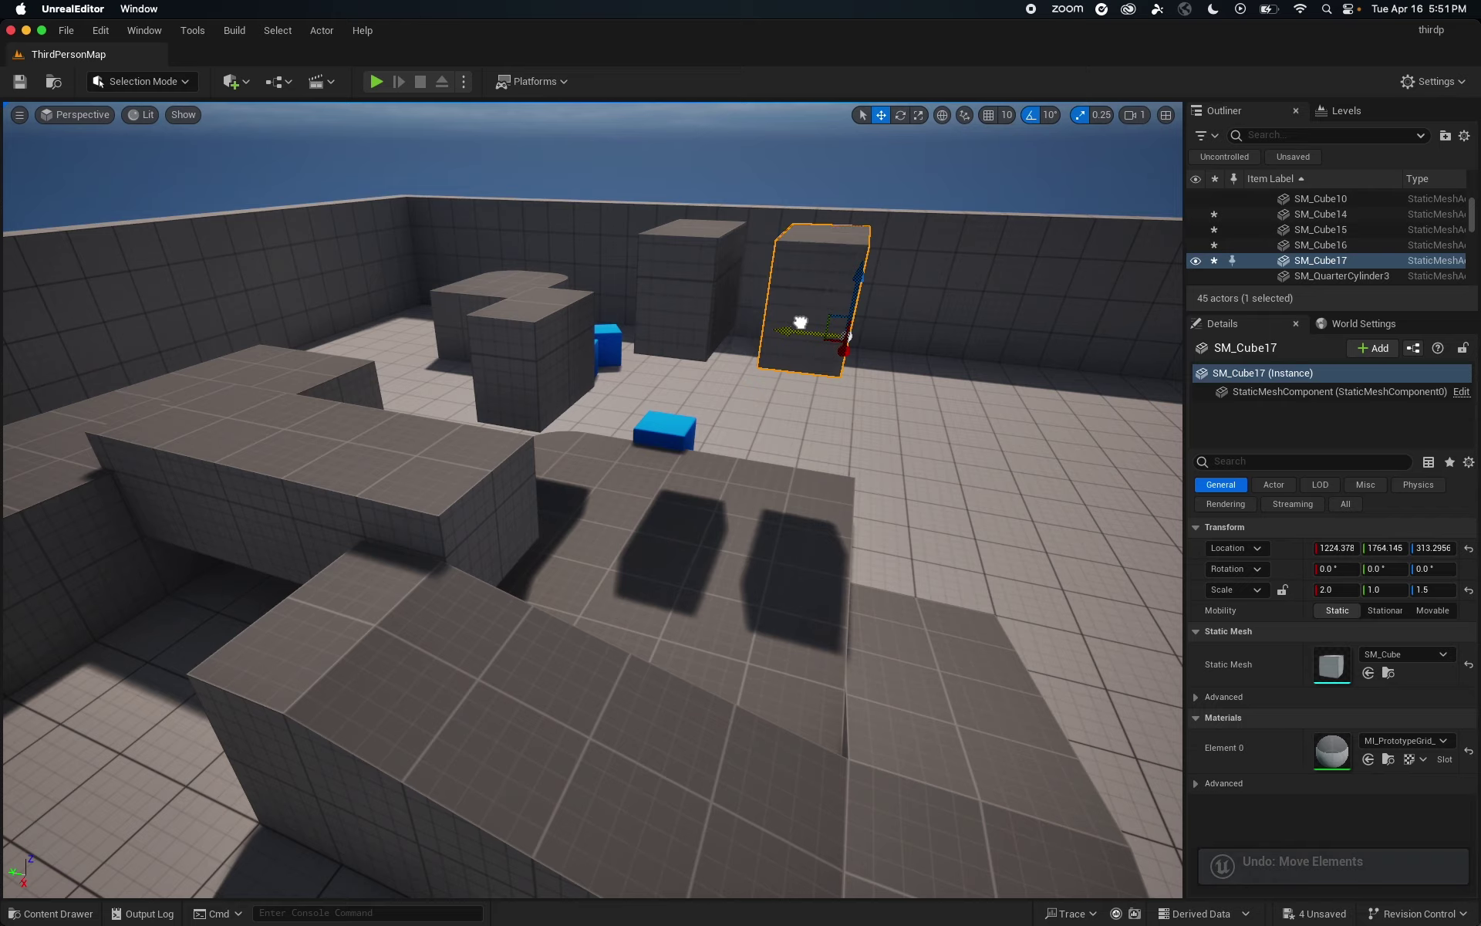
# - Raise the new block SM_Cube17 to about Z 430 and move it along X toward the LIFE GOAL platform
pyautogui.press('d')
pyautogui.moveTo(843, 294); pyautogui.dragTo(609, 364, button='right')
pyautogui.press('d')
pyautogui.press('s')
pyautogui.moveTo(587, 391); pyautogui.dragTo(586, 311)
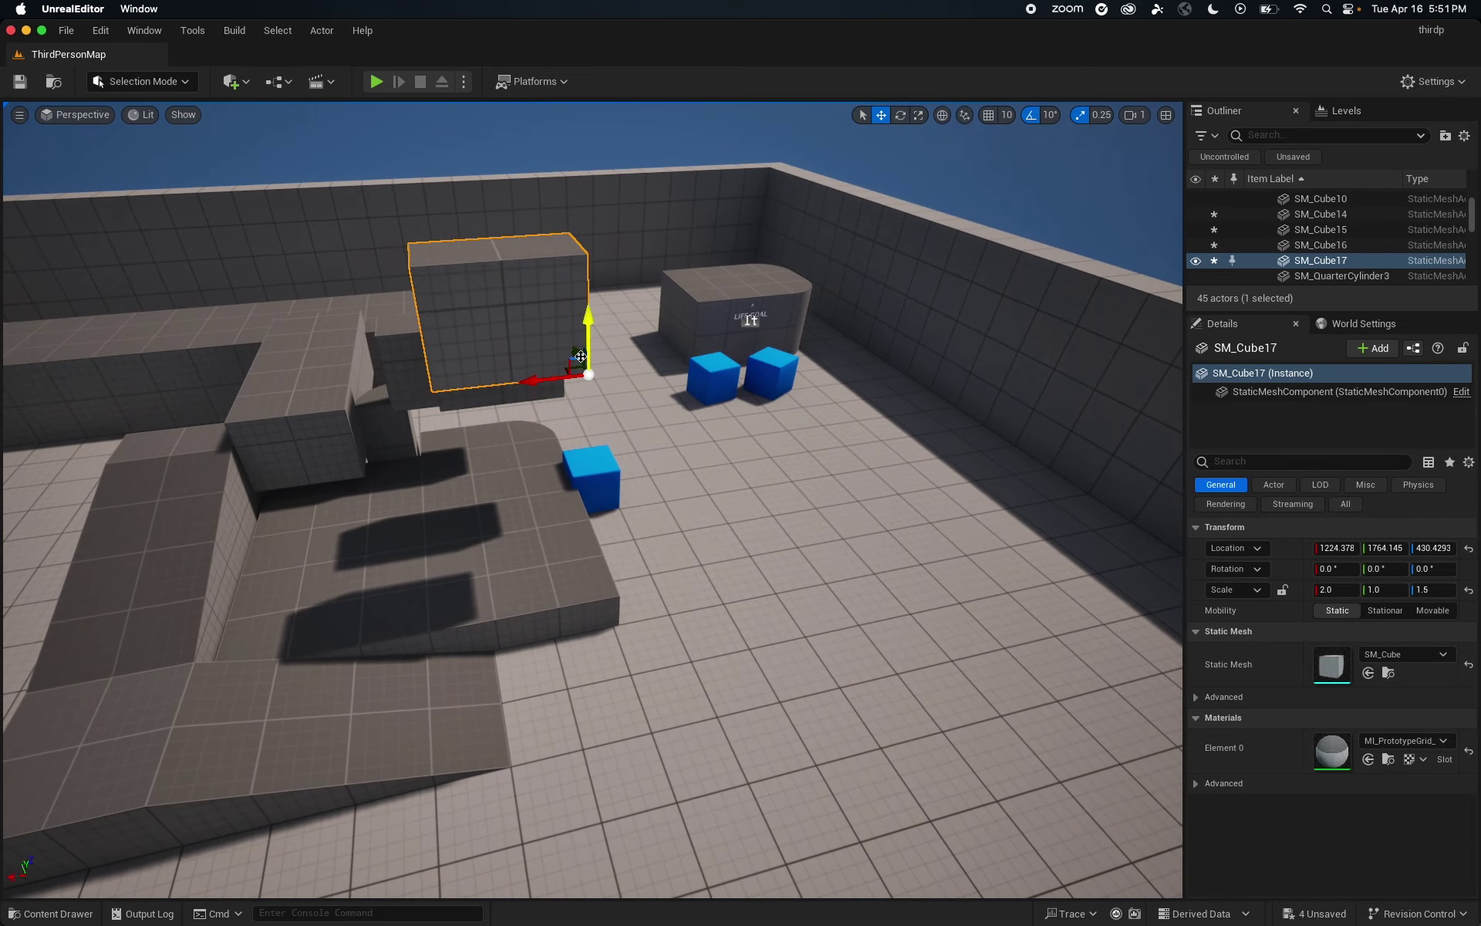
pyautogui.moveTo(552, 384); pyautogui.dragTo(731, 297)
# - Select the LIFE GOAL text together with its platform block SM_Cube11 and raise both well above the floor
pyautogui.click(699, 235)
pyautogui.click(674, 240)
pyautogui.click(745, 317)
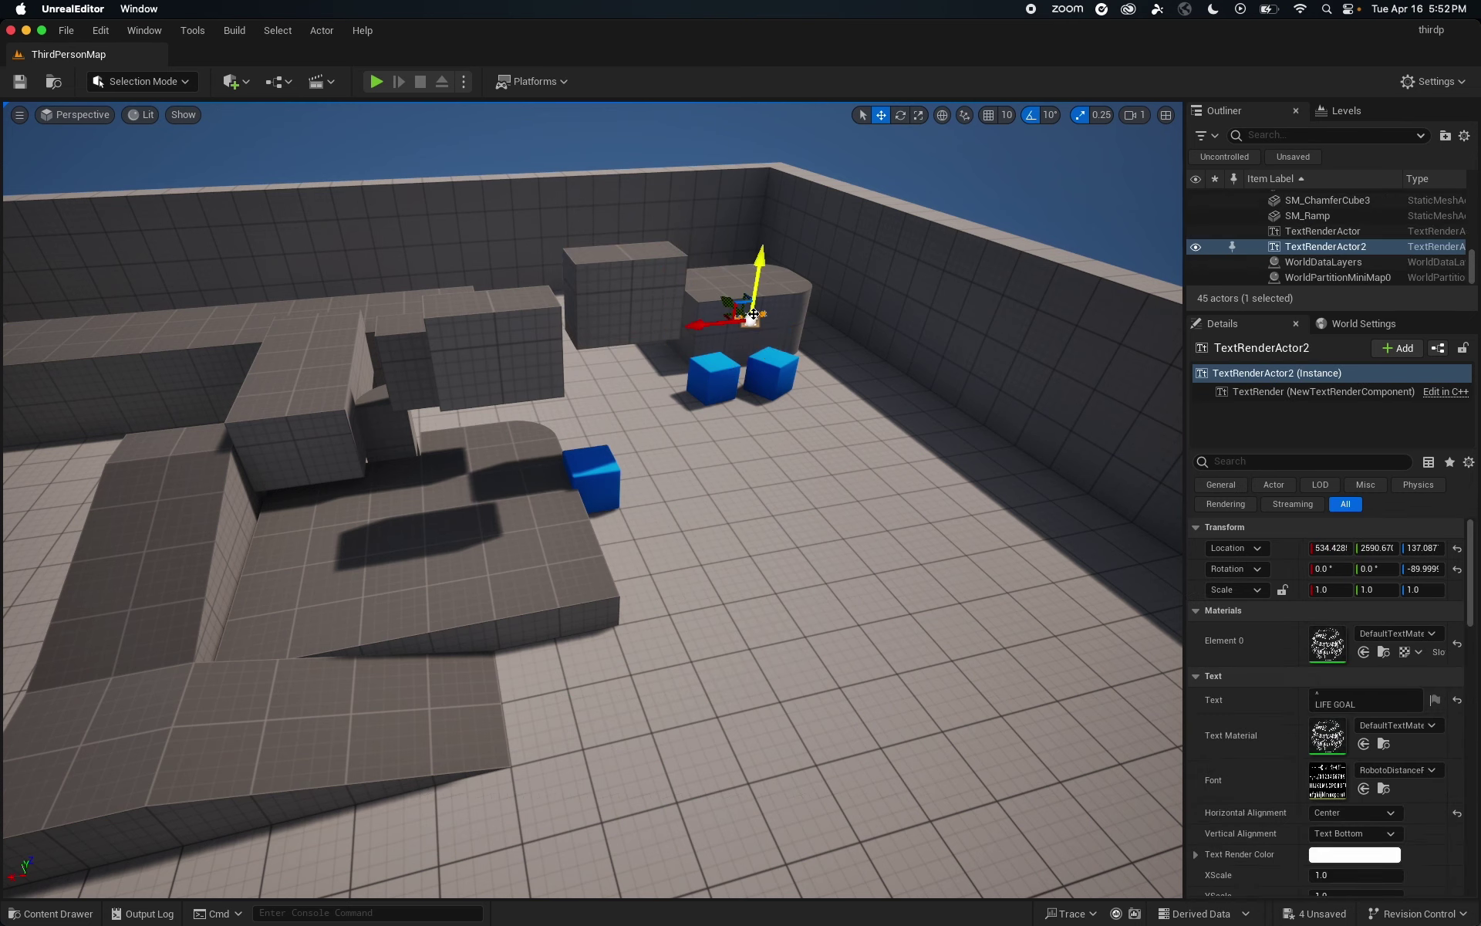
pyautogui.keyDown('ctrl'); pyautogui.click(732, 289); pyautogui.keyUp('ctrl')
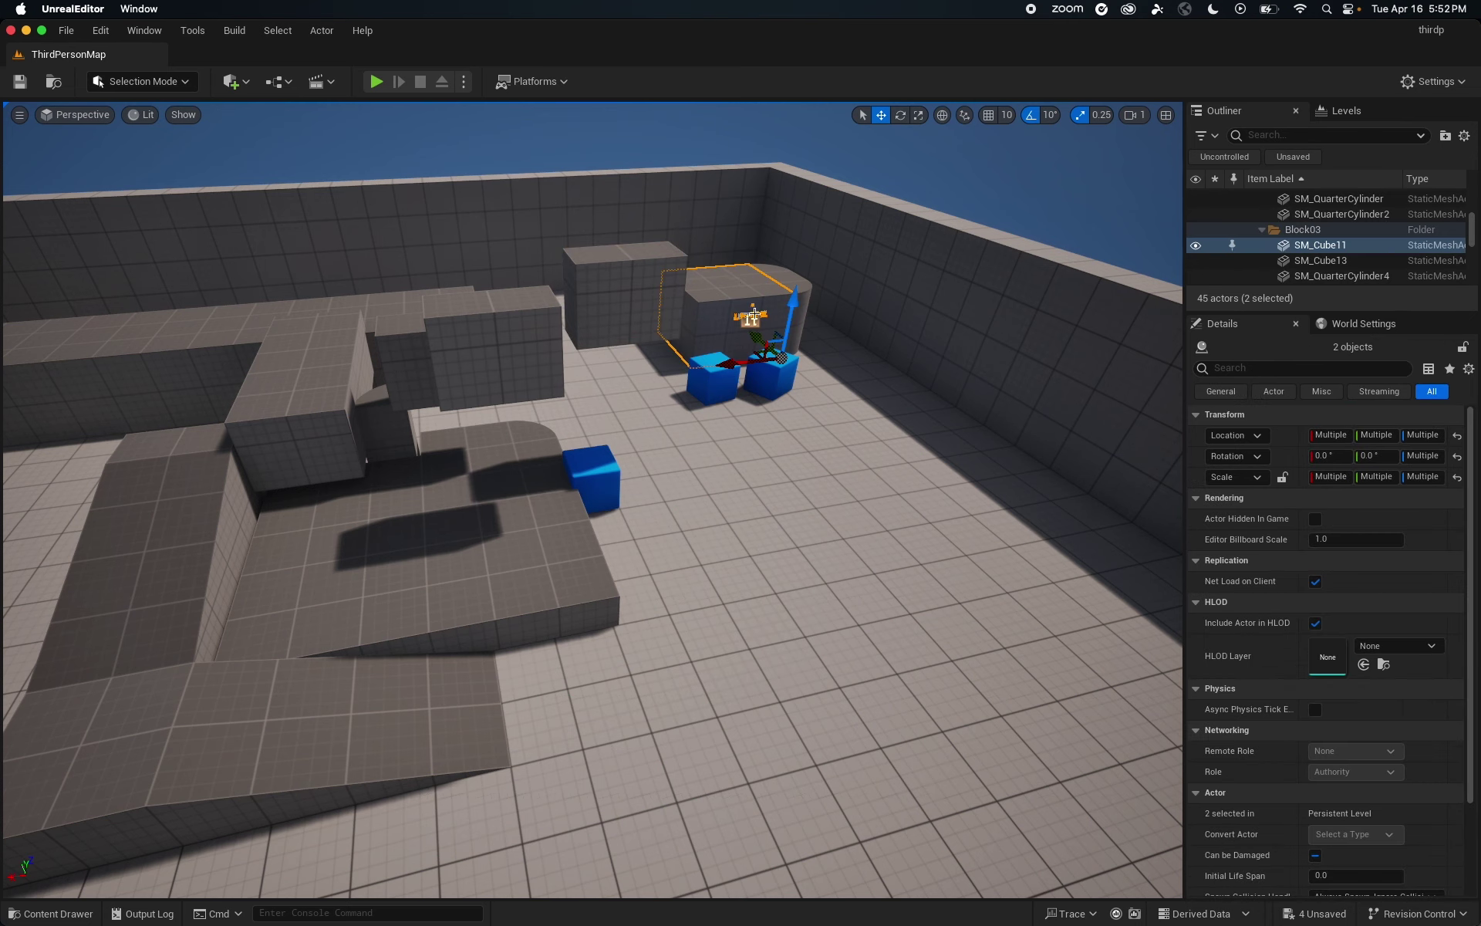
pyautogui.moveTo(784, 304); pyautogui.dragTo(803, 202)
pyautogui.moveTo(803, 202); pyautogui.dragTo(726, 202, button='right')
pyautogui.moveTo(890, 348); pyautogui.dragTo(849, 285, button='right')
pyautogui.moveTo(872, 328); pyautogui.dragTo(889, 251)
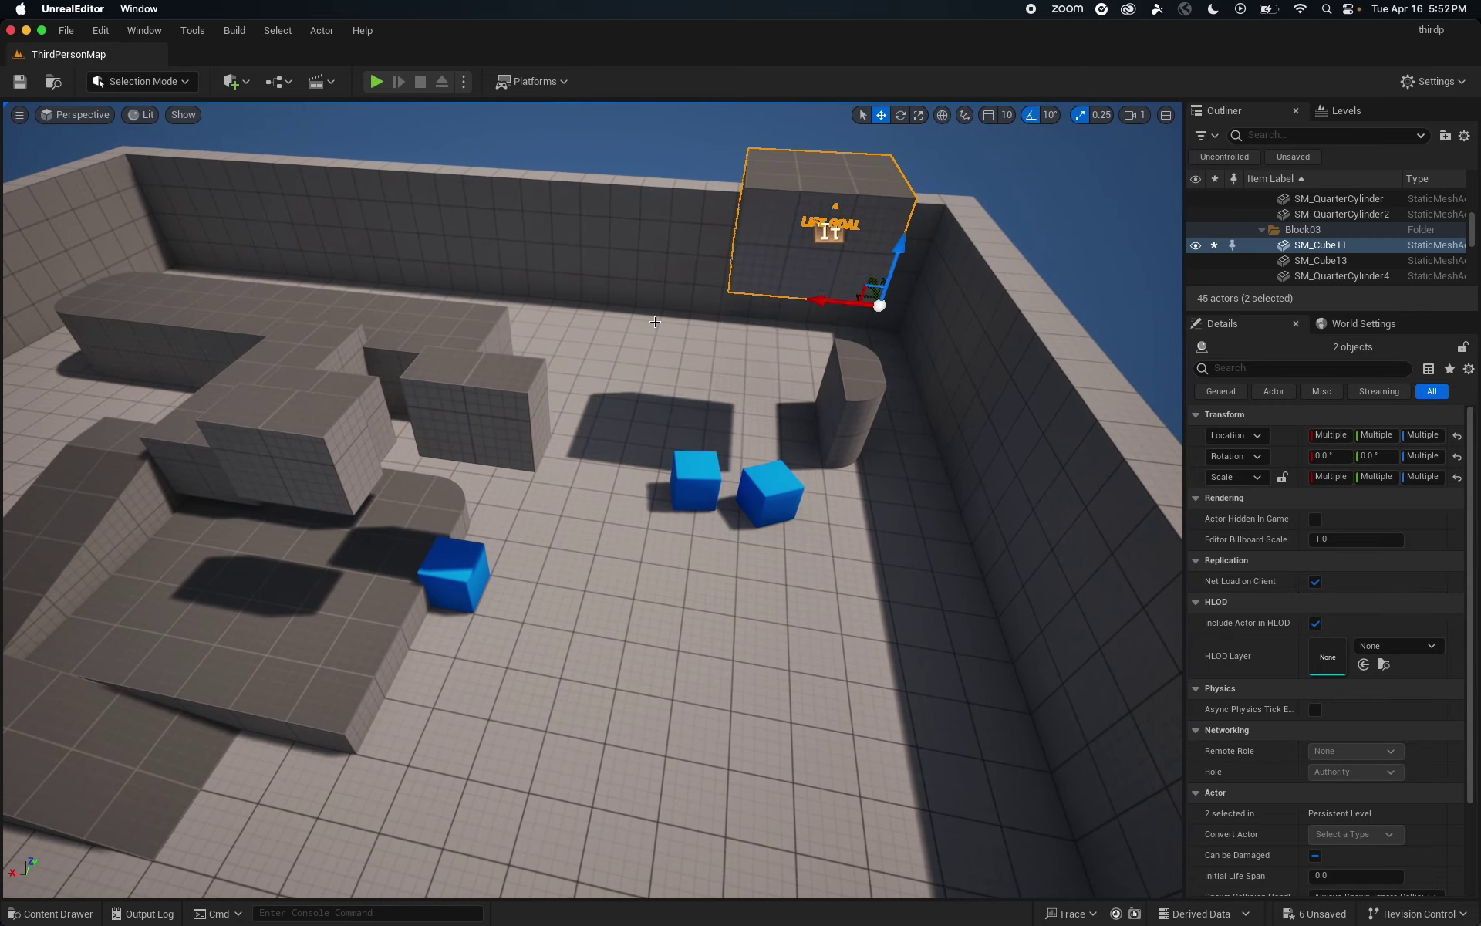
# - Duplicate SM_Cube17 toward the LIFE GOAL platform and place the copy at about X 756, Y 2338, Z 398
pyautogui.click(529, 396)
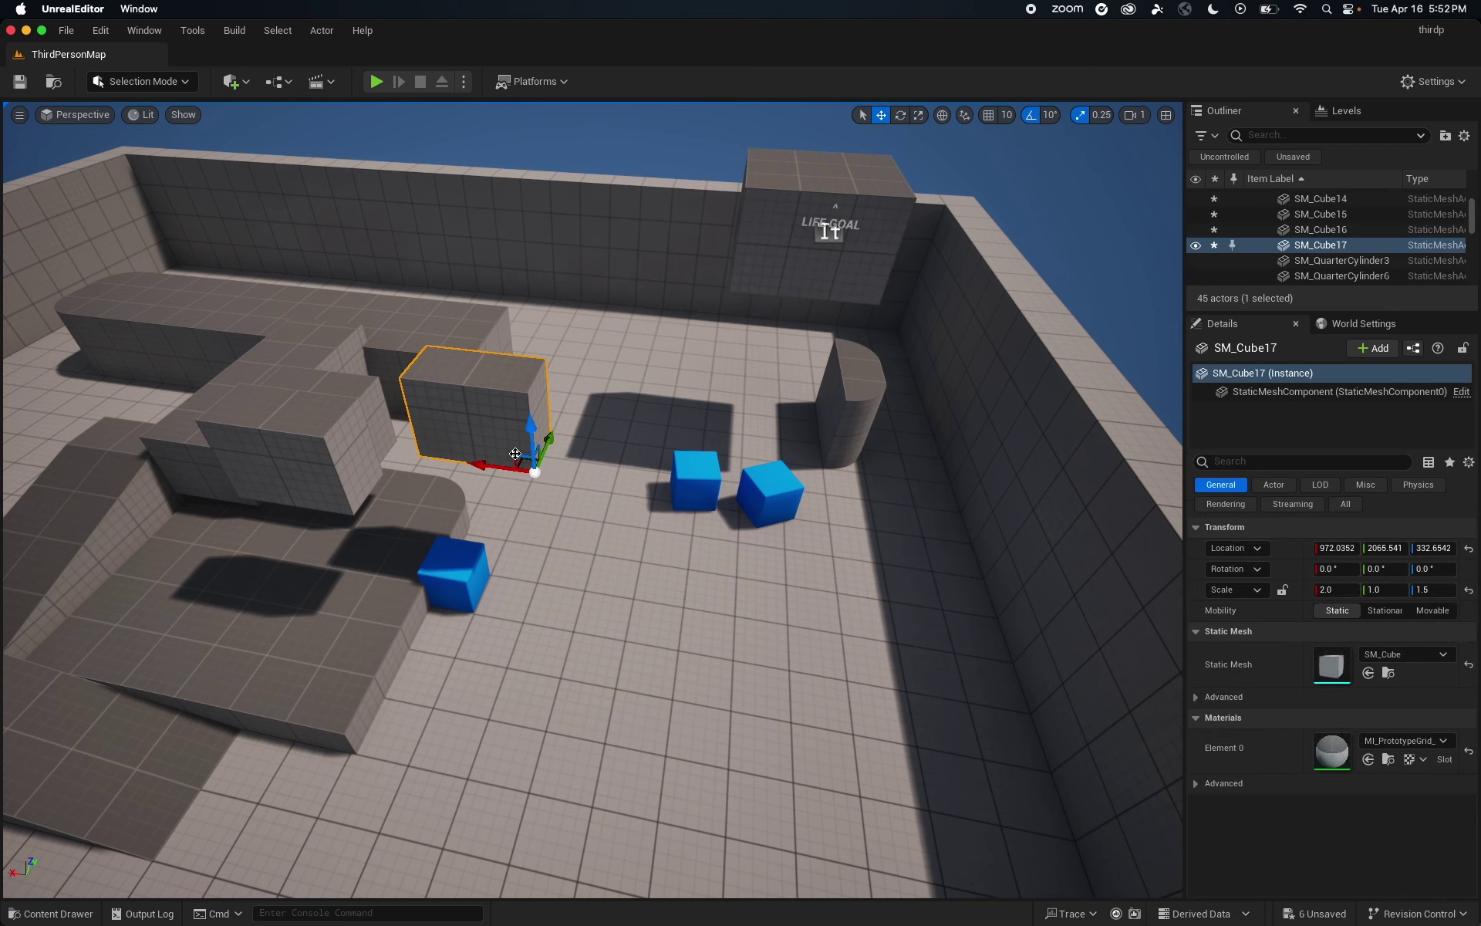
pyautogui.moveTo(437, 450); pyautogui.dragTo(587, 451, button='right')
pyautogui.press('a')
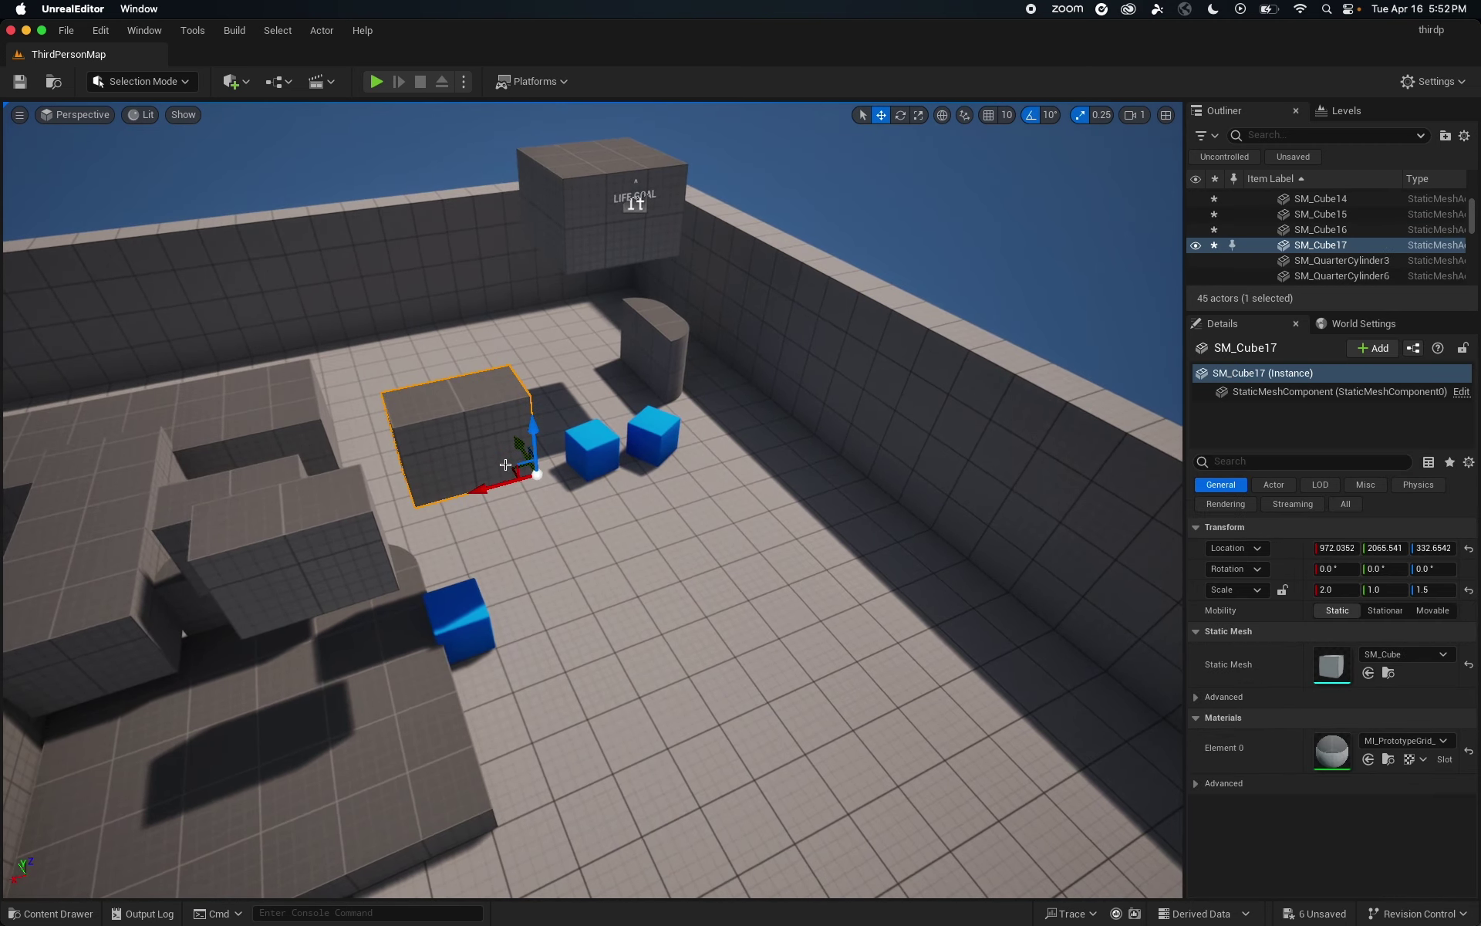
pyautogui.moveTo(511, 468); pyautogui.dragTo(586, 292)
pyautogui.press('d')
pyautogui.moveTo(585, 291); pyautogui.dragTo(556, 231, button='right')
pyautogui.press('w')
pyautogui.press('e')
pyautogui.press('s')
pyautogui.press('q')
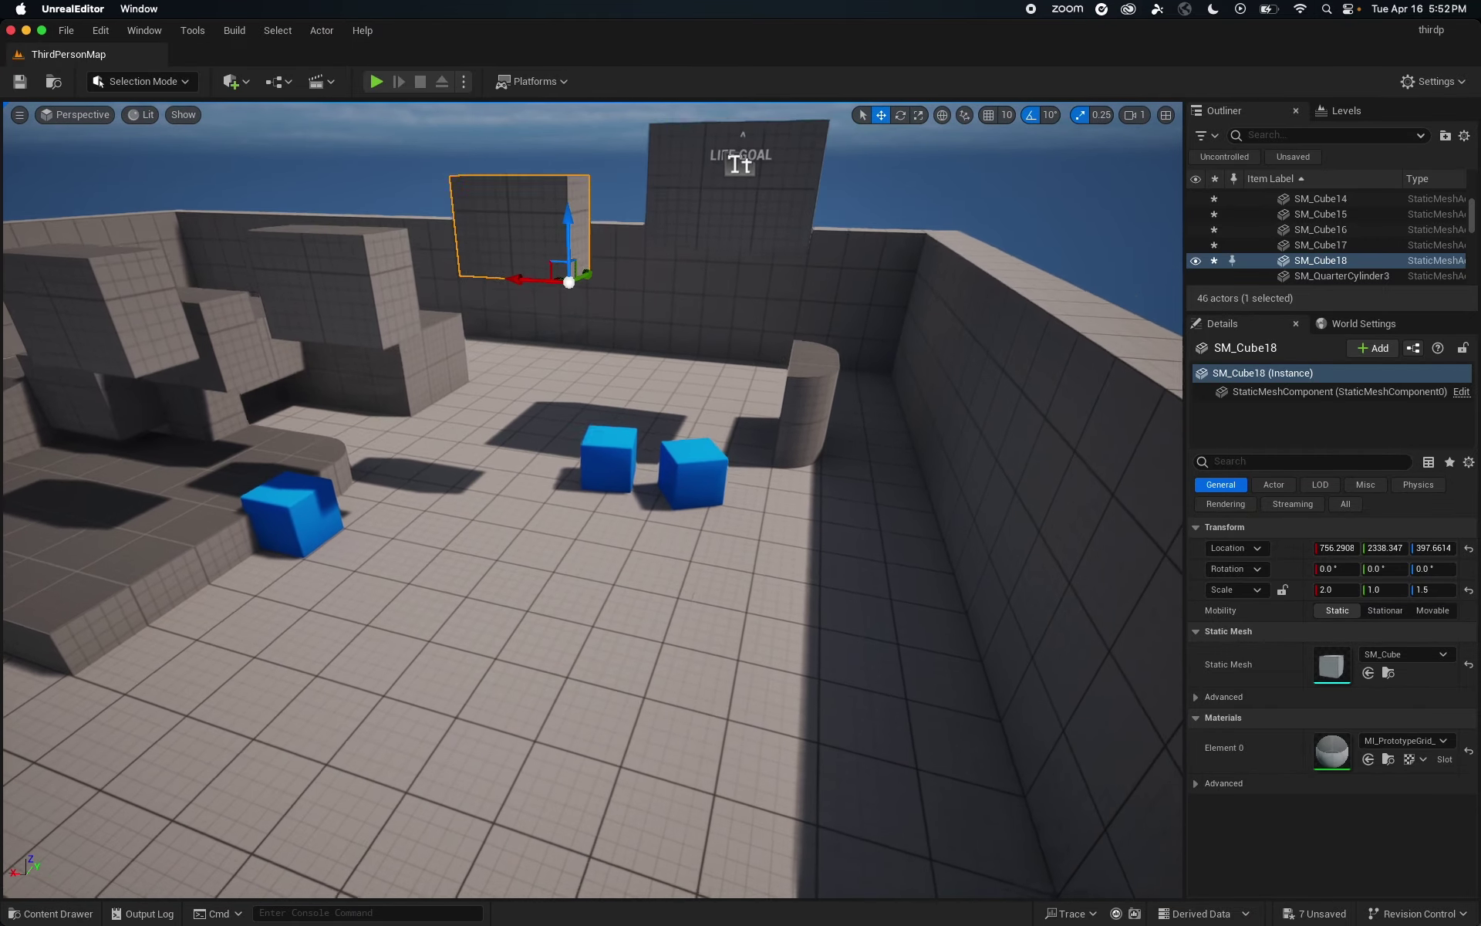
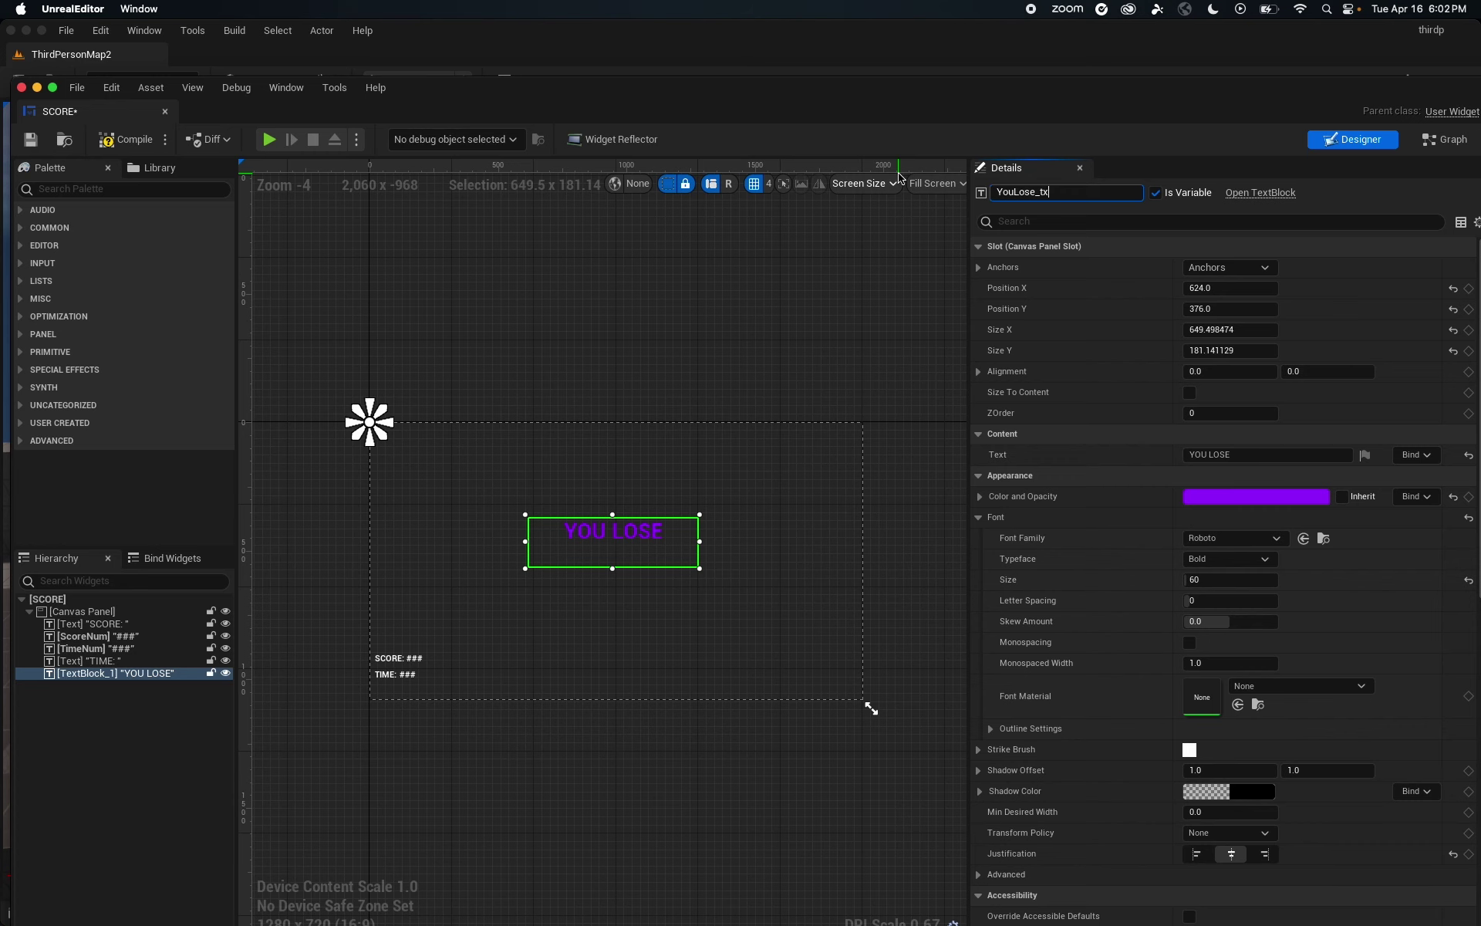
# - Name the YOU LOSE text block YouLose_txt and open the SCORE widget's event graph
pyautogui.write('t')
pyautogui.press('Return')
pyautogui.click(1445, 139)
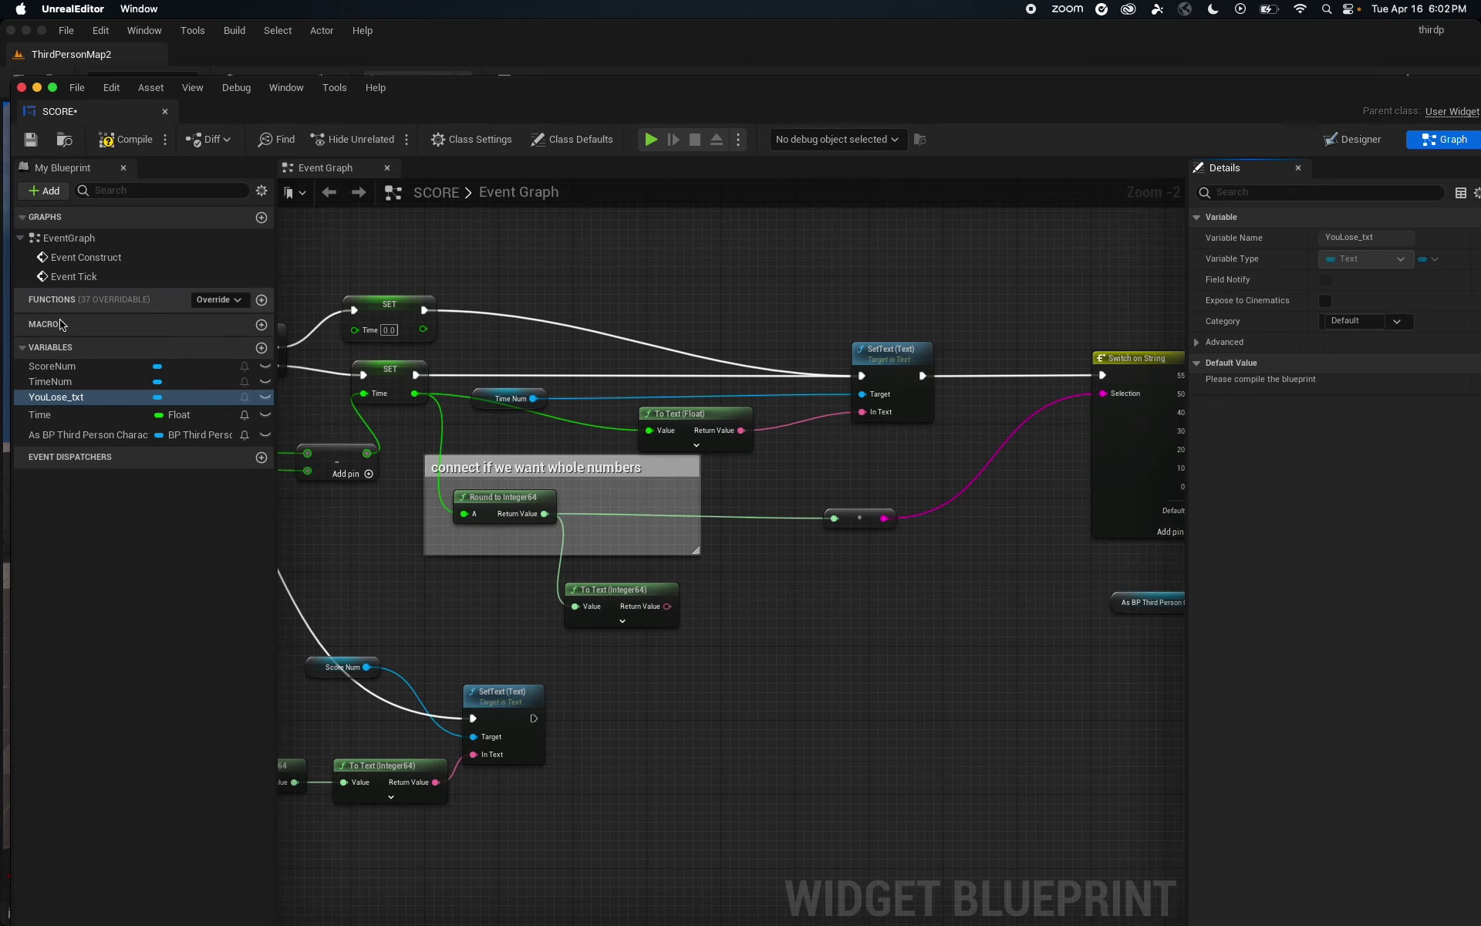
# - Add a YouLose_txt reference to the event graph and attach a Set Visibility function node with In Visibility set to Visible
pyautogui.moveTo(57, 398); pyautogui.dragTo(767, 652)
pyautogui.click(706, 703)
pyautogui.write('set visibi')
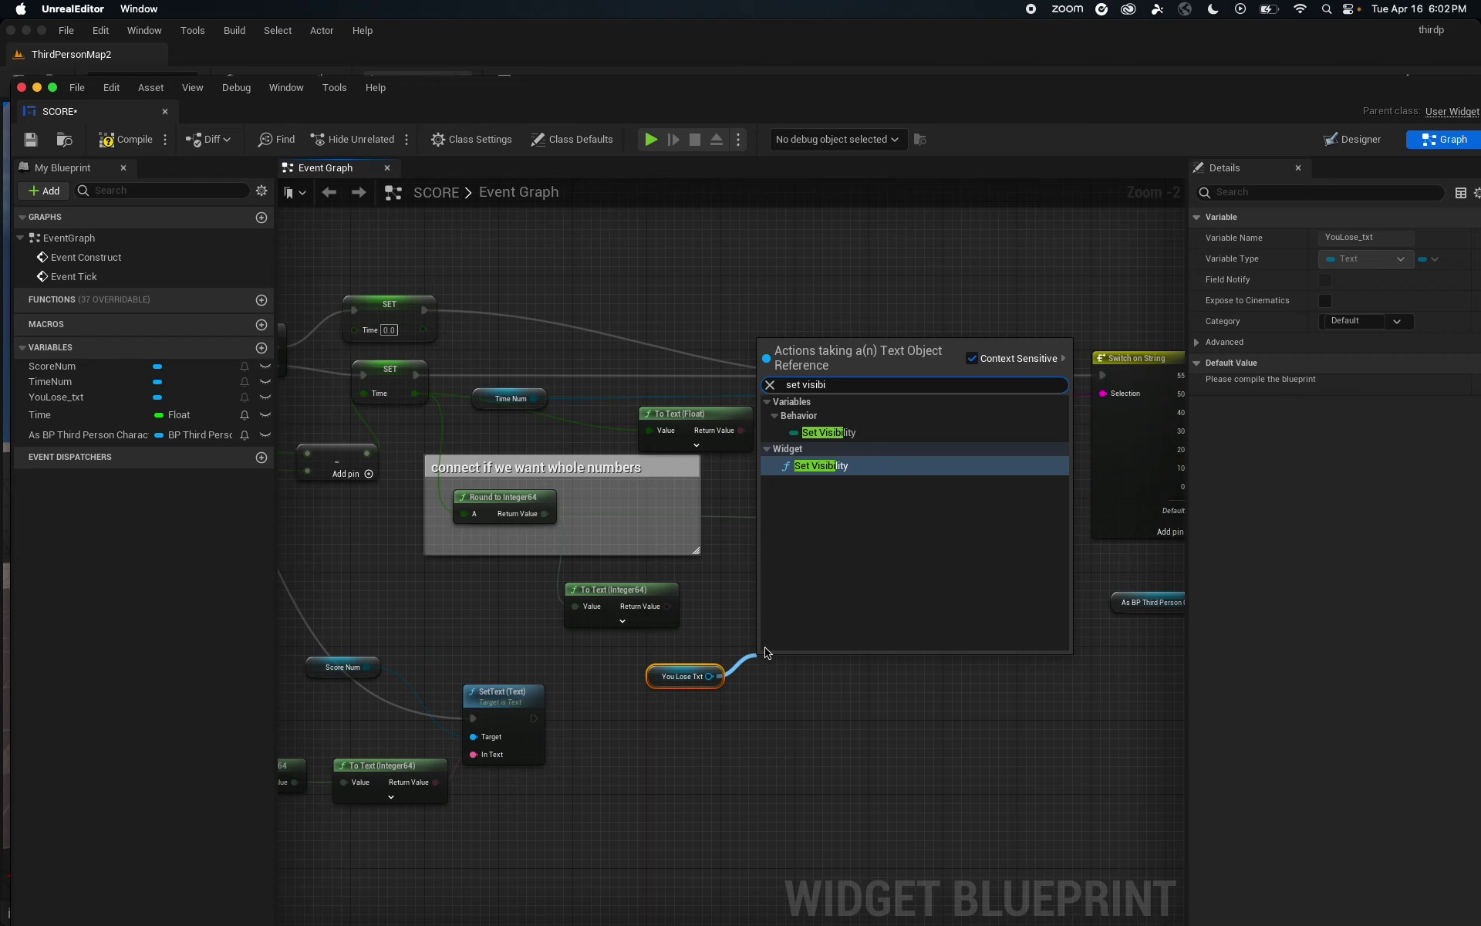
pyautogui.click(824, 474)
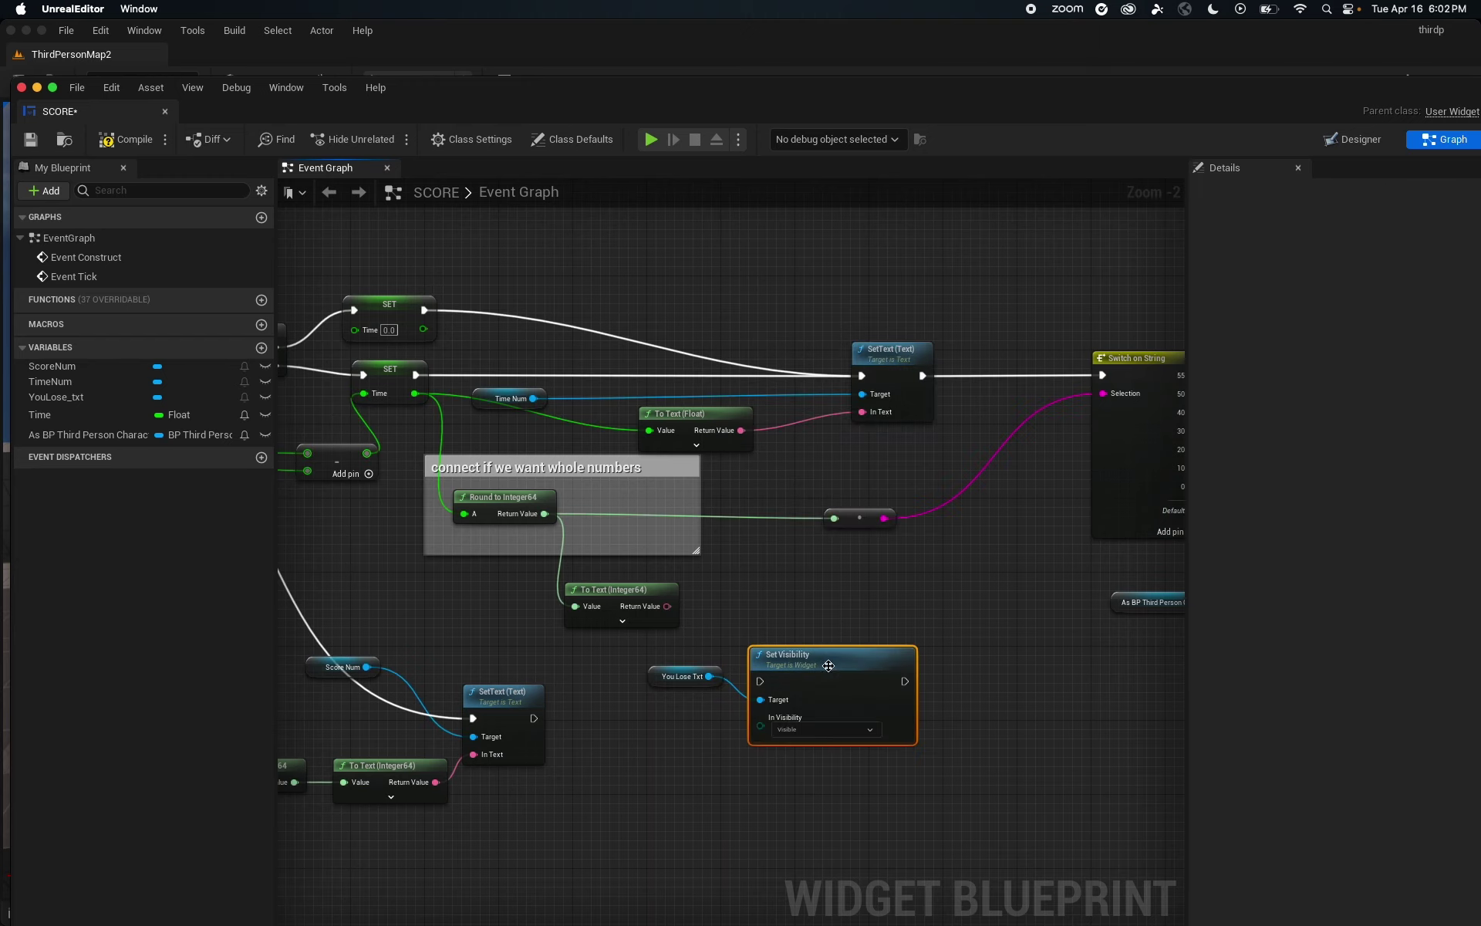
# - Move the YouLose_txt and Set Visibility nodes to the free area after the DIE node
pyautogui.moveTo(845, 653); pyautogui.dragTo(858, 629)
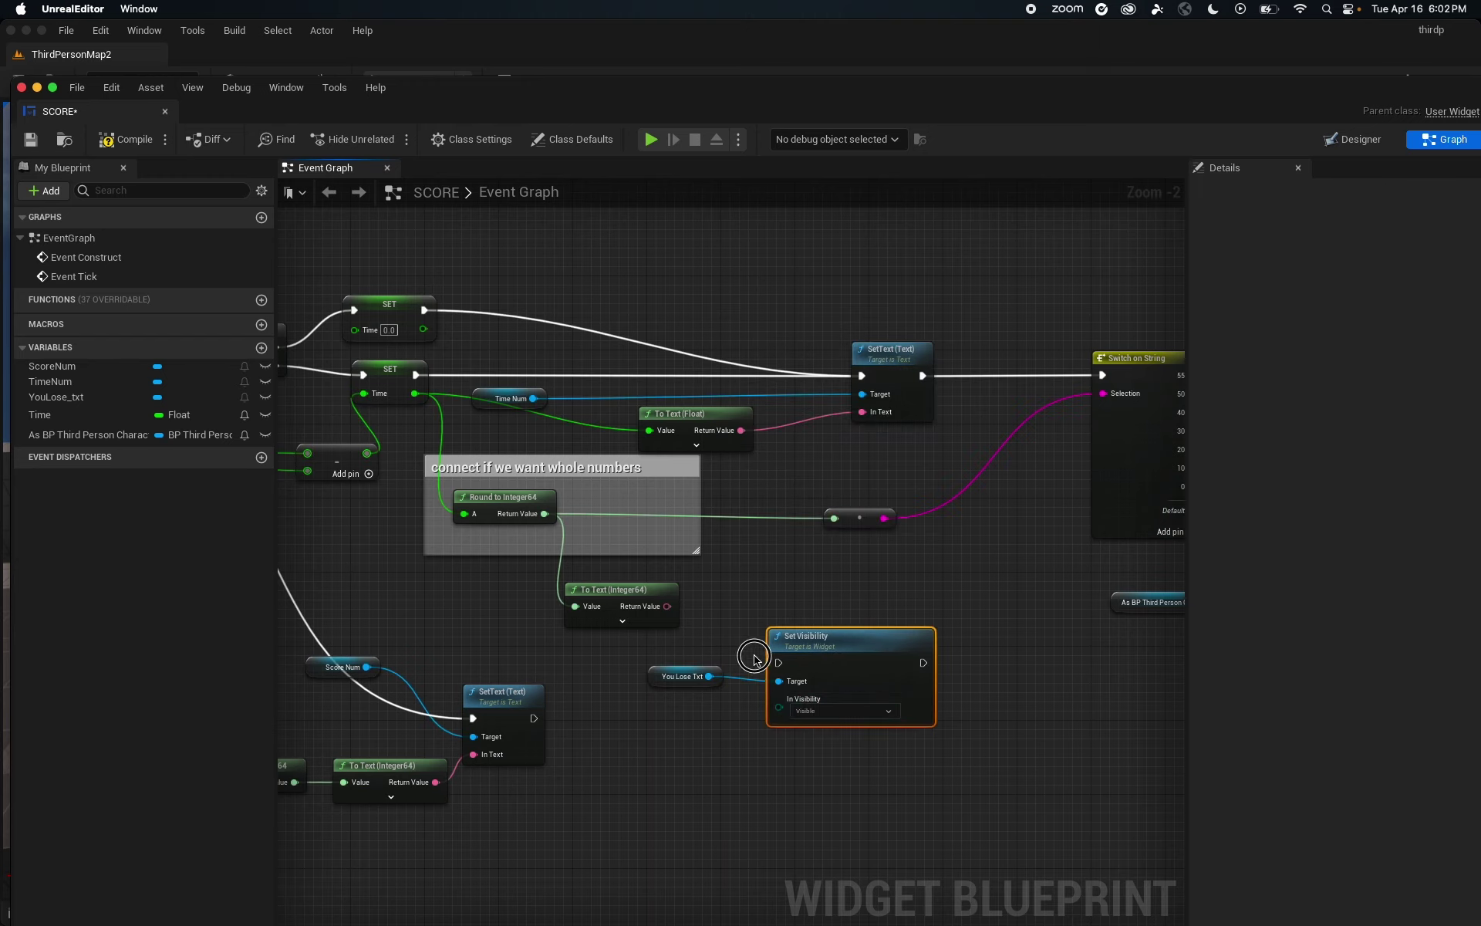
pyautogui.keyDown('shift'); pyautogui.moveTo(755, 655); pyautogui.dragTo(706, 679); pyautogui.keyUp('shift')
pyautogui.moveTo(853, 654); pyautogui.dragTo(1038, 765)
pyautogui.moveTo(992, 627); pyautogui.dragTo(492, 507, button='right')
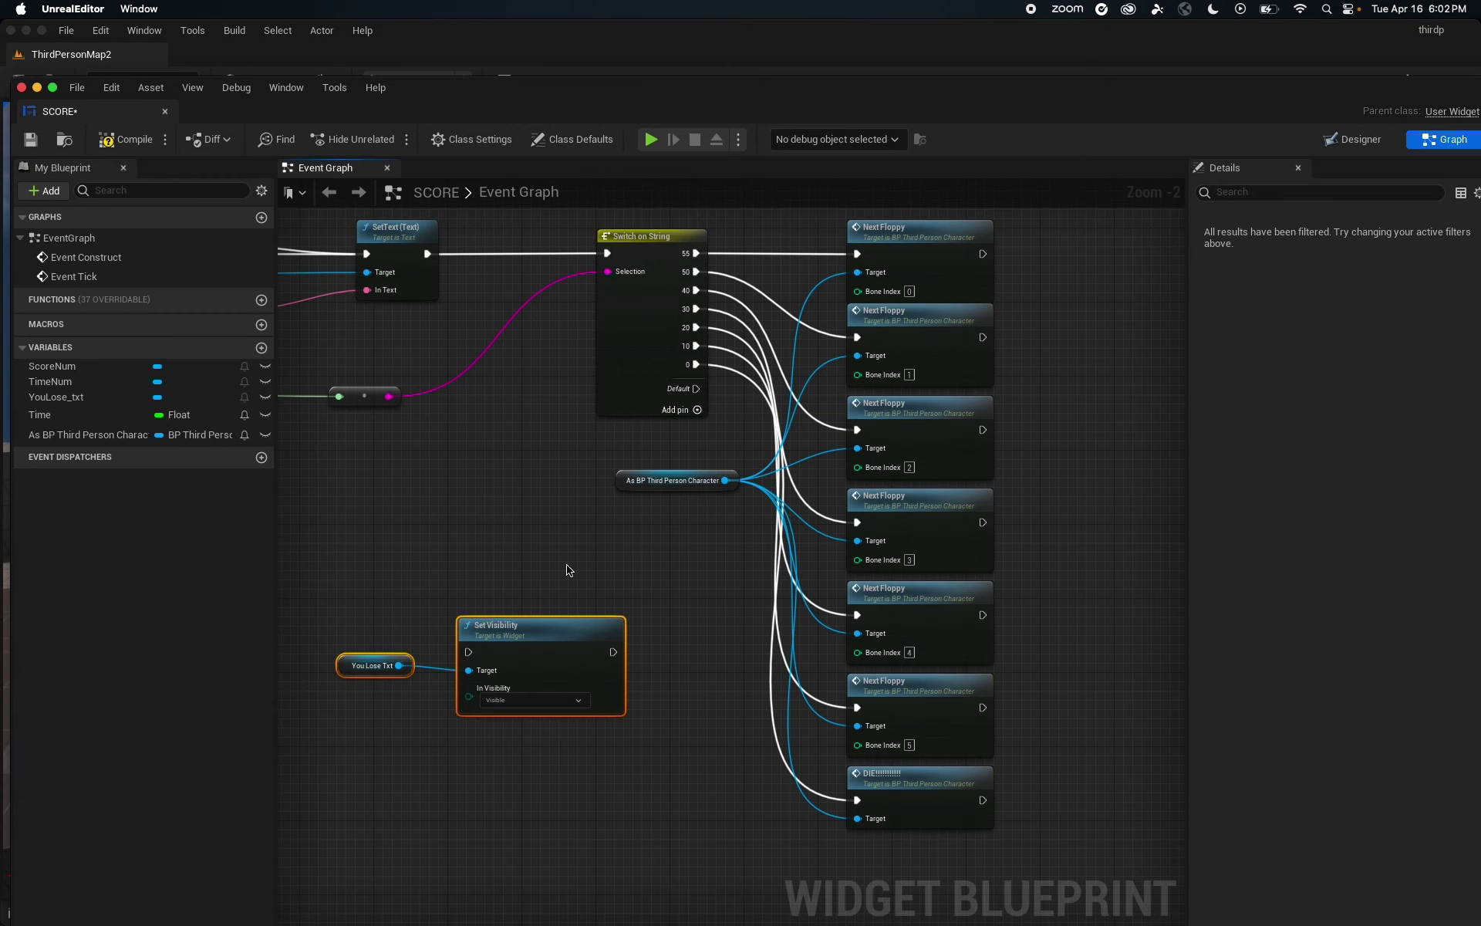
pyautogui.moveTo(431, 595); pyautogui.dragTo(357, 484, button='right')
pyautogui.moveTo(340, 512); pyautogui.dragTo(544, 595)
pyautogui.moveTo(511, 523); pyautogui.dragTo(1048, 717)
pyautogui.moveTo(1025, 667); pyautogui.dragTo(840, 620, button='right')
pyautogui.moveTo(895, 677); pyautogui.dragTo(1033, 678)
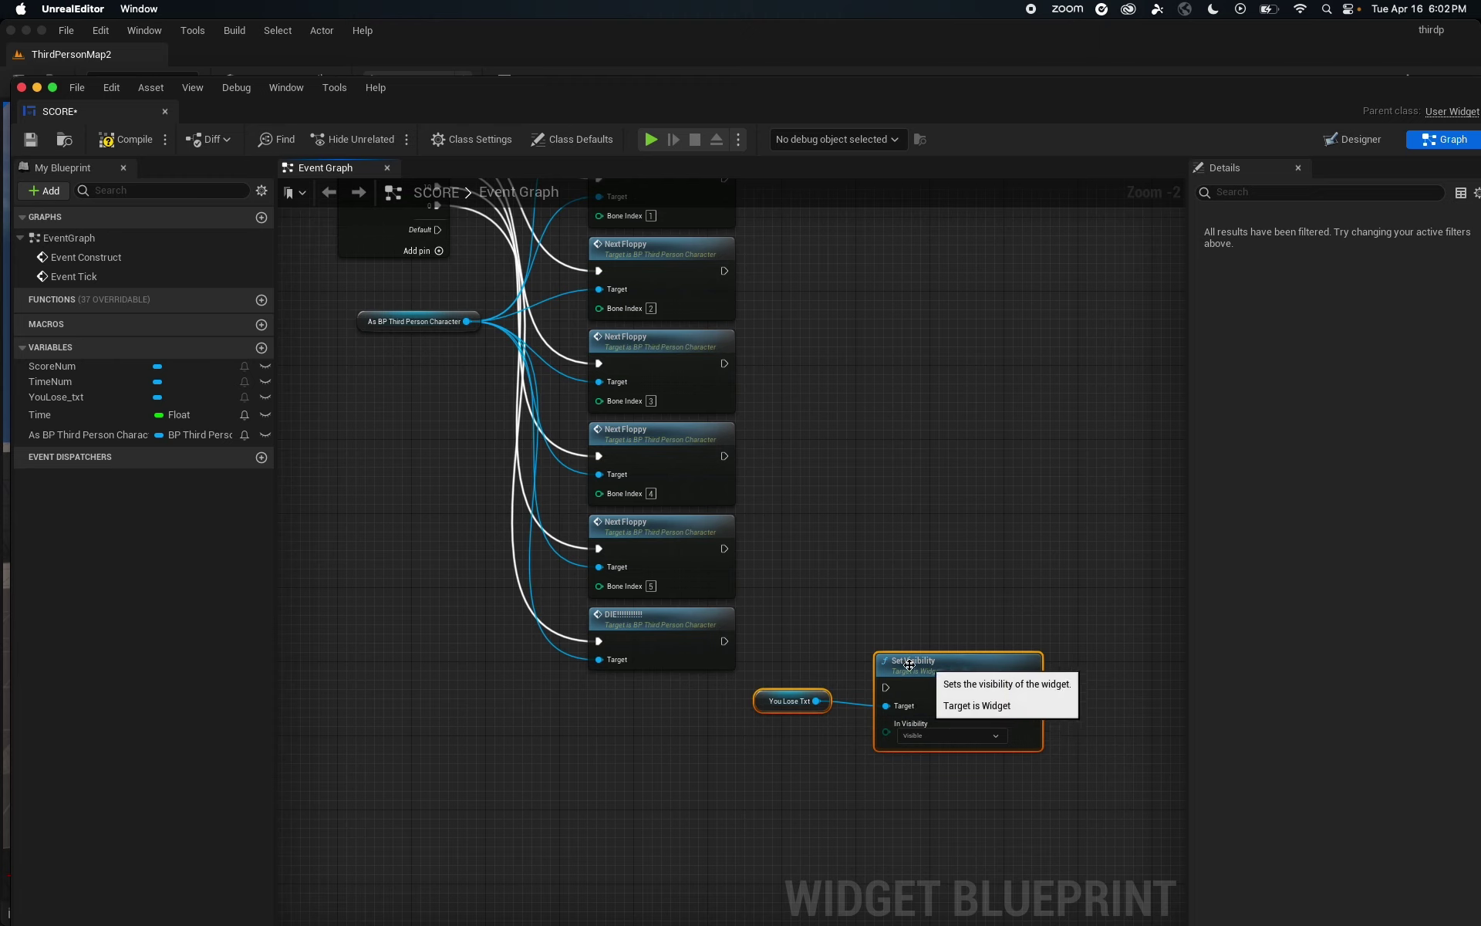
pyautogui.click(848, 679)
pyautogui.moveTo(785, 706); pyautogui.dragTo(775, 744)
# - Add a Delay of 5.0 seconds after the DIE node and connect its Completed output to Set Visibility
pyautogui.moveTo(724, 641); pyautogui.dragTo(794, 646)
pyautogui.write('delay')
pyautogui.press('Return')
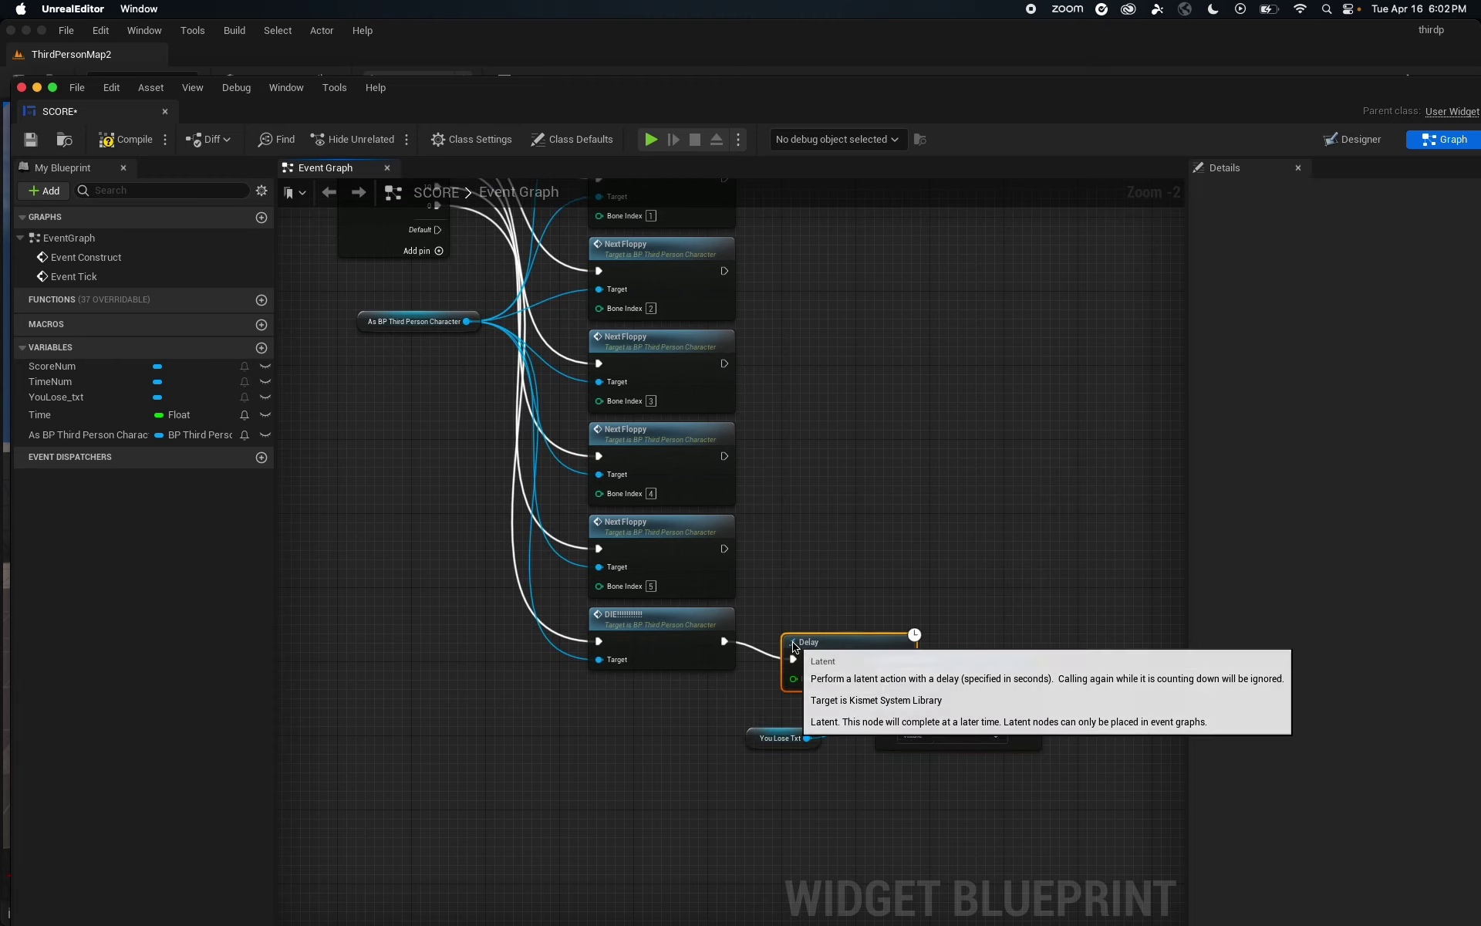
pyautogui.press('Return')
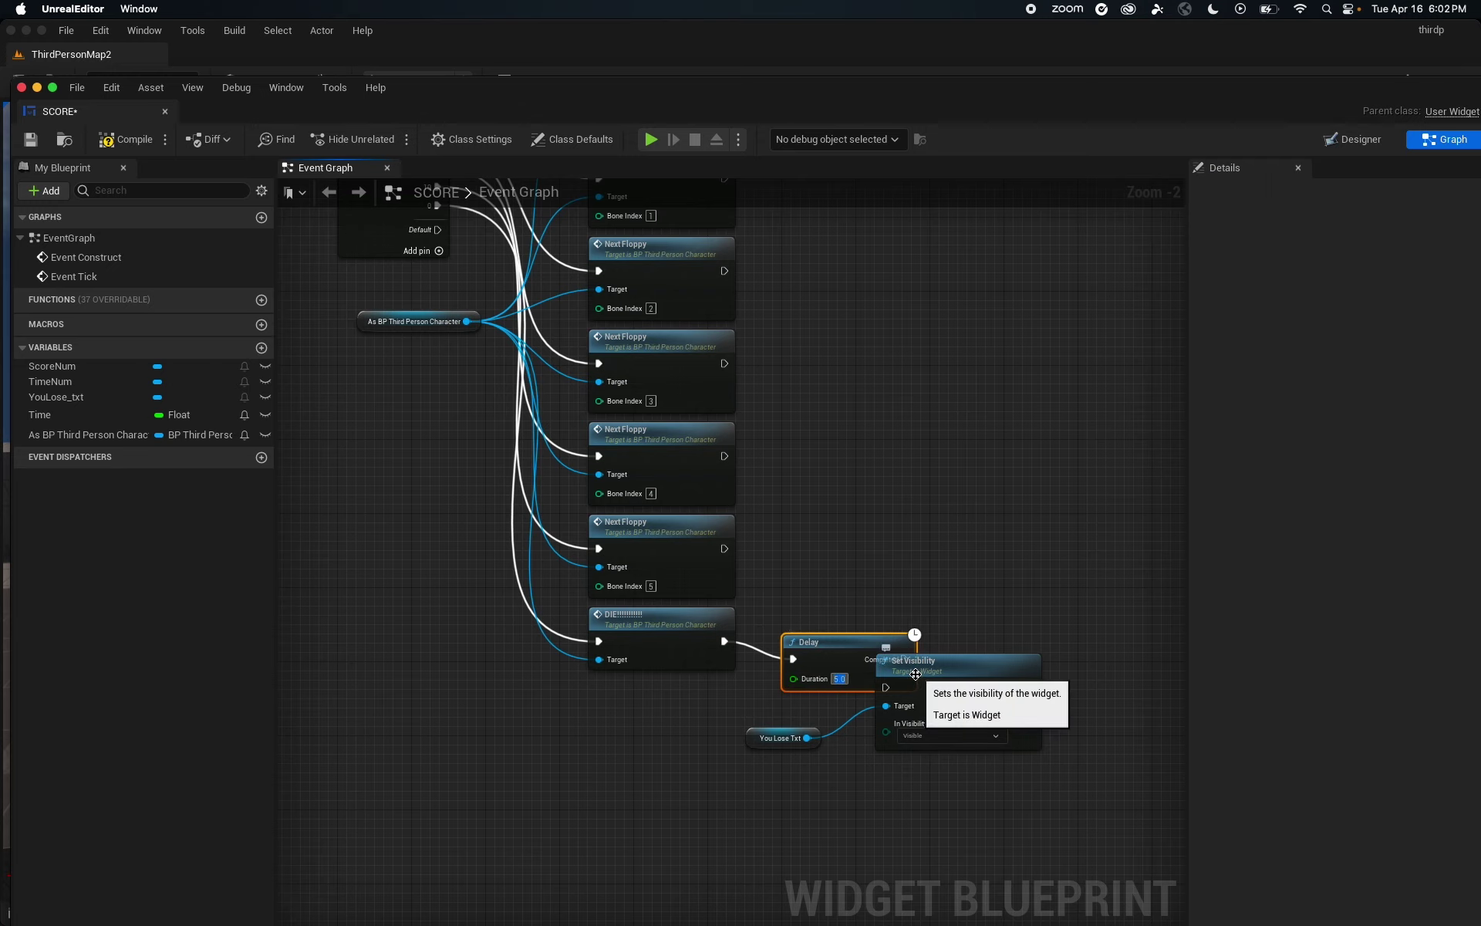
pyautogui.moveTo(982, 665); pyautogui.dragTo(1046, 634)
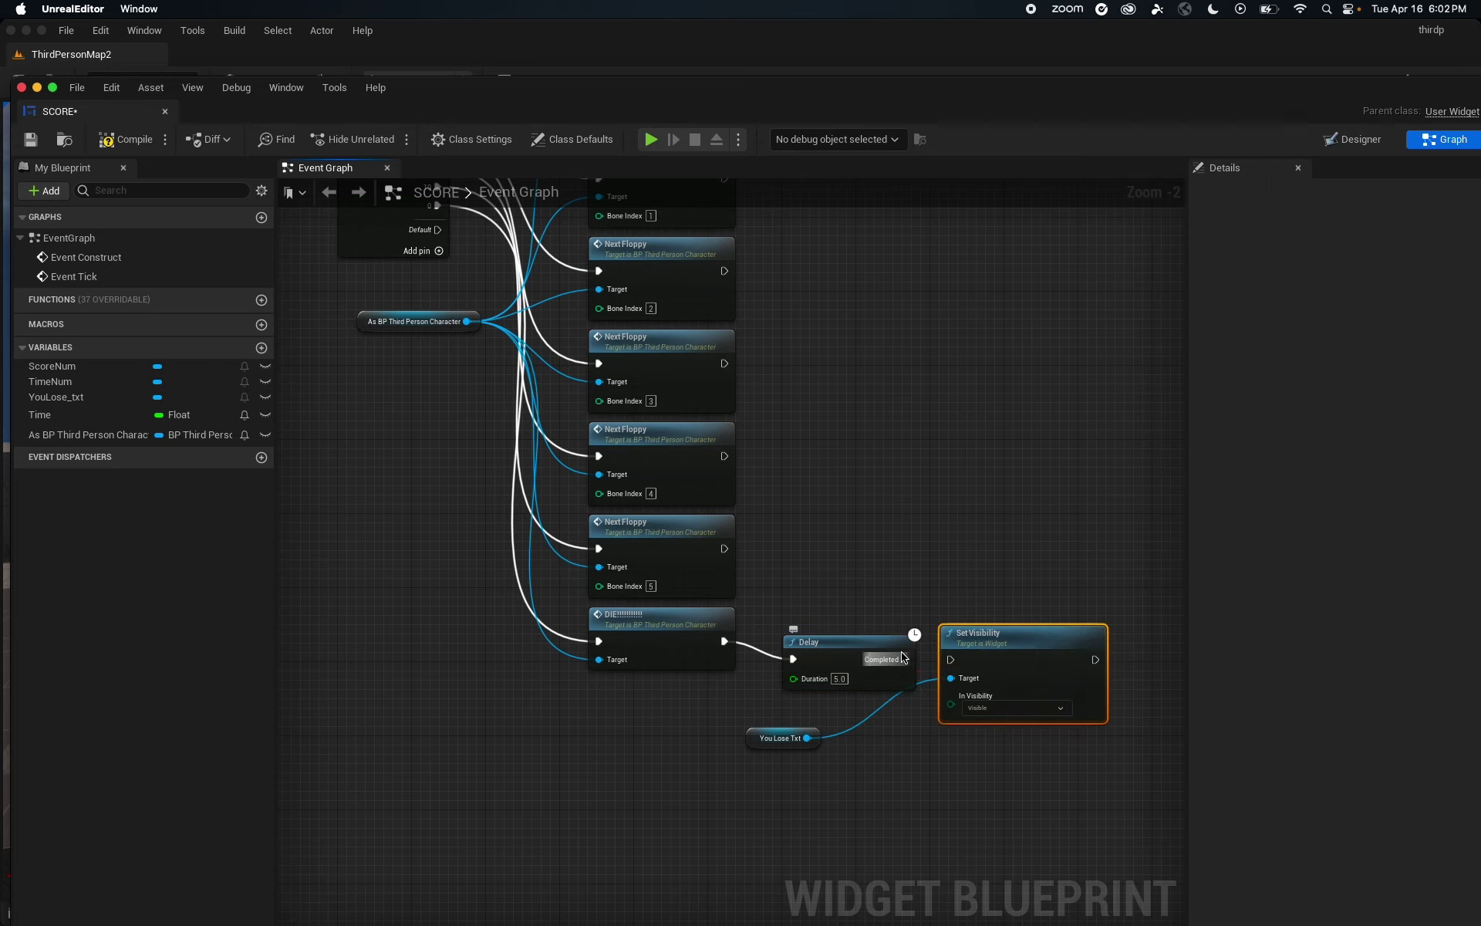
pyautogui.moveTo(904, 659); pyautogui.dragTo(952, 660)
# - Save all unsaved assets and close the SCORE widget blueprint
pyautogui.click(77, 87)
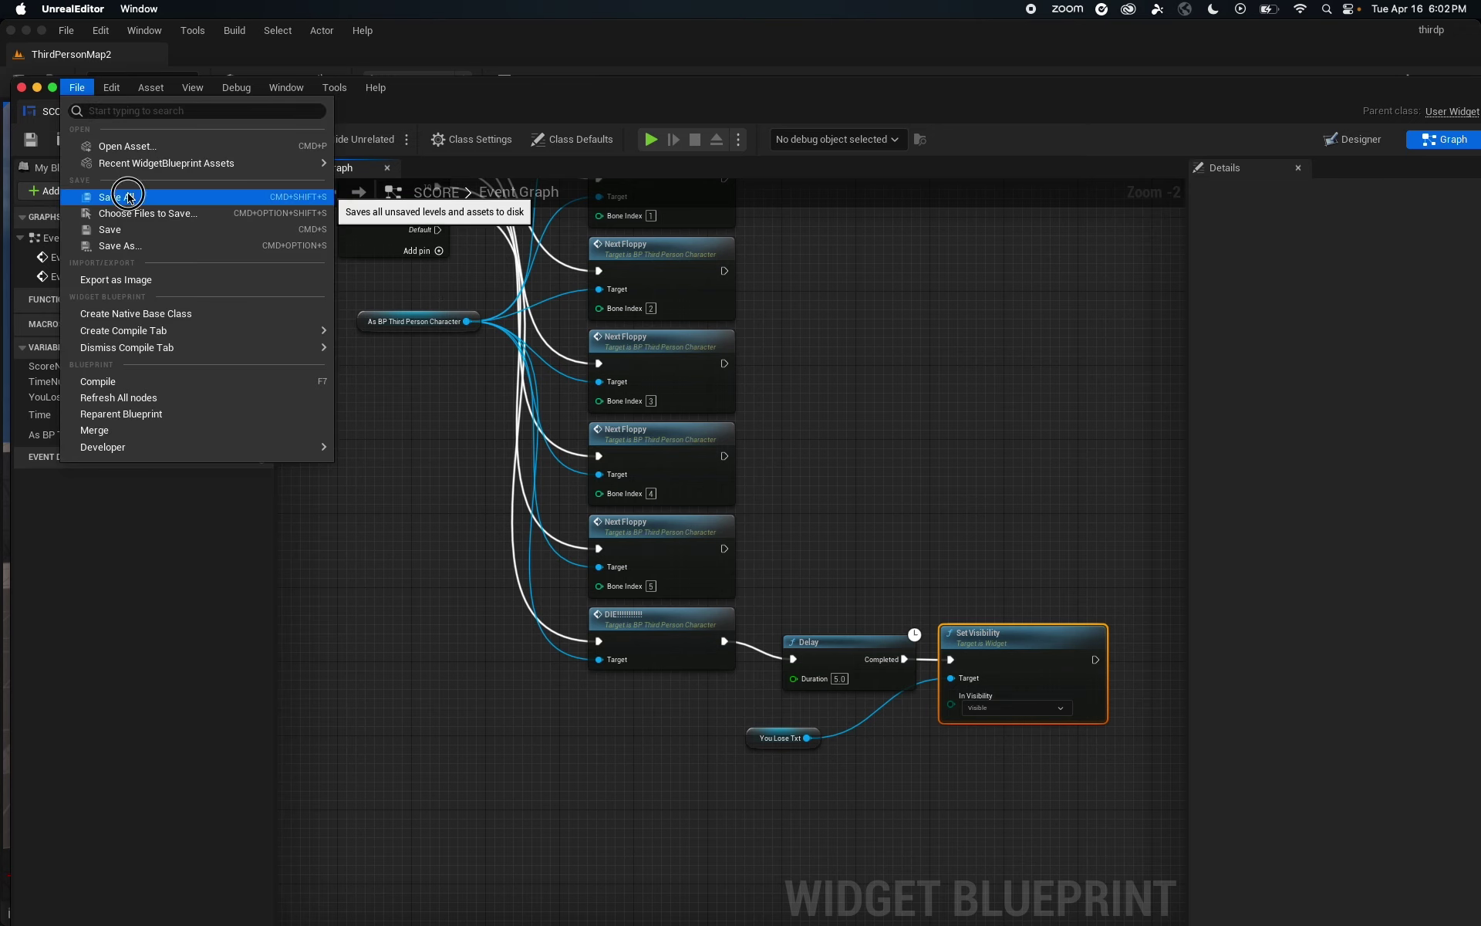
pyautogui.click(128, 198)
pyautogui.click(166, 112)
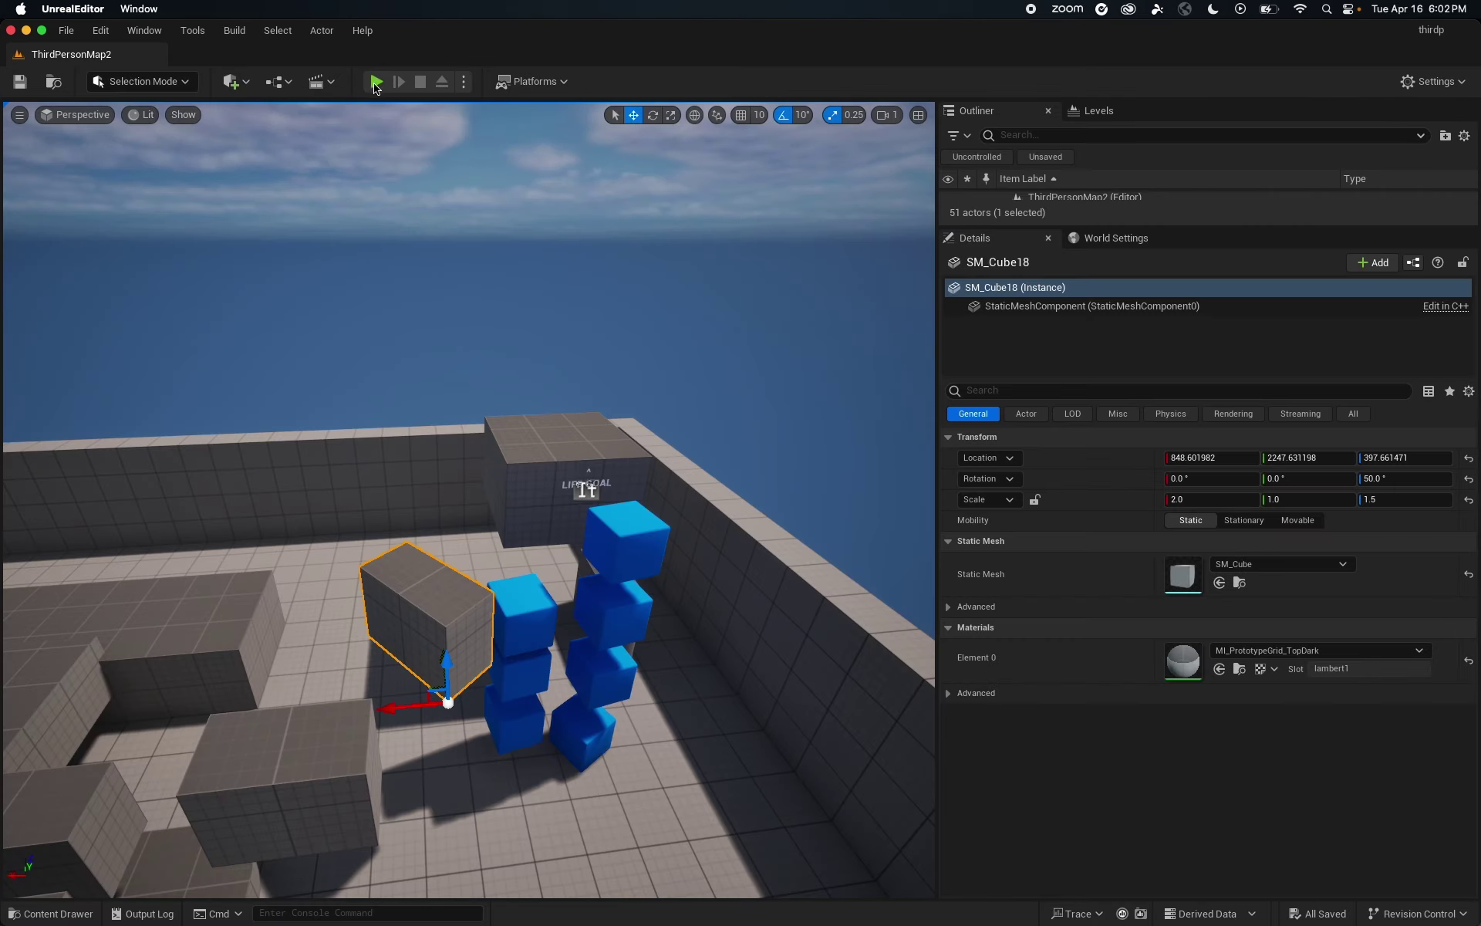
# - Switch the level viewport to Immersive Mode and start playing the level with game control captured
pyautogui.click(19, 115)
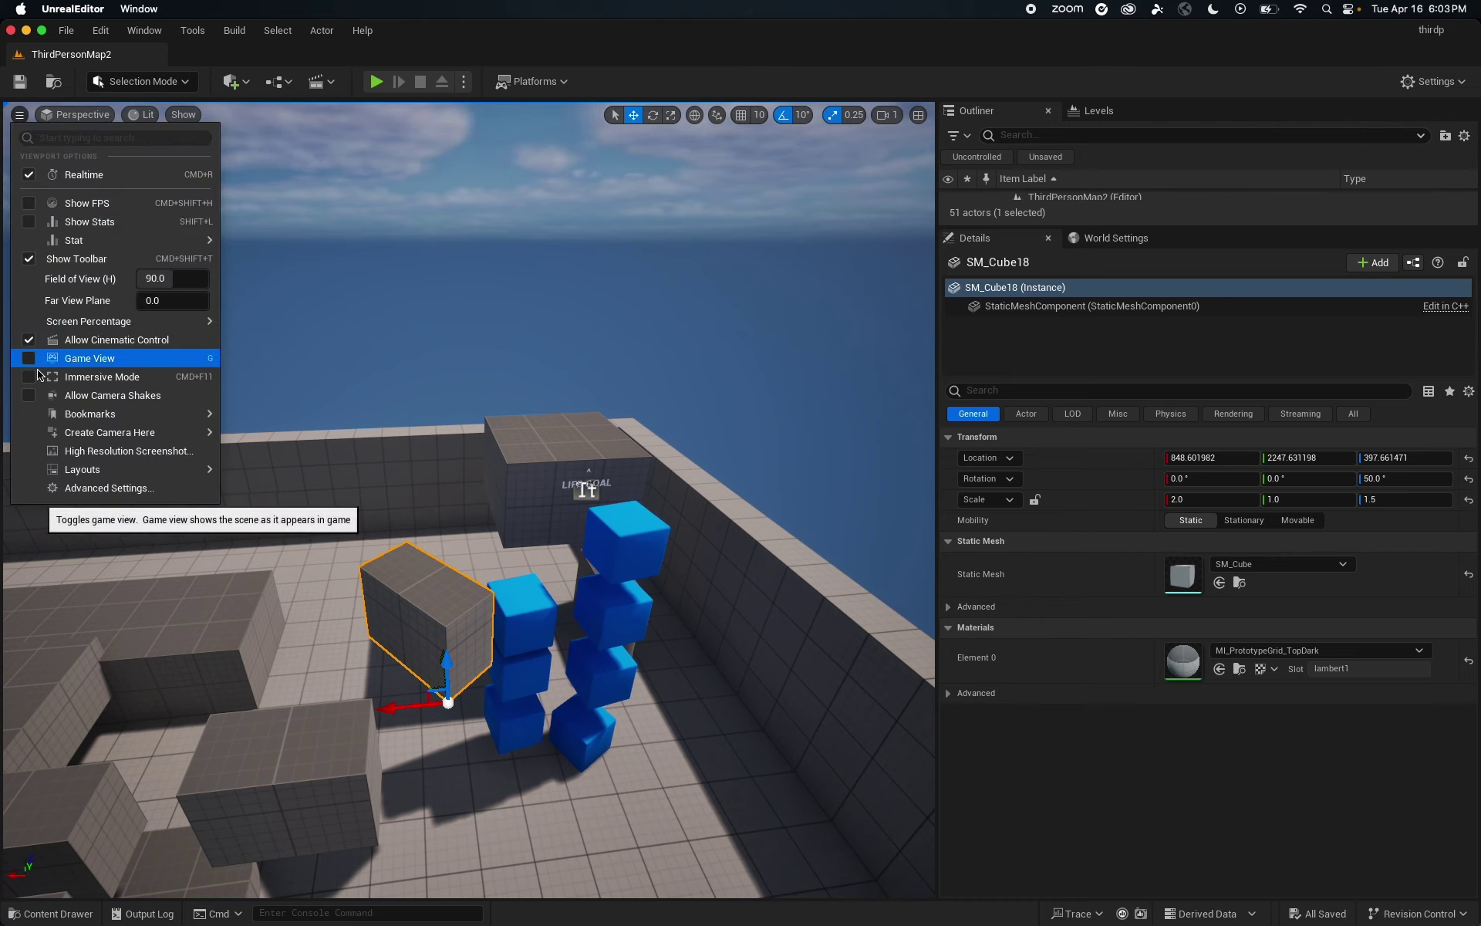
pyautogui.scroll(-1, 48, 380)
pyautogui.click(85, 338)
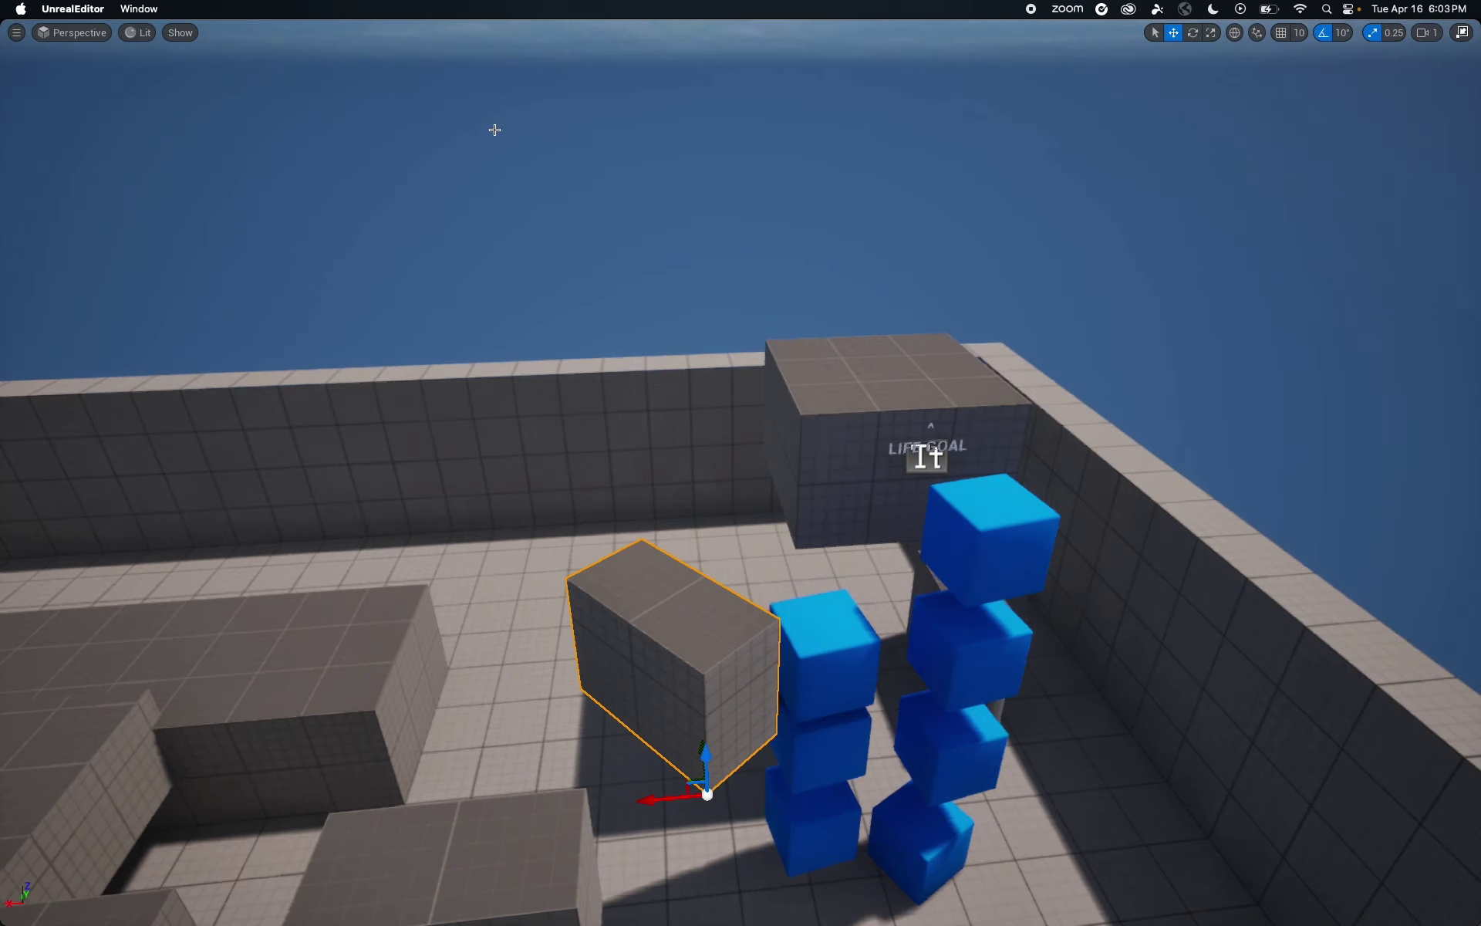
pyautogui.click(450, 122)
pyautogui.hotkey('alt', 'p')
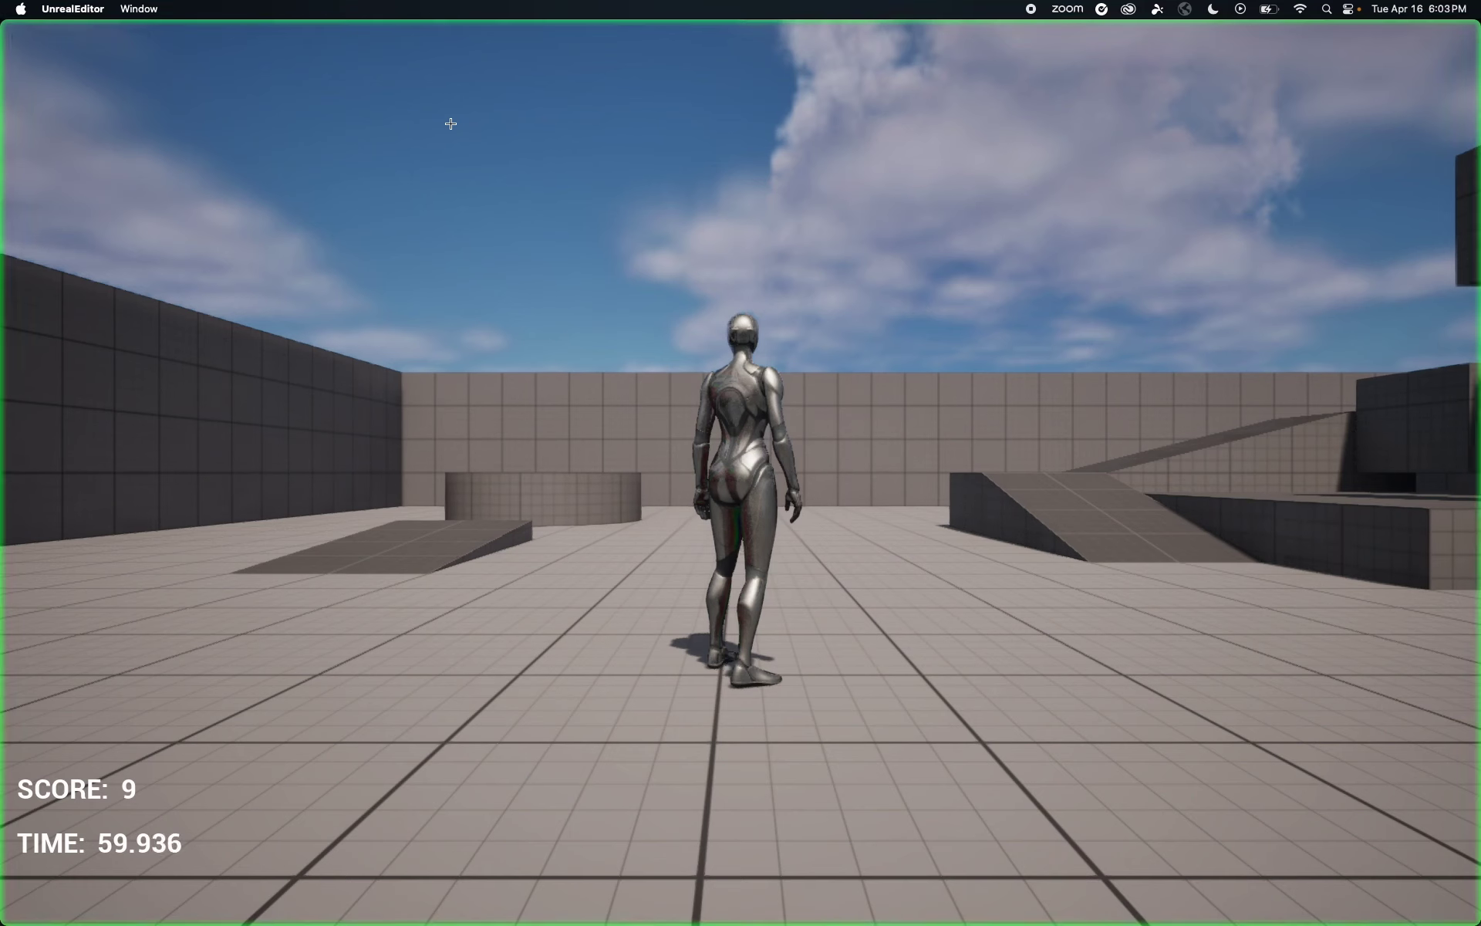
pyautogui.click(450, 121)
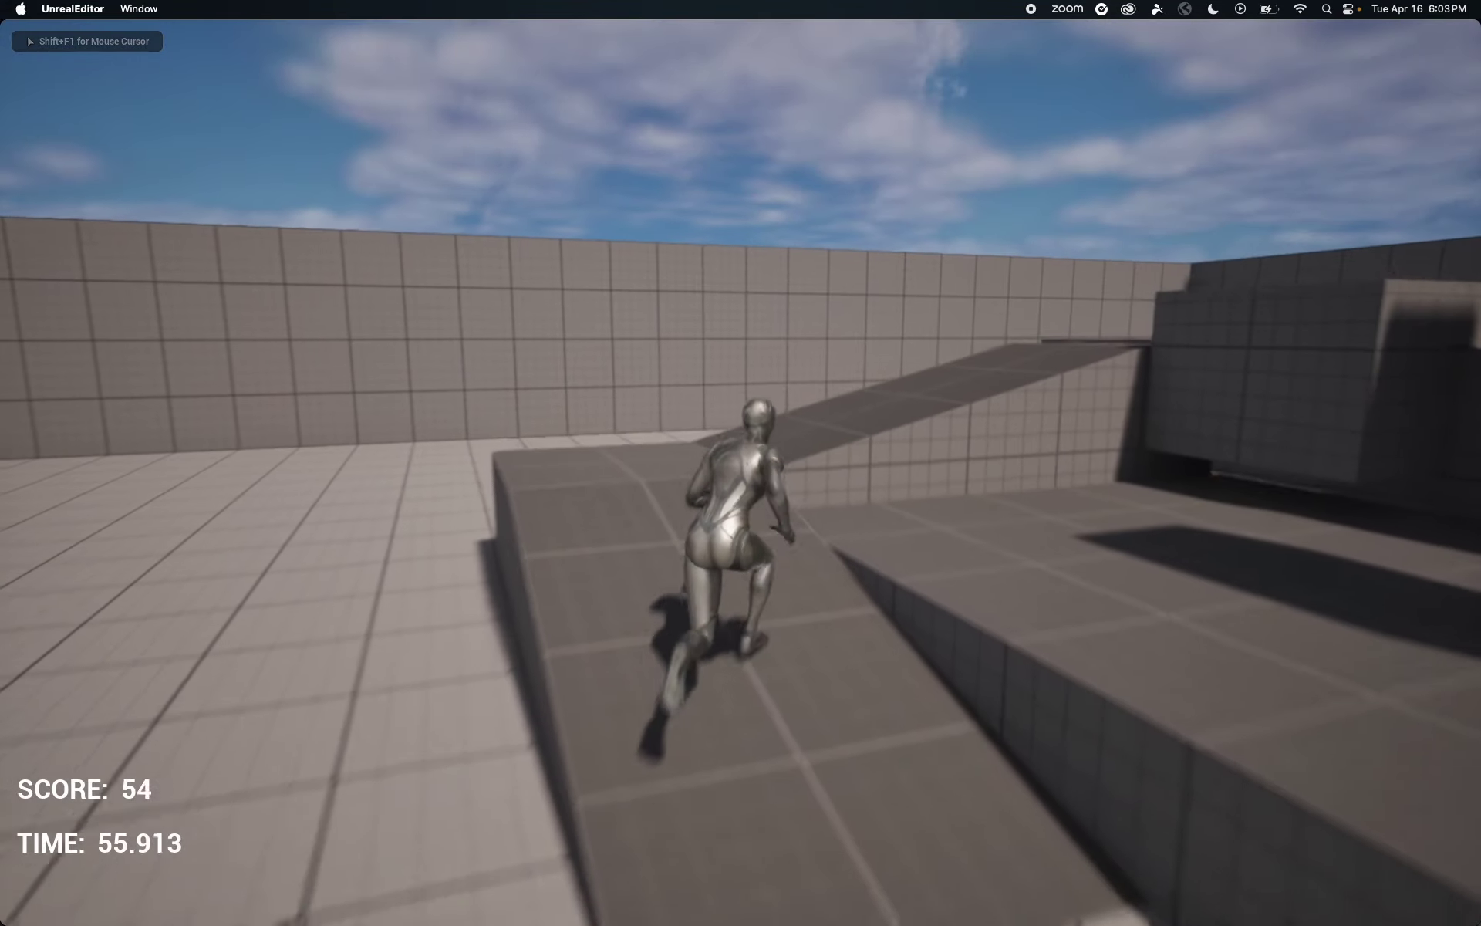
# - Play-test the climbing course until the timer runs out and examine the YOU LOSE text after the character's death
pyautogui.press('space')
pyautogui.press('space')
pyautogui.press('w')
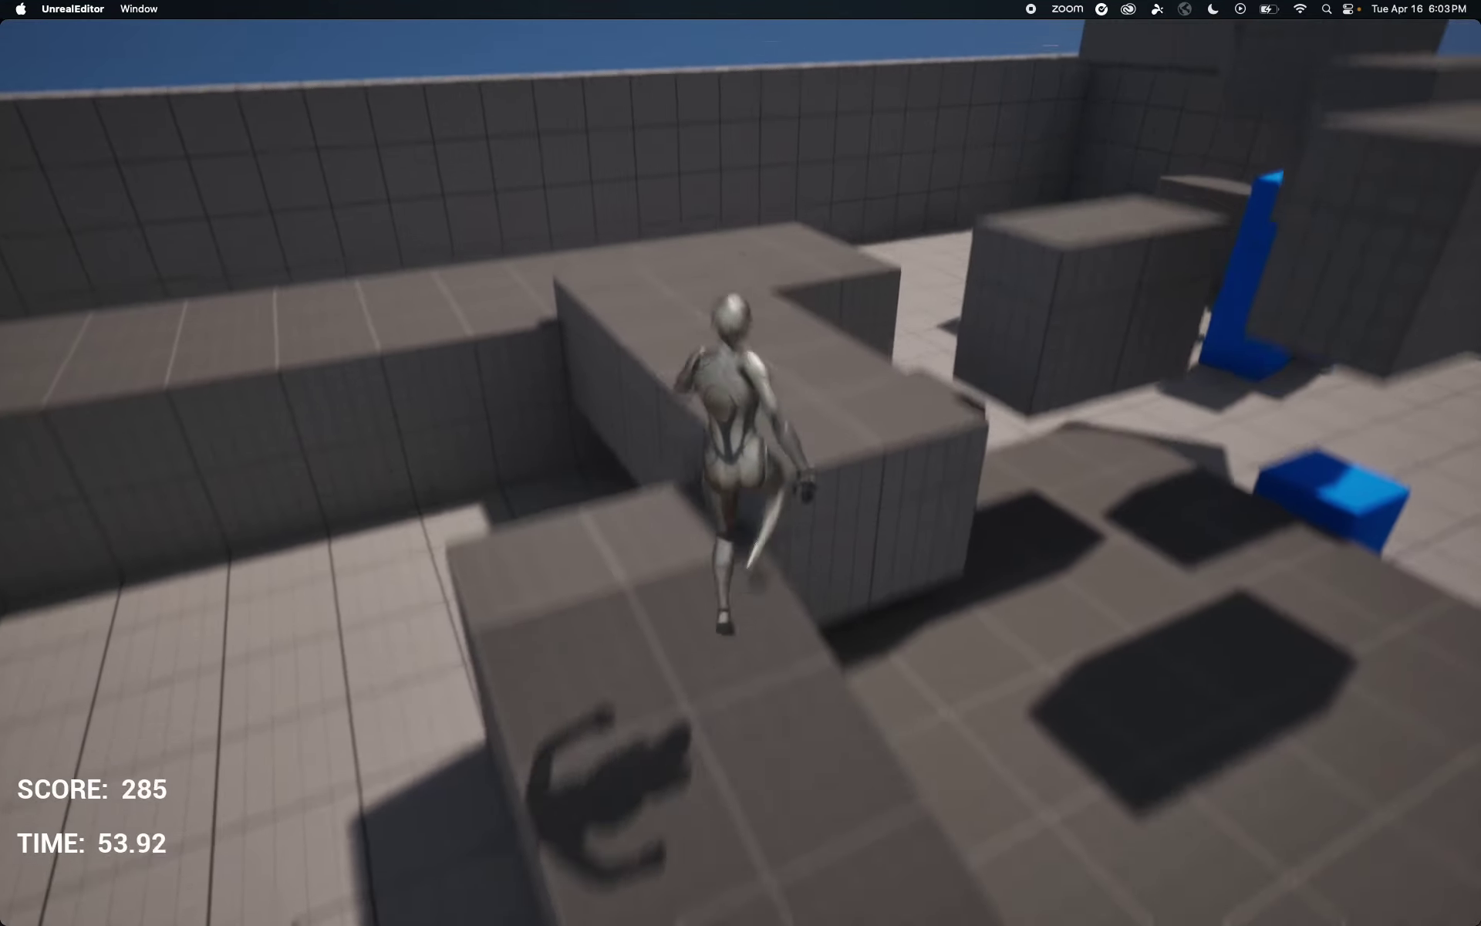
pyautogui.press('a')
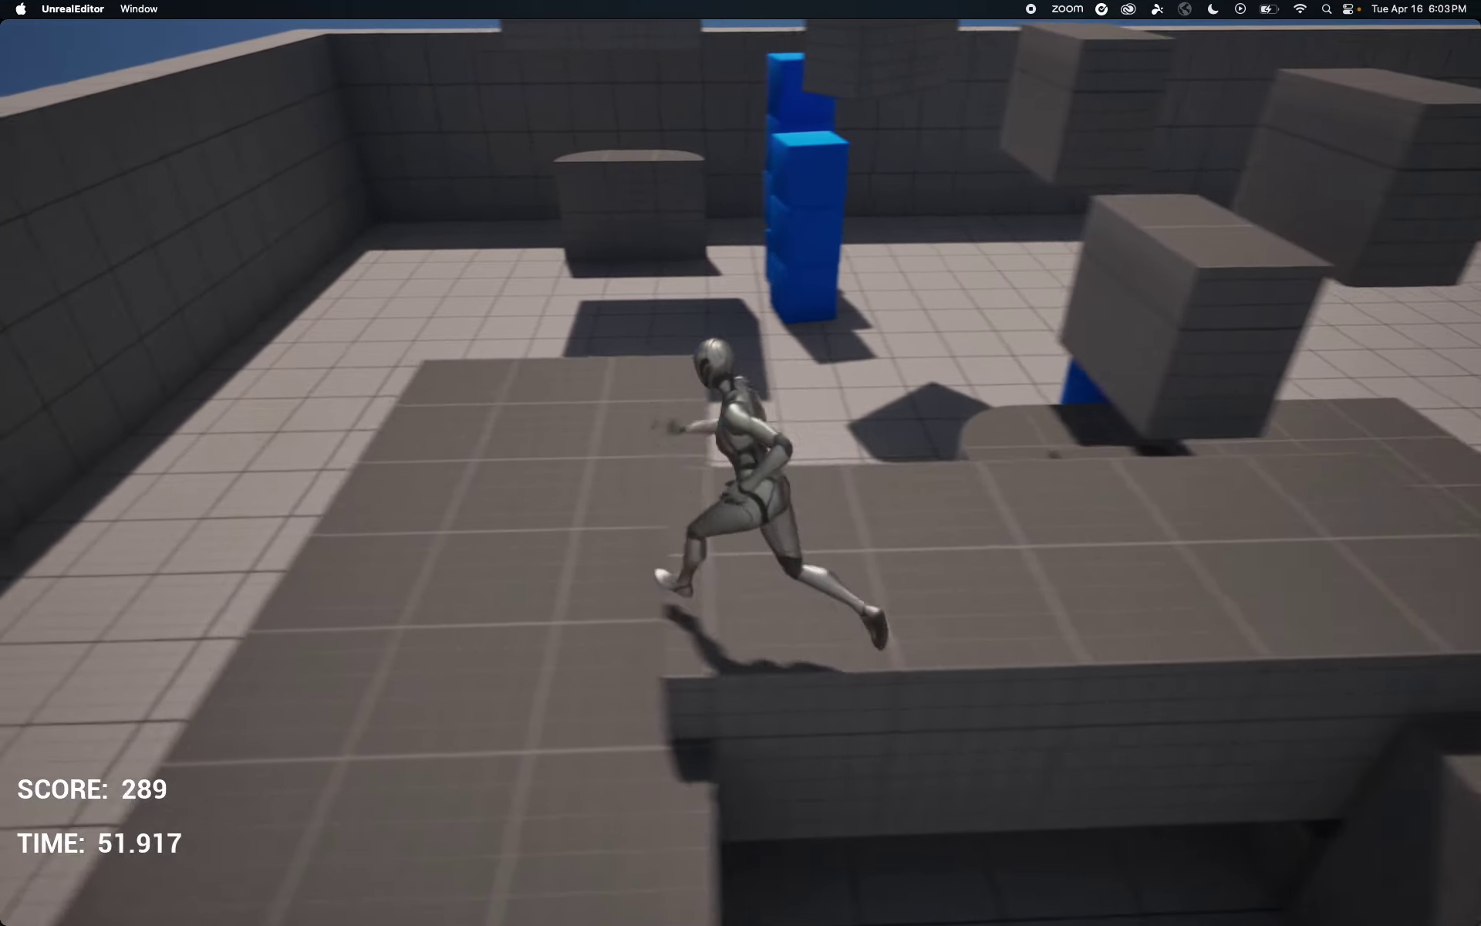
pyautogui.press('d')
pyautogui.press('space')
pyautogui.press('w')
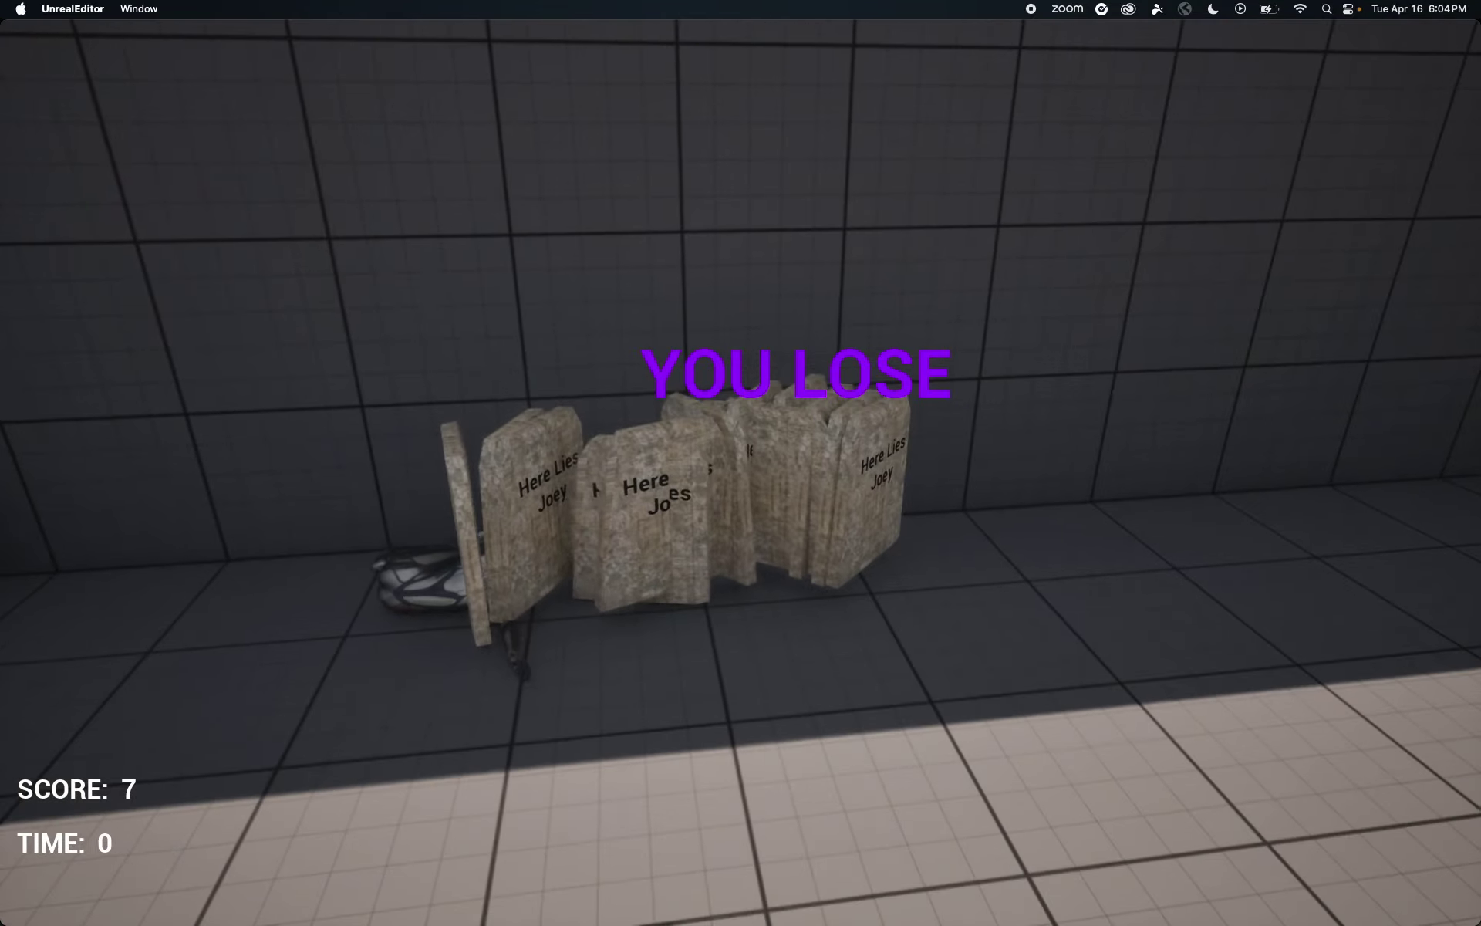
pyautogui.press('w')
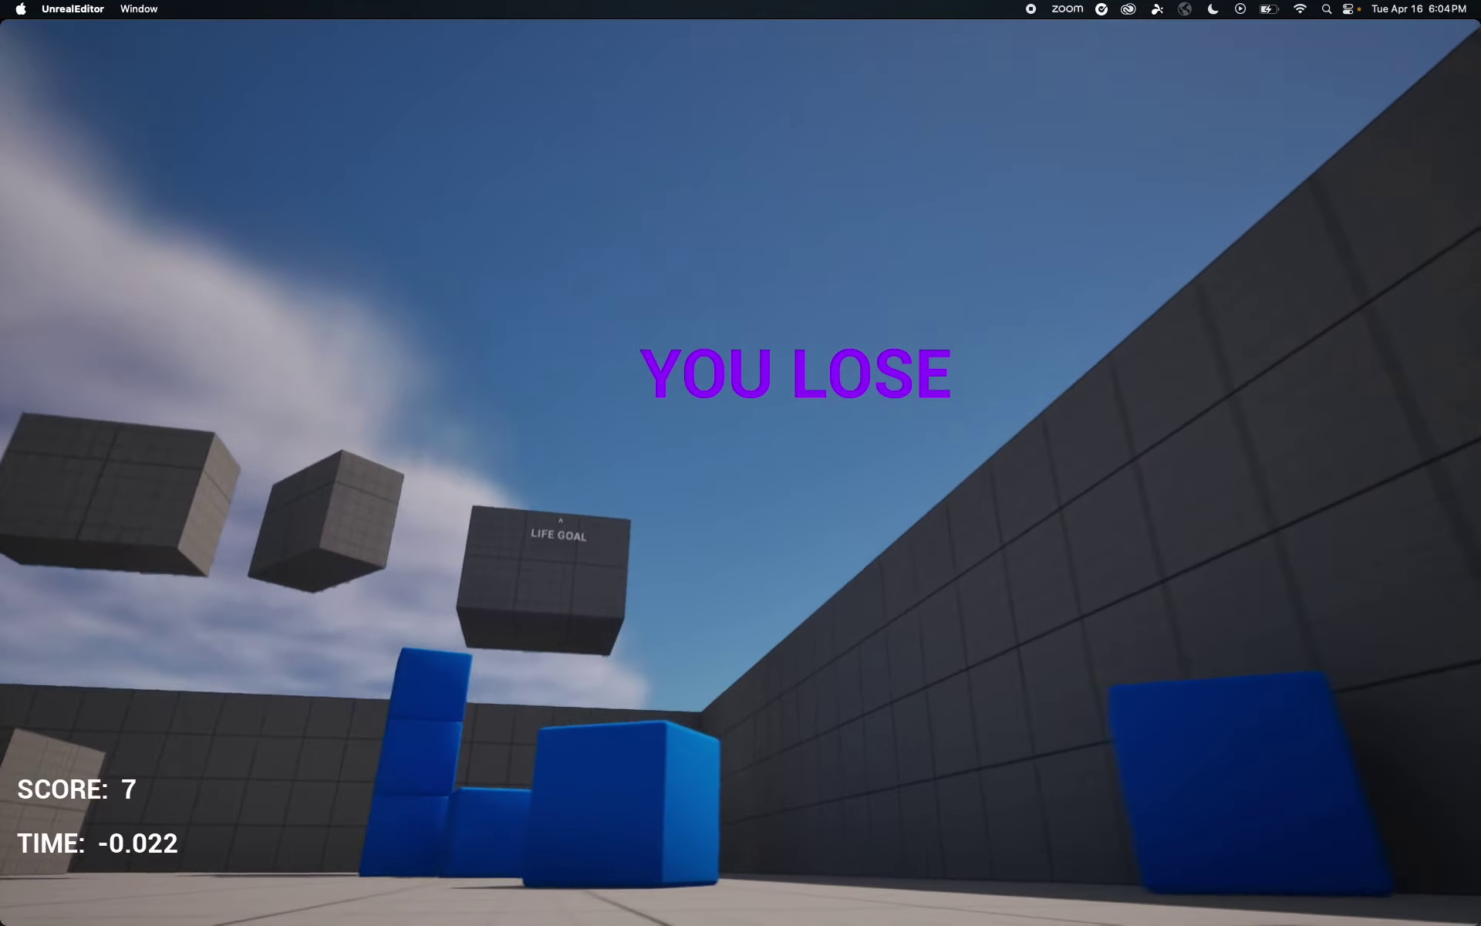
pyautogui.press('s')
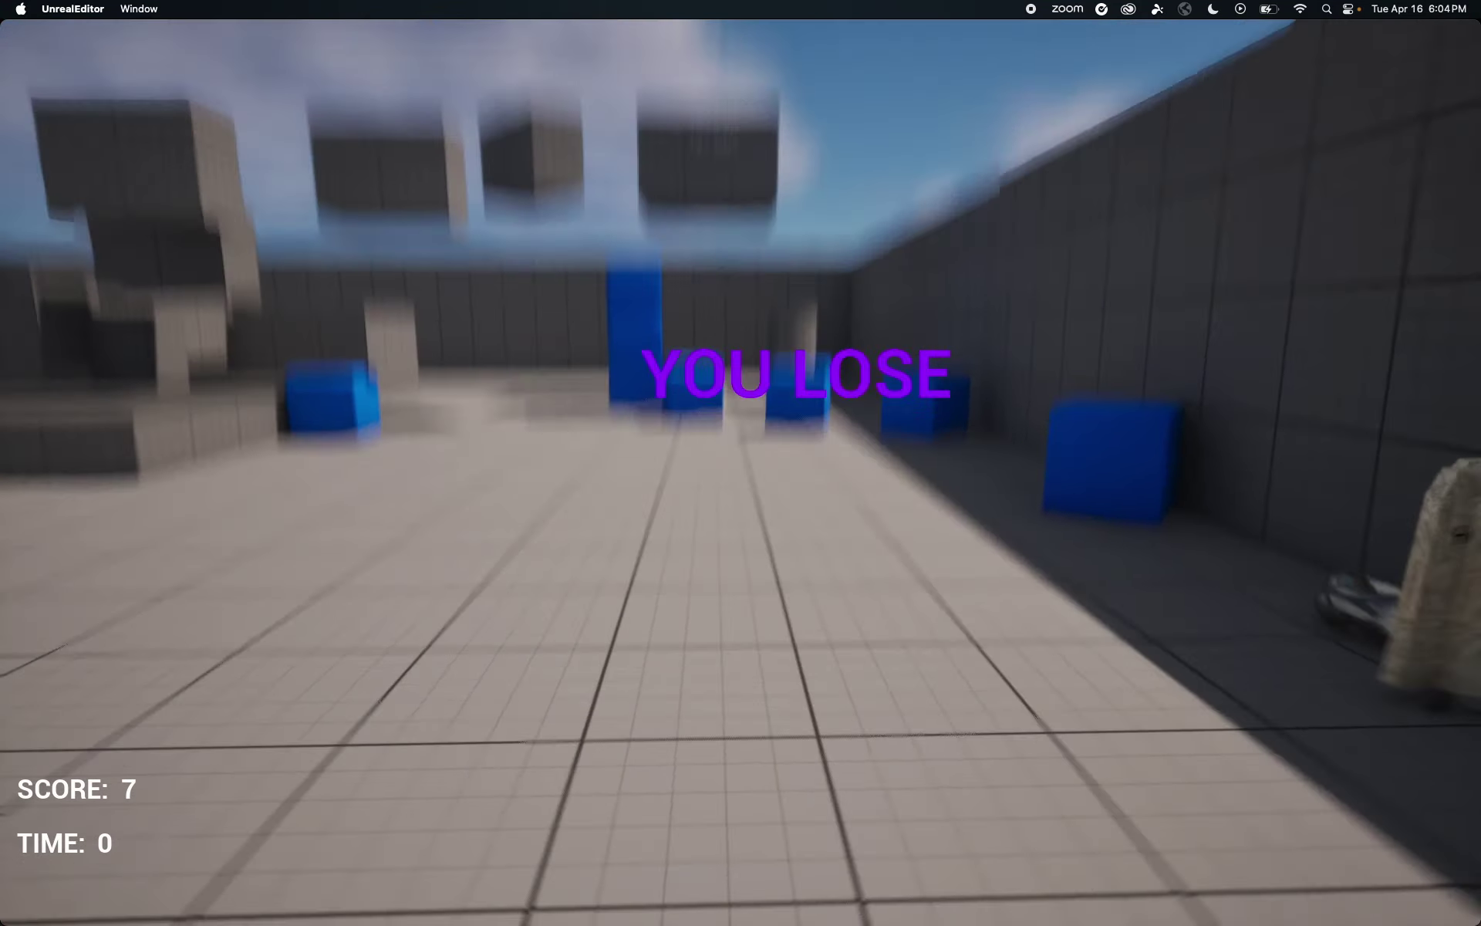
# - Stop the play session and examine the whole climbing course from above
pyautogui.press('Escape')
pyautogui.moveTo(474, 151); pyautogui.dragTo(478, 282, button='right')
pyautogui.press('e')
pyautogui.press('w')
pyautogui.press('w')
pyautogui.press('a')
pyautogui.press('e')
pyautogui.press('d')
pyautogui.press('e')
pyautogui.press('w')
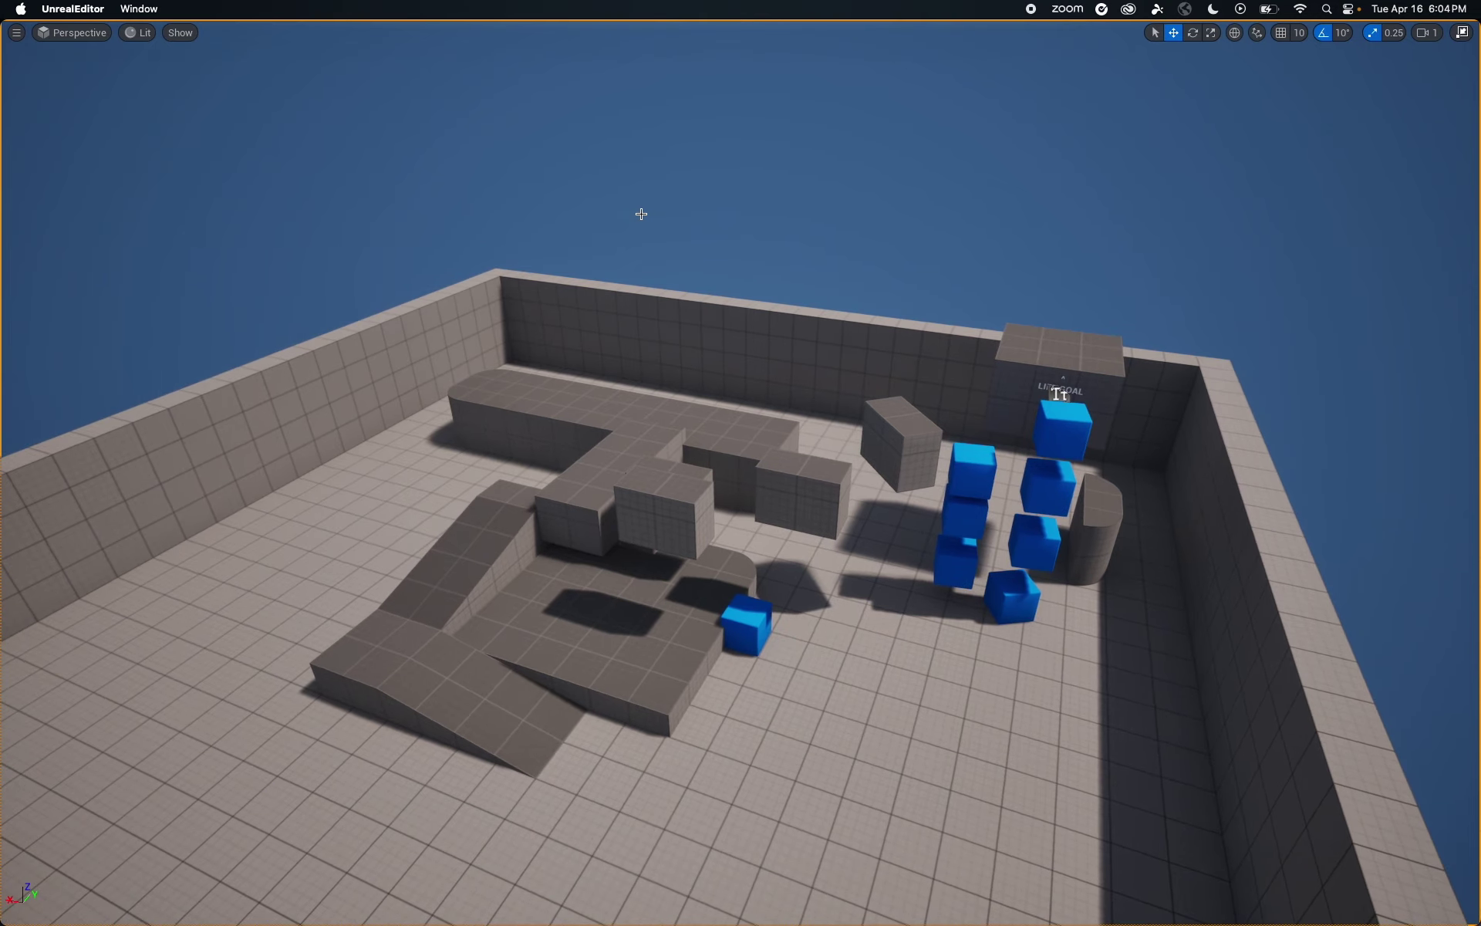
# - Start playing the level in the immersive viewport with game control captured
pyautogui.press('super+p')
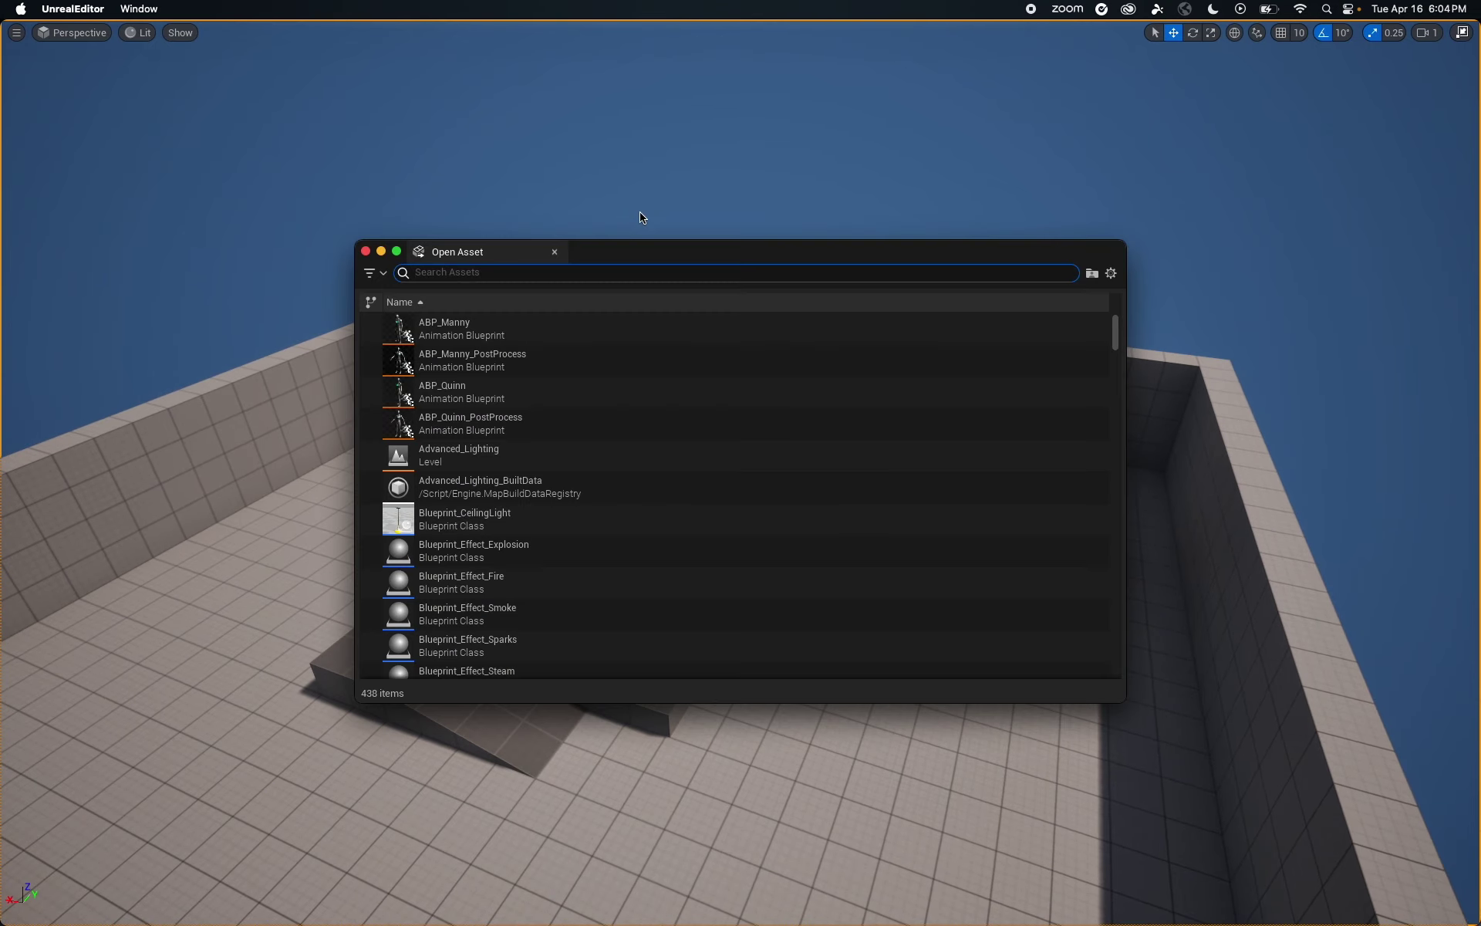
pyautogui.click(367, 251)
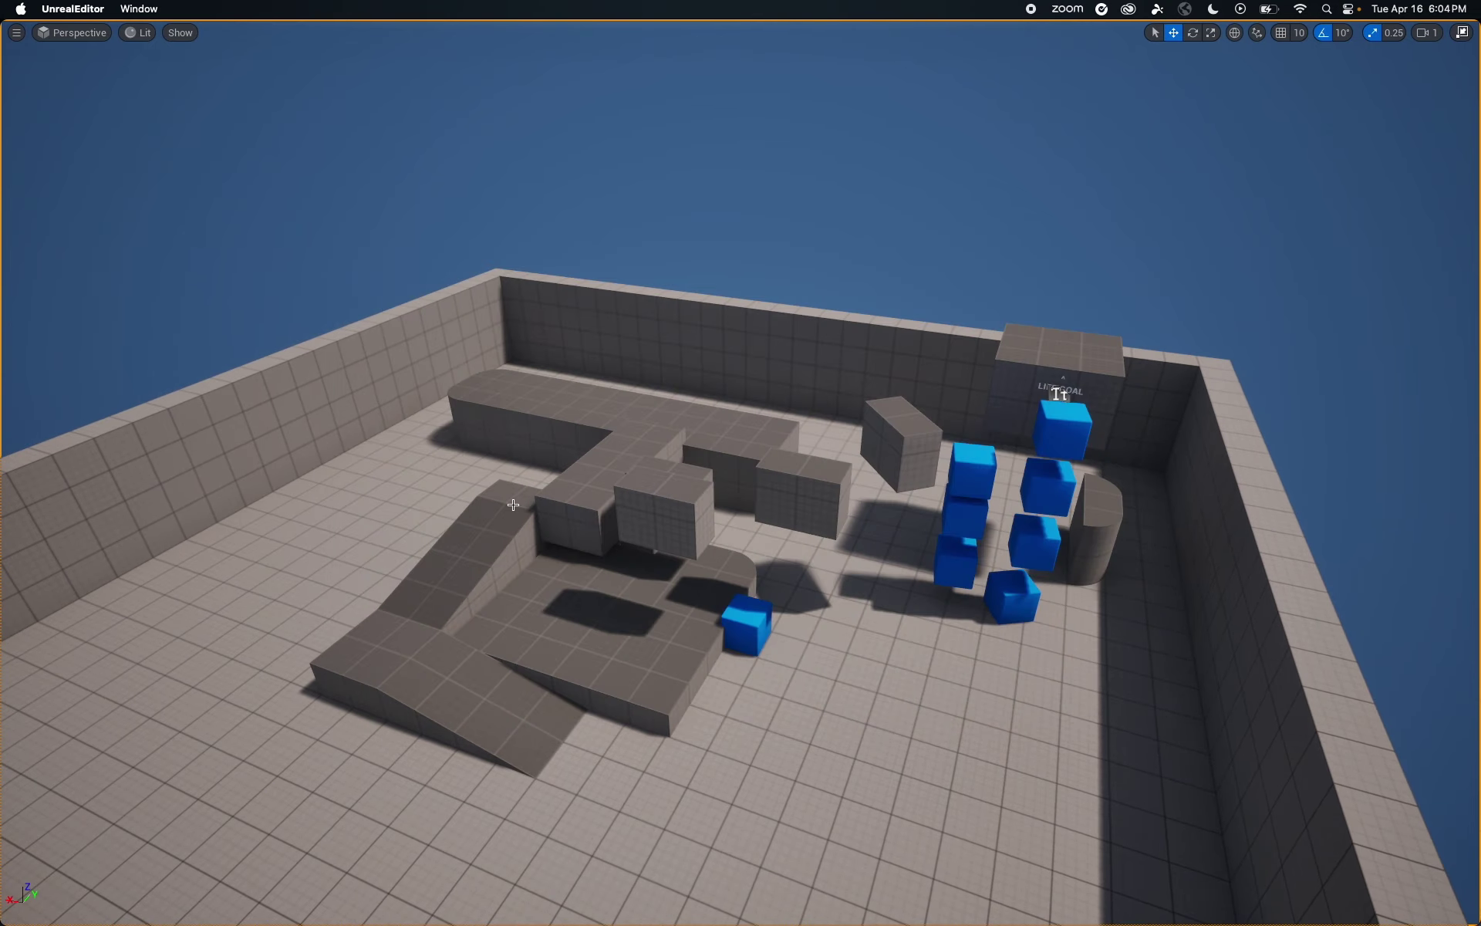
pyautogui.hotkey('alt', 'p')
pyautogui.click(570, 491)
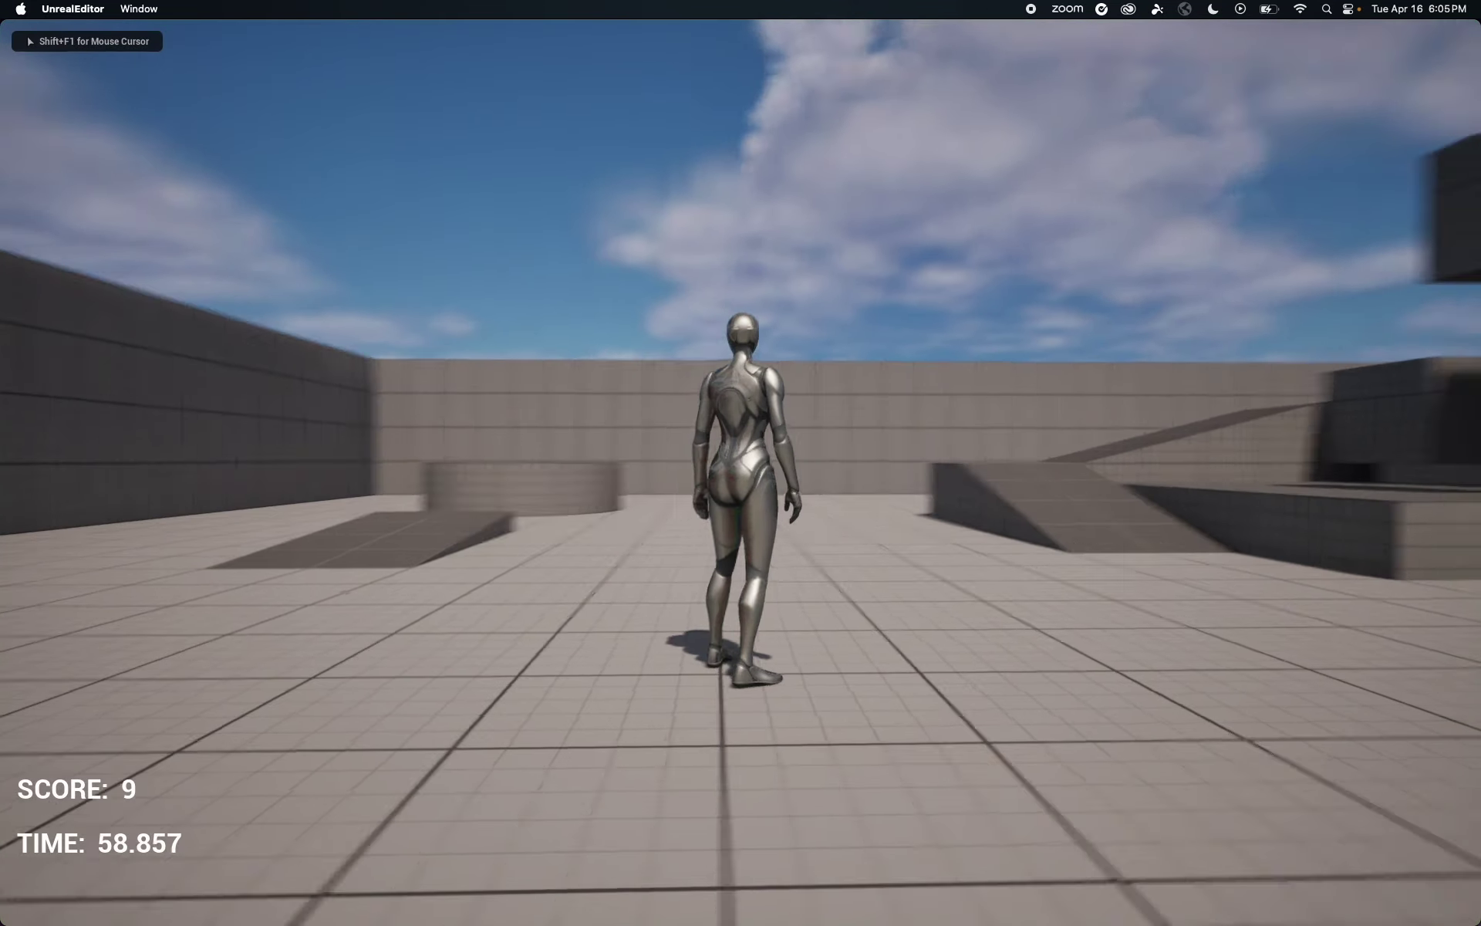
# - Play-test the climbing course from the ramp across the floating blocks up to the top of the LIFE GOAL platform
pyautogui.press('w')
pyautogui.press('space')
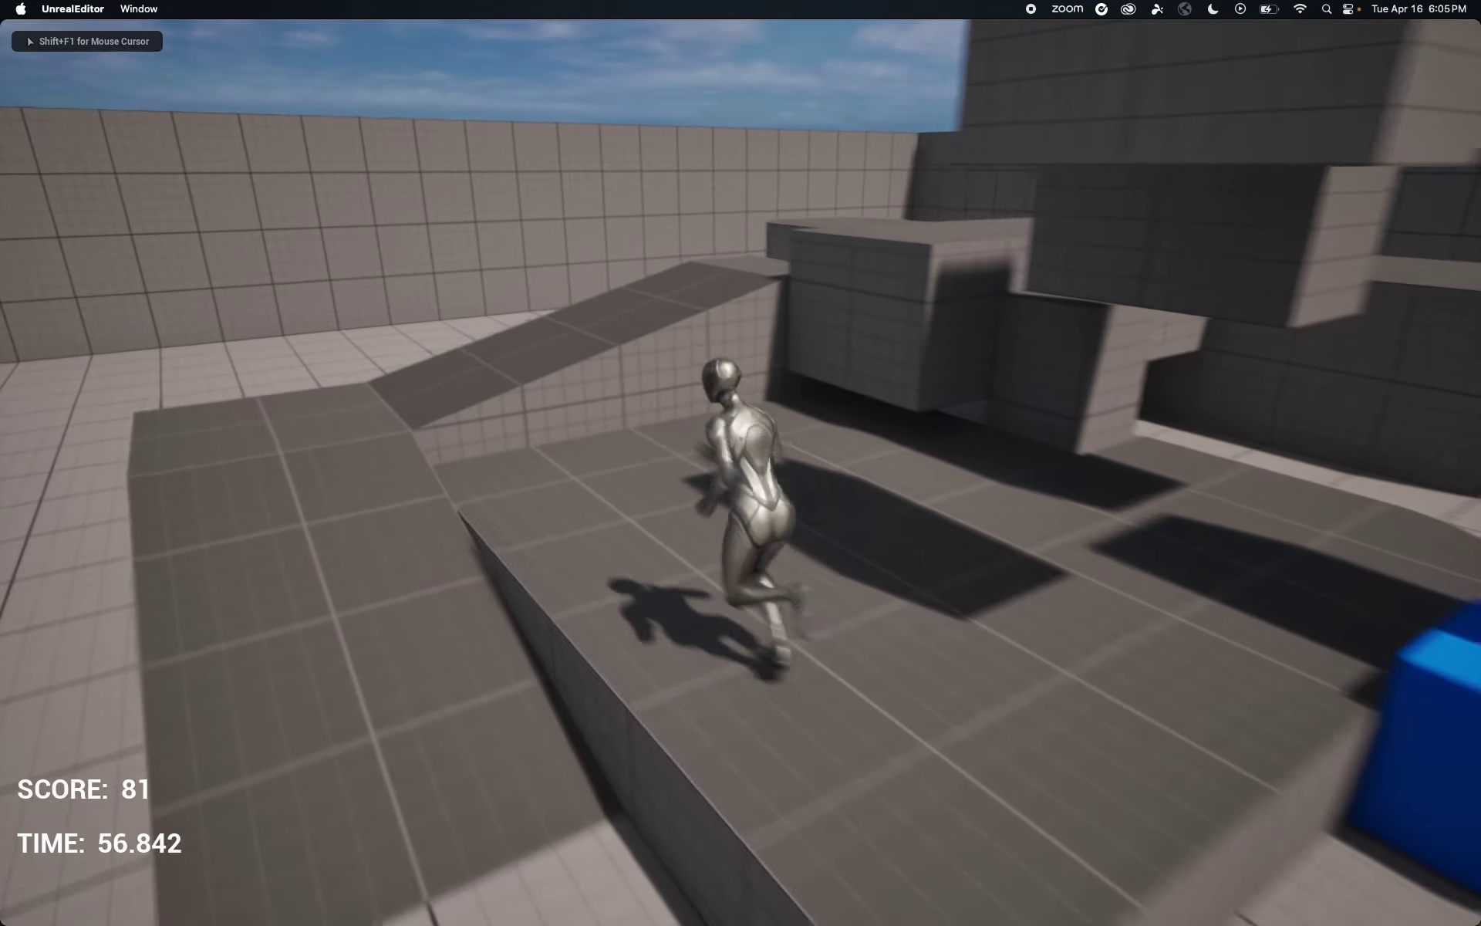
pyautogui.press('space')
pyautogui.press('space')
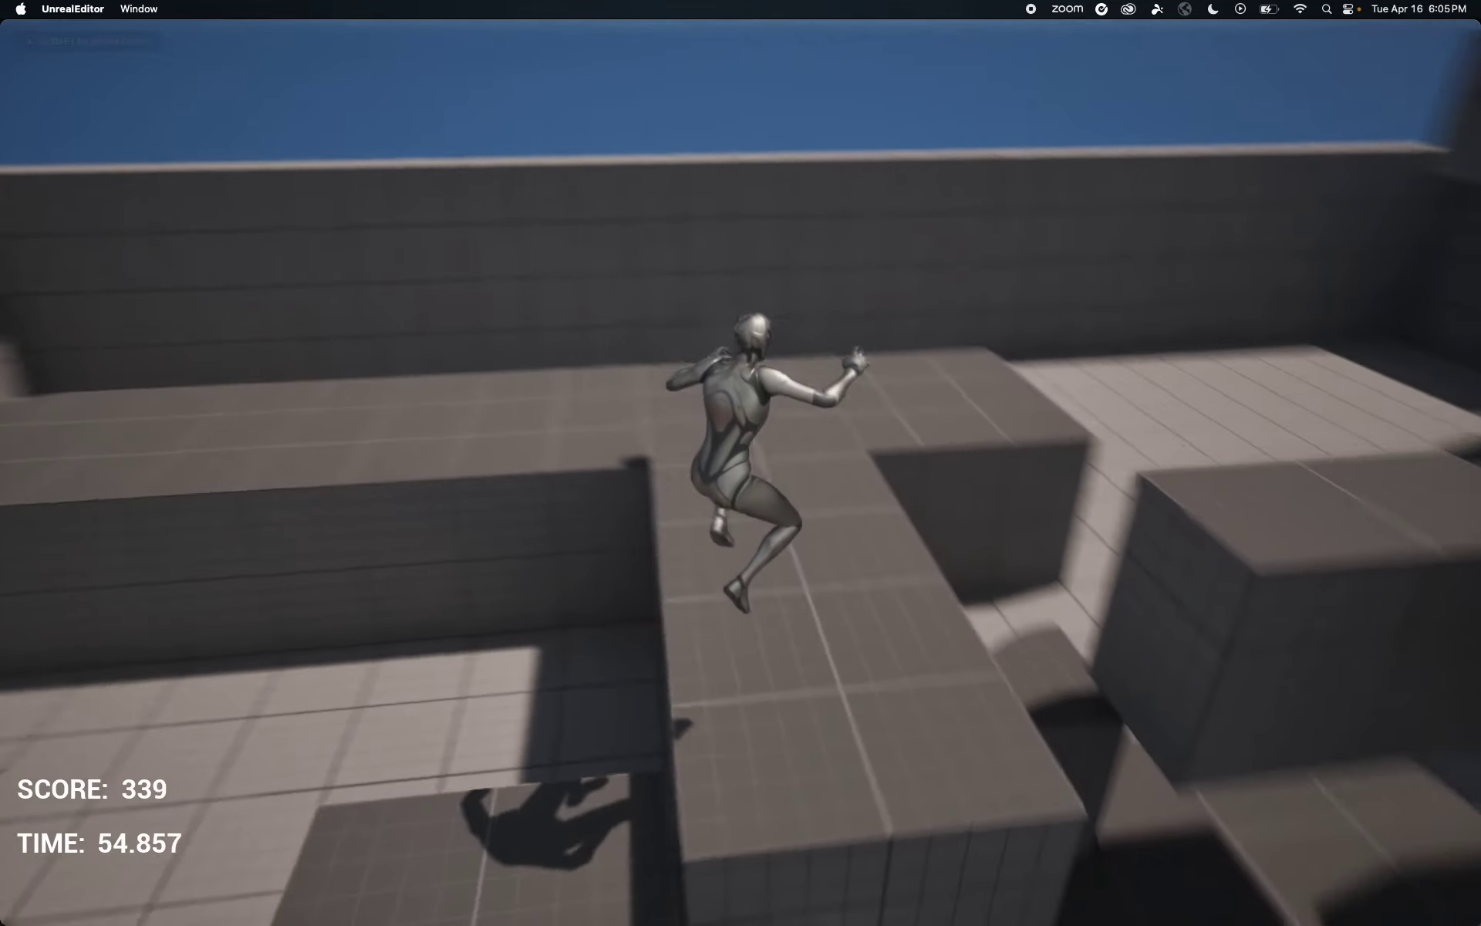
pyautogui.press('w')
pyautogui.press('space')
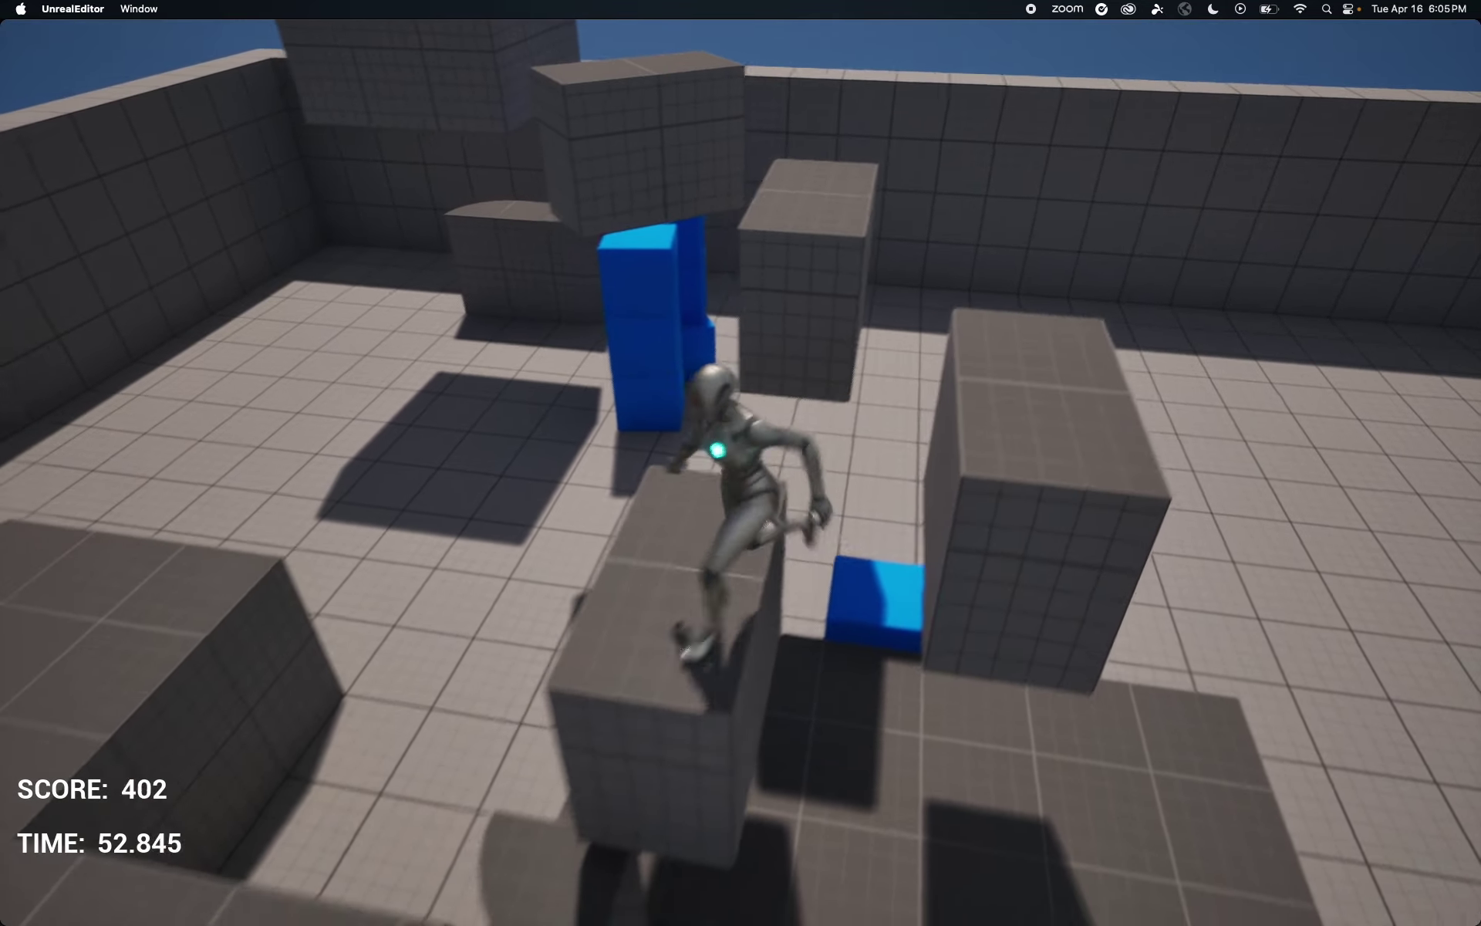
pyautogui.press('a')
pyautogui.press('w')
pyautogui.press('space')
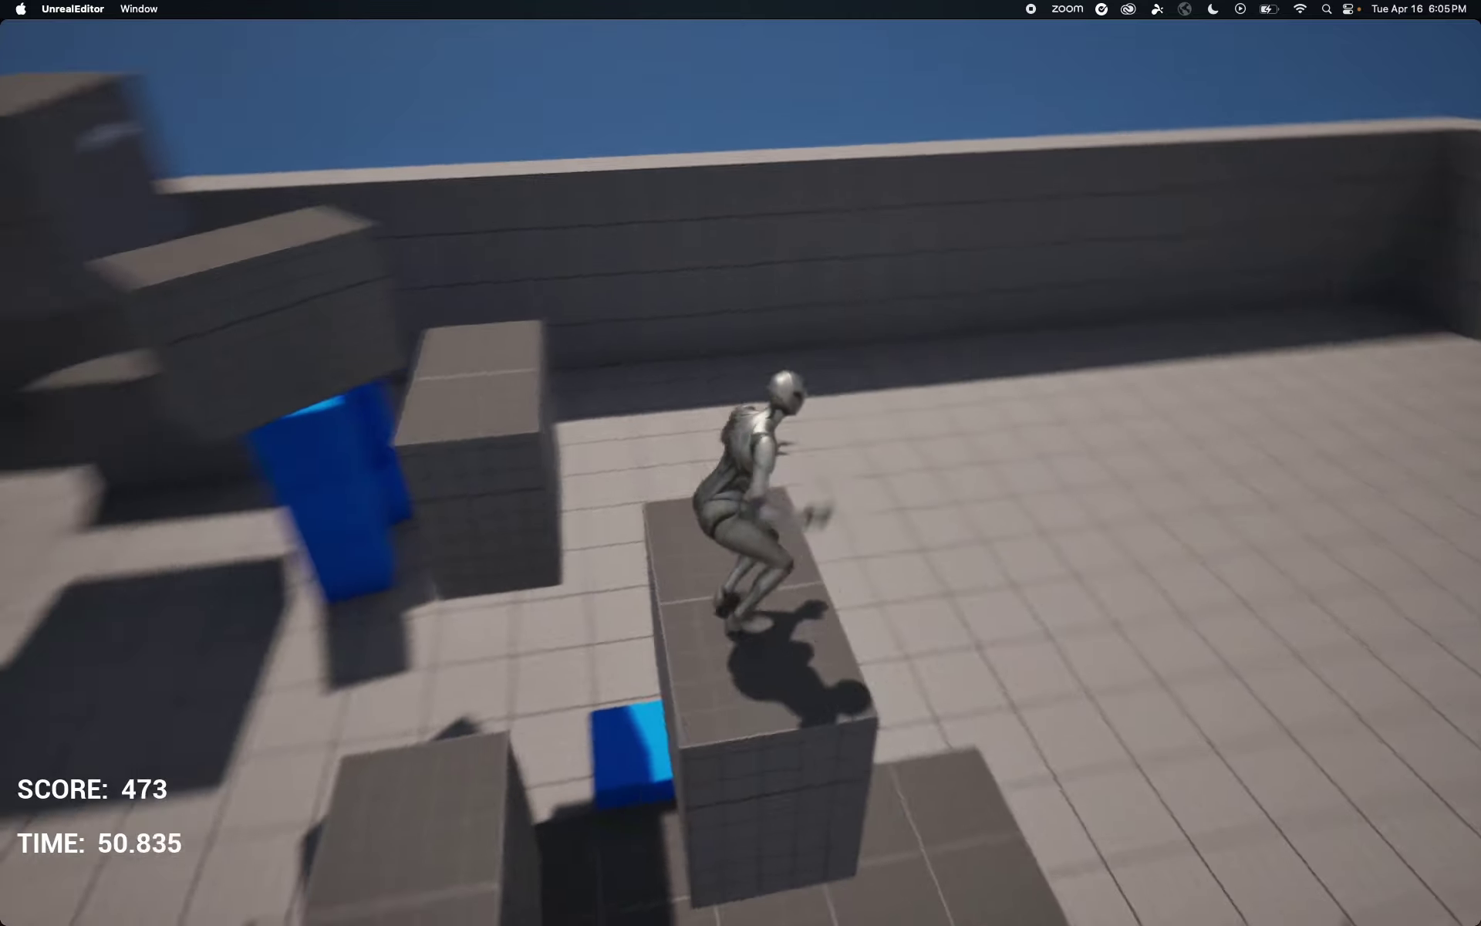
pyautogui.press('space')
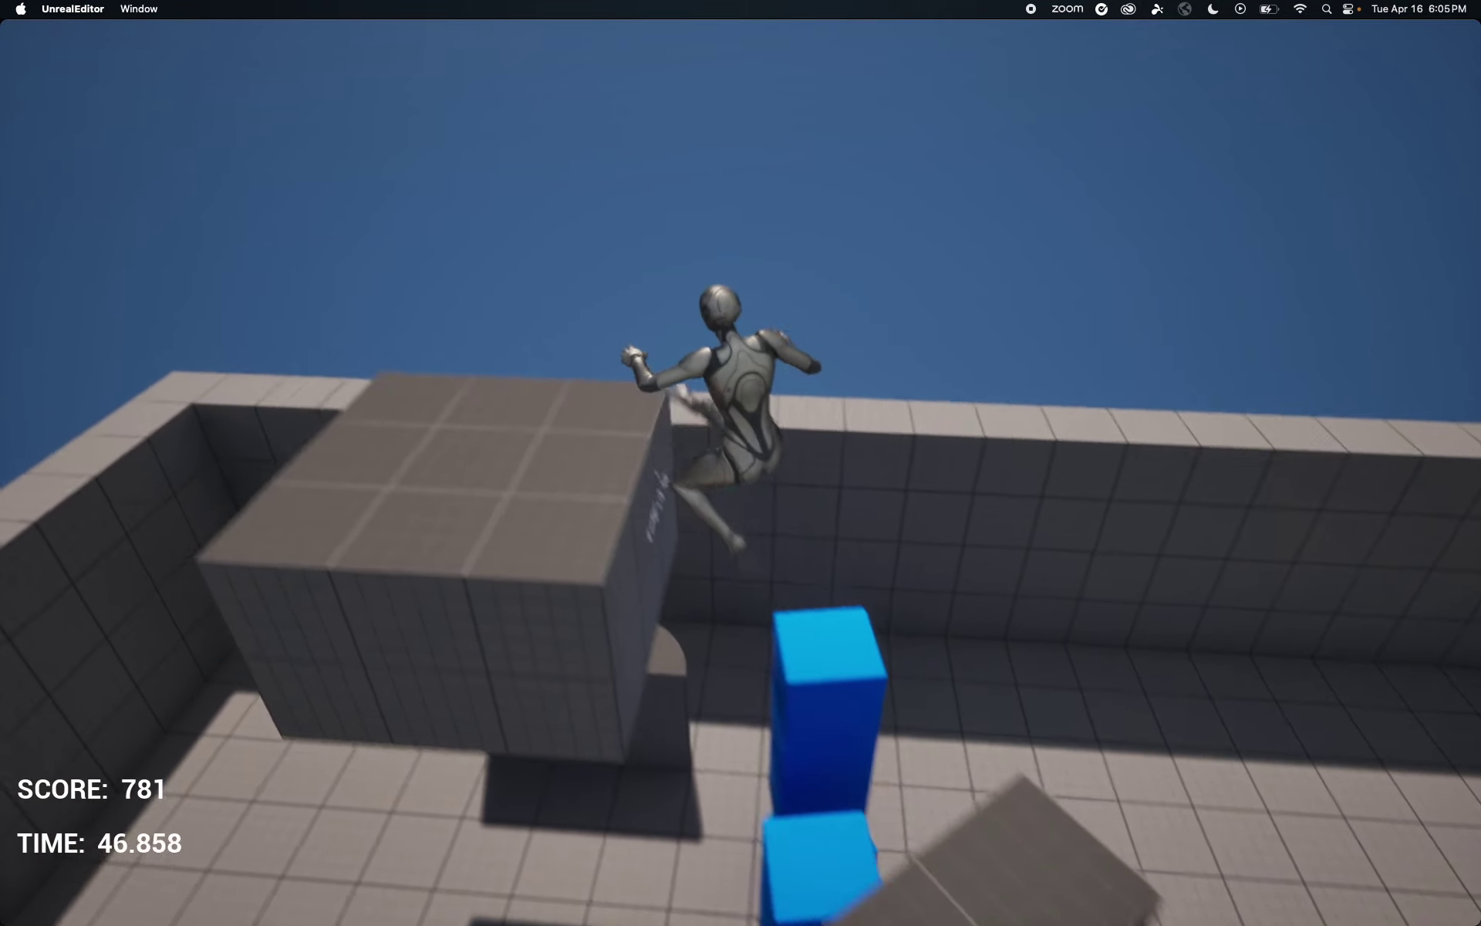
pyautogui.press('s')
pyautogui.press('w')
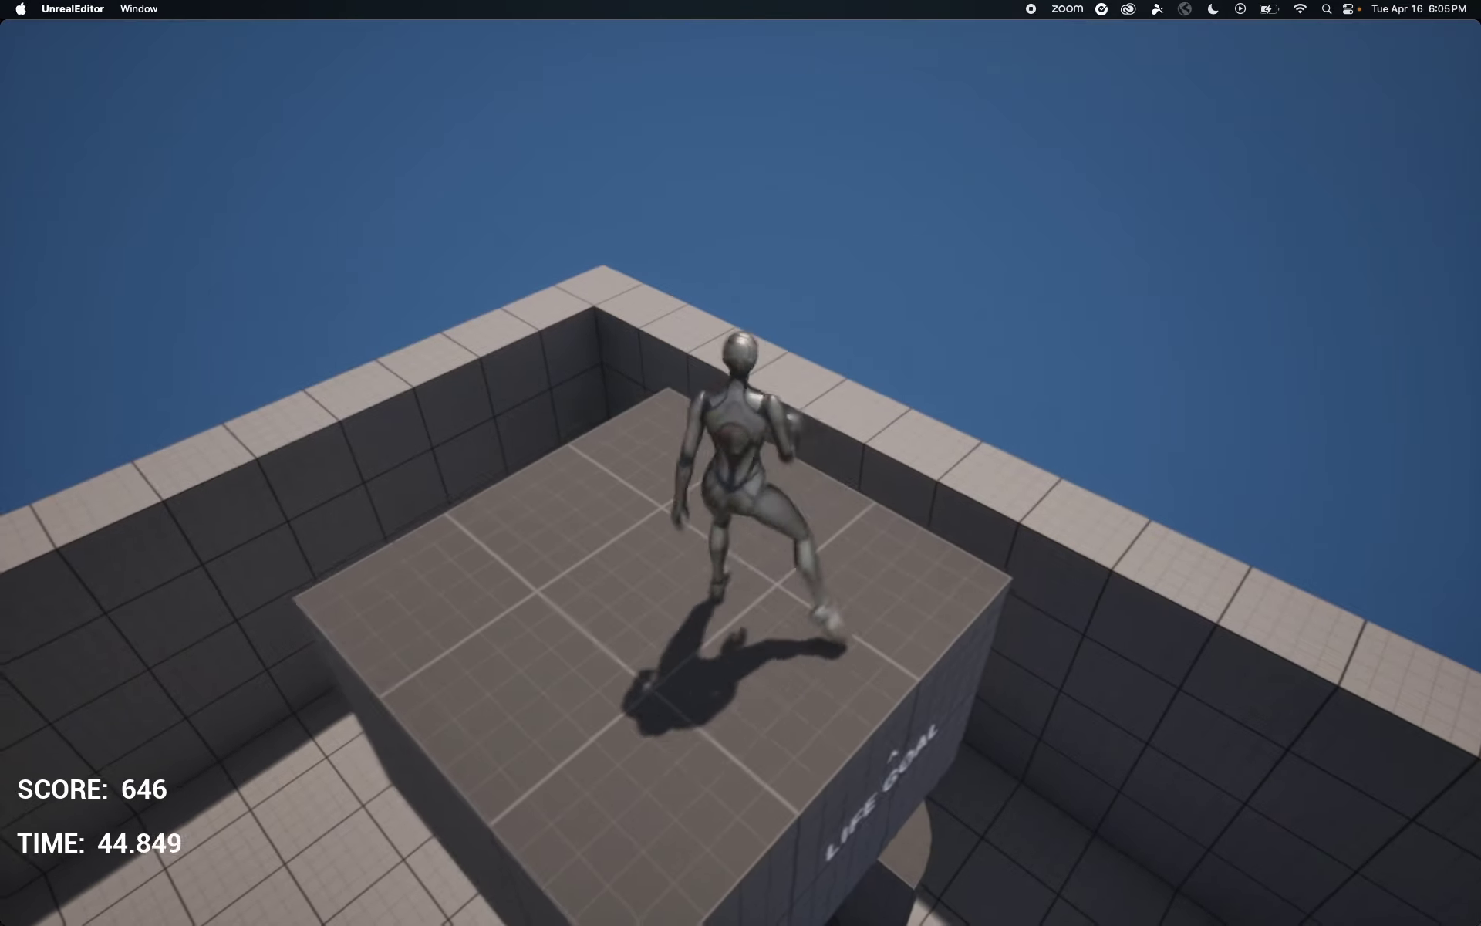
# - Jump down from the LIFE GOAL platform and play-test the climb a second time up to the angled block
pyautogui.press('d')
pyautogui.press('space')
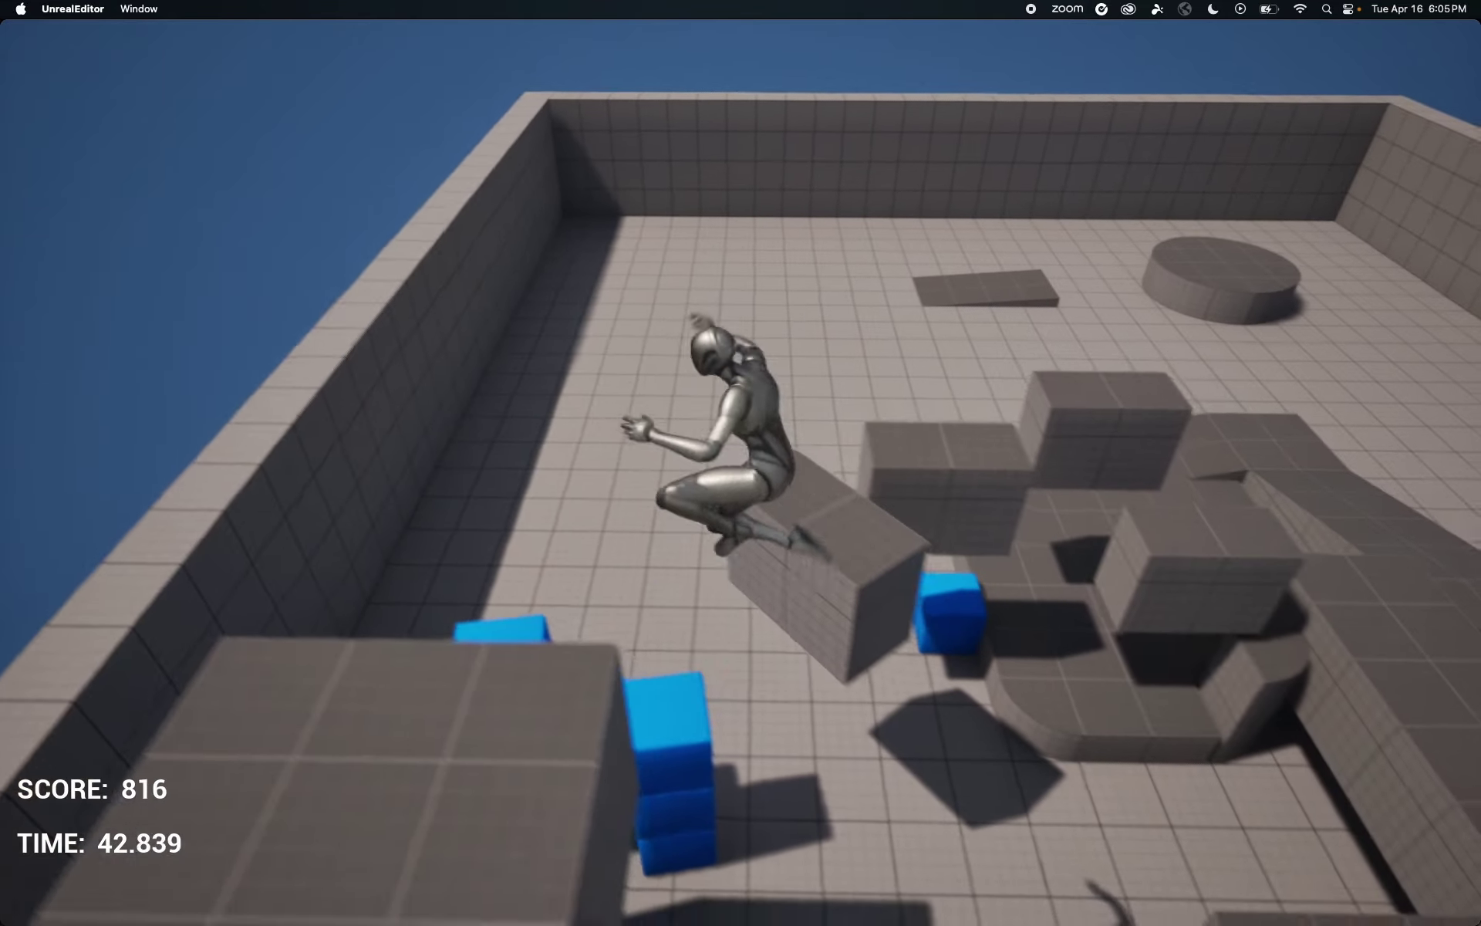
pyautogui.press('w')
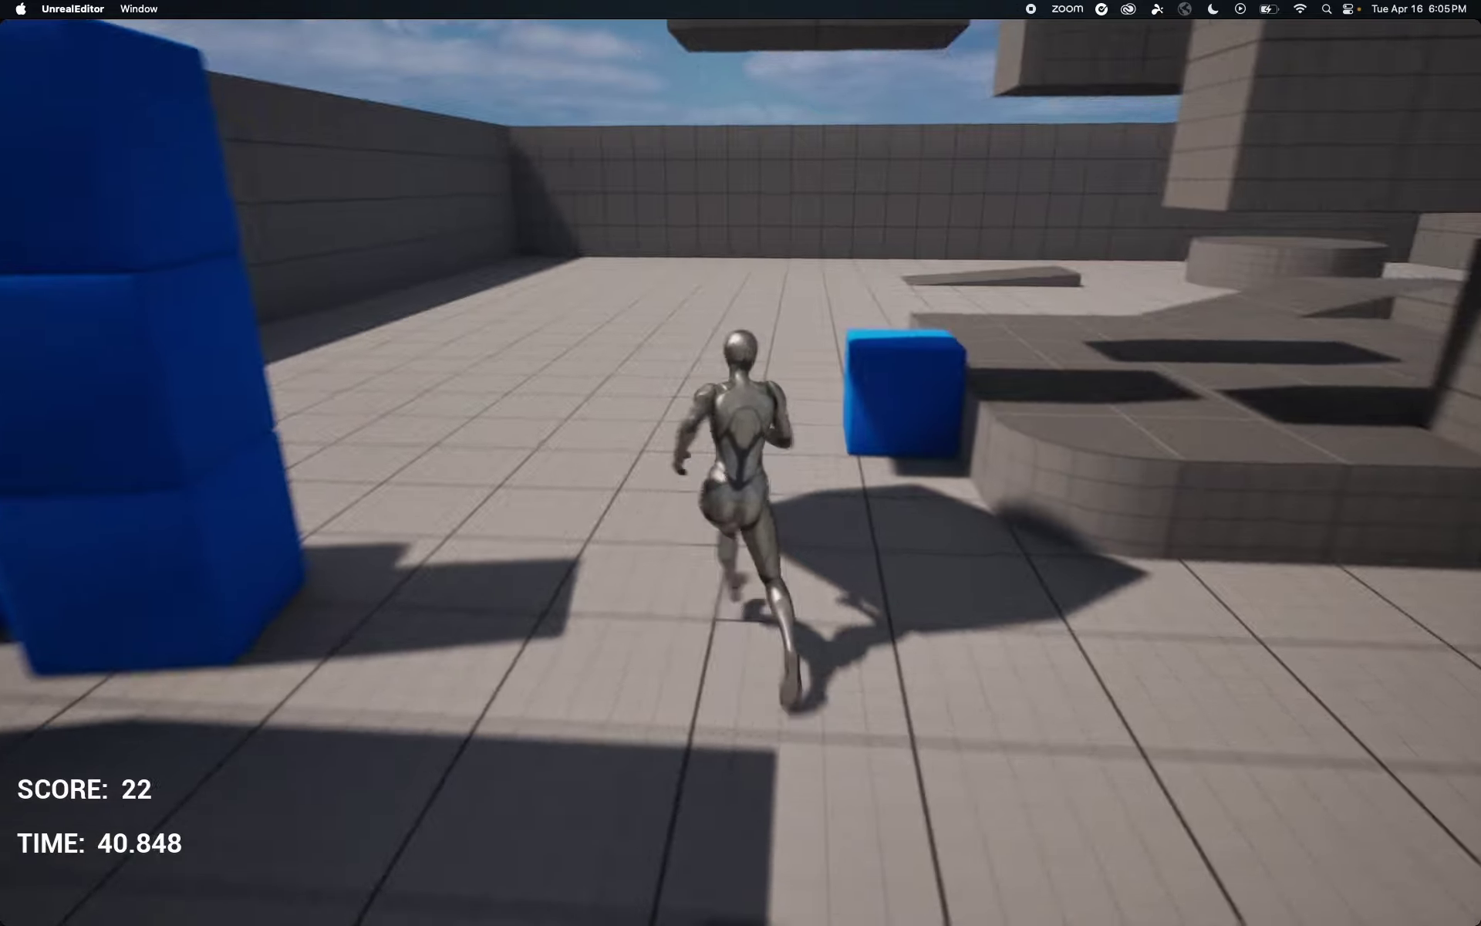
pyautogui.press('space')
pyautogui.press('space')
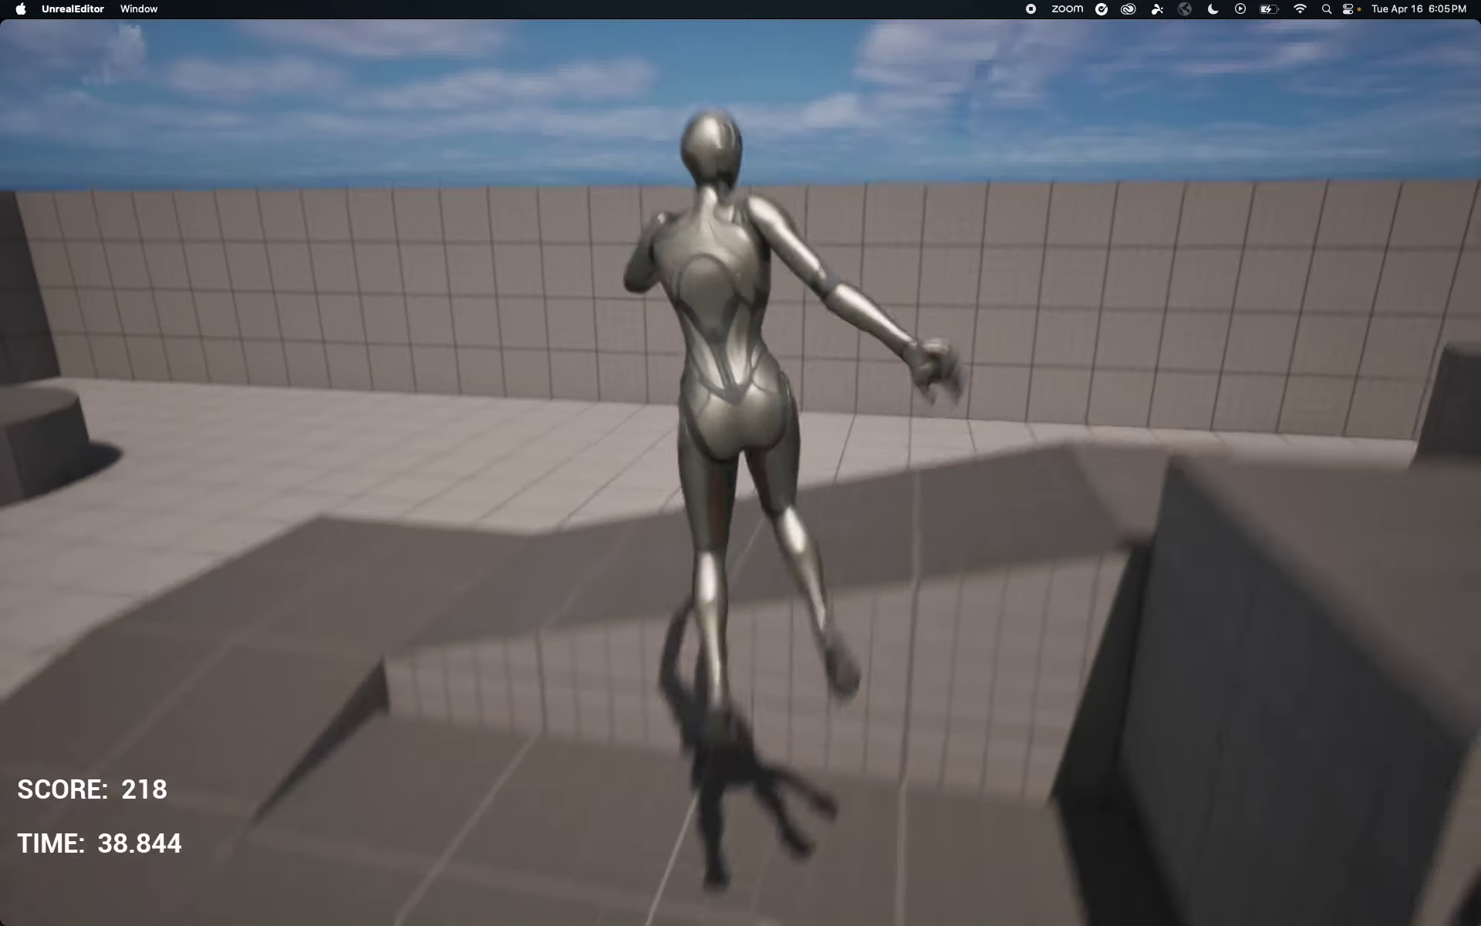
pyautogui.press('space')
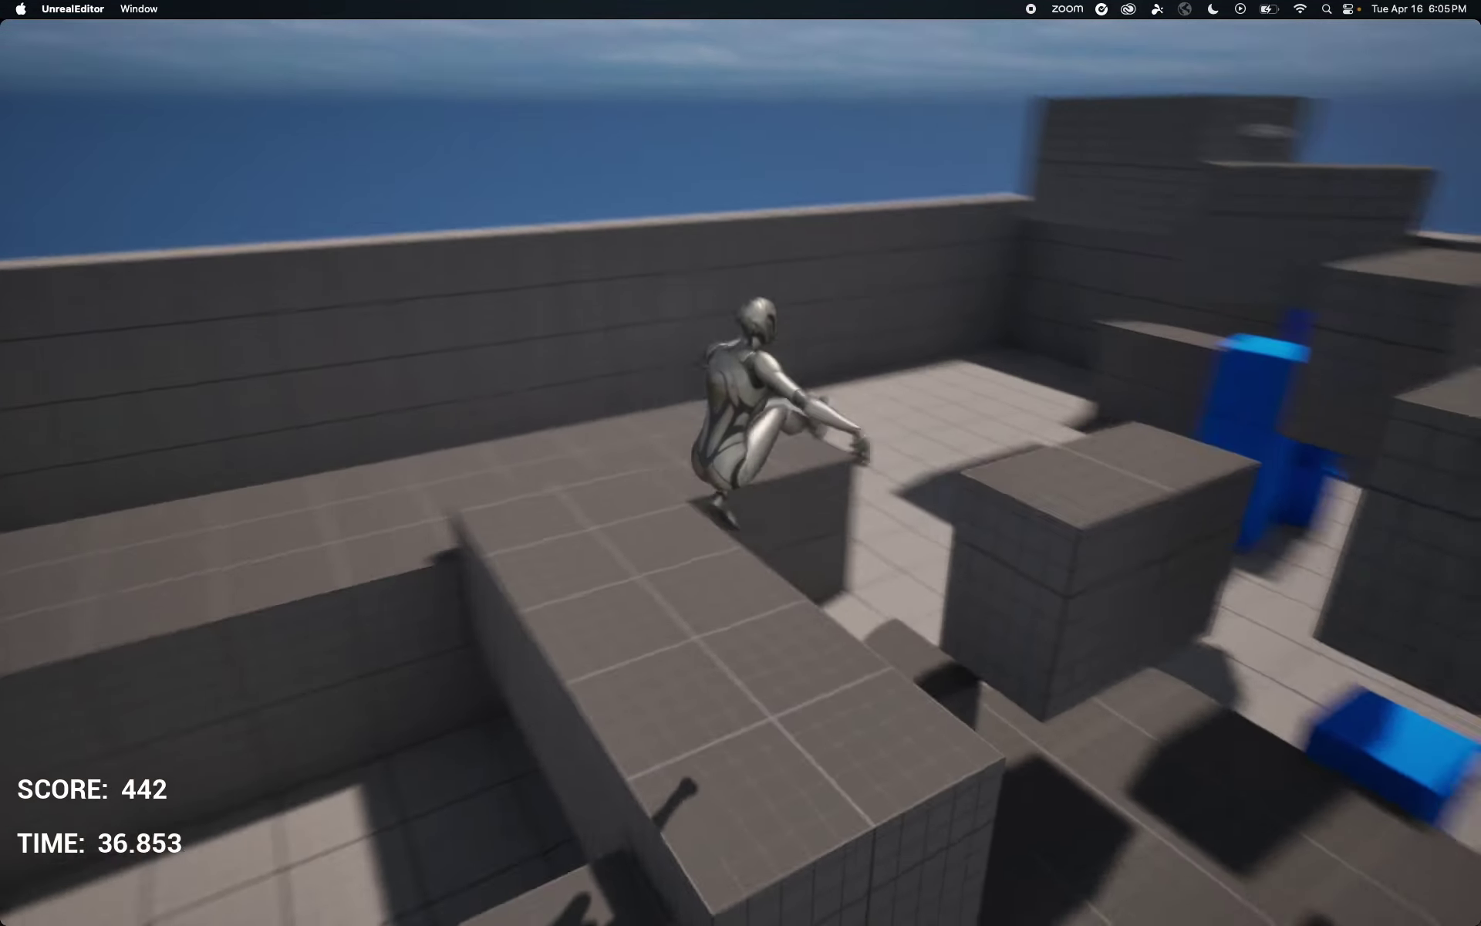
pyautogui.press('space')
pyautogui.press('w')
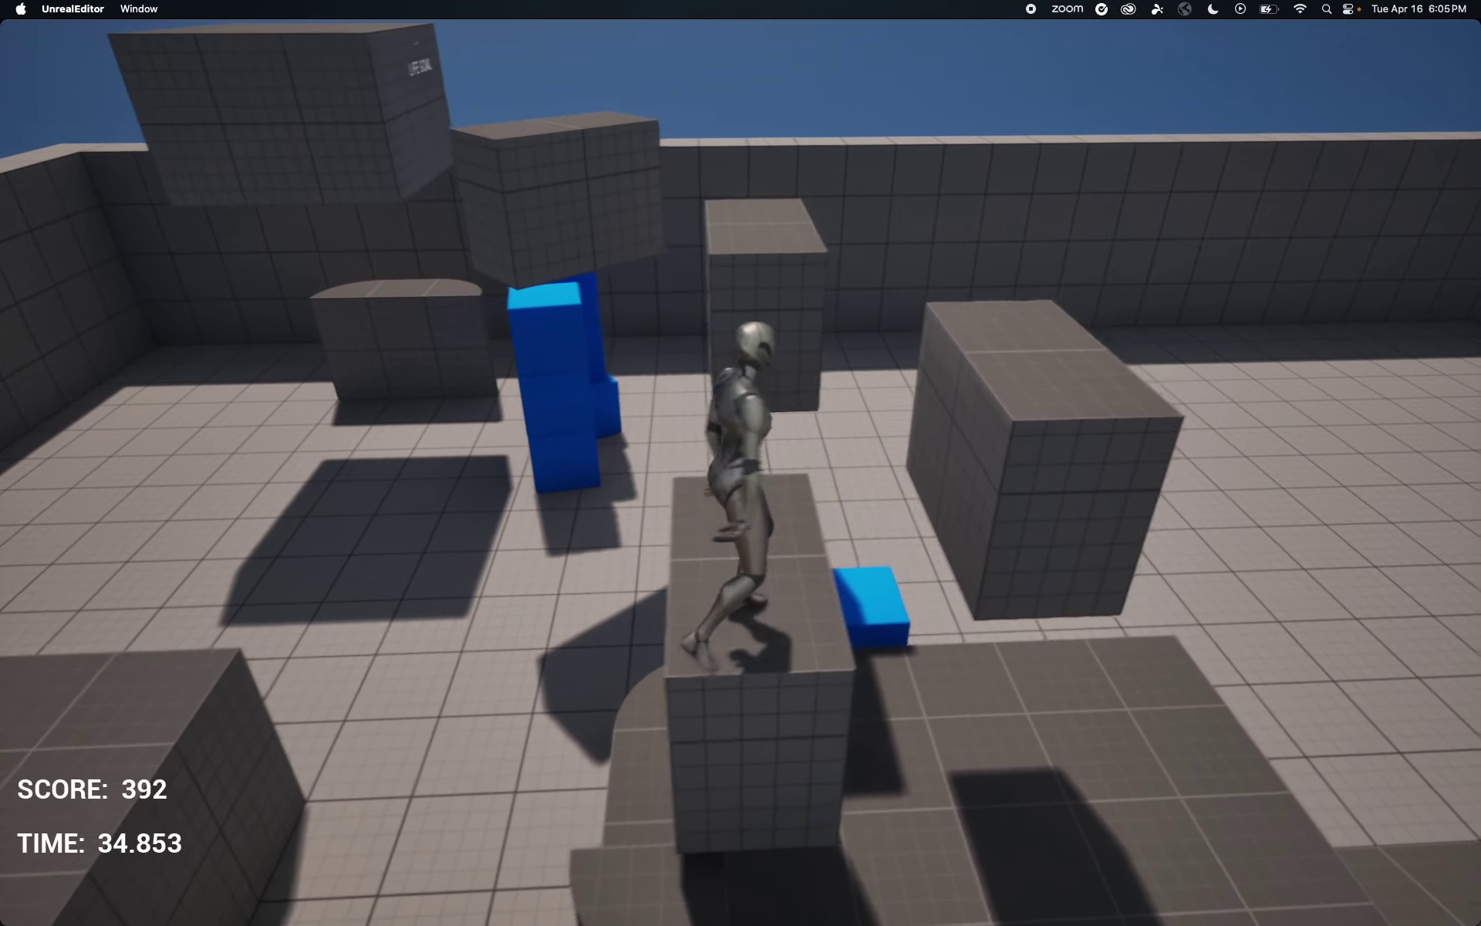
pyautogui.press('space')
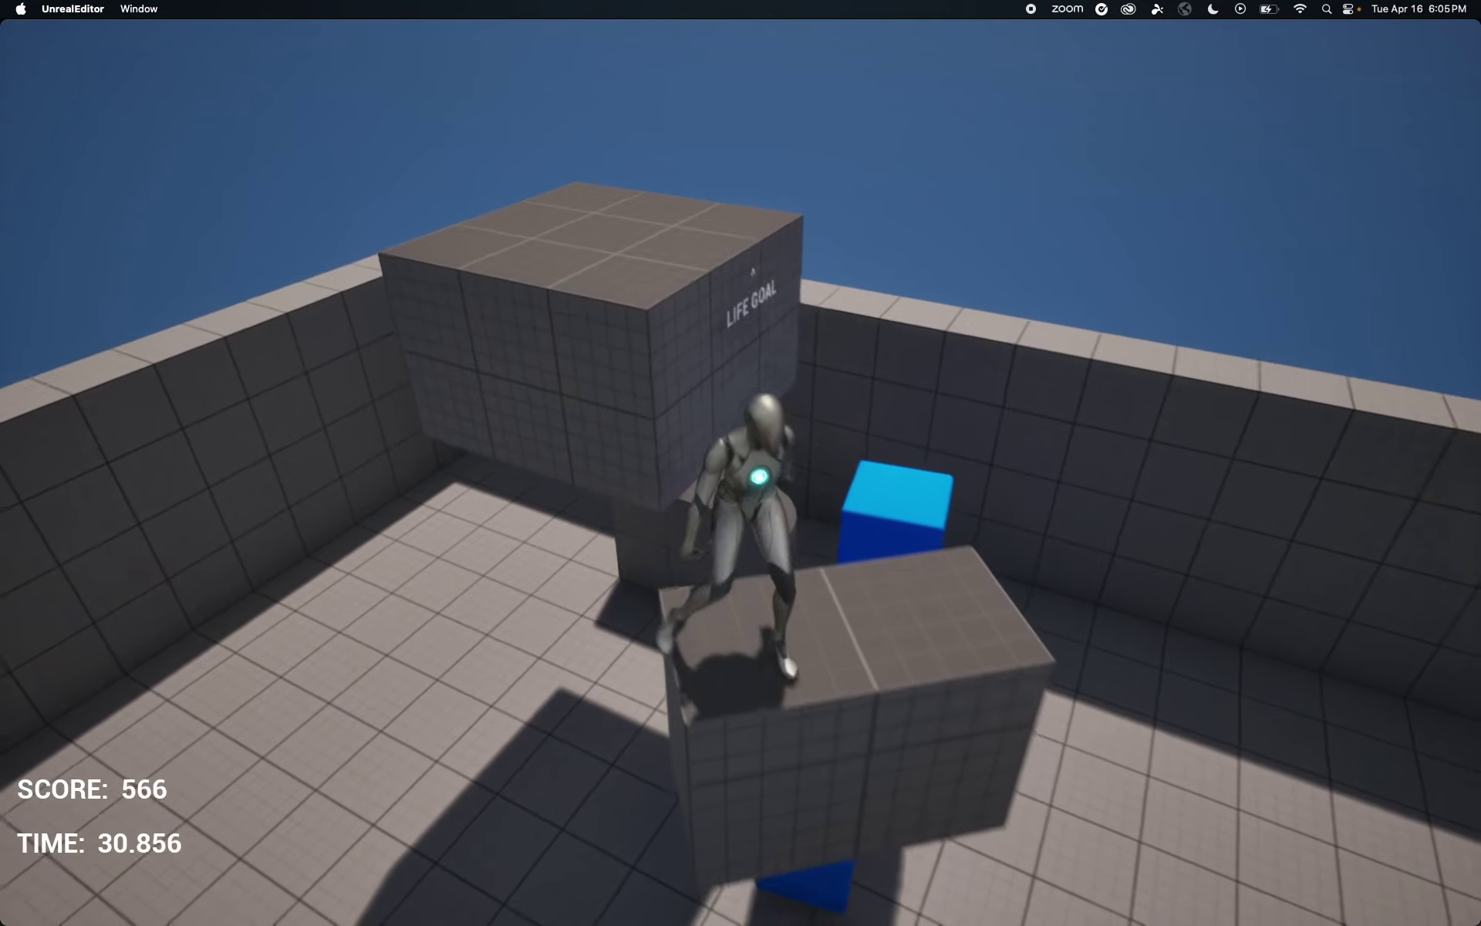
pyautogui.press('w')
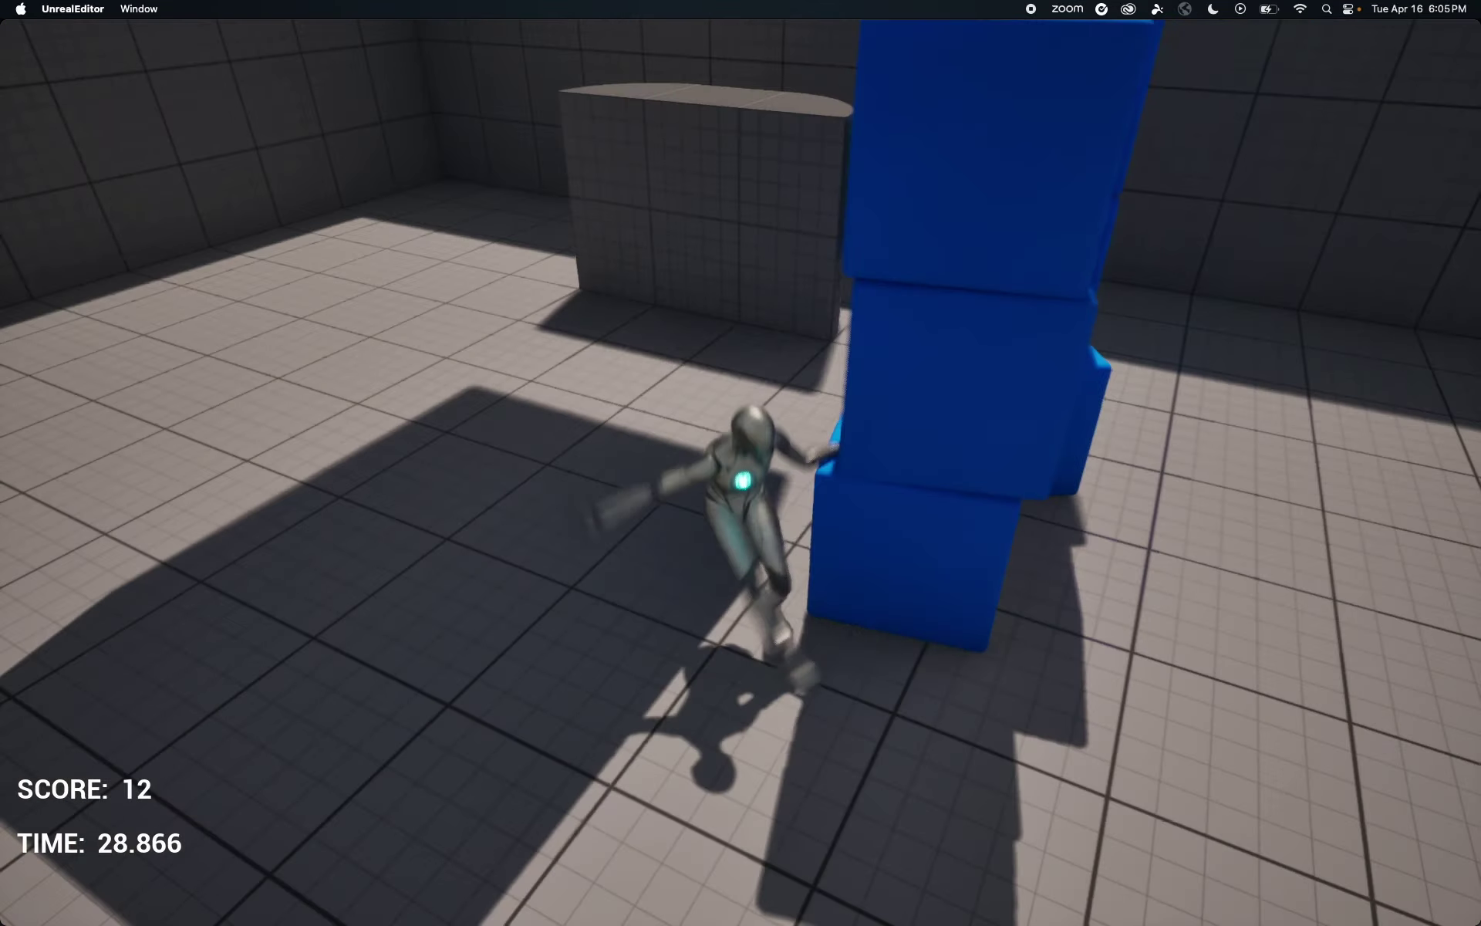
# - Keep running and jumping around the course until the timer runs out and the character dies
pyautogui.press('w')
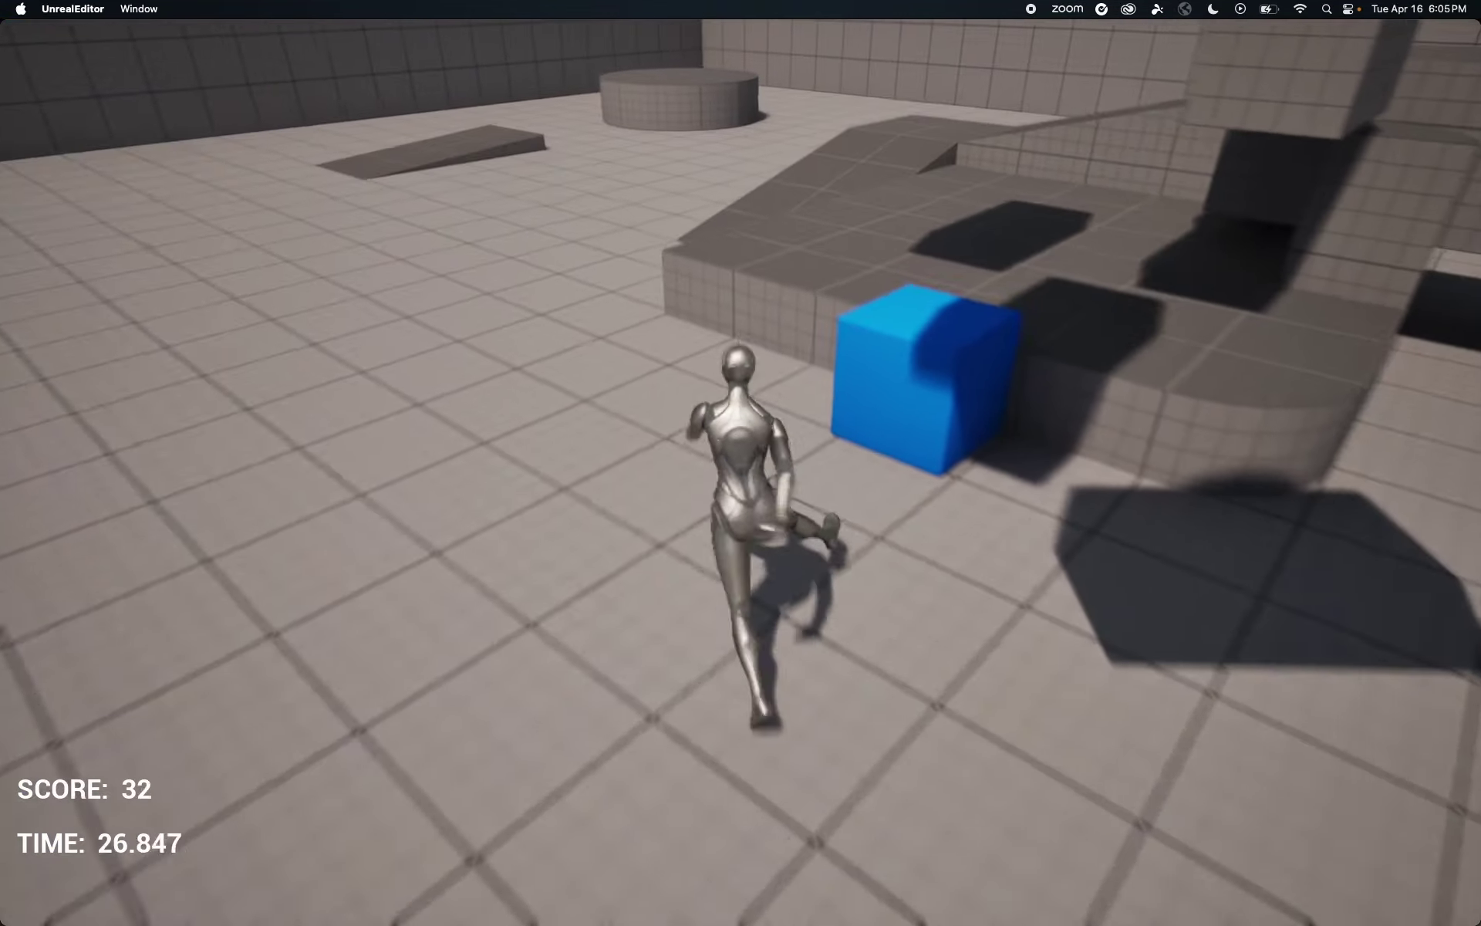
pyautogui.press('w')
pyautogui.press('space')
pyautogui.press('space')
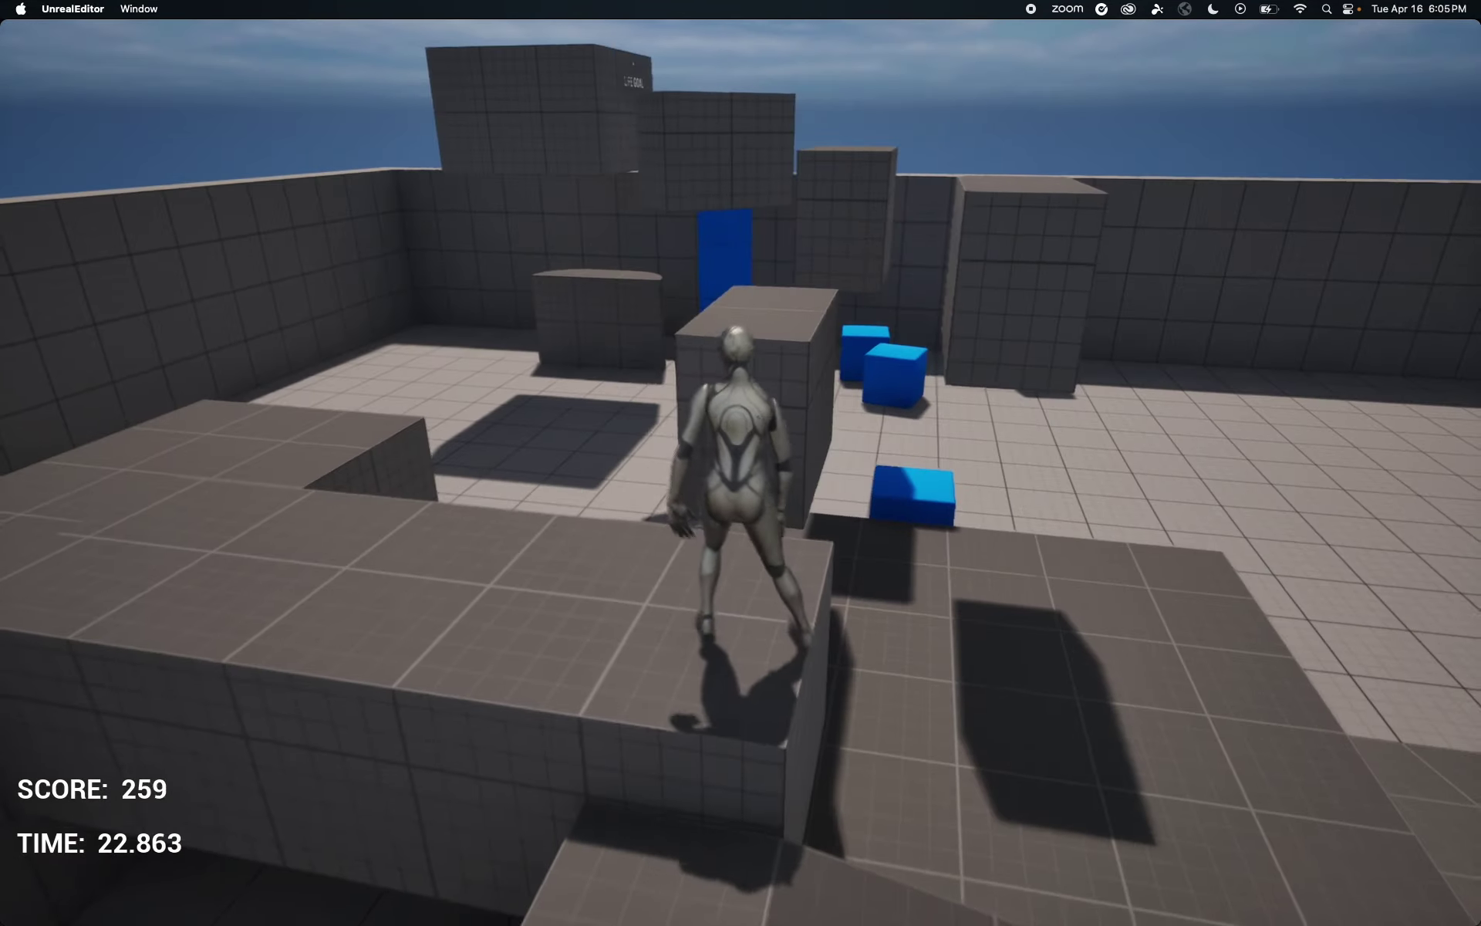
pyautogui.press('space')
pyautogui.press('space')
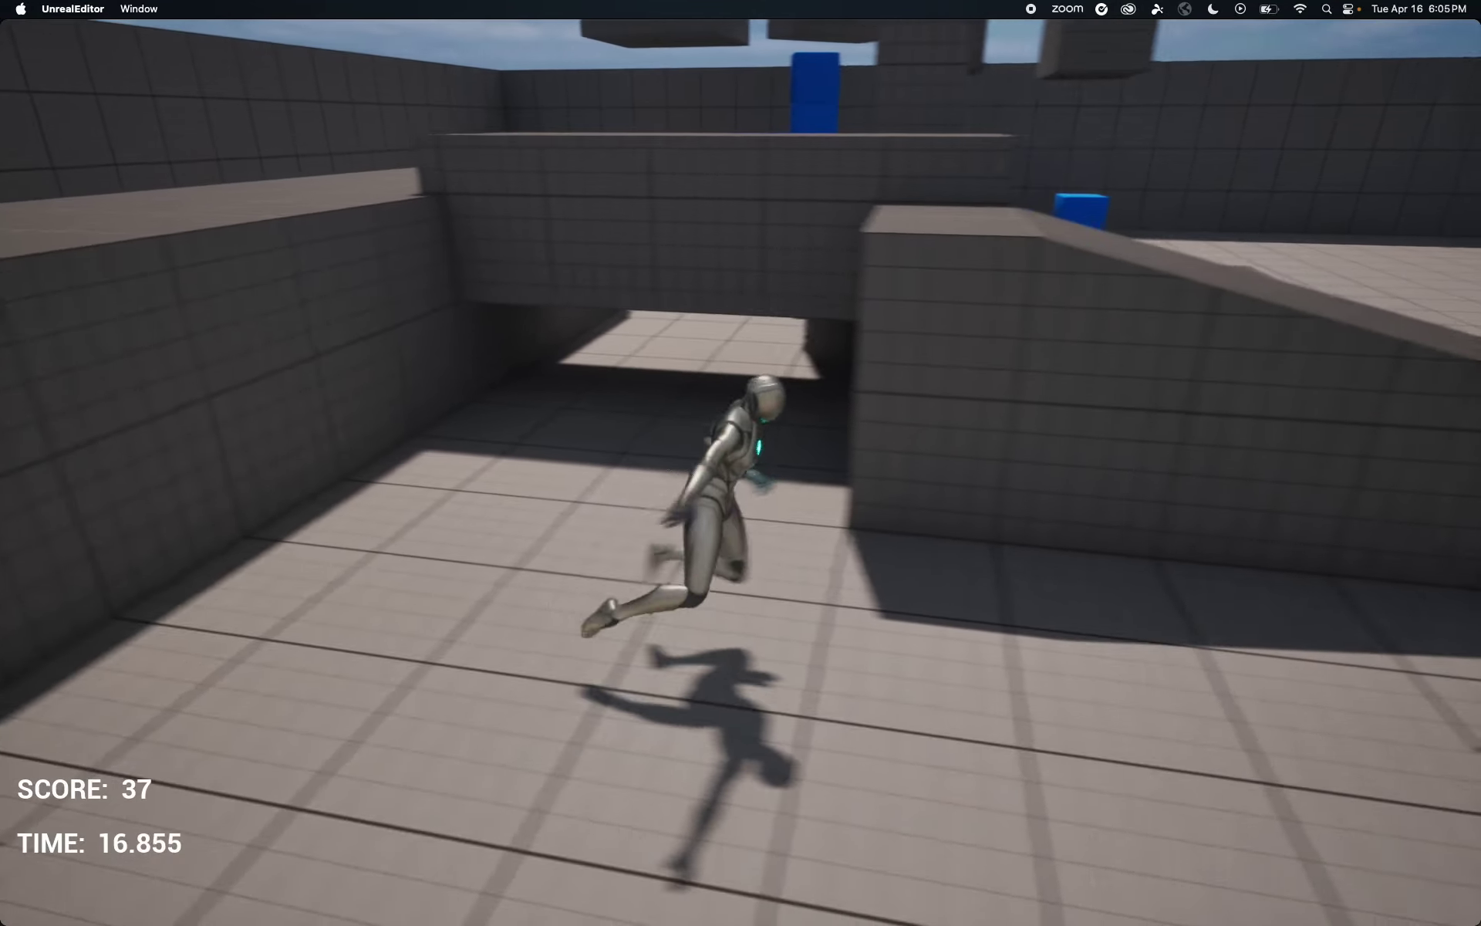
pyautogui.press('space')
pyautogui.press('space')
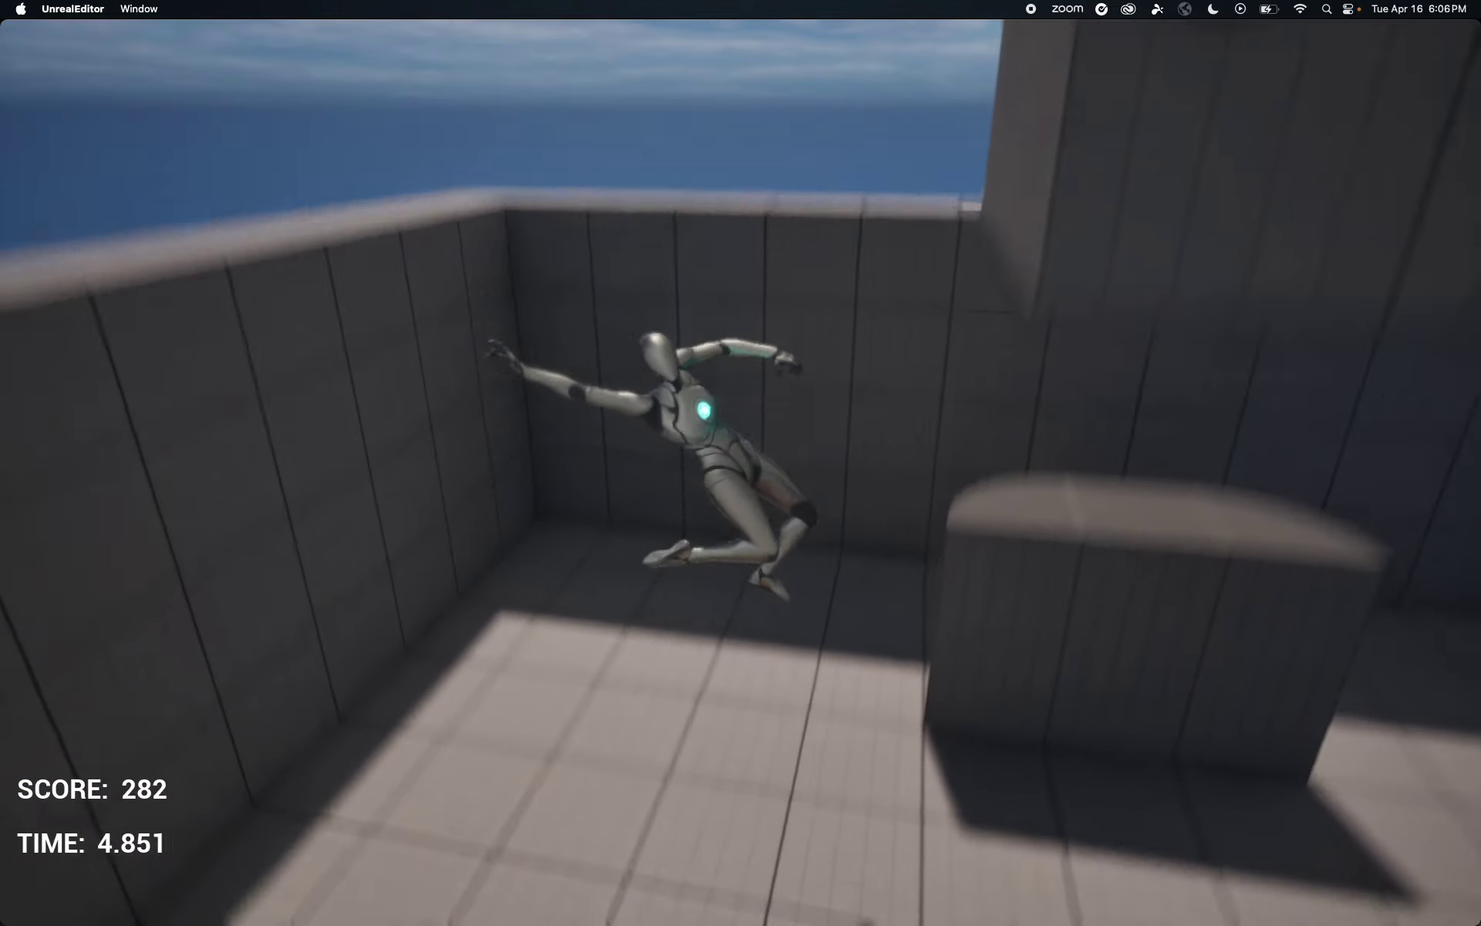
pyautogui.press('w')
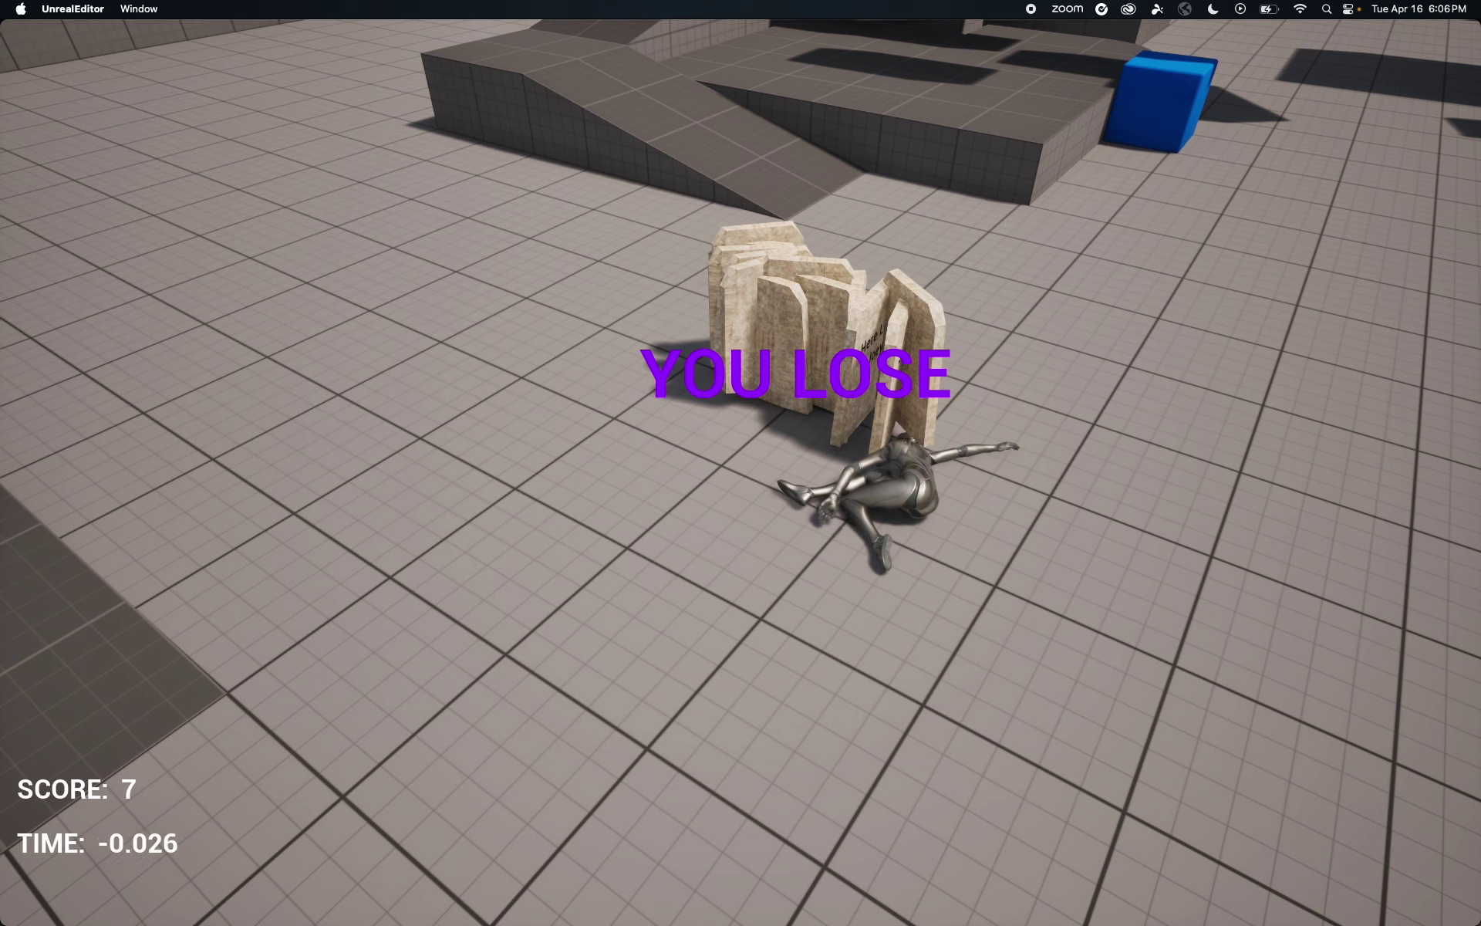
# - Stop the play session and turn off Immersive Mode for the level viewport
pyautogui.press('Escape')
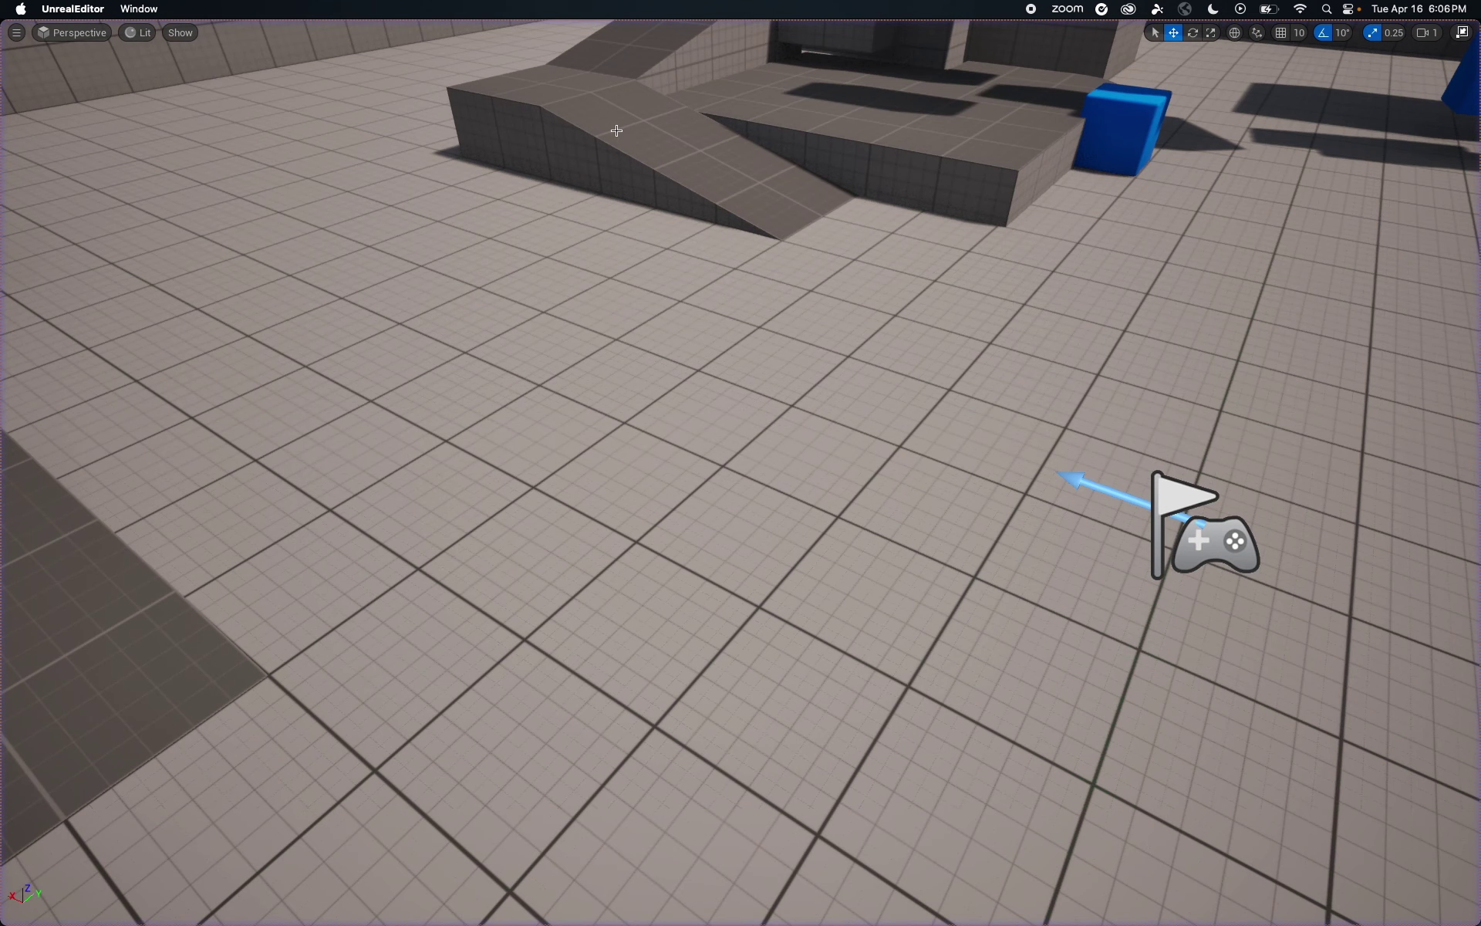
pyautogui.moveTo(570, 357); pyautogui.dragTo(564, 354, button='right')
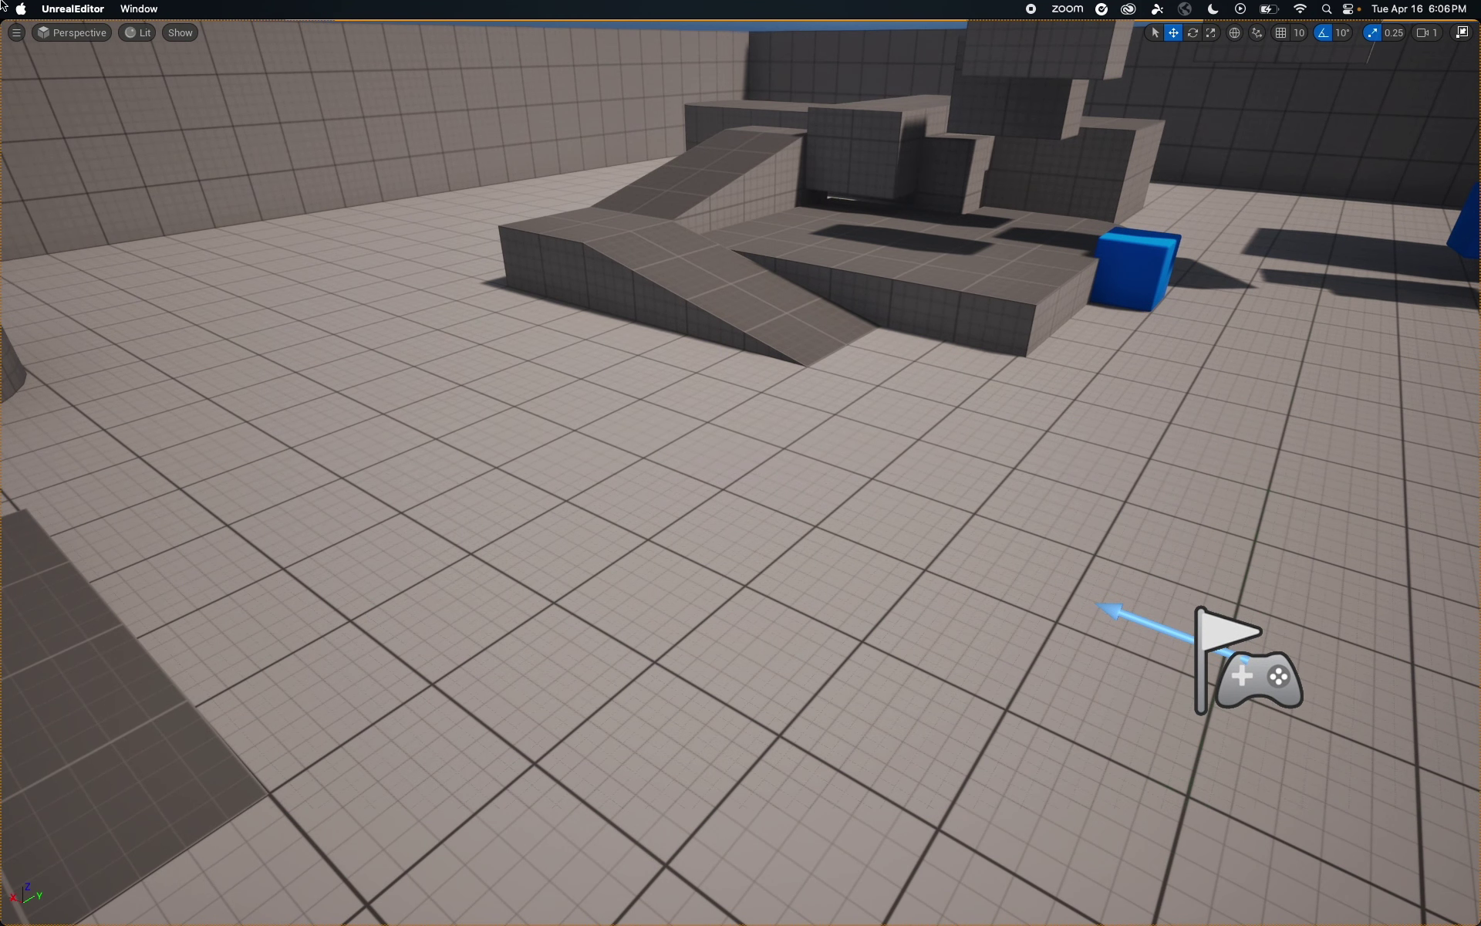
pyautogui.click(16, 33)
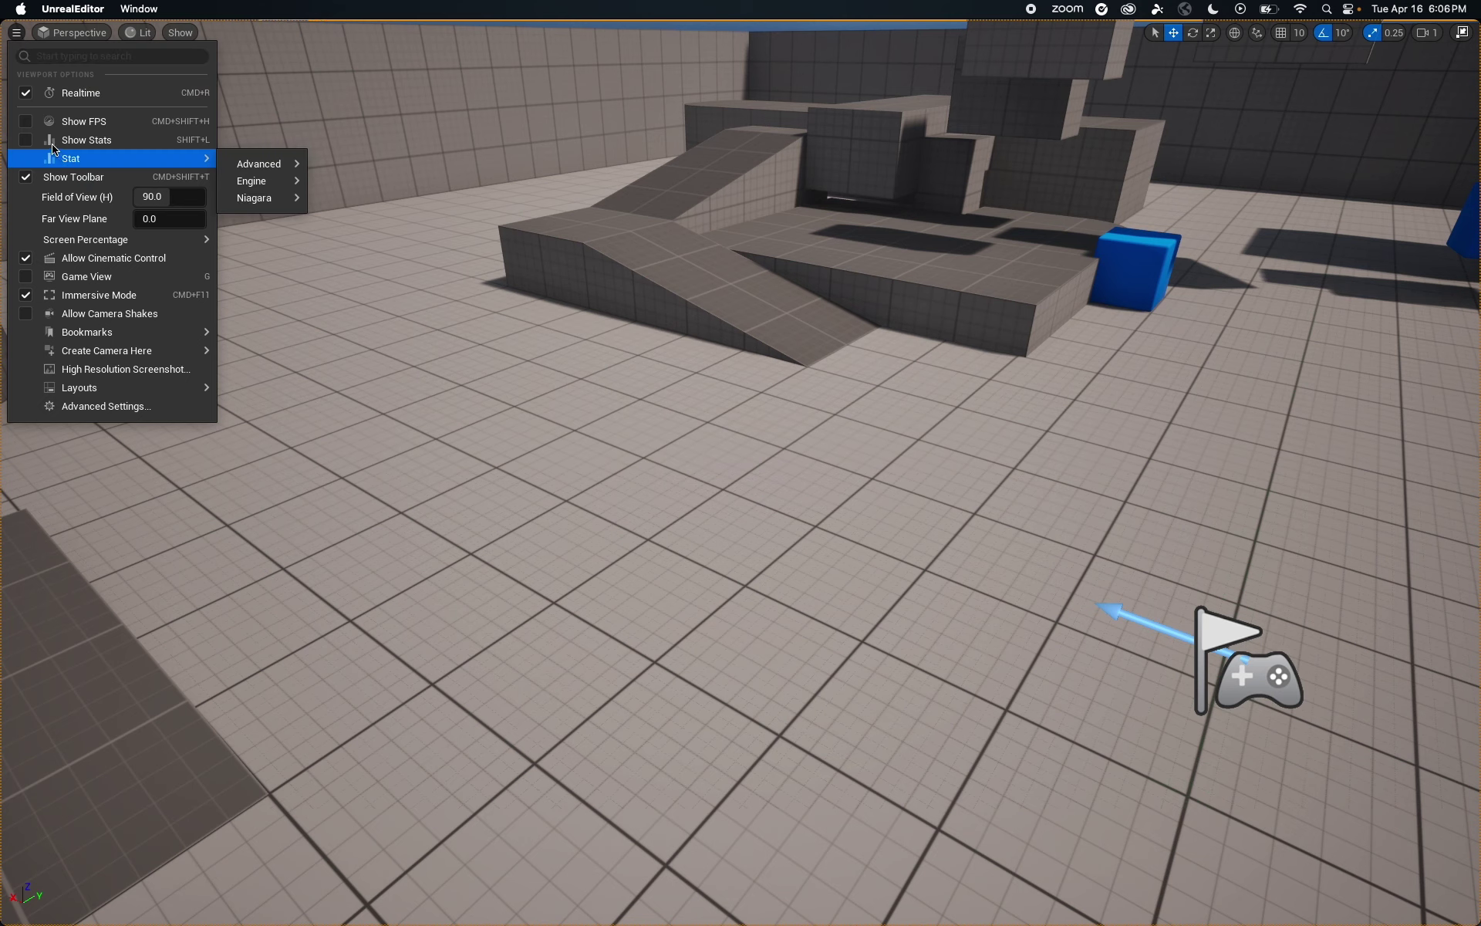
pyautogui.click(24, 297)
# - Examine the LIFE GOAL platform up close from several sides and select its block
pyautogui.moveTo(694, 311); pyautogui.dragTo(787, 266, button='right')
pyautogui.press('w')
pyautogui.press('e')
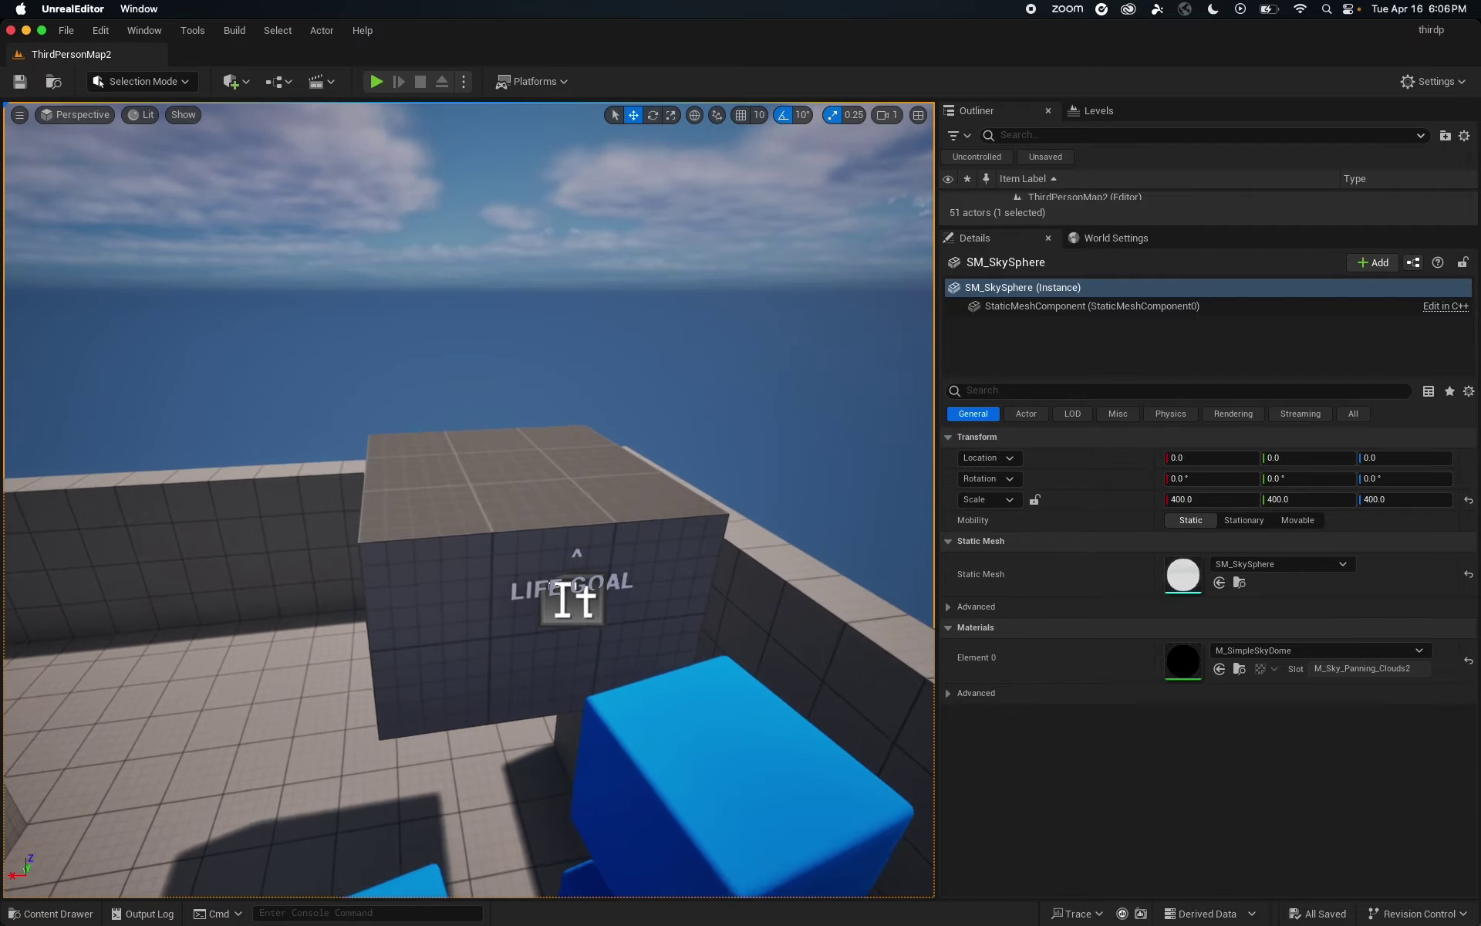
pyautogui.press('s')
pyautogui.moveTo(690, 321); pyautogui.dragTo(533, 344, button='right')
pyautogui.press('w')
pyautogui.press('s')
pyautogui.press('e')
pyautogui.press('w')
pyautogui.press('w')
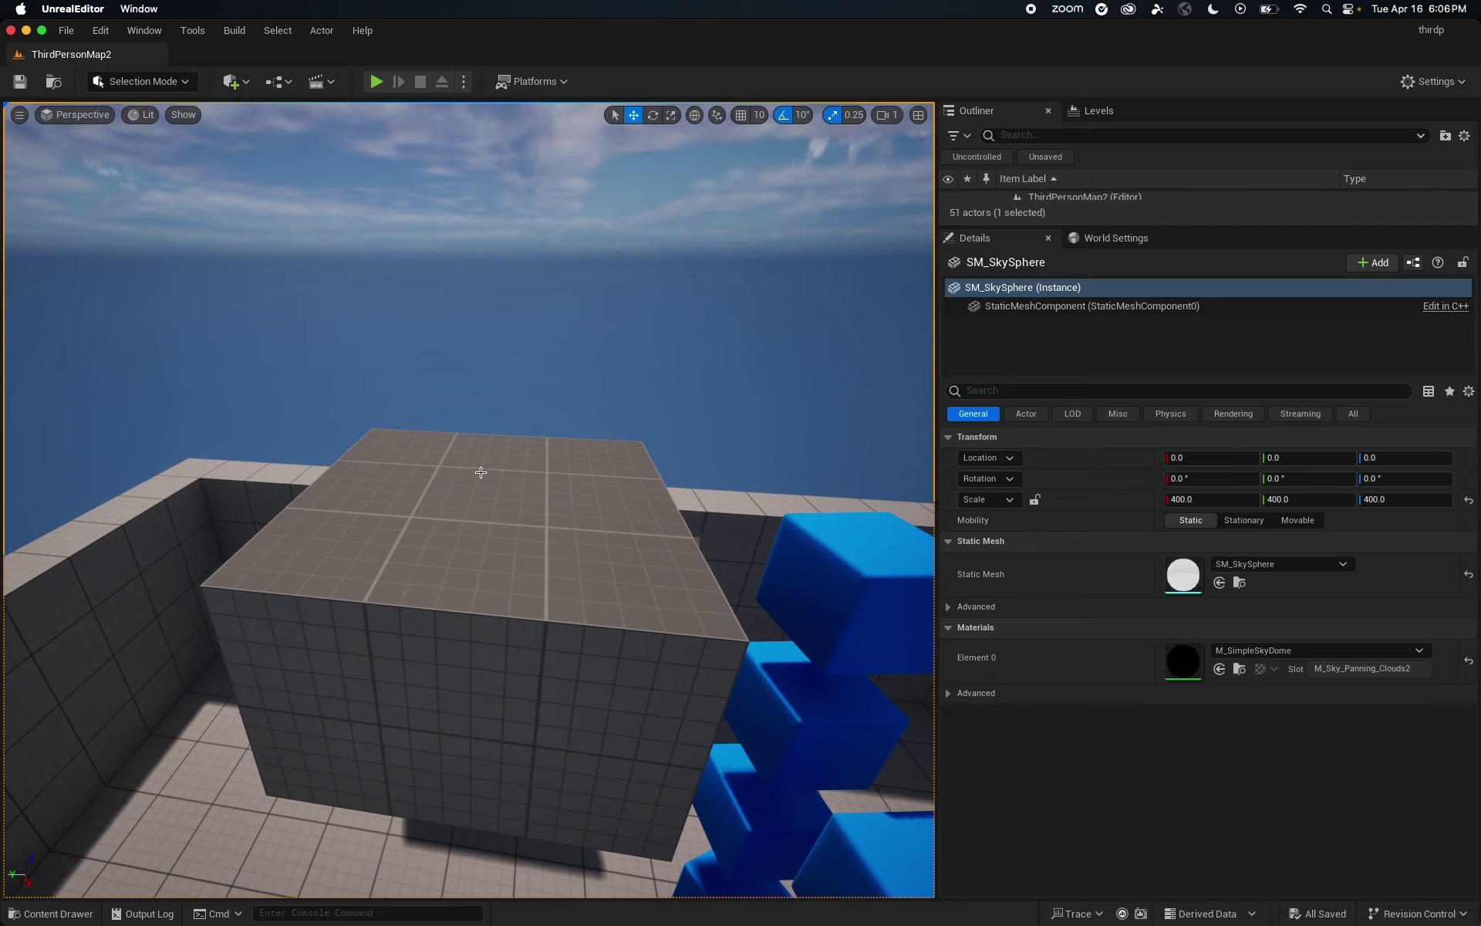
pyautogui.moveTo(477, 490); pyautogui.dragTo(509, 475, button='right')
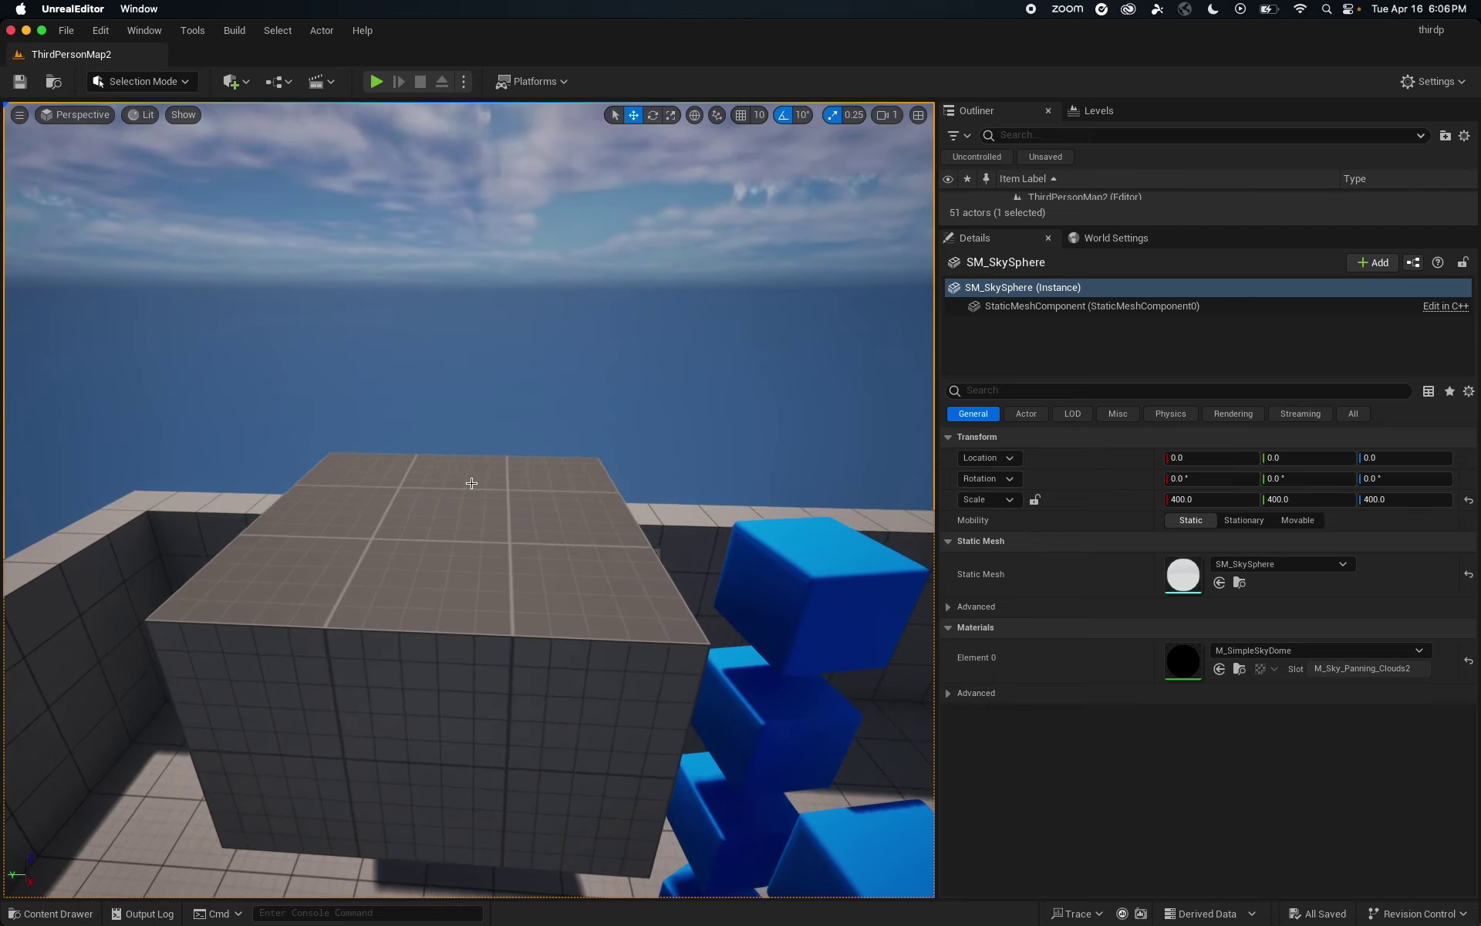
pyautogui.scroll(3, 471, 483)
pyautogui.scroll(-5, 472, 483)
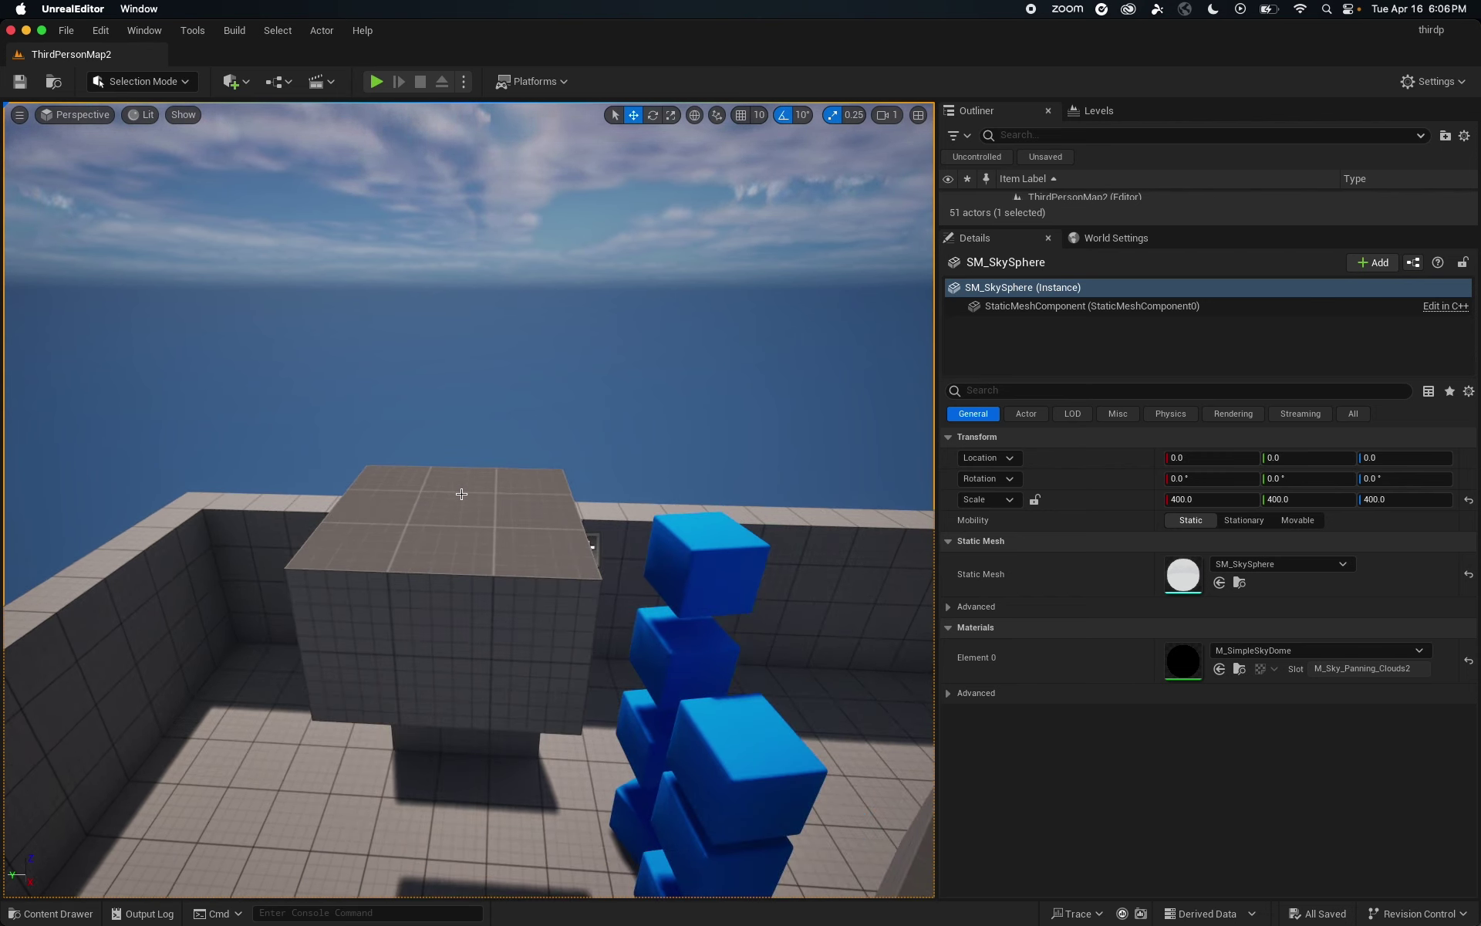
pyautogui.click(461, 494)
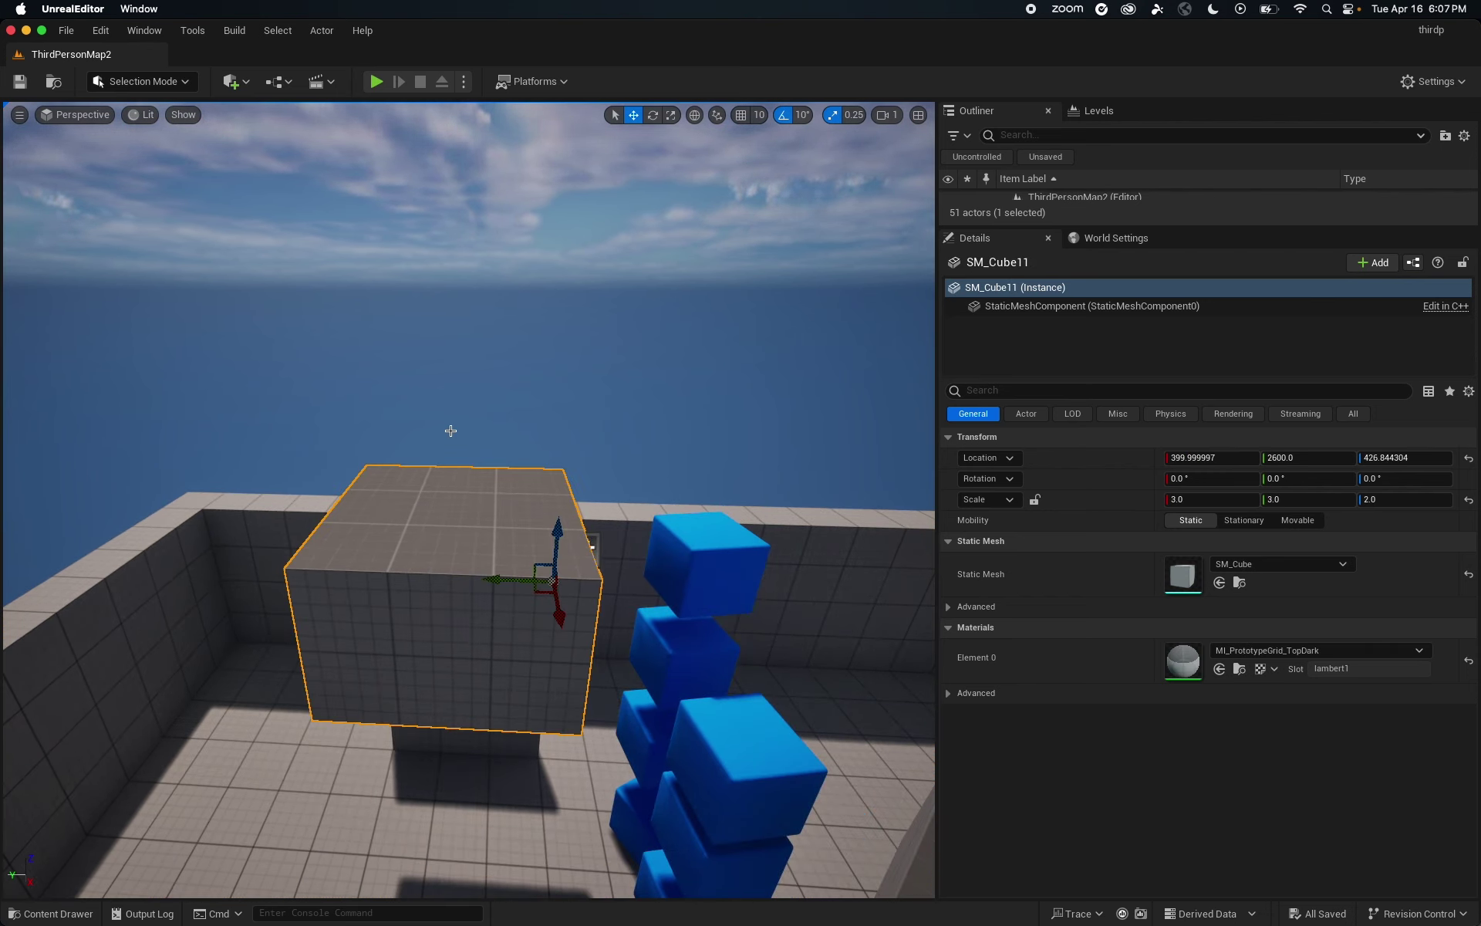
pyautogui.moveTo(450, 430)
pyautogui.mouseDown(button='right')
pyautogui.moveTo(656, 444)
pyautogui.moveTo(752, 470)
pyautogui.moveTo(767, 505)
pyautogui.moveTo(617, 556)
pyautogui.moveTo(471, 532)
pyautogui.moveTo(525, 440)
pyautogui.moveTo(617, 409)
pyautogui.moveTo(571, 433)
pyautogui.moveTo(471, 442)
pyautogui.mouseUp(button='right')
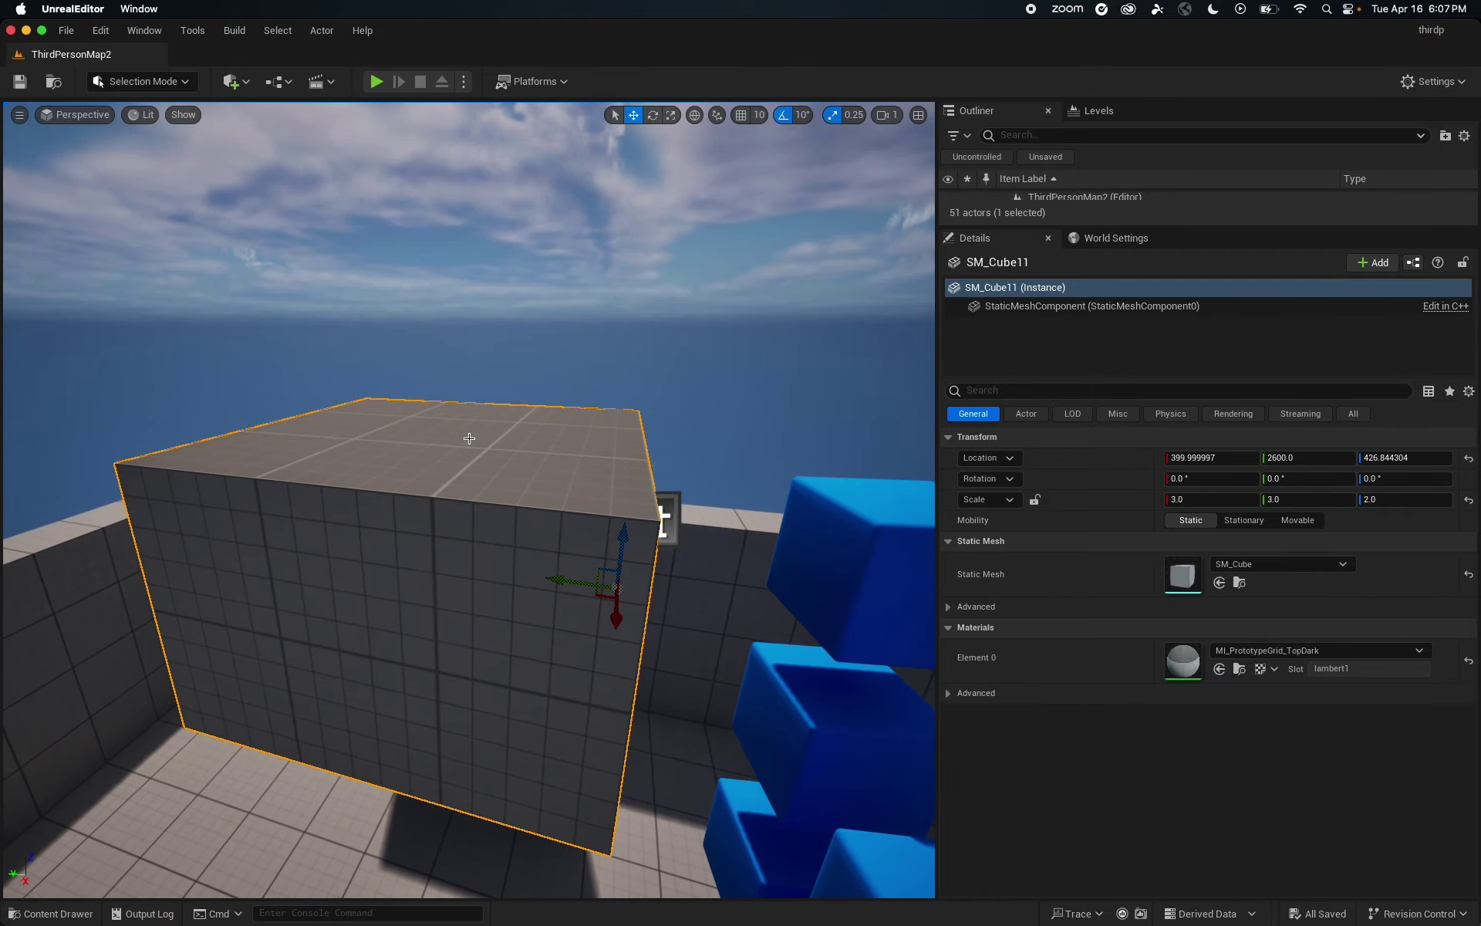
# - Select the four floating climbing blocks leading to the LIFE GOAL platform together and examine their layout
pyautogui.moveTo(468, 442); pyautogui.dragTo(656, 439, button='right')
pyautogui.press('s')
pyautogui.press('a')
pyautogui.moveTo(573, 525); pyautogui.dragTo(498, 525, button='right')
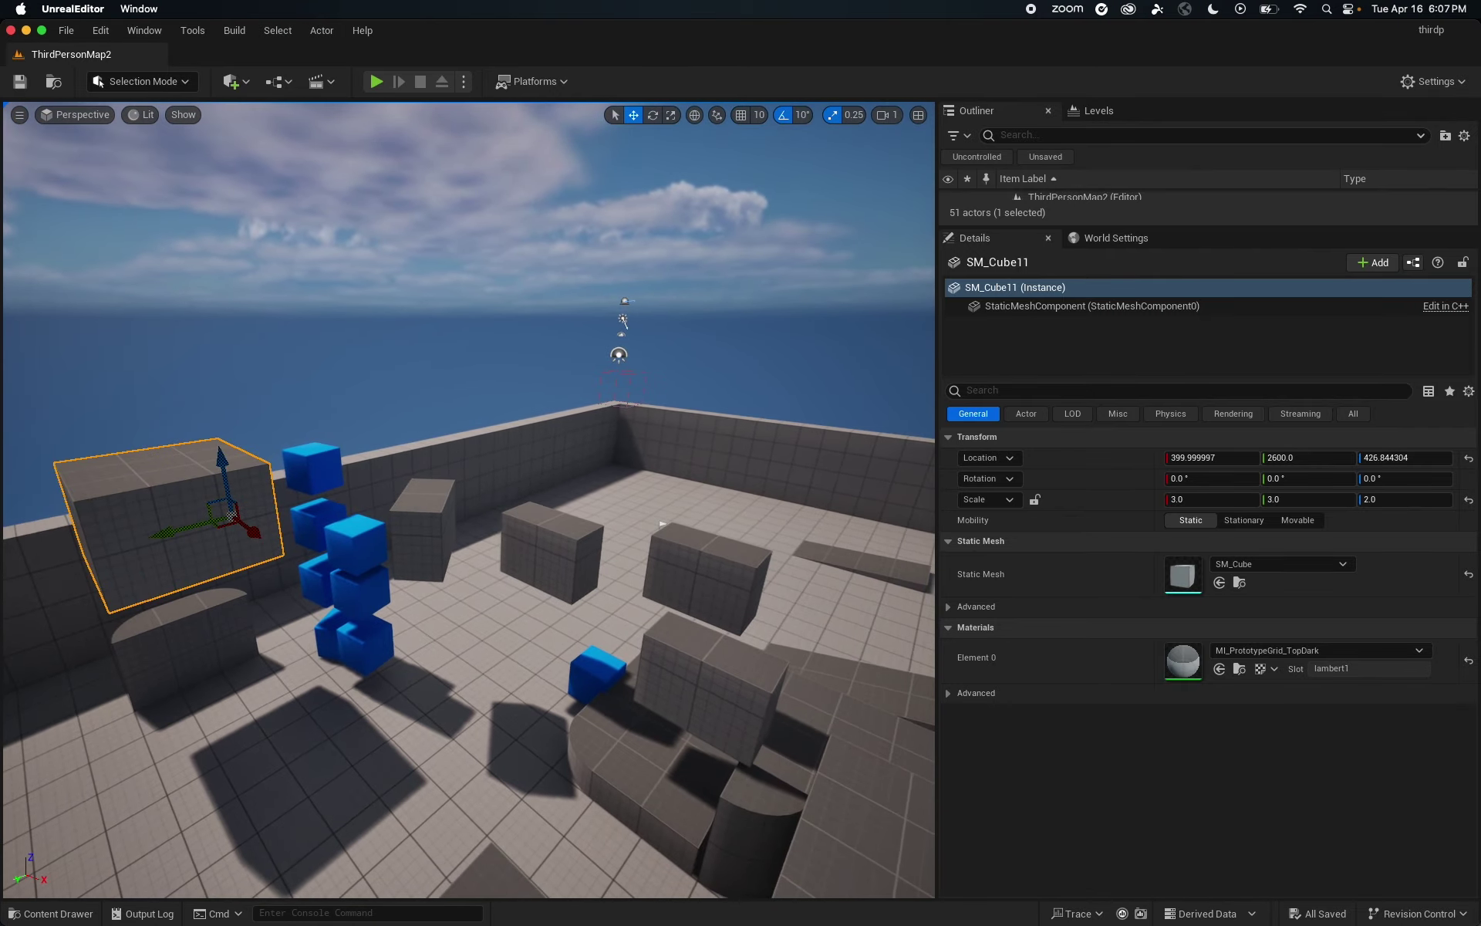
pyautogui.click(404, 510)
pyautogui.keyDown('ctrl'); pyautogui.click(555, 523); pyautogui.keyUp('ctrl')
pyautogui.keyDown('ctrl'); pyautogui.click(699, 536); pyautogui.keyUp('ctrl')
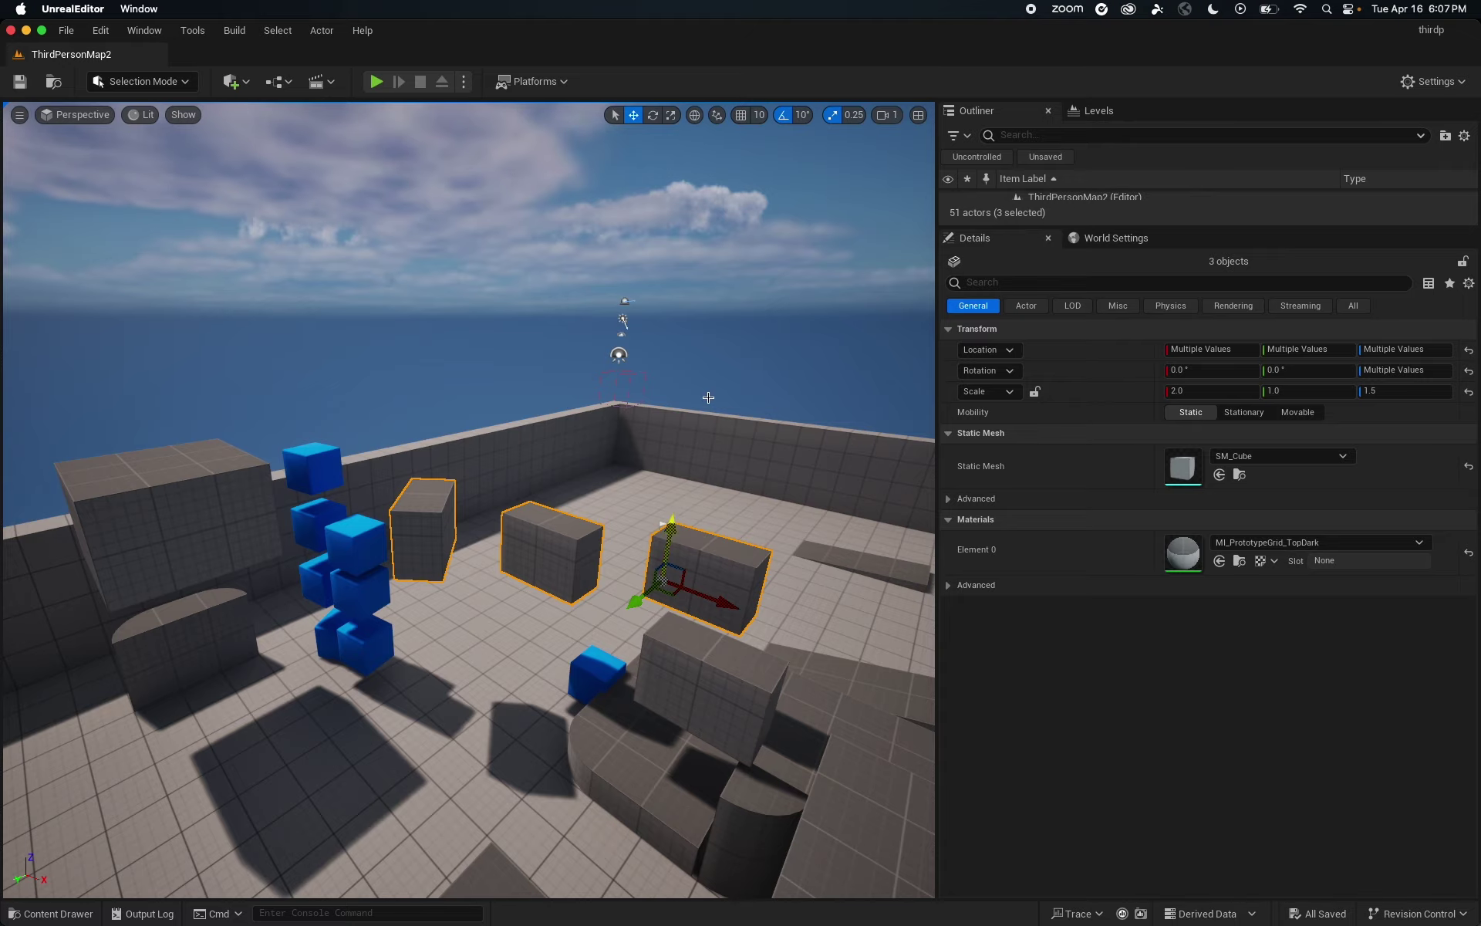
pyautogui.press('d')
pyautogui.moveTo(689, 529); pyautogui.dragTo(533, 540, button='right')
pyautogui.keyDown('ctrl'); pyautogui.click(546, 651); pyautogui.keyUp('ctrl')
pyautogui.press('d')
pyautogui.moveTo(546, 650); pyautogui.dragTo(402, 629, button='right')
pyautogui.press('a')
pyautogui.moveTo(561, 703); pyautogui.dragTo(626, 613, button='right')
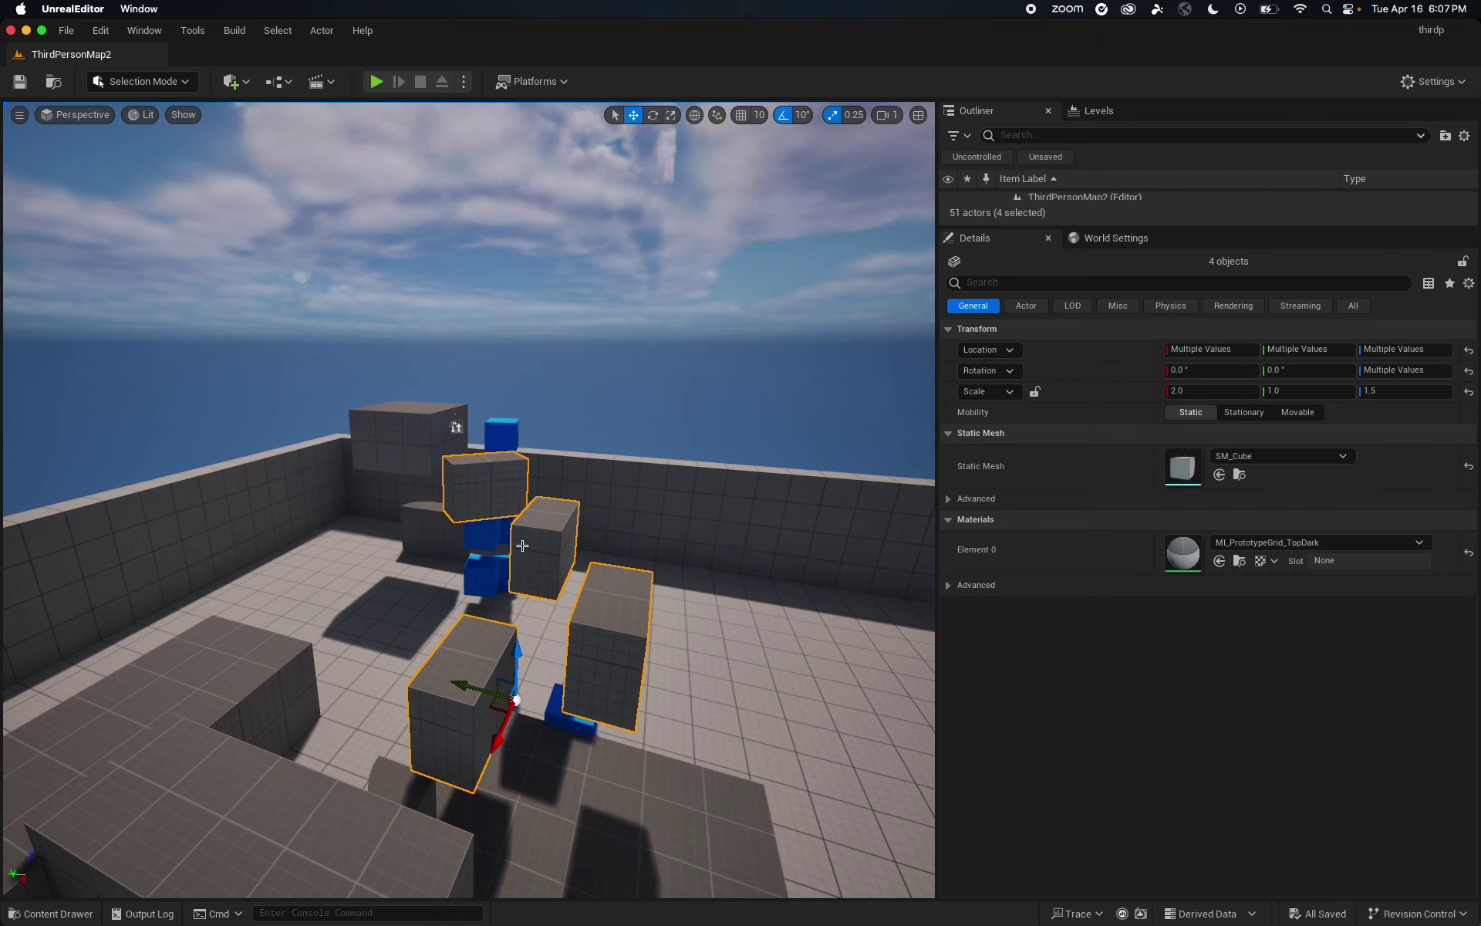
# - Select the angled block beside the LIFE GOAL platform, then a lower floating block, and examine the jump spacing
pyautogui.click(495, 467)
pyautogui.moveTo(625, 529)
pyautogui.mouseDown(button='right')
pyautogui.moveTo(695, 522)
pyautogui.moveTo(625, 529)
pyautogui.mouseUp(button='right')
pyautogui.press('a')
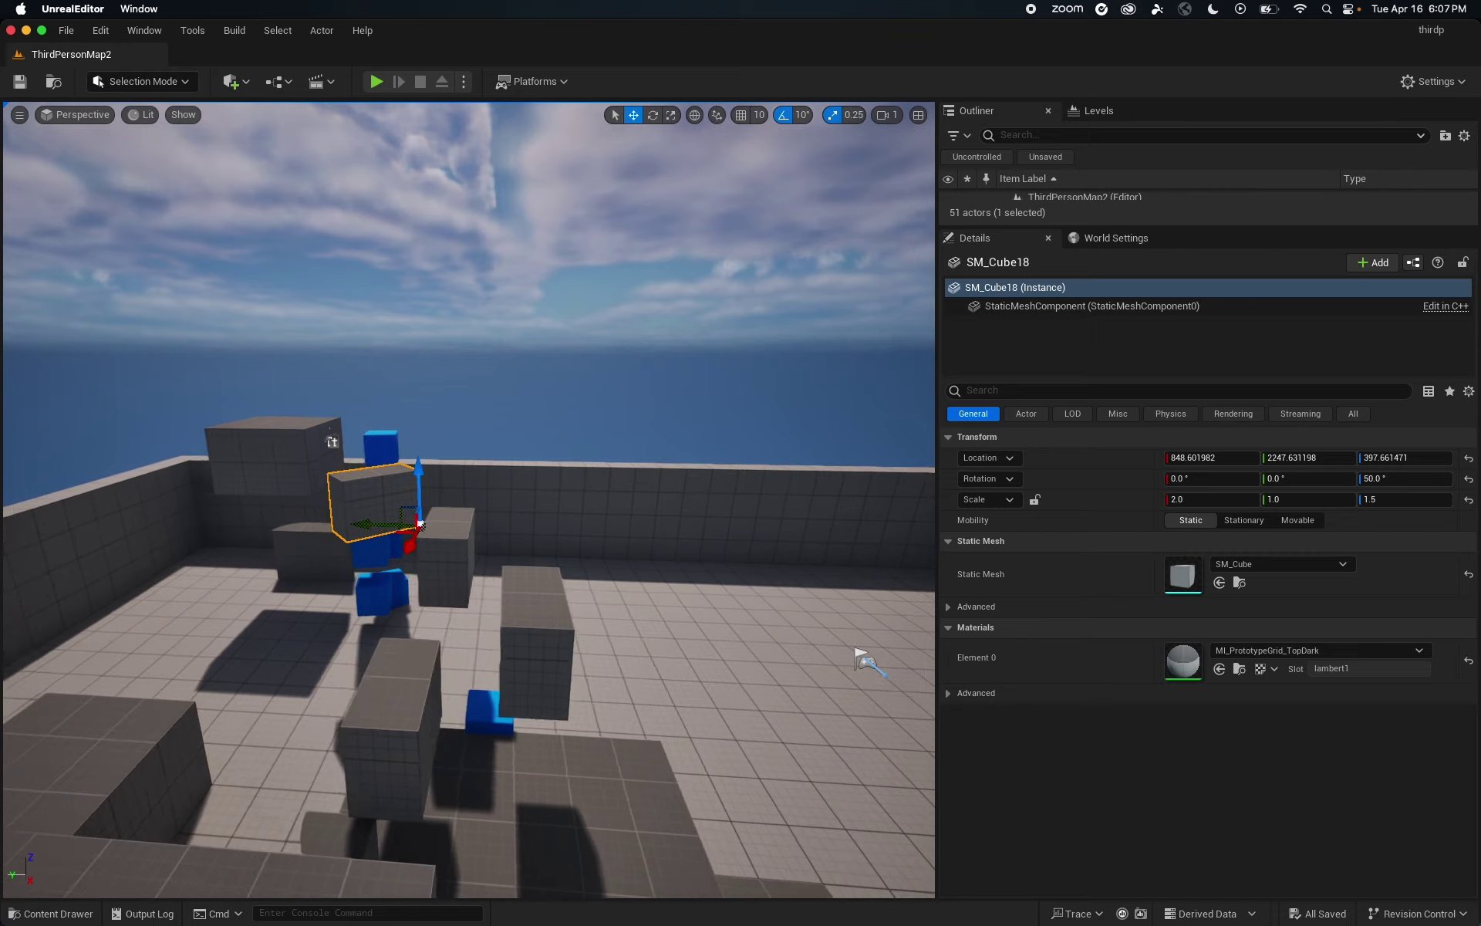
pyautogui.moveTo(864, 660); pyautogui.dragTo(444, 694, button='right')
pyautogui.press('s')
pyautogui.press('w')
pyautogui.click(580, 575)
pyautogui.press('a')
pyautogui.press('a')
pyautogui.press('w')
pyautogui.press('d')
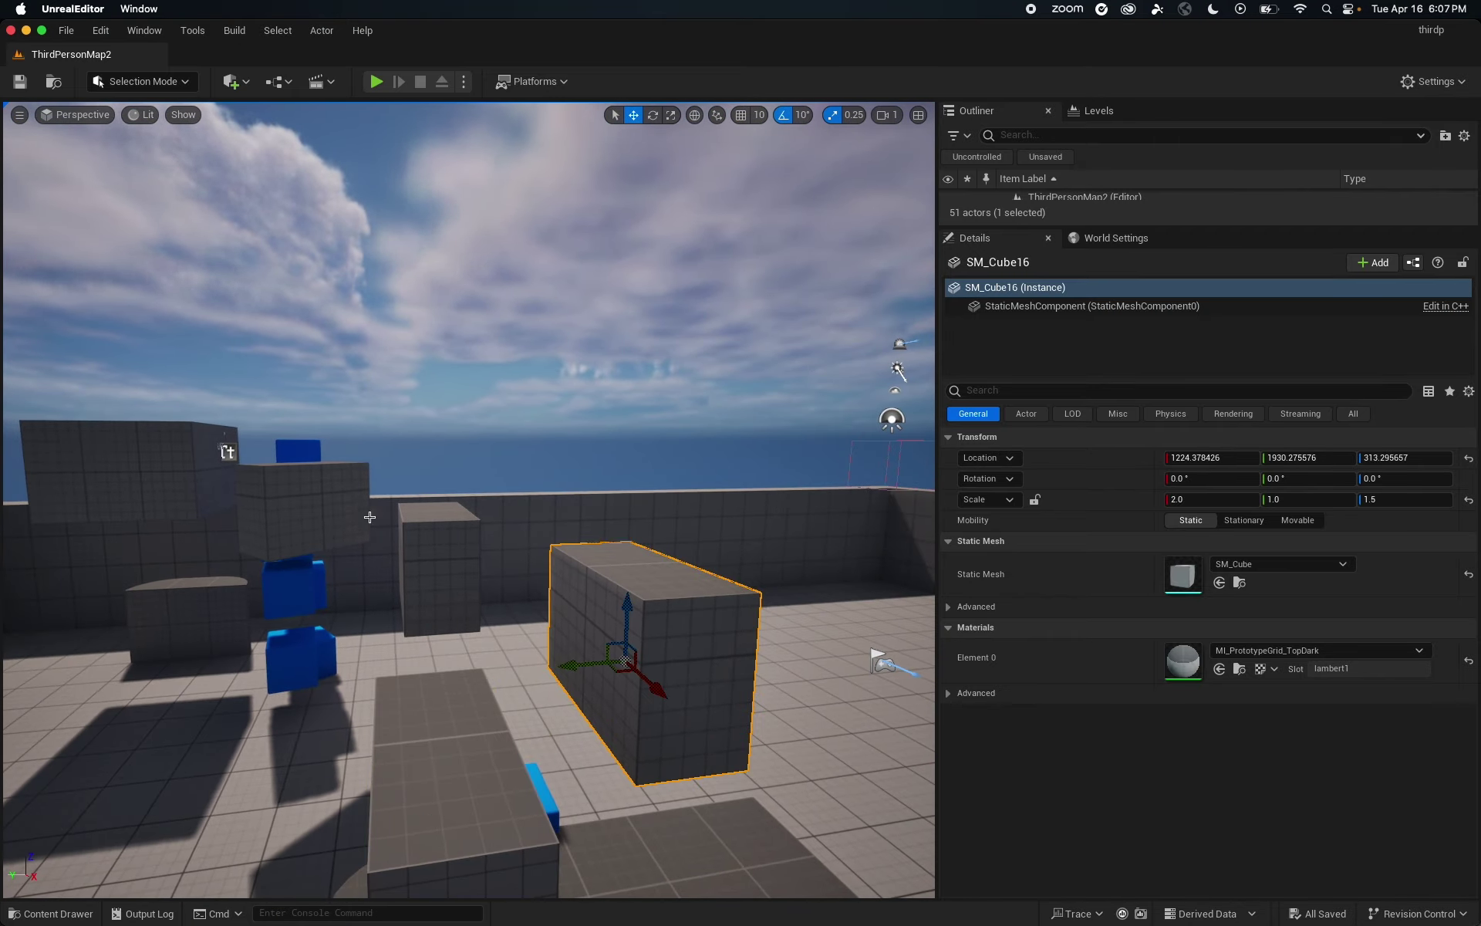
# - Select two floating blocks in turn, ending with the angled block beside the LIFE GOAL platform, and examine the route from above and the side
pyautogui.click(425, 544)
pyautogui.click(253, 480)
pyautogui.press('d')
pyautogui.moveTo(253, 480); pyautogui.dragTo(6, 576, button='right')
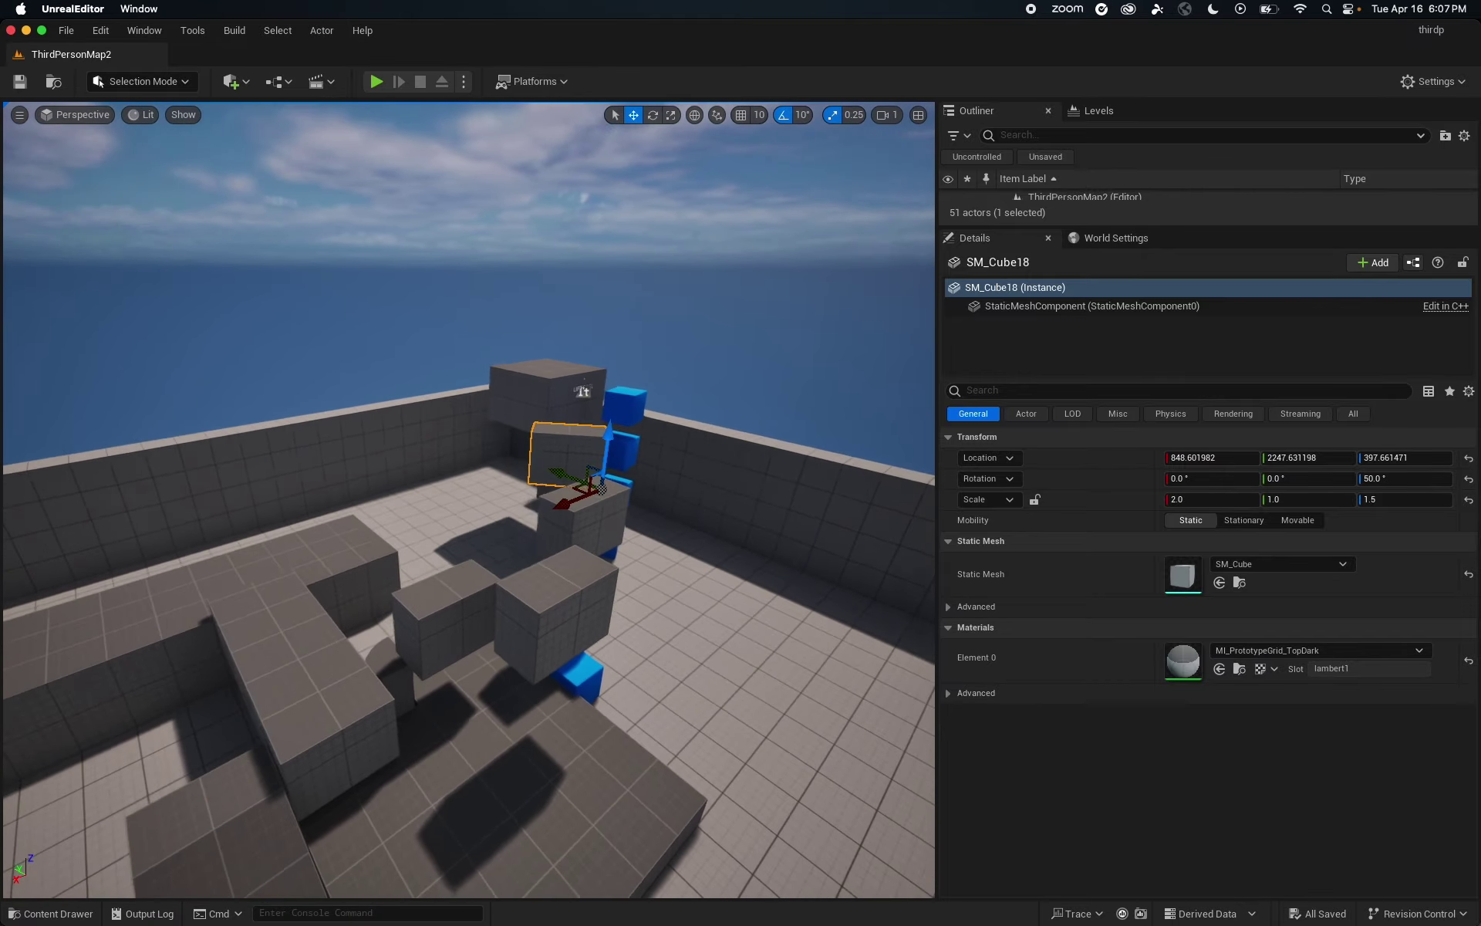
pyautogui.moveTo(287, 569); pyautogui.dragTo(282, 531, button='right')
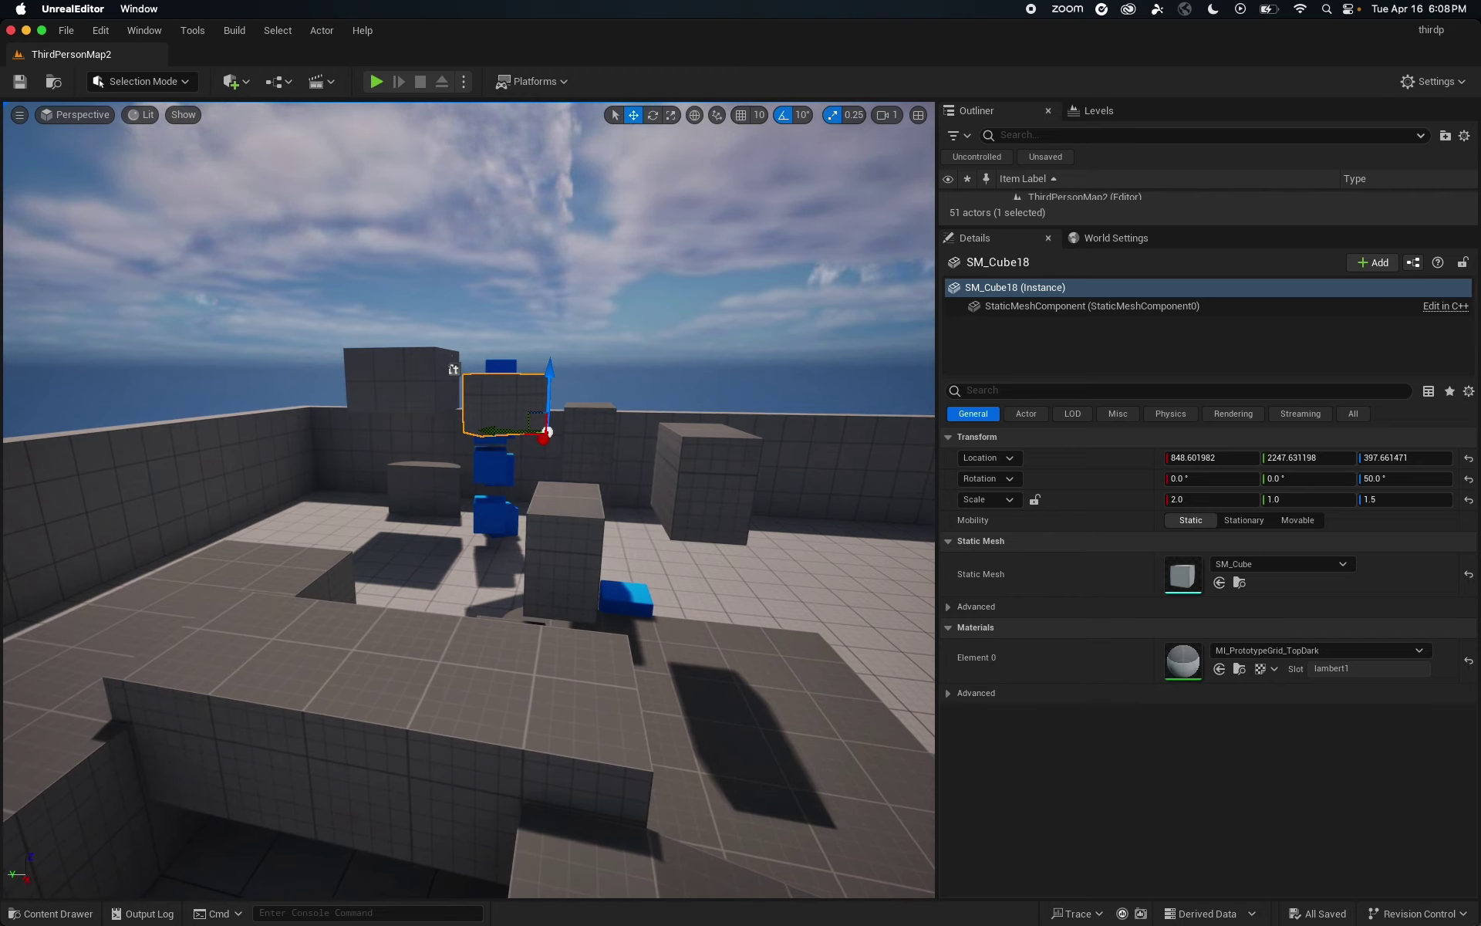
pyautogui.moveTo(676, 502); pyautogui.dragTo(593, 498, button='right')
pyautogui.press('d')
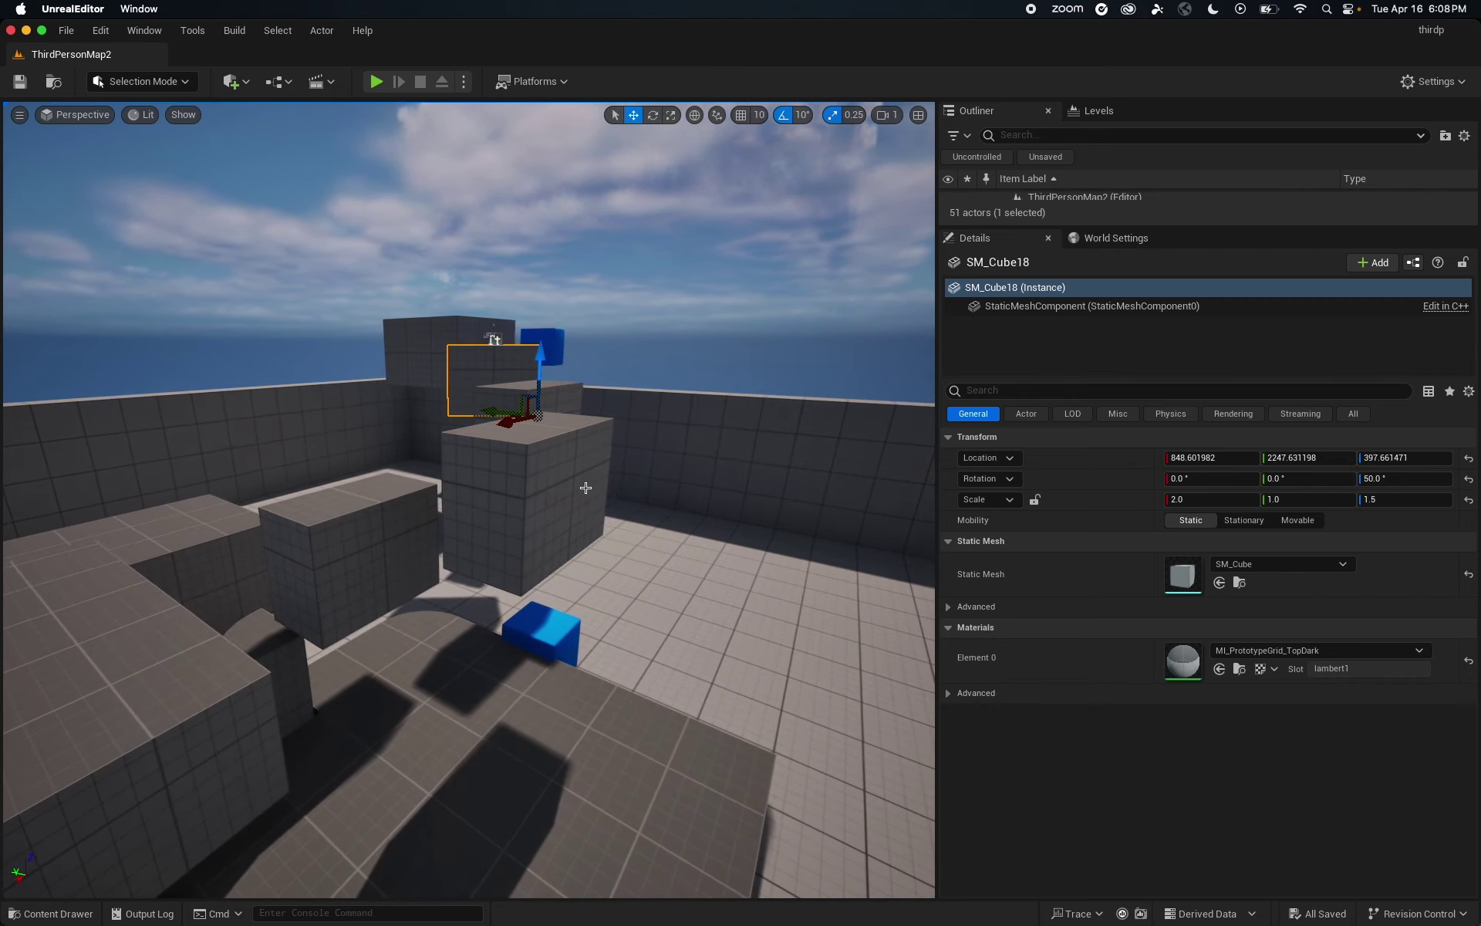
# - Select the two nearest floating blocks one after the other and examine their spacing and the blue cube stacks from around the level
pyautogui.click(572, 483)
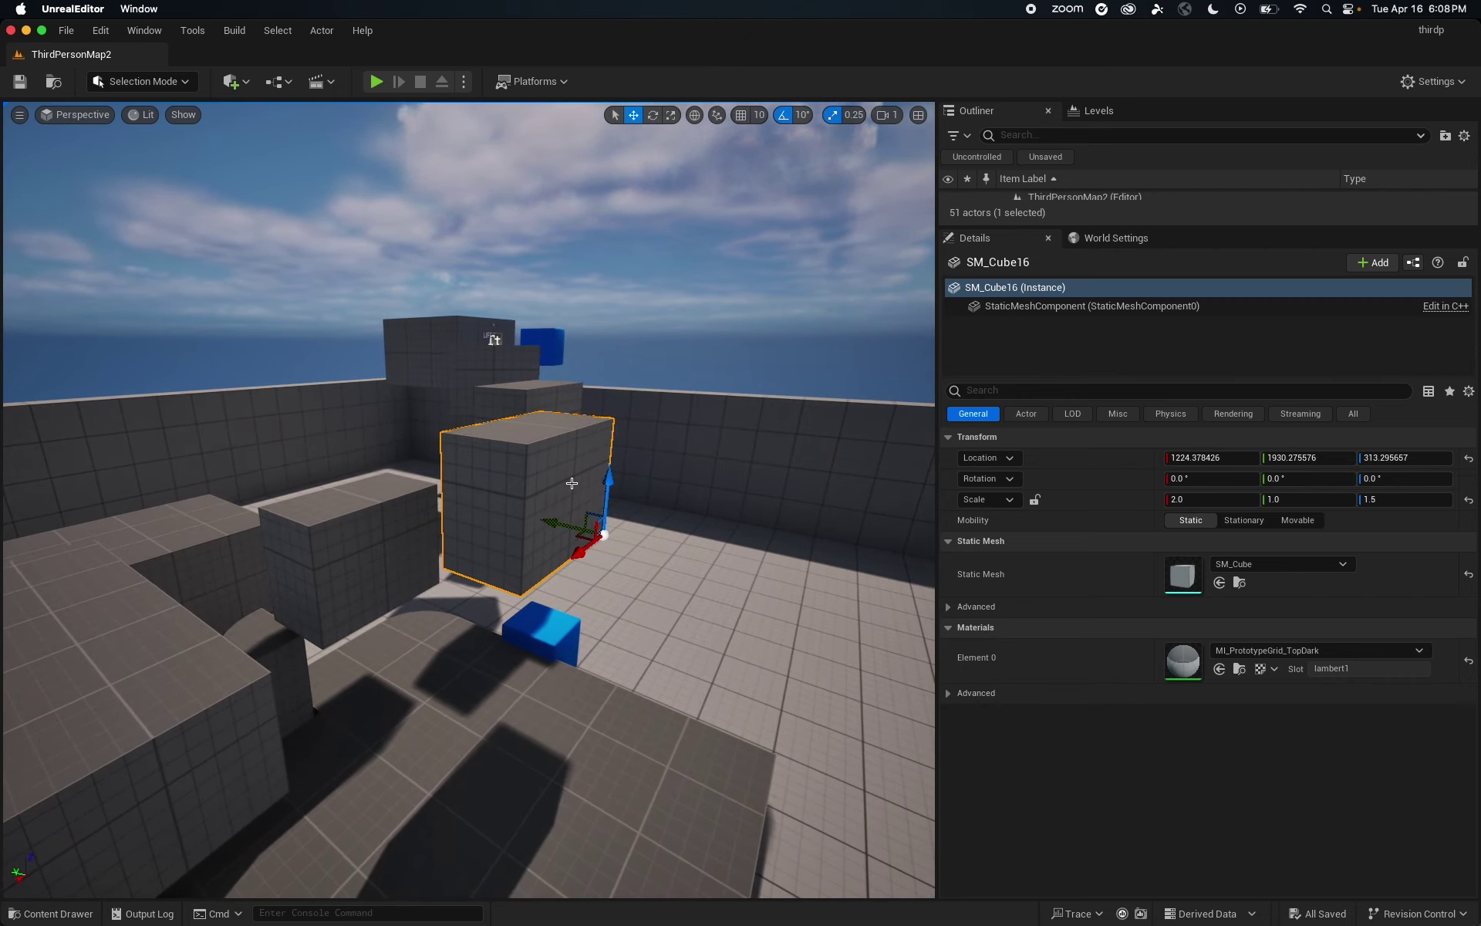
pyautogui.click(425, 490)
pyautogui.moveTo(535, 498); pyautogui.dragTo(543, 495, button='right')
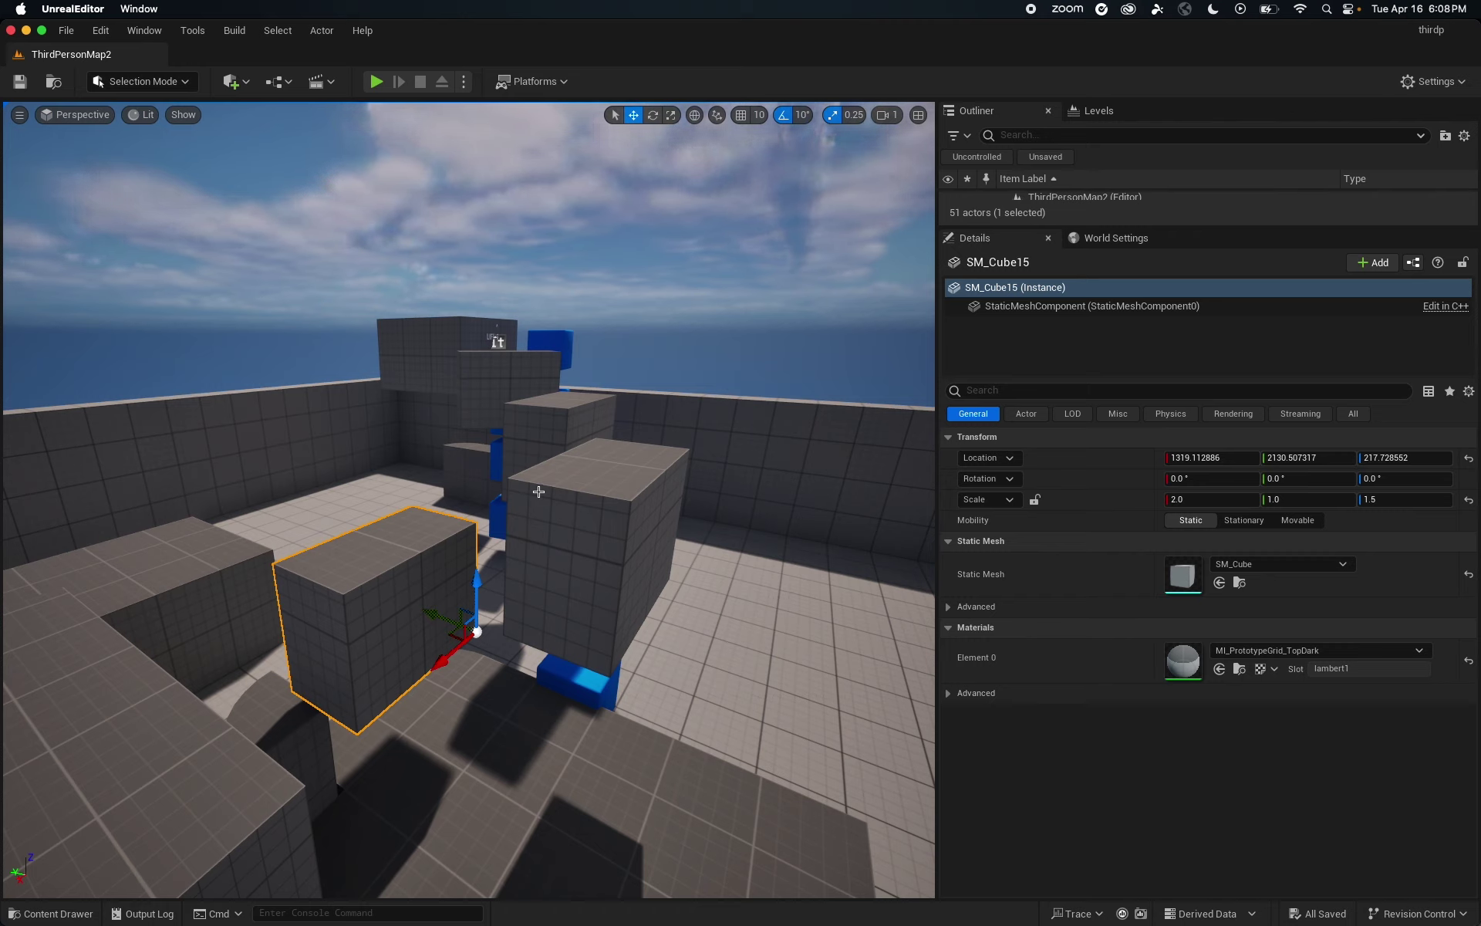
pyautogui.moveTo(539, 492); pyautogui.dragTo(539, 492, button='right')
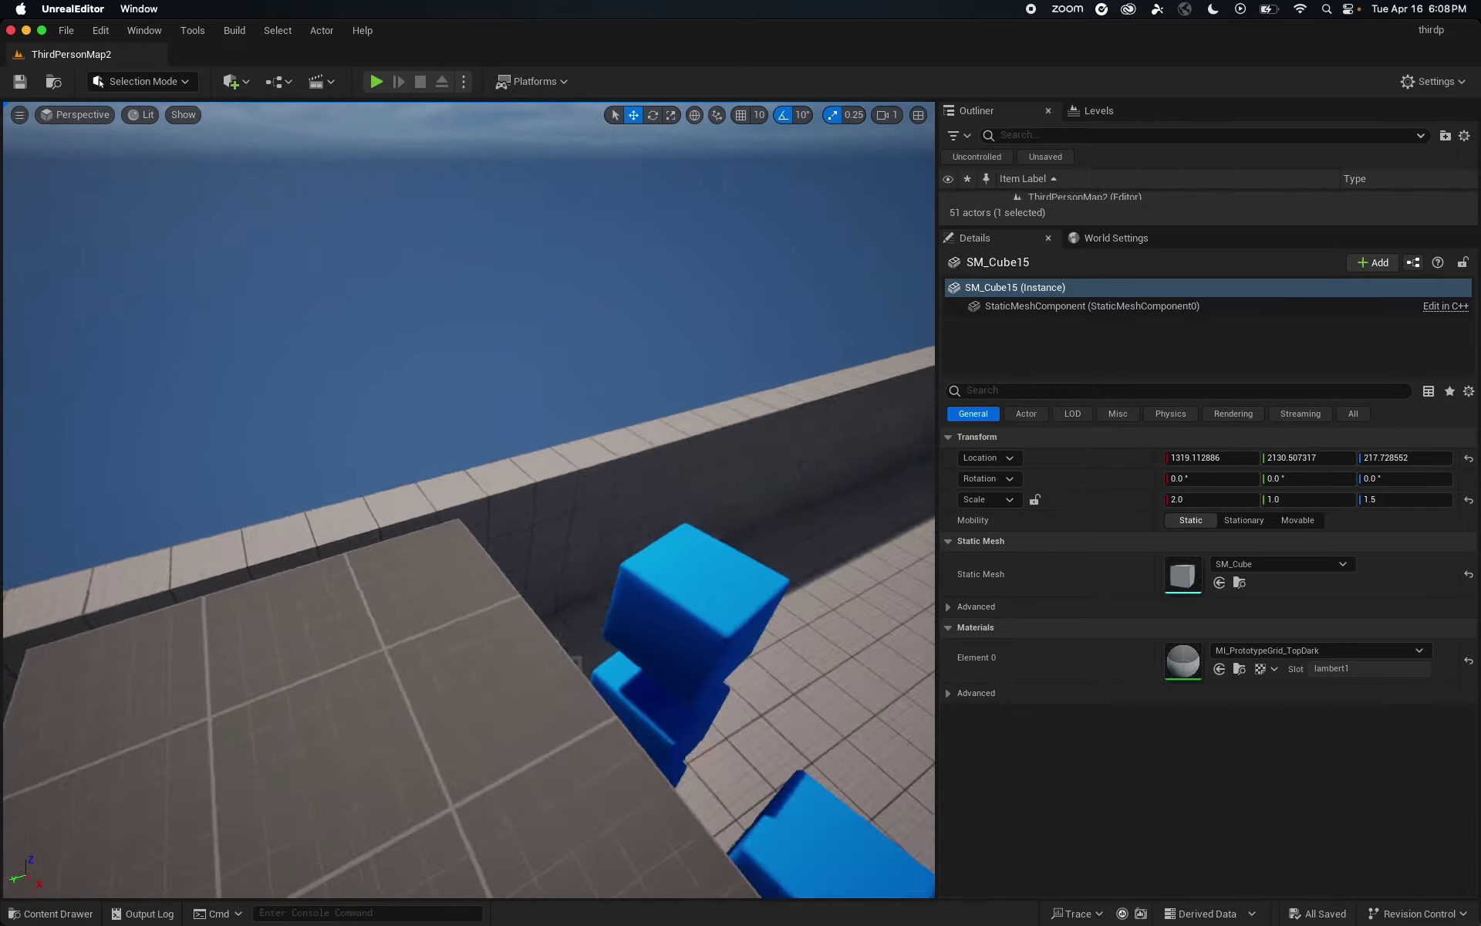
pyautogui.moveTo(469, 500); pyautogui.dragTo(879, 413, button='right')
pyautogui.moveTo(388, 345); pyautogui.dragTo(637, 427, button='right')
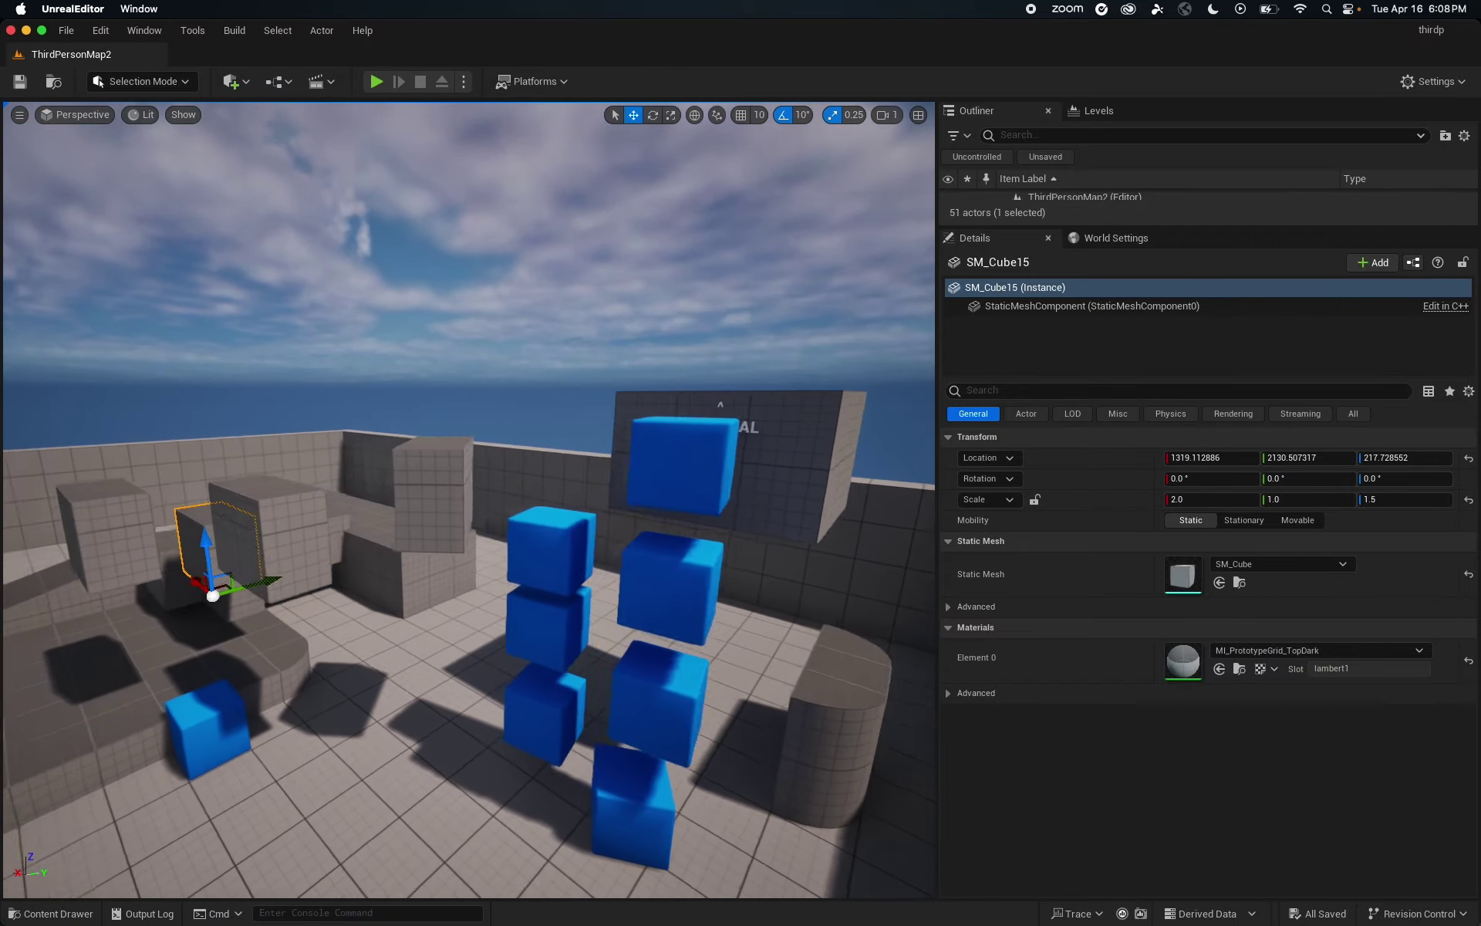
pyautogui.moveTo(345, 484); pyautogui.dragTo(525, 455, button='right')
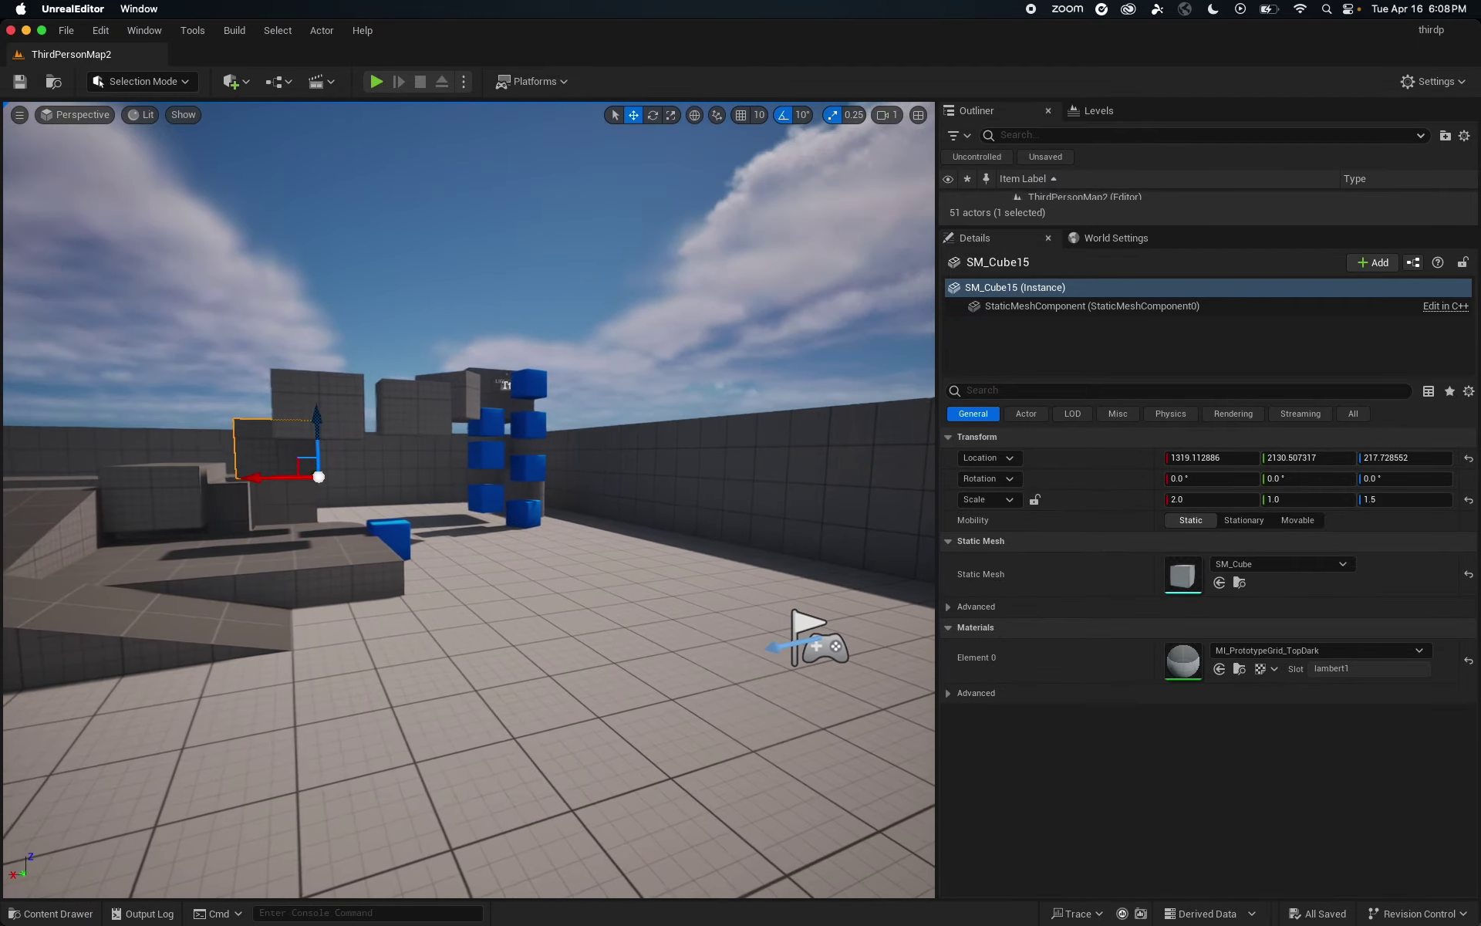
pyautogui.moveTo(350, 487); pyautogui.dragTo(351, 487, button='right')
pyautogui.moveTo(413, 559); pyautogui.dragTo(413, 560, button='right')
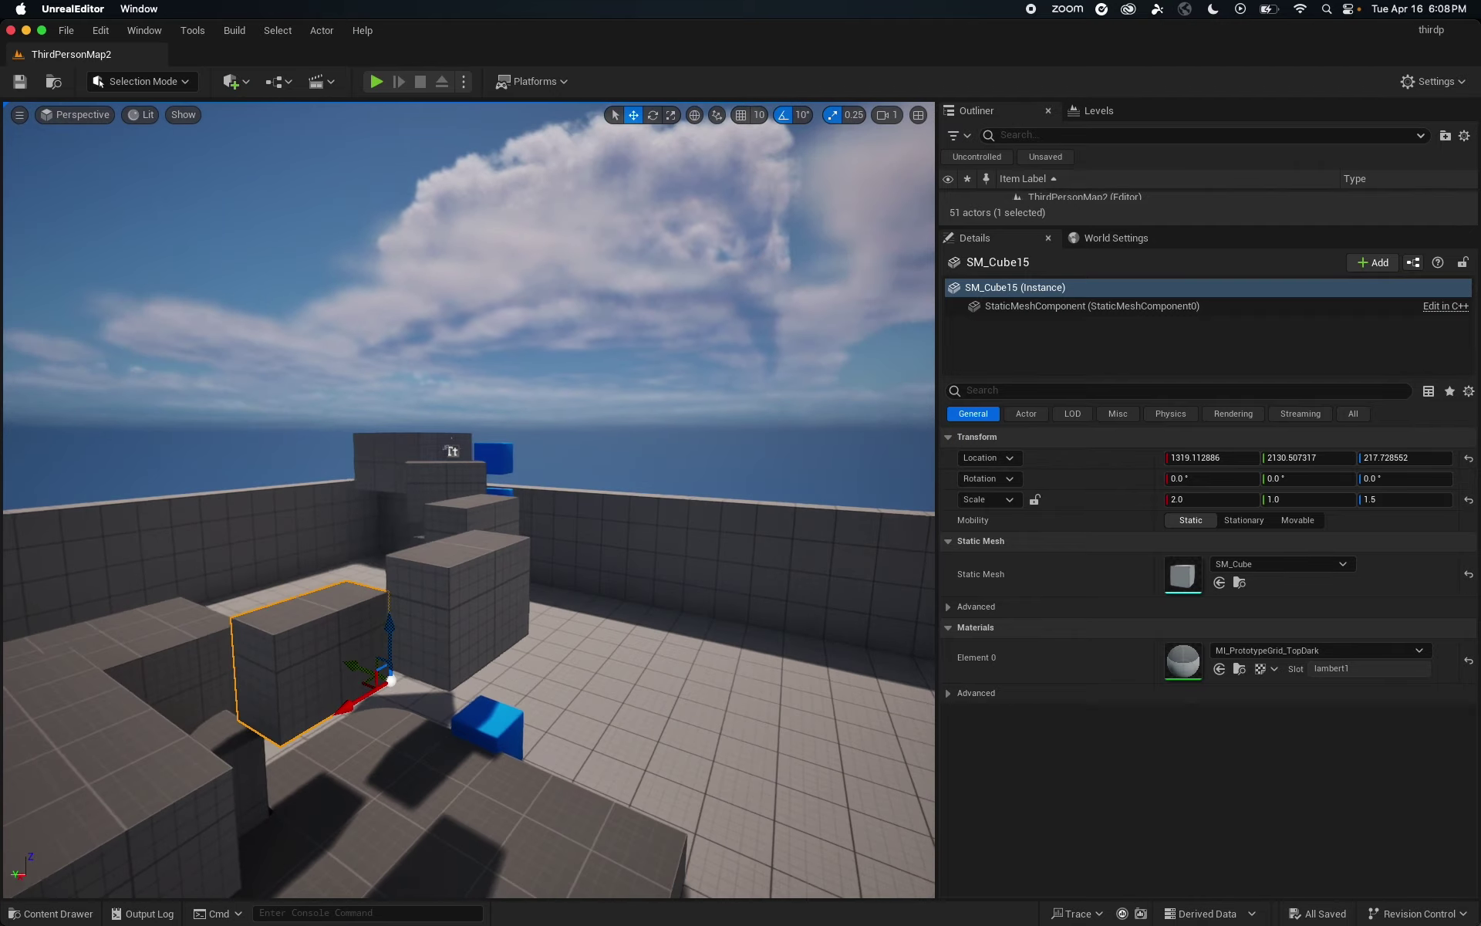
pyautogui.moveTo(464, 638); pyautogui.dragTo(464, 638, button='right')
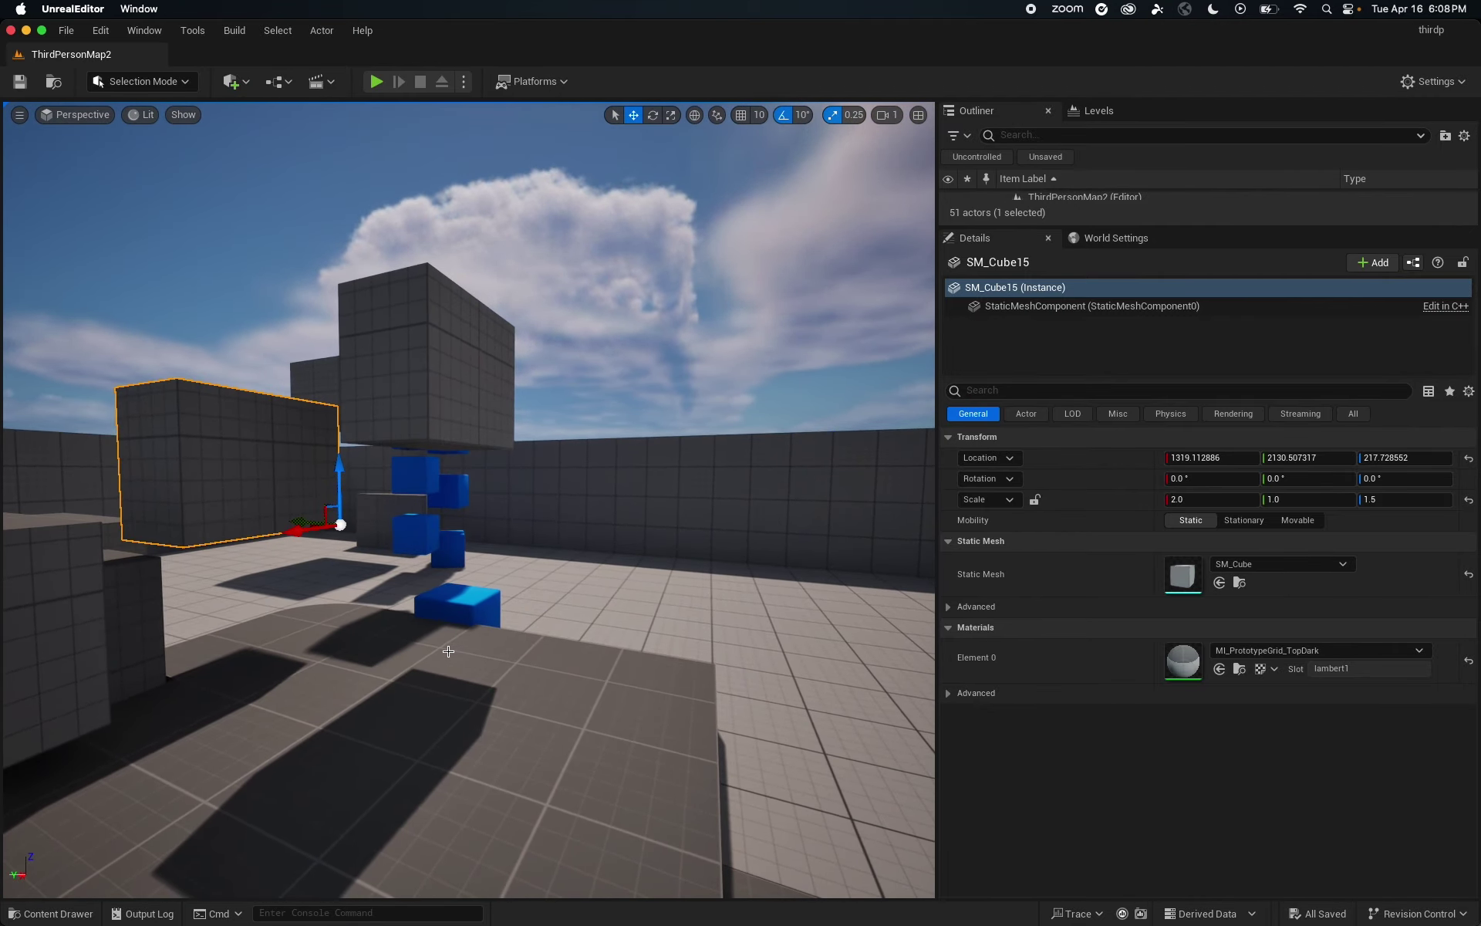
pyautogui.moveTo(383, 553); pyautogui.dragTo(383, 552, button='right')
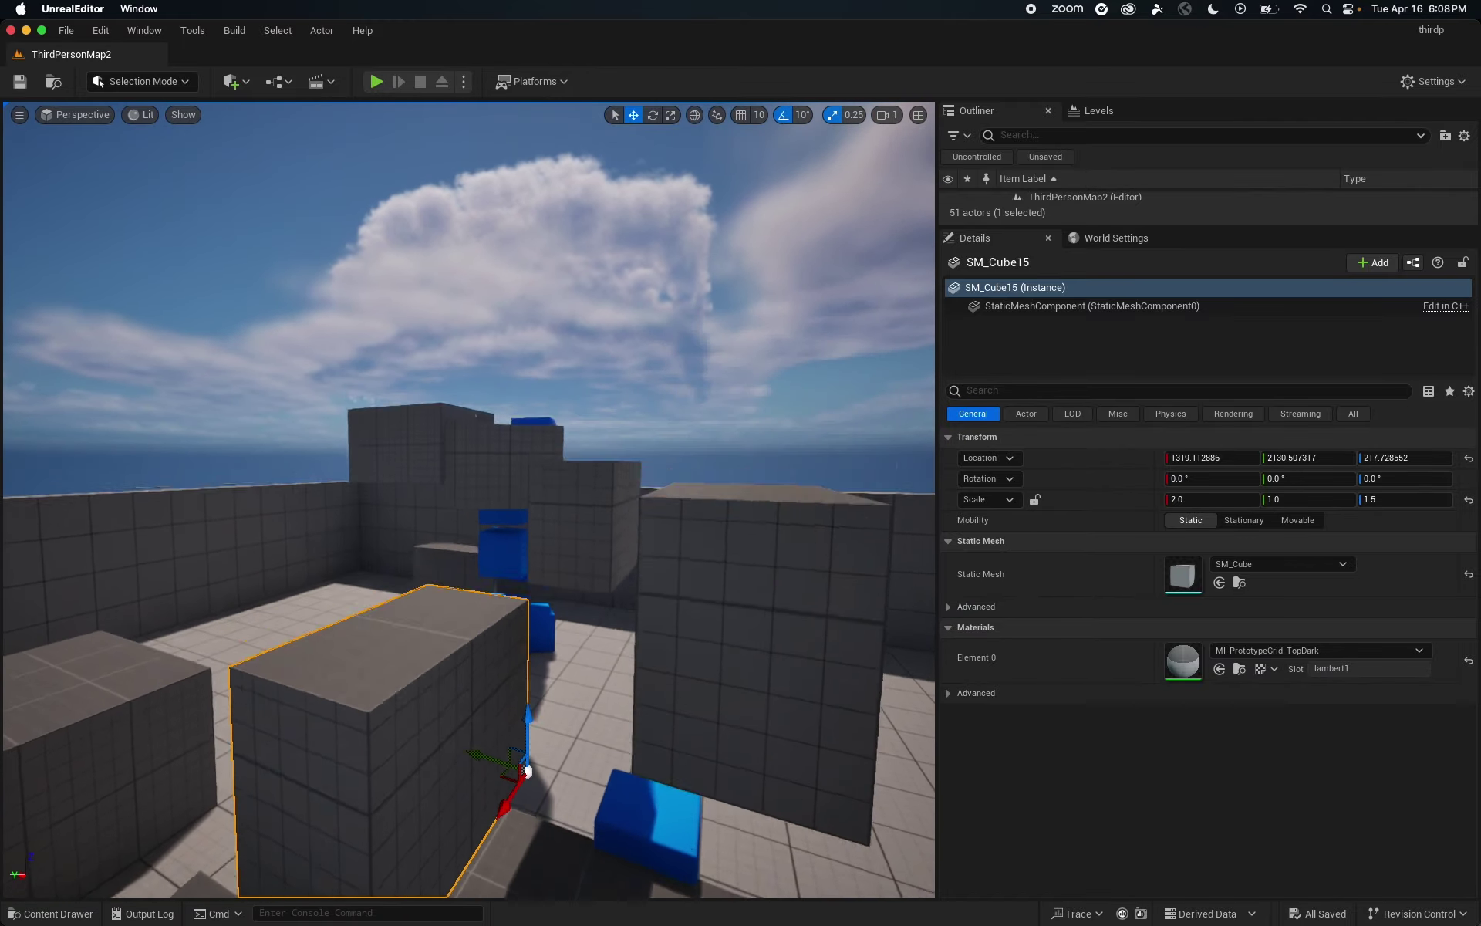
# - Examine the gaps between the floating blocks up close and select the one just before the angled block
pyautogui.moveTo(575, 527); pyautogui.dragTo(575, 527, button='right')
pyautogui.moveTo(573, 527); pyautogui.dragTo(563, 527, button='right')
pyautogui.press('e')
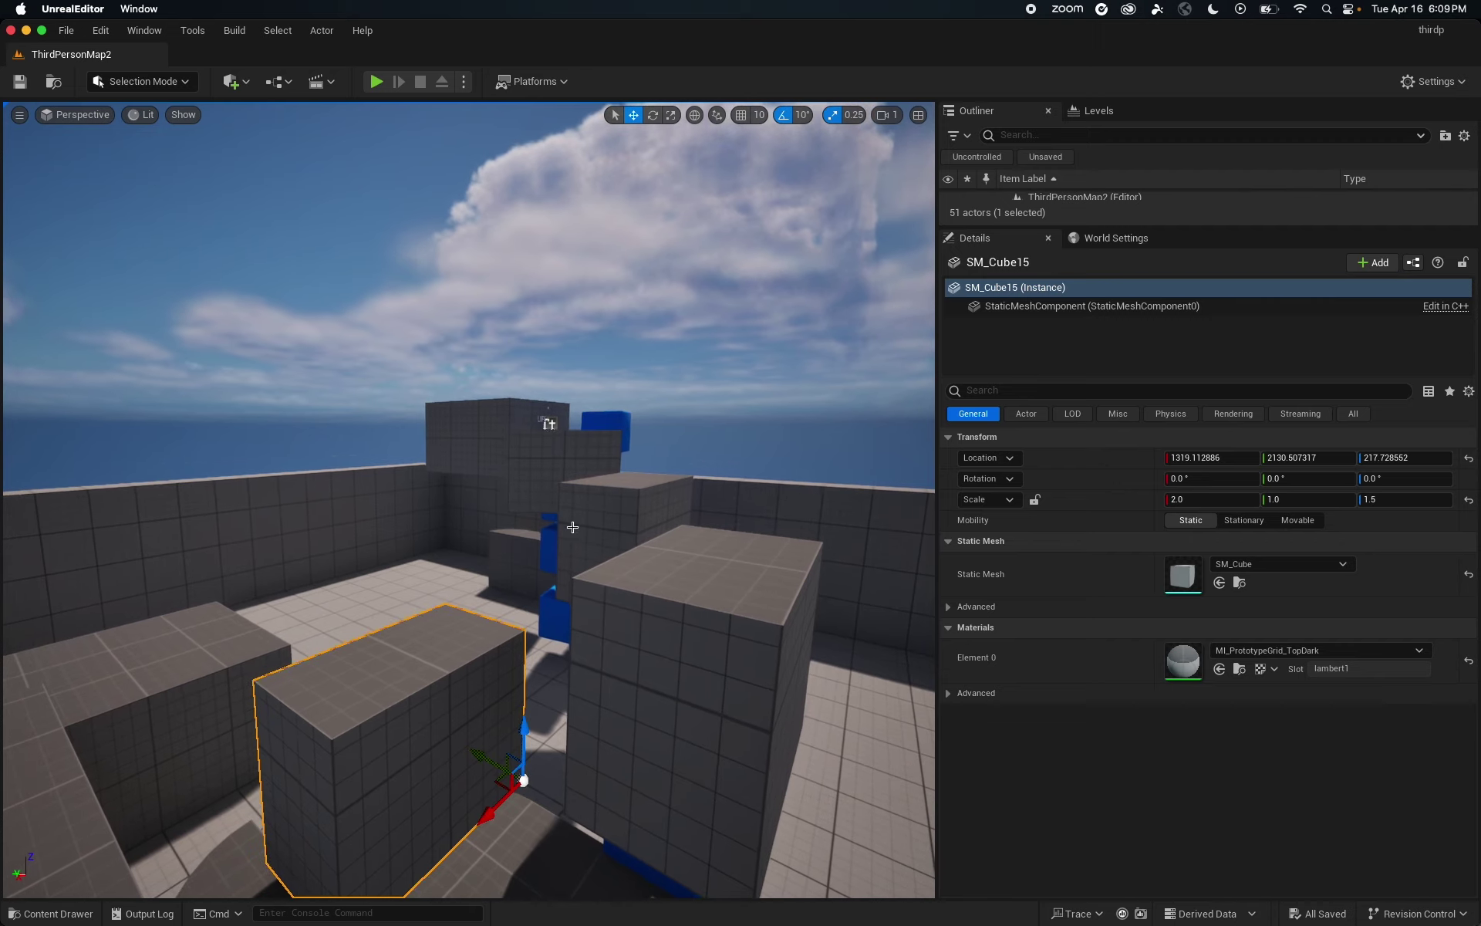
pyautogui.press('a')
pyautogui.moveTo(526, 588); pyautogui.dragTo(540, 588, button='right')
pyautogui.click(628, 532)
pyautogui.press('d')
pyautogui.moveTo(628, 533); pyautogui.dragTo(607, 544, button='right')
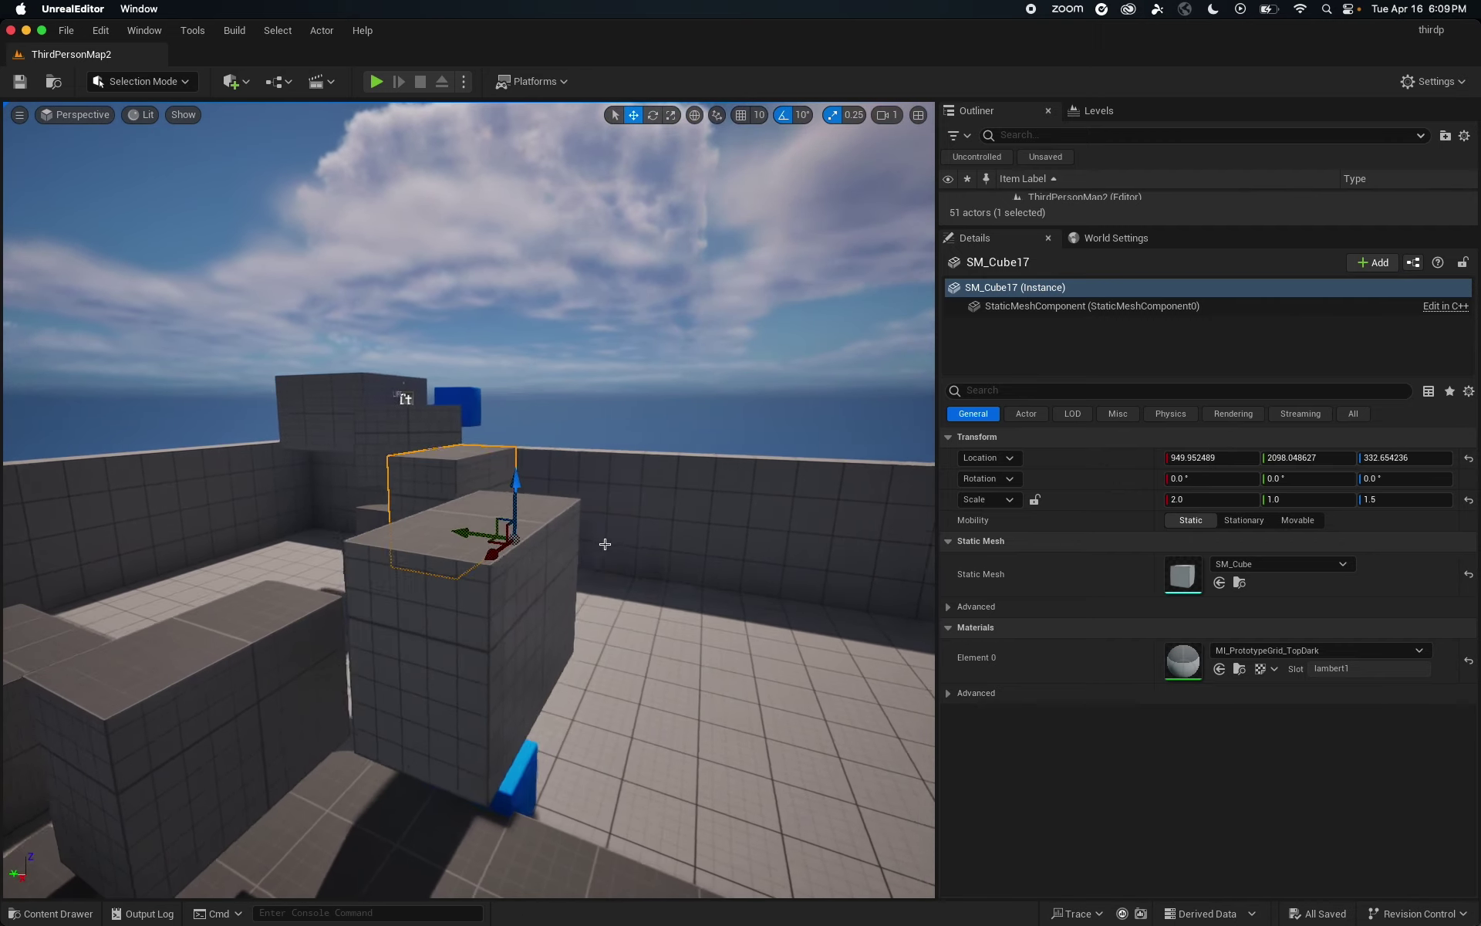
# - Raise the large floating block above the blue cube to a height of about 316.3, try rotating it, and undo the rotation
pyautogui.click(604, 544)
pyautogui.click(546, 579)
pyautogui.moveTo(555, 598)
pyautogui.mouseDown()
pyautogui.moveTo(550, 704)
pyautogui.moveTo(555, 528)
pyautogui.moveTo(557, 667)
pyautogui.moveTo(560, 652)
pyautogui.moveTo(557, 616)
pyautogui.moveTo(521, 753)
pyautogui.moveTo(550, 604)
pyautogui.mouseUp()
pyautogui.press('e')
pyautogui.press('super+z')
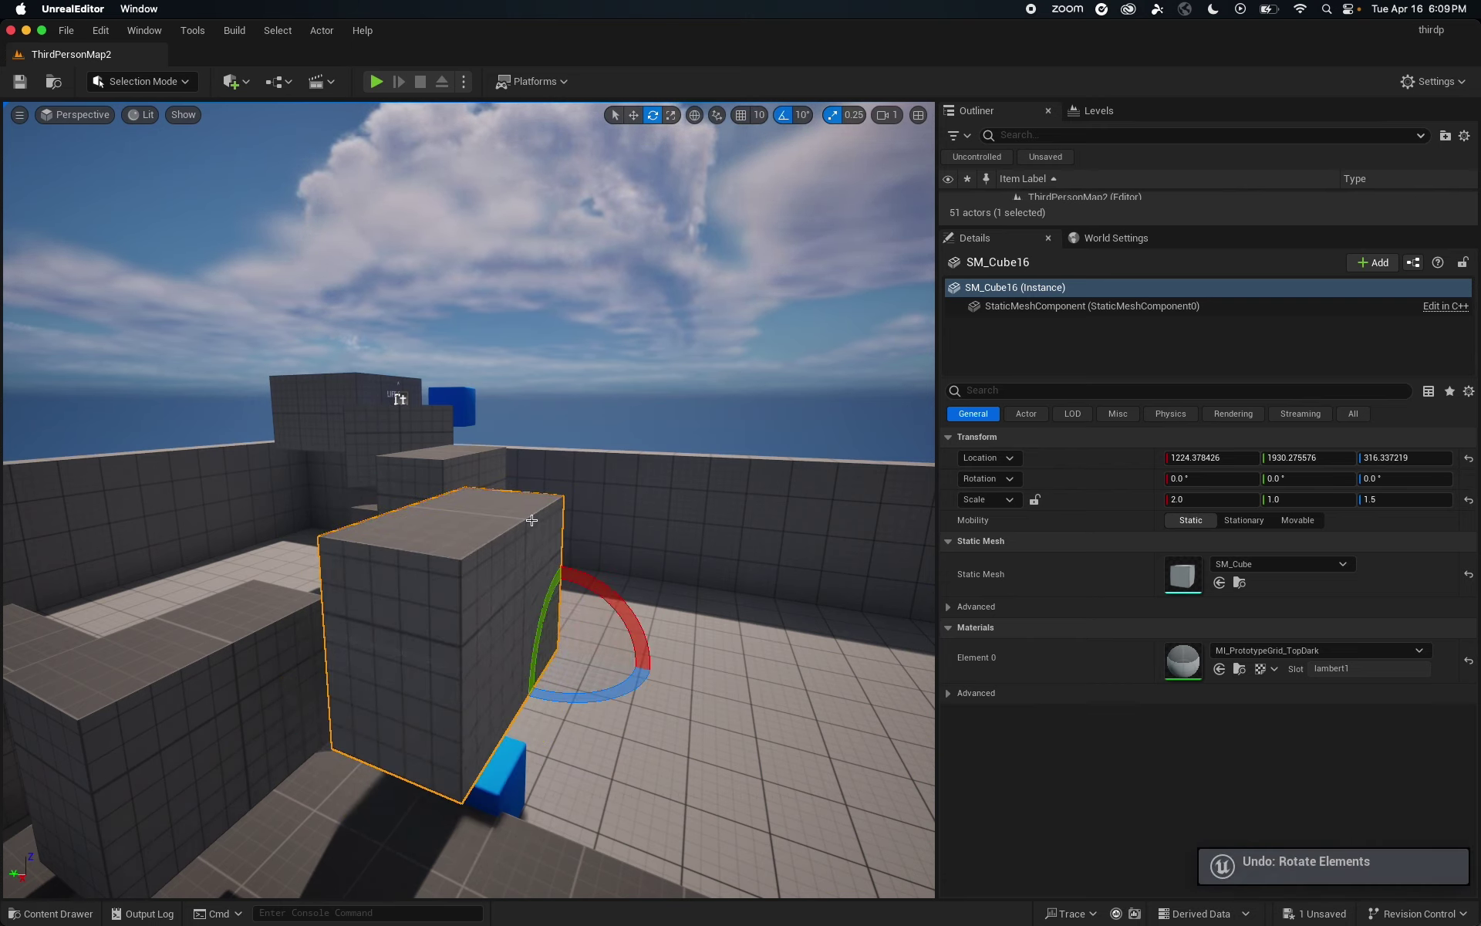
# - Lower the large floating block above the blue cube to a Z location of about 296.5
pyautogui.moveTo(513, 518); pyautogui.dragTo(547, 547, button='right')
pyautogui.press('a')
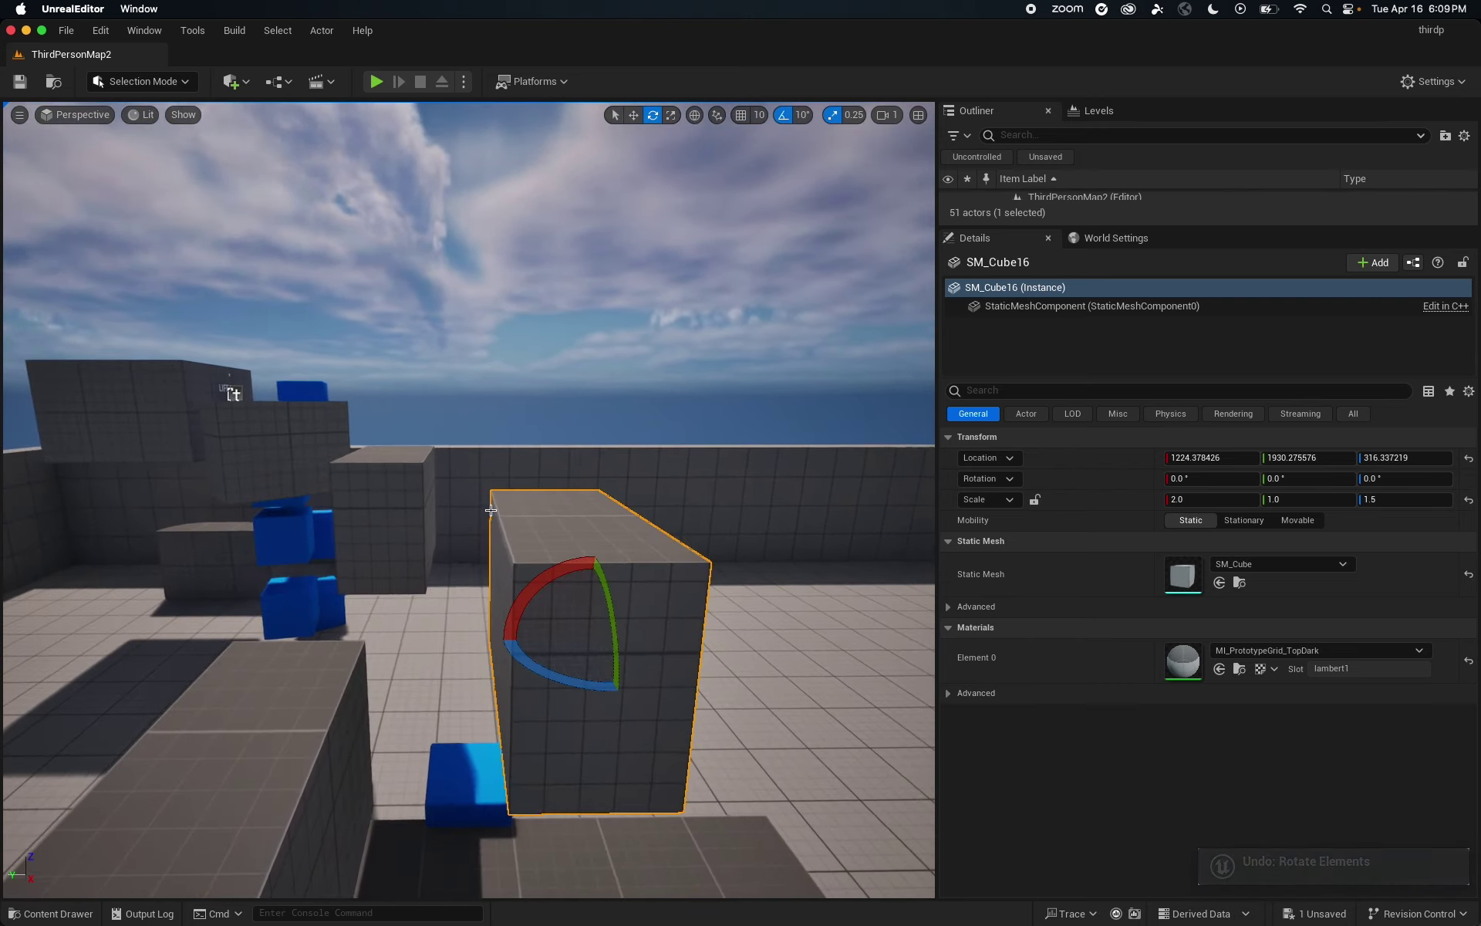
pyautogui.moveTo(591, 578); pyautogui.dragTo(649, 497)
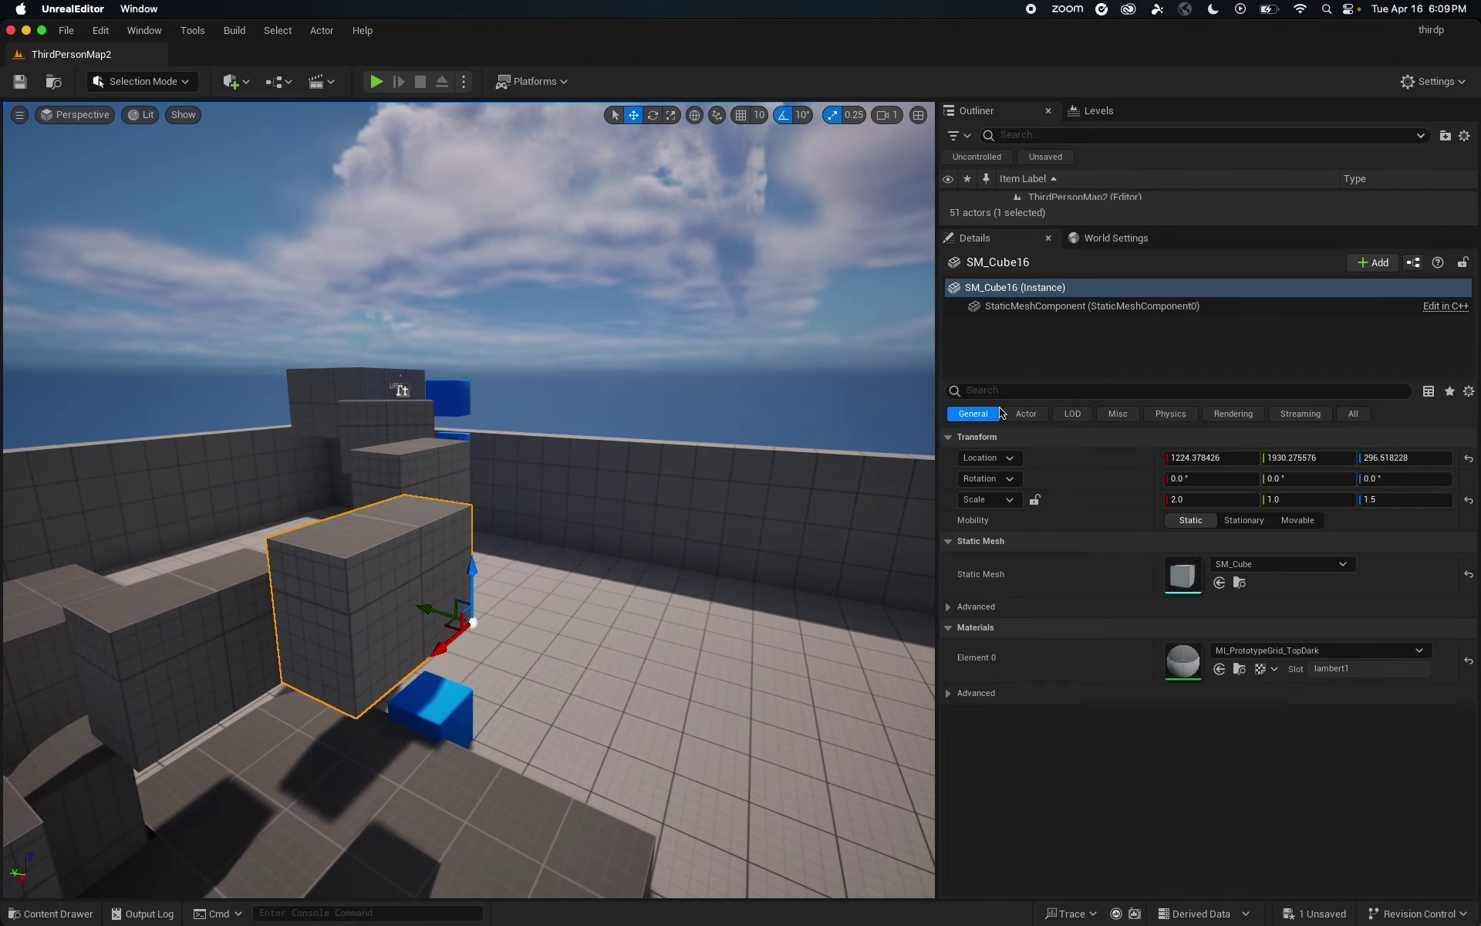
# - Add a Rotating Movement component to the lowered floating block and show its settings
pyautogui.keyDown('alt'); pyautogui.moveTo(807, 486); pyautogui.dragTo(879, 486); pyautogui.keyUp('alt')
pyautogui.moveTo(510, 472); pyautogui.dragTo(510, 540, button='middle')
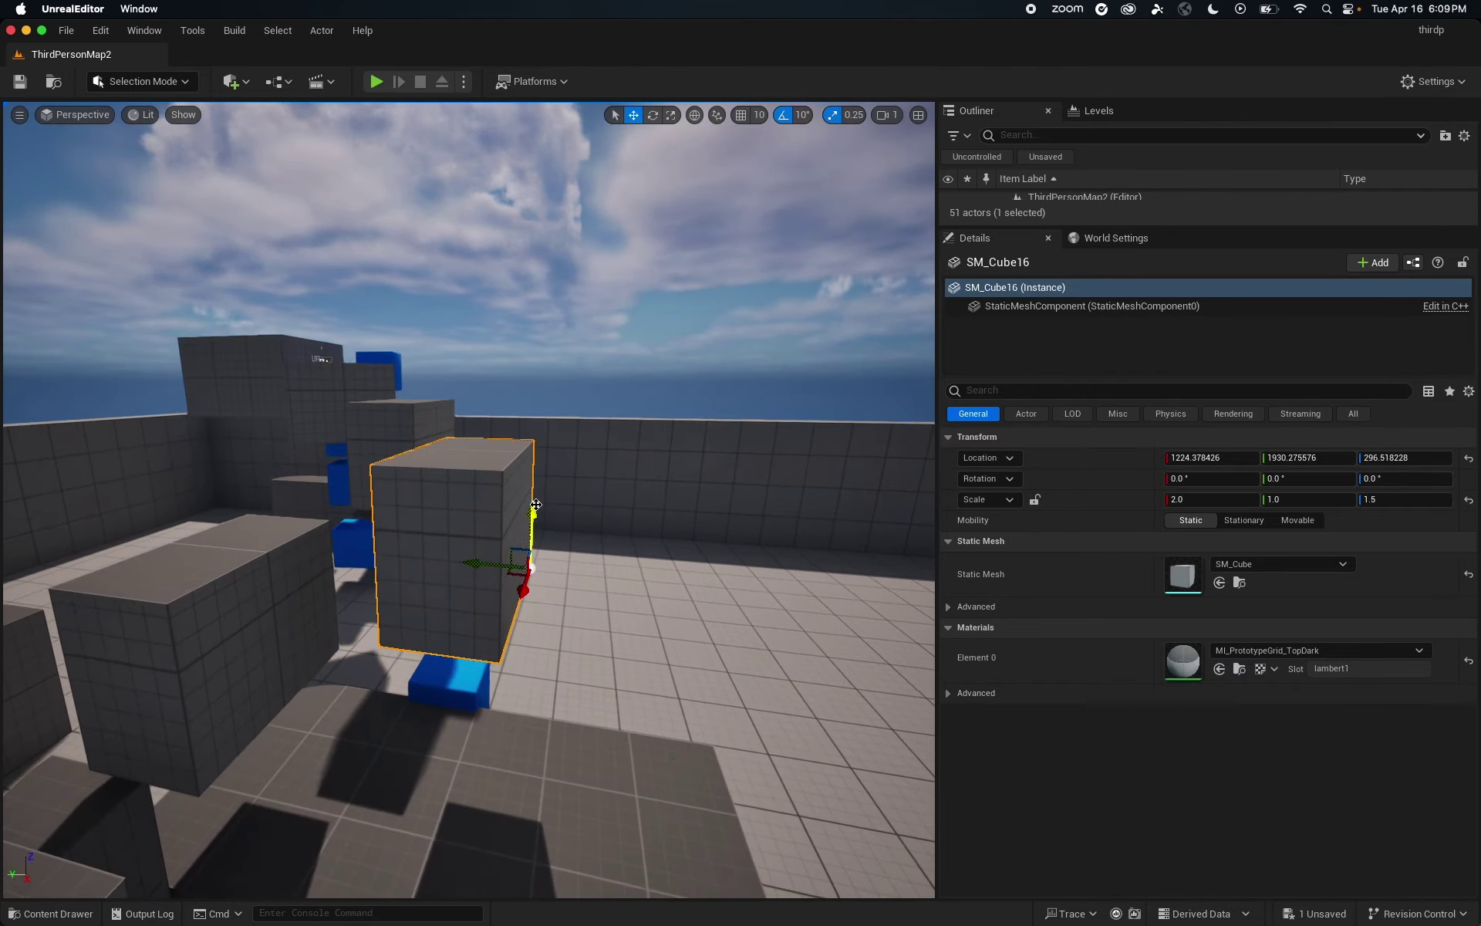
pyautogui.scroll(8, 921, 433)
pyautogui.scroll(-10, 921, 433)
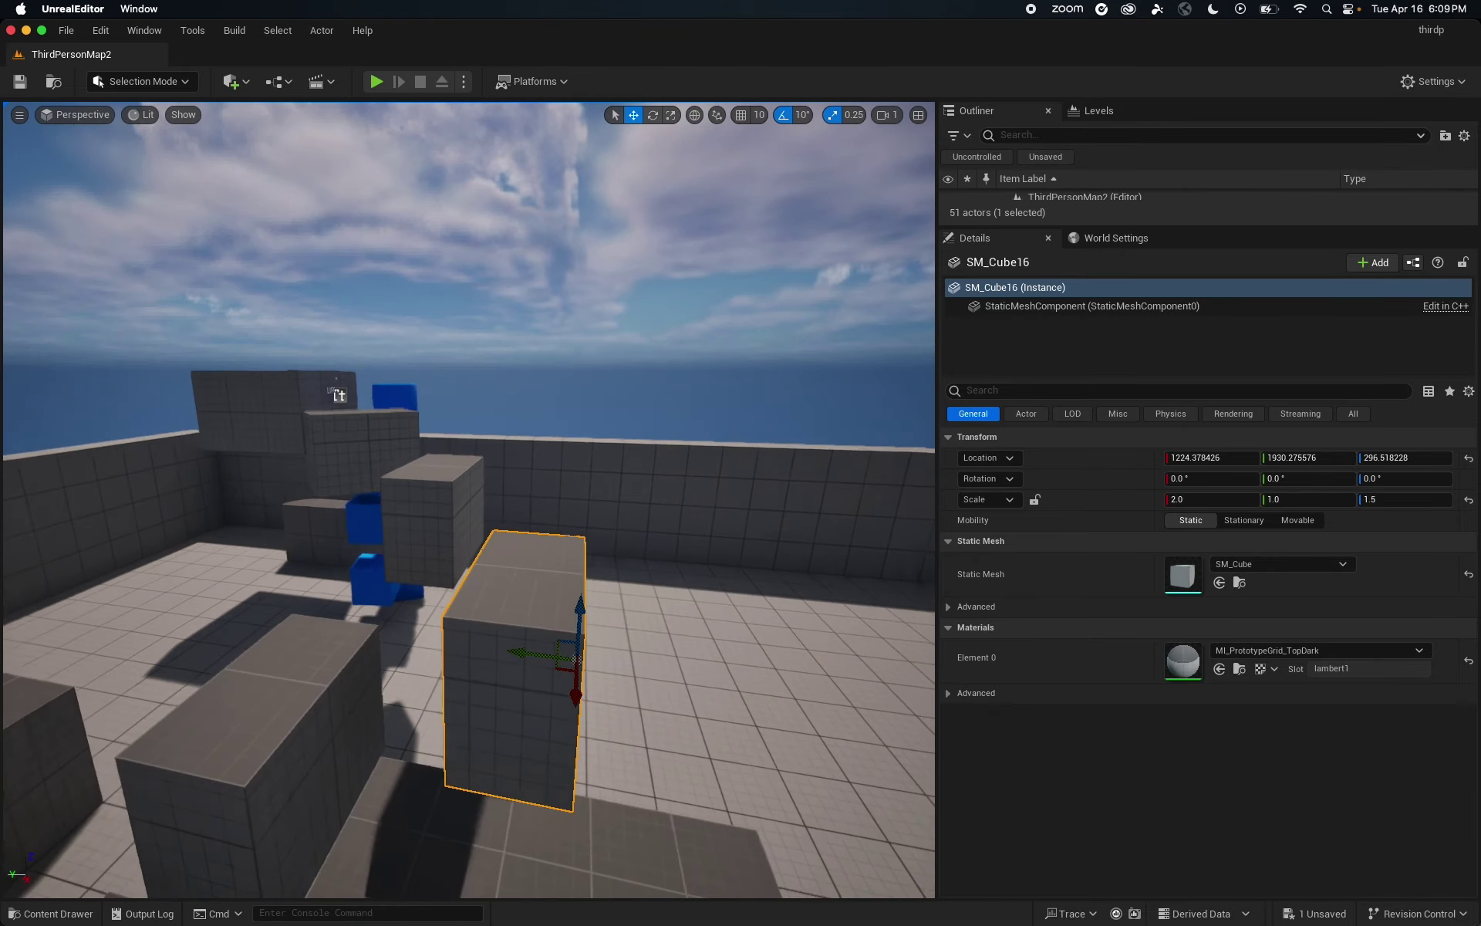
pyautogui.click(1373, 263)
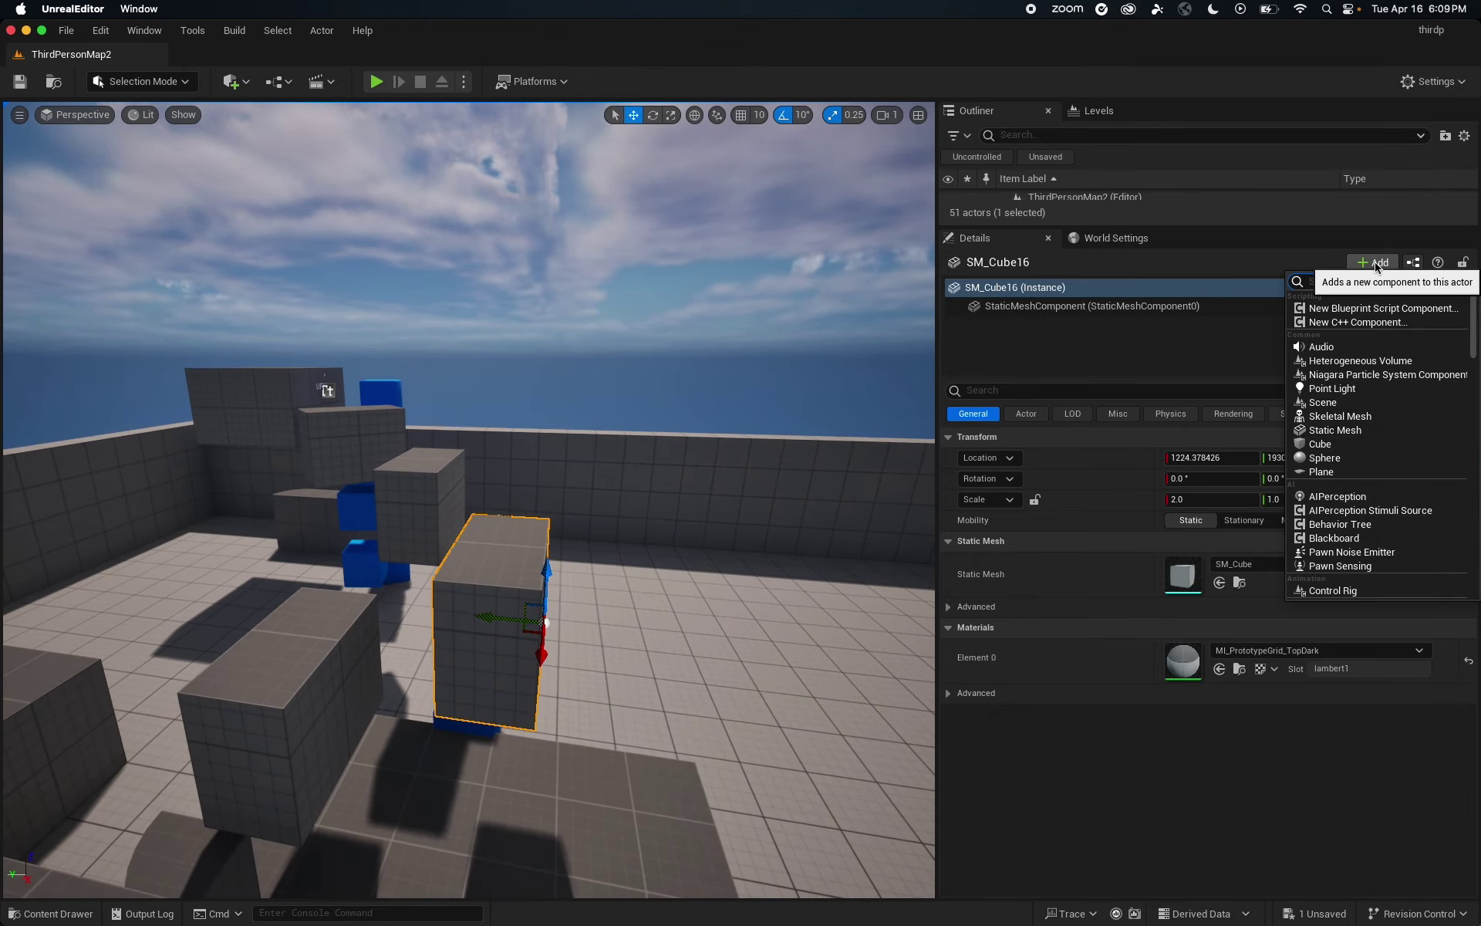
pyautogui.write('rotate')
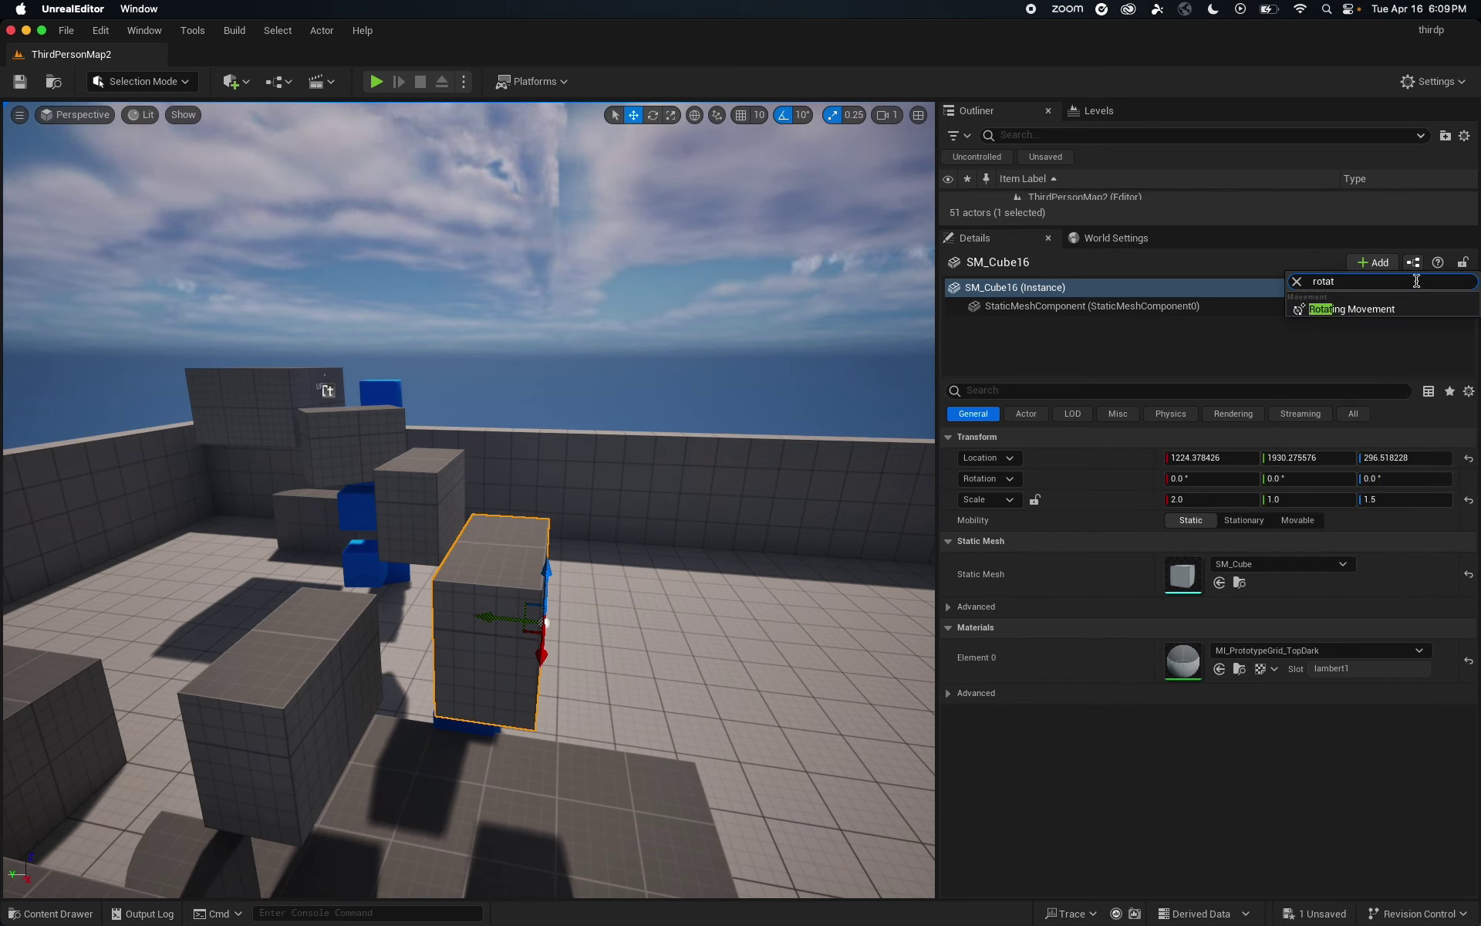
pyautogui.click(1394, 307)
pyautogui.click(1125, 331)
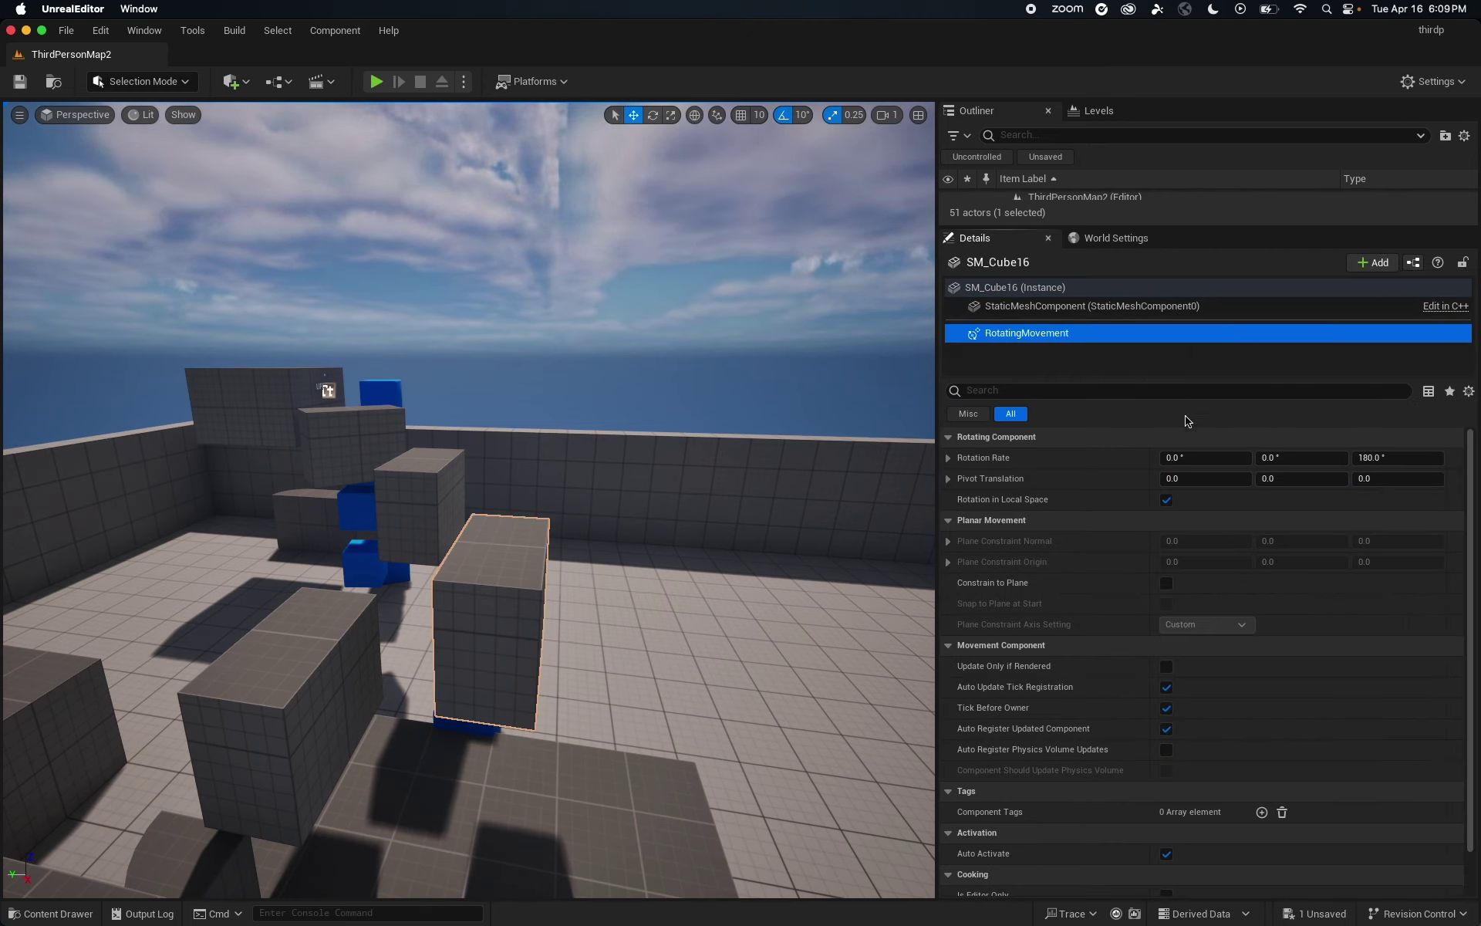
# - Play-test the level by running and jumping toward the rotating block, stop the session, and close the Message Log
pyautogui.click(376, 81)
pyautogui.press('w')
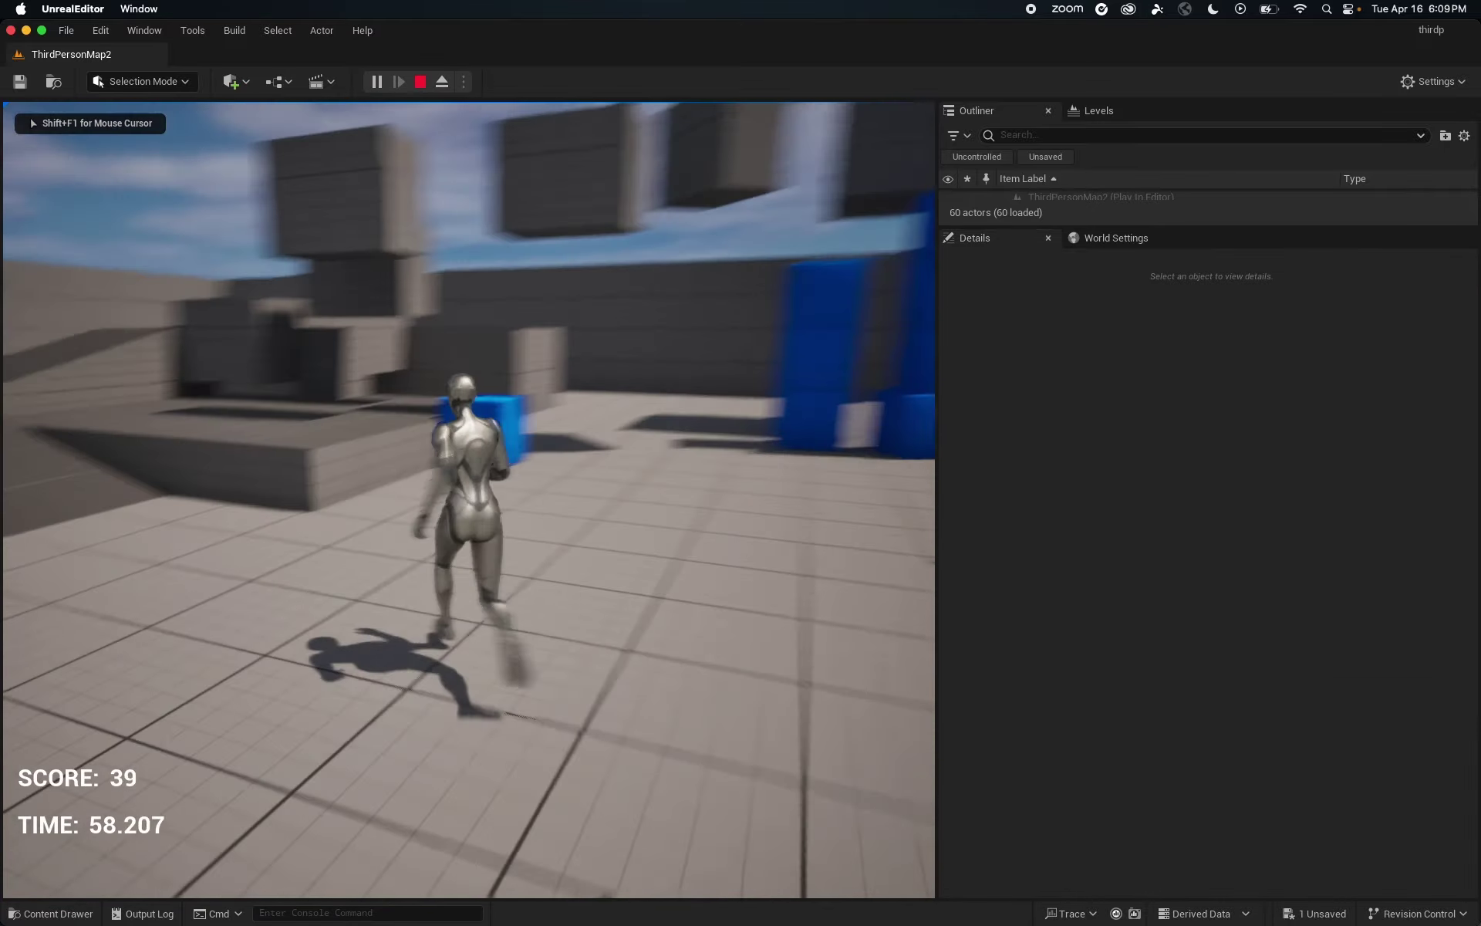
pyautogui.press('space')
pyautogui.press('s')
pyautogui.press('space')
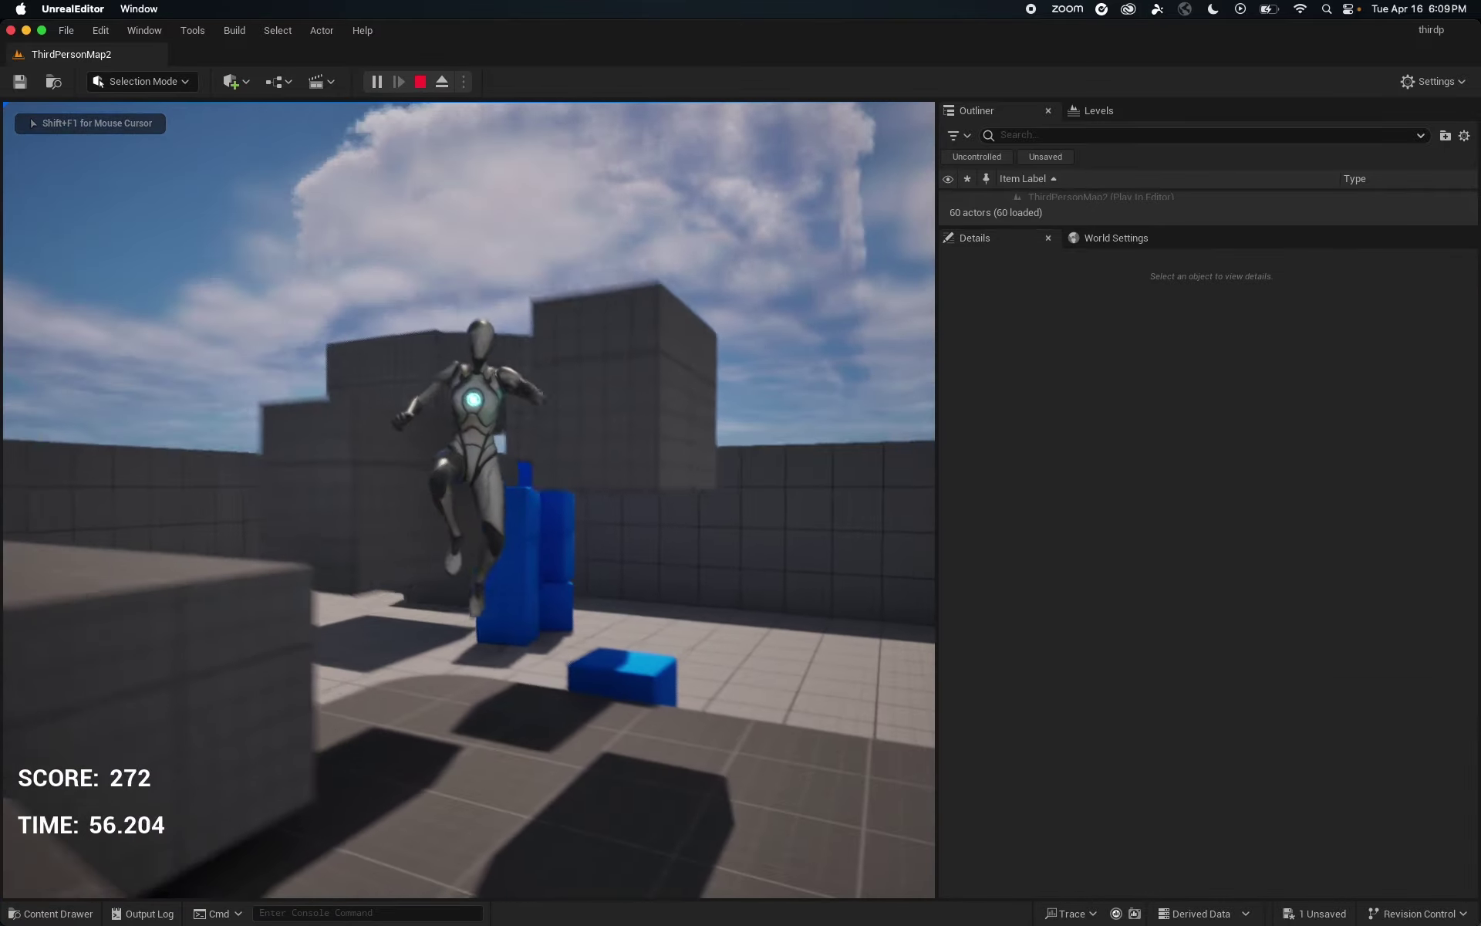
pyautogui.press('w')
pyautogui.press('space')
pyautogui.press('w')
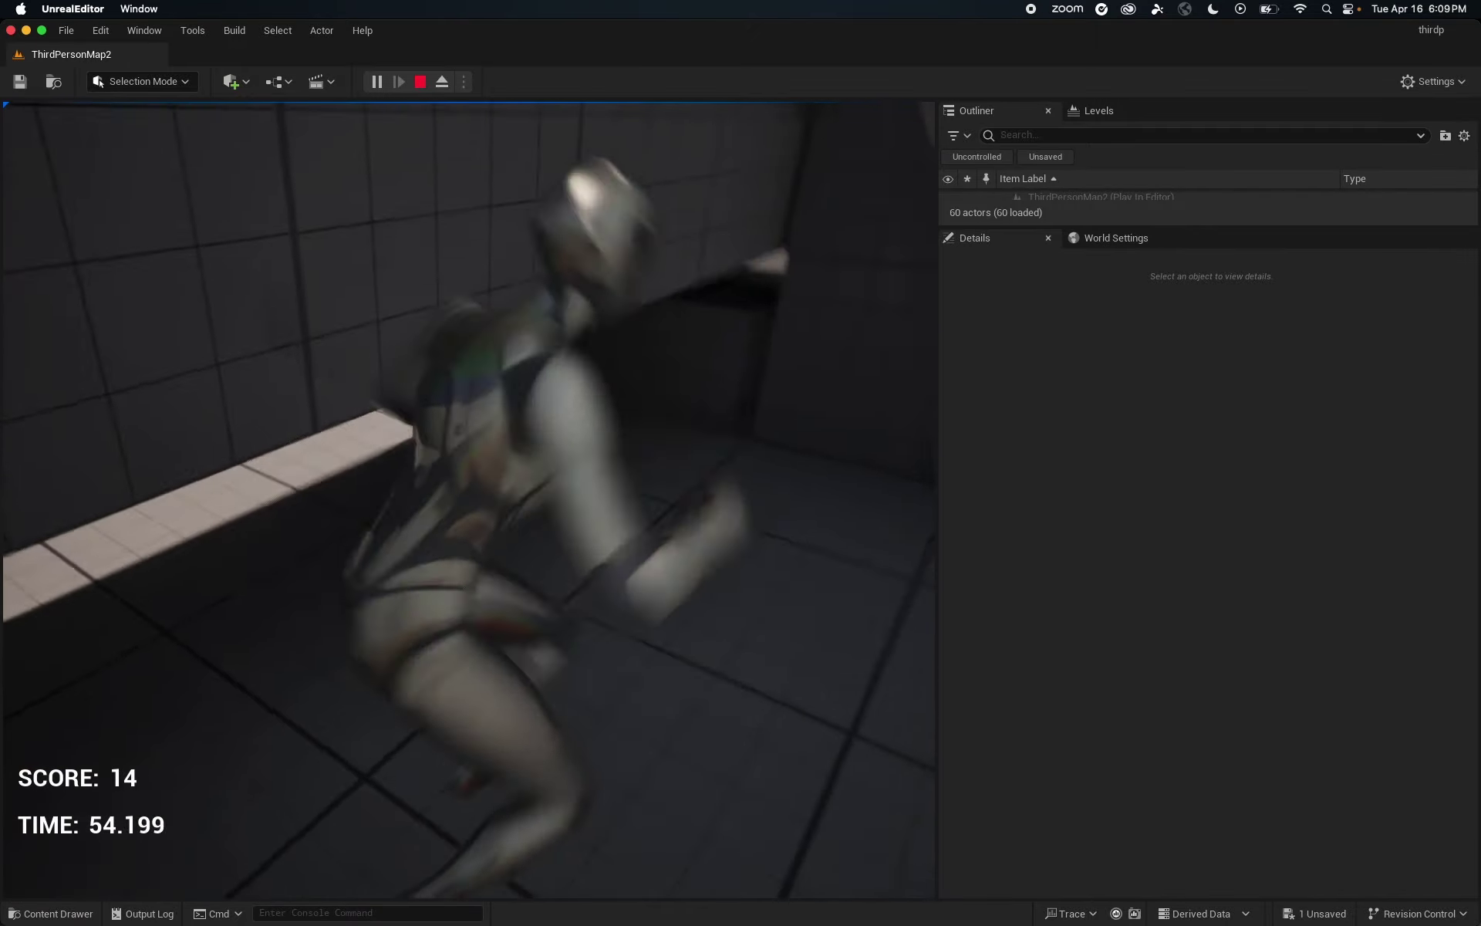
pyautogui.press('space')
pyautogui.press('w')
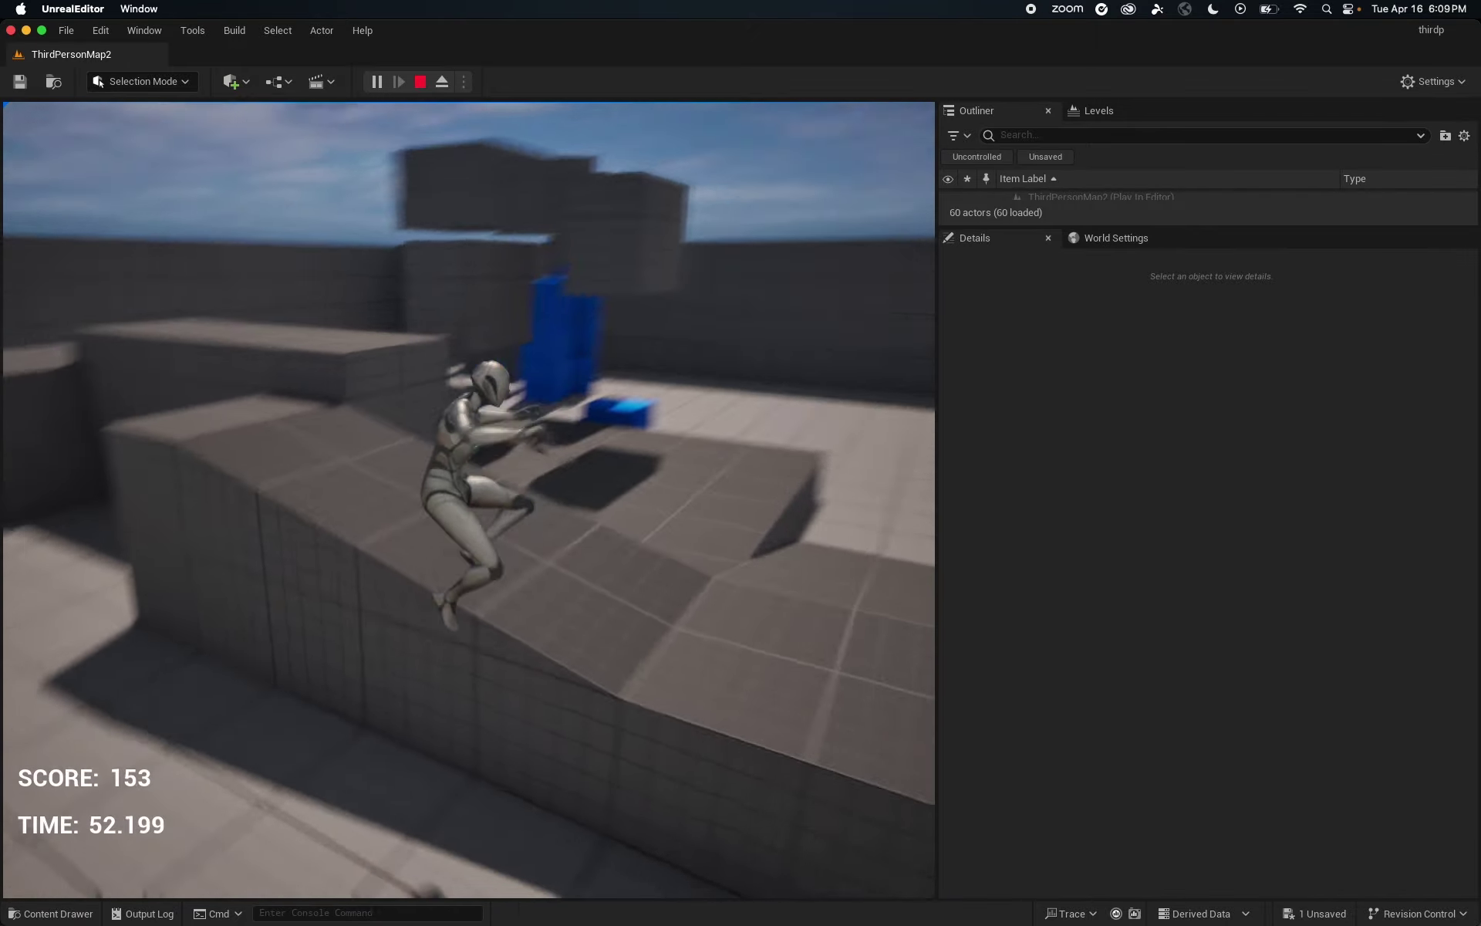
pyautogui.press('Escape')
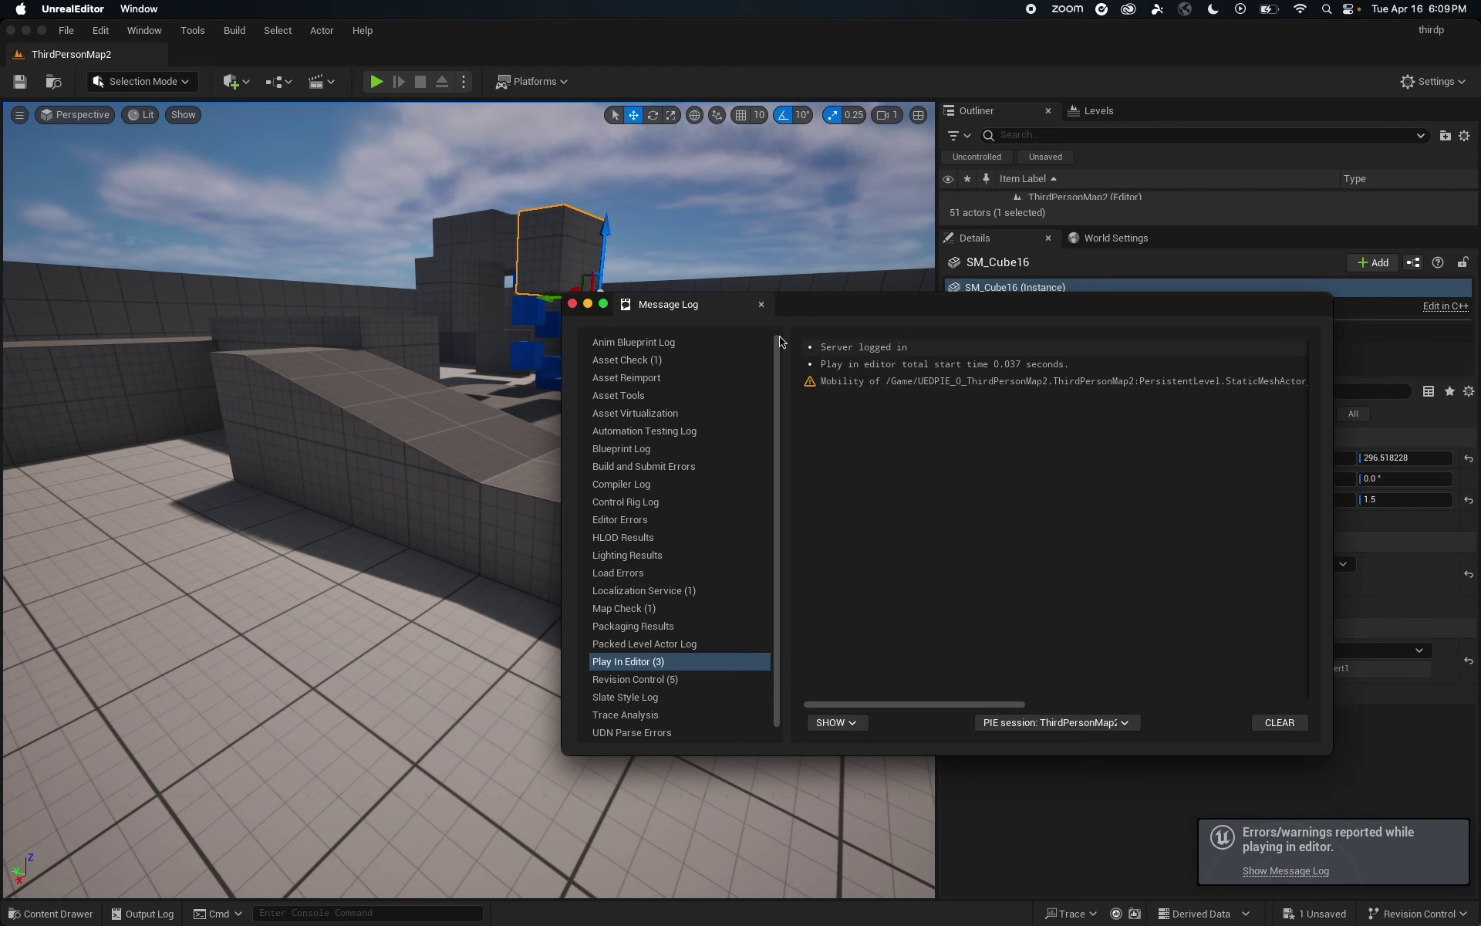
pyautogui.click(573, 304)
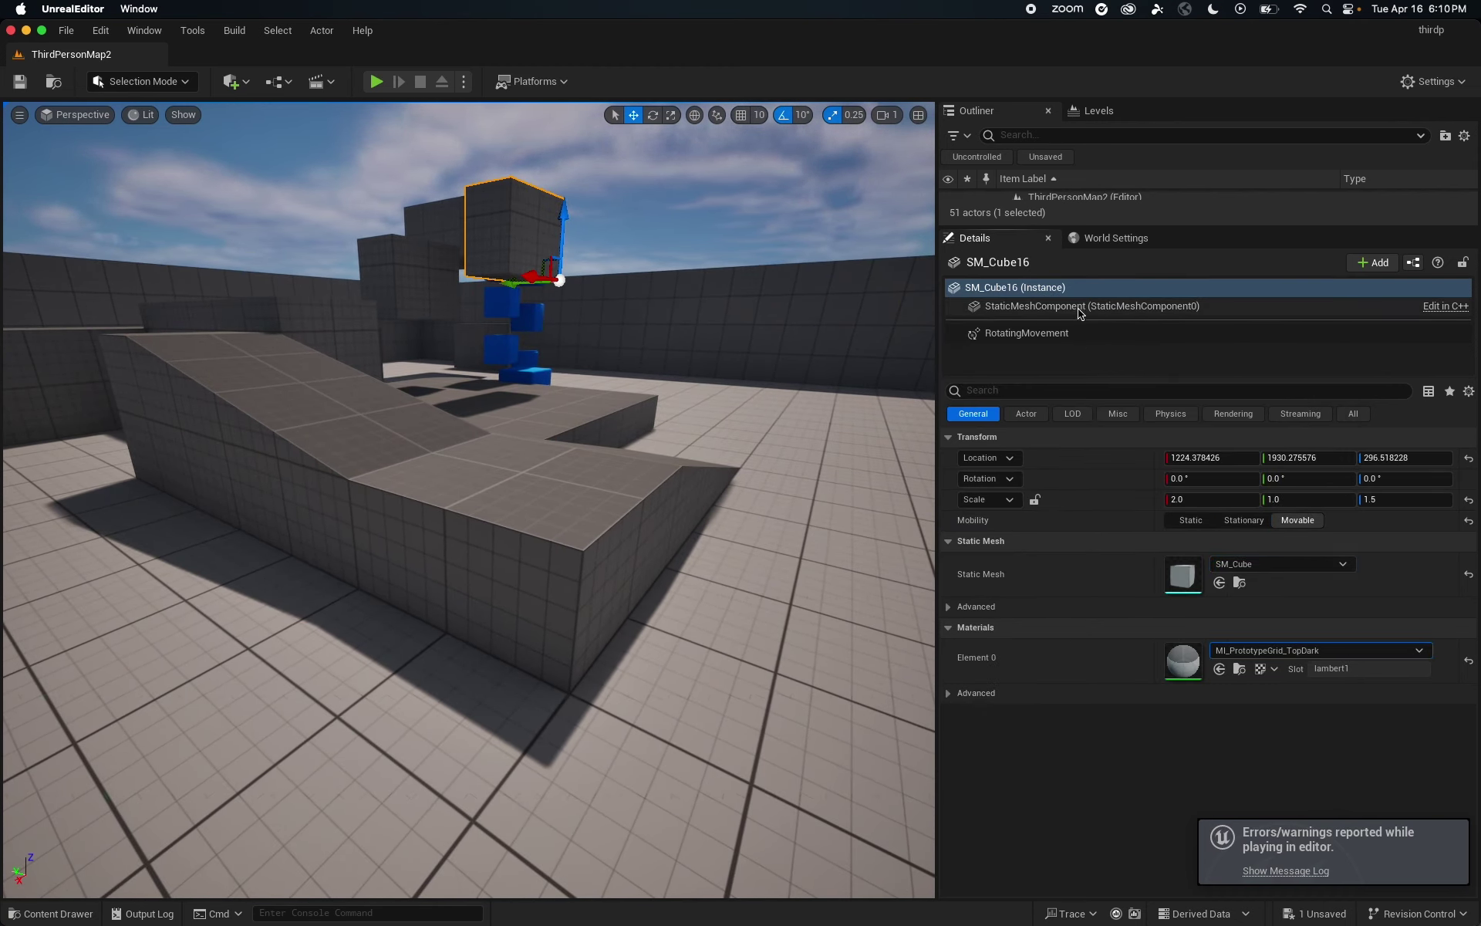
# - Set the first two rotation rate values of the block's Rotating Movement component to 2° and 5°, and save the level
pyautogui.click(1094, 333)
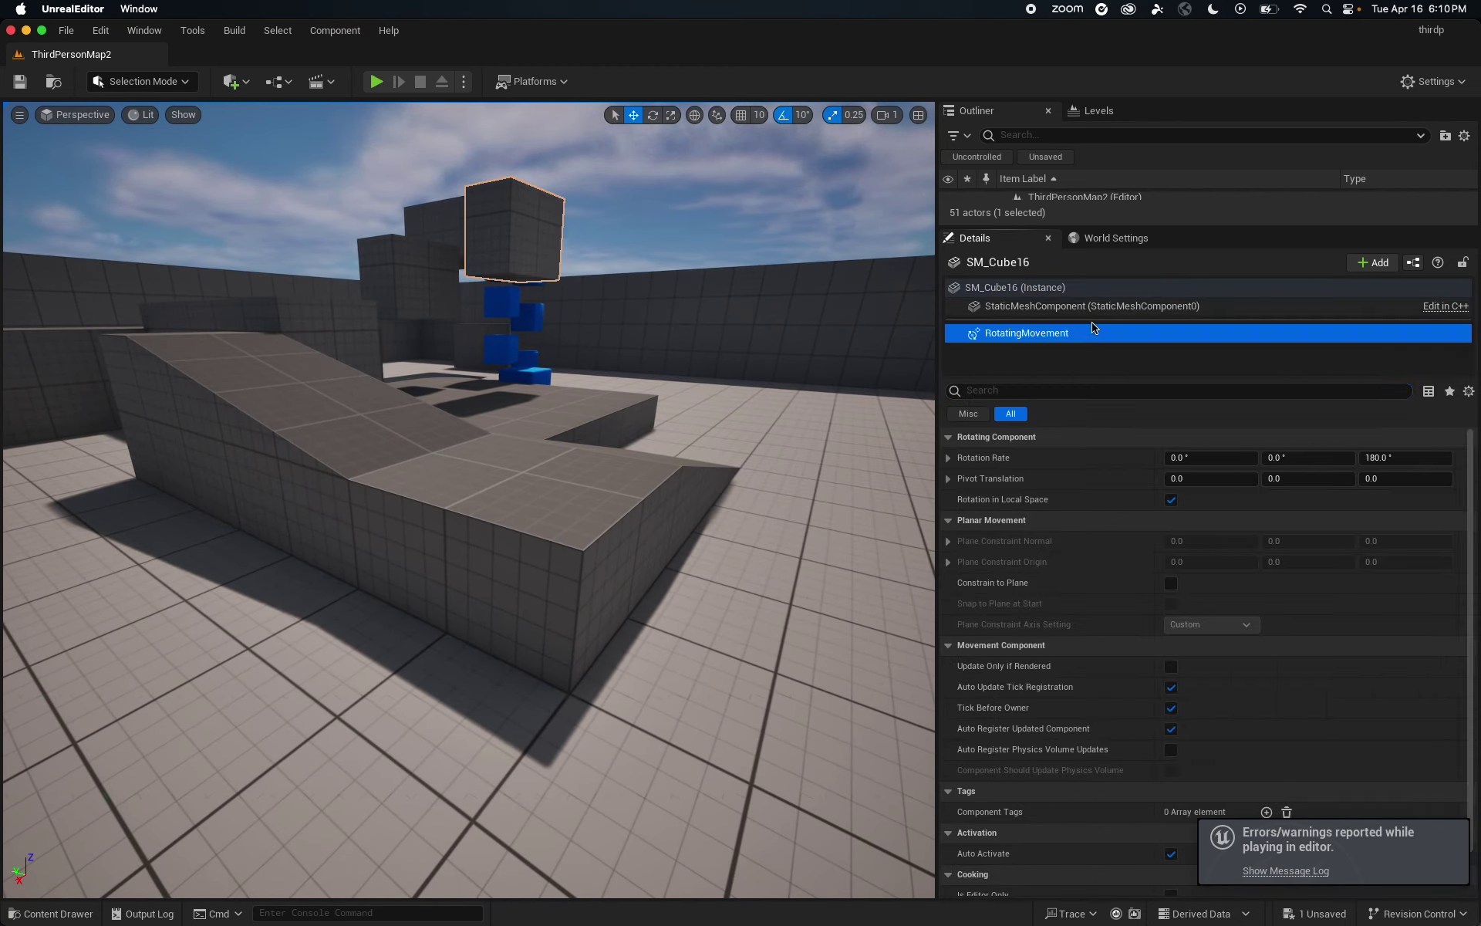
pyautogui.click(1298, 460)
pyautogui.click(1203, 458)
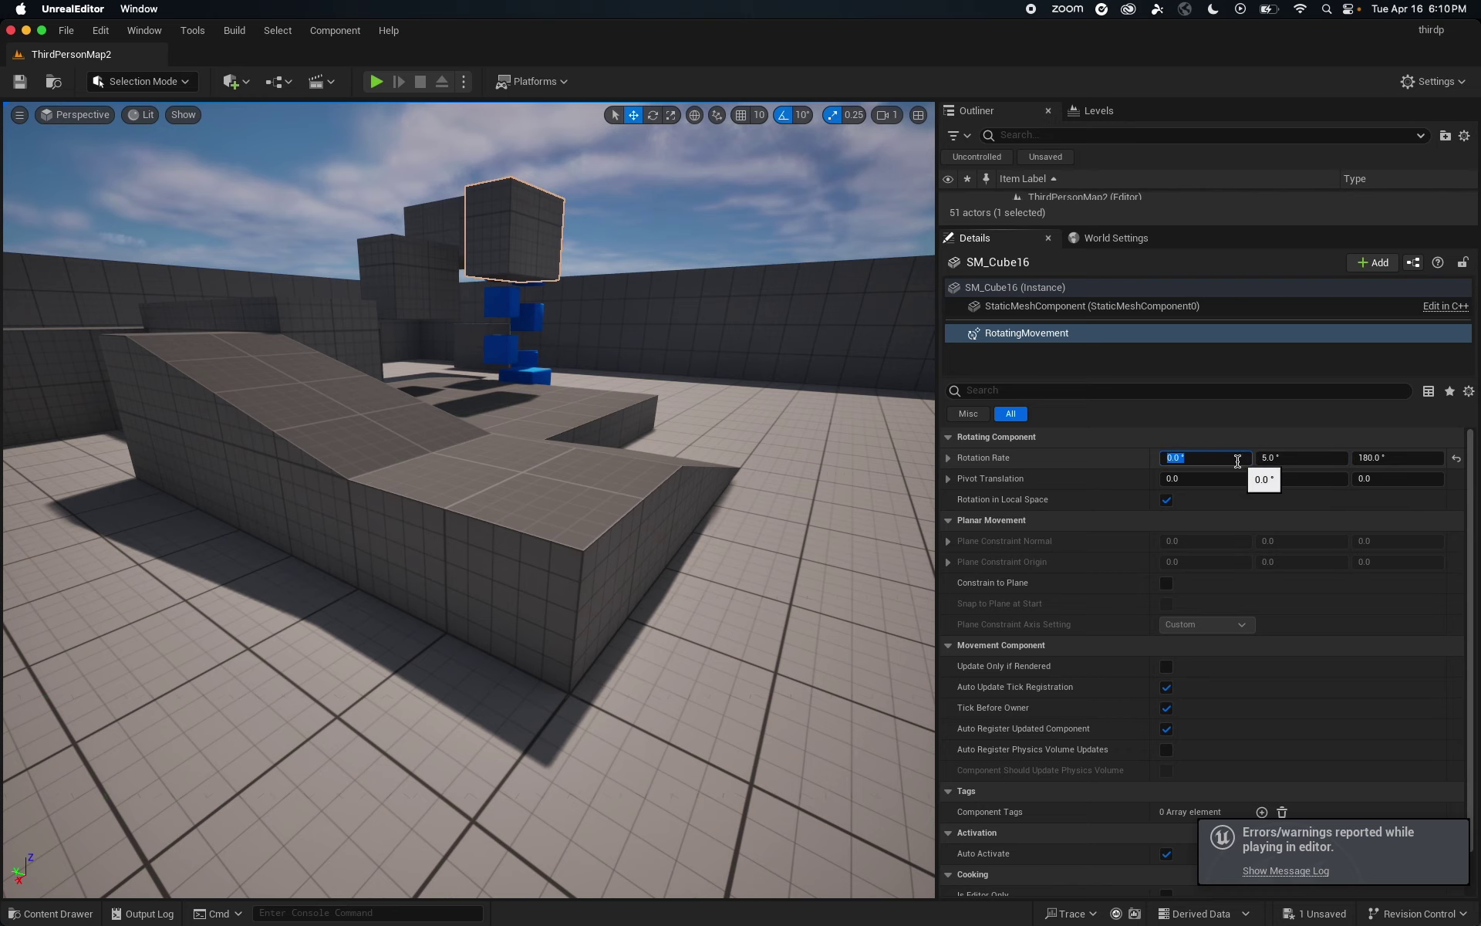
pyautogui.write('2')
pyautogui.press('Tab')
pyautogui.write('5')
pyautogui.click(1366, 459)
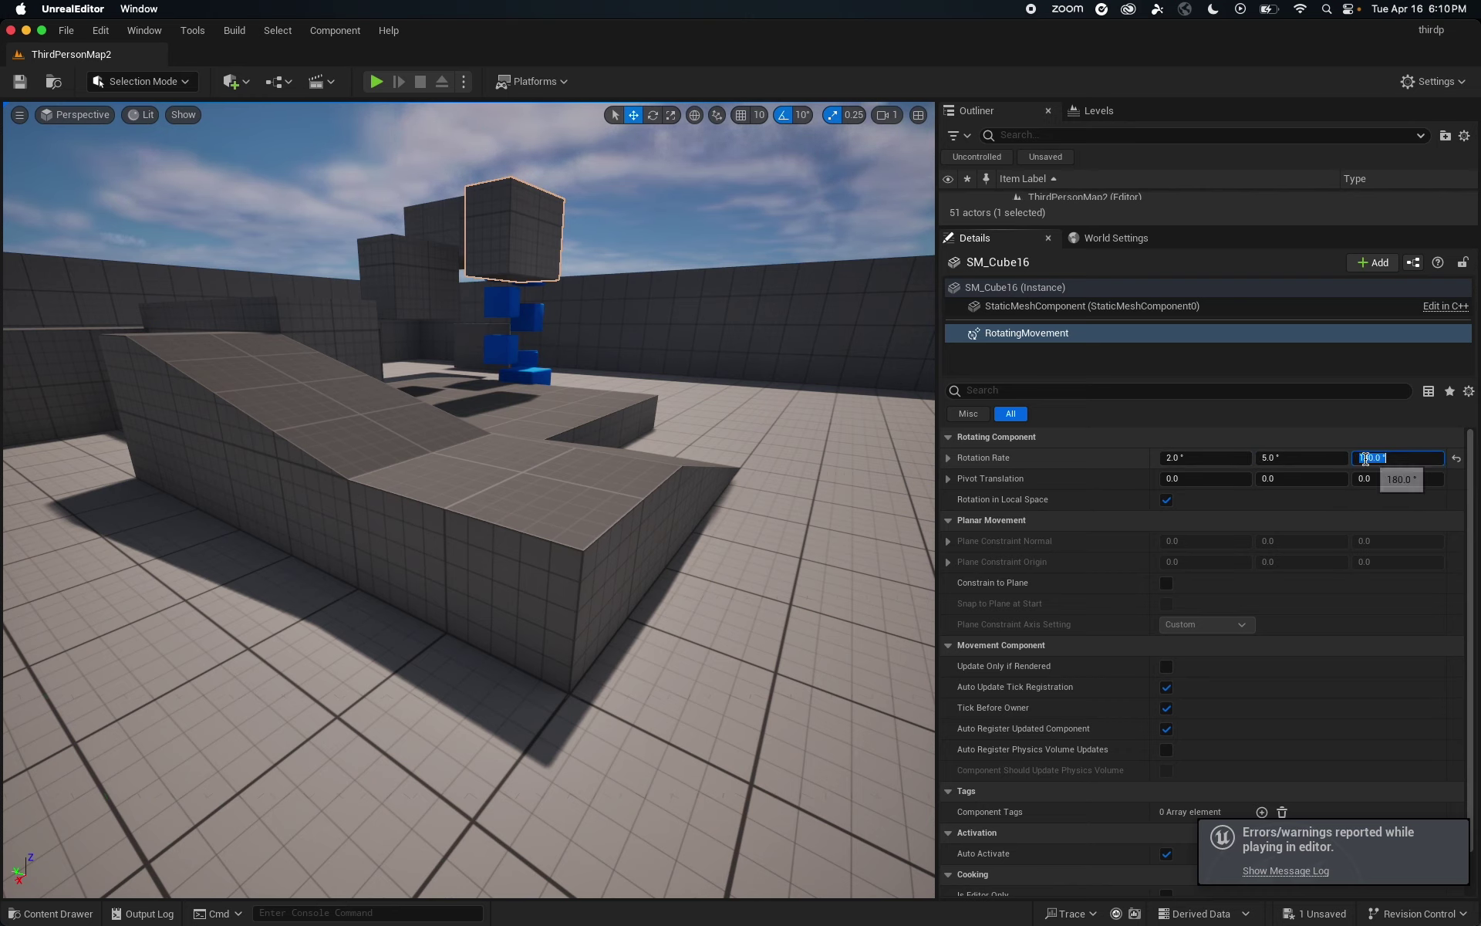
pyautogui.click(66, 30)
pyautogui.click(138, 248)
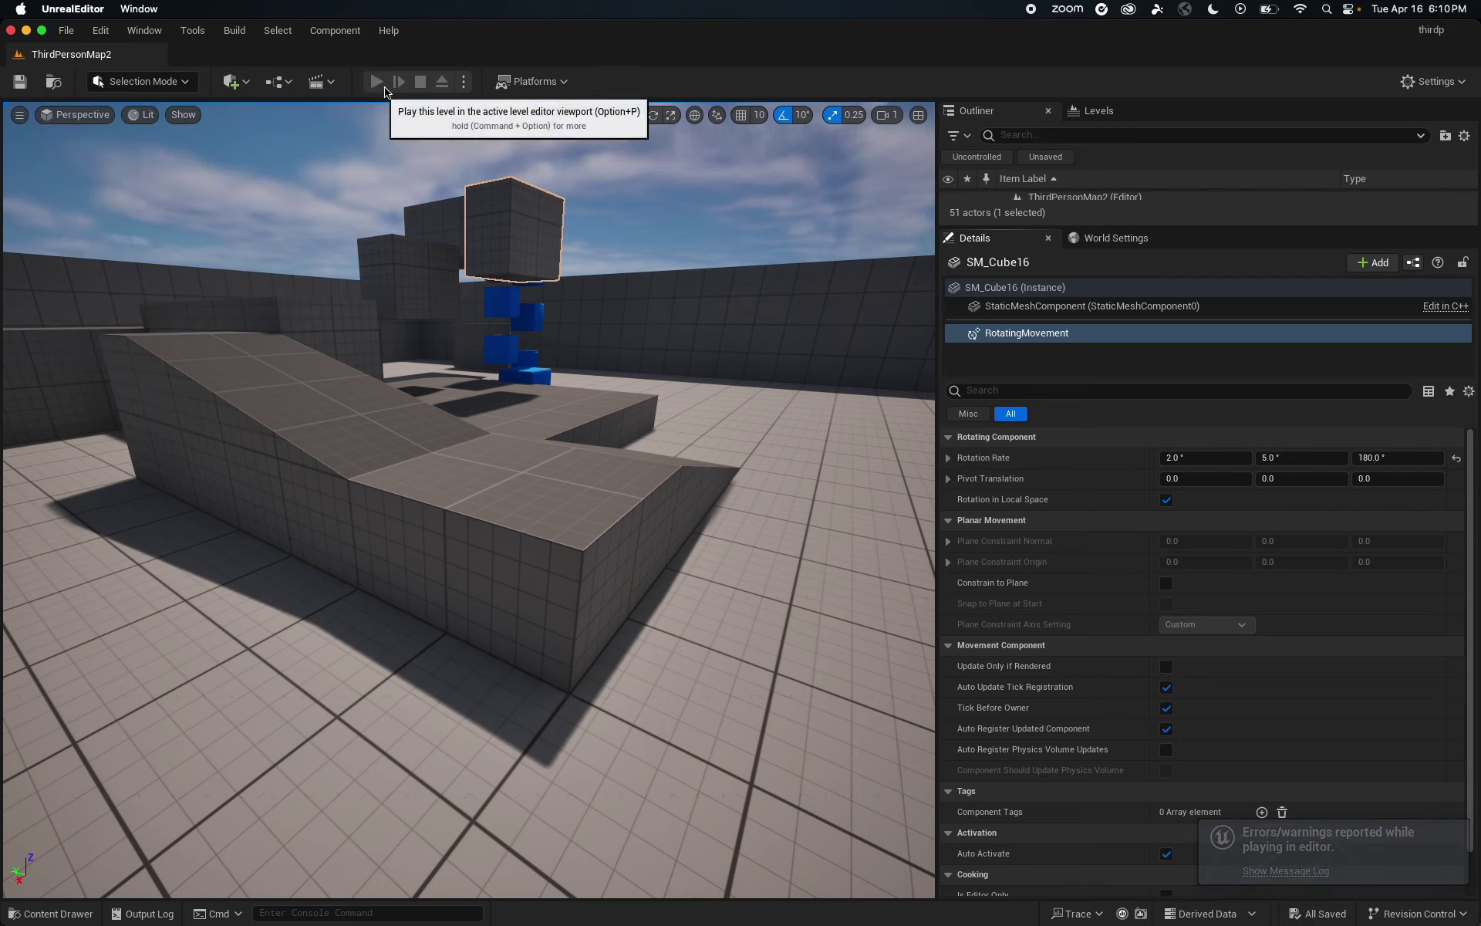
# - Start a play-test of the level, run up the ramps and try jumping across the raised blocks toward the rotating block
pyautogui.click(379, 85)
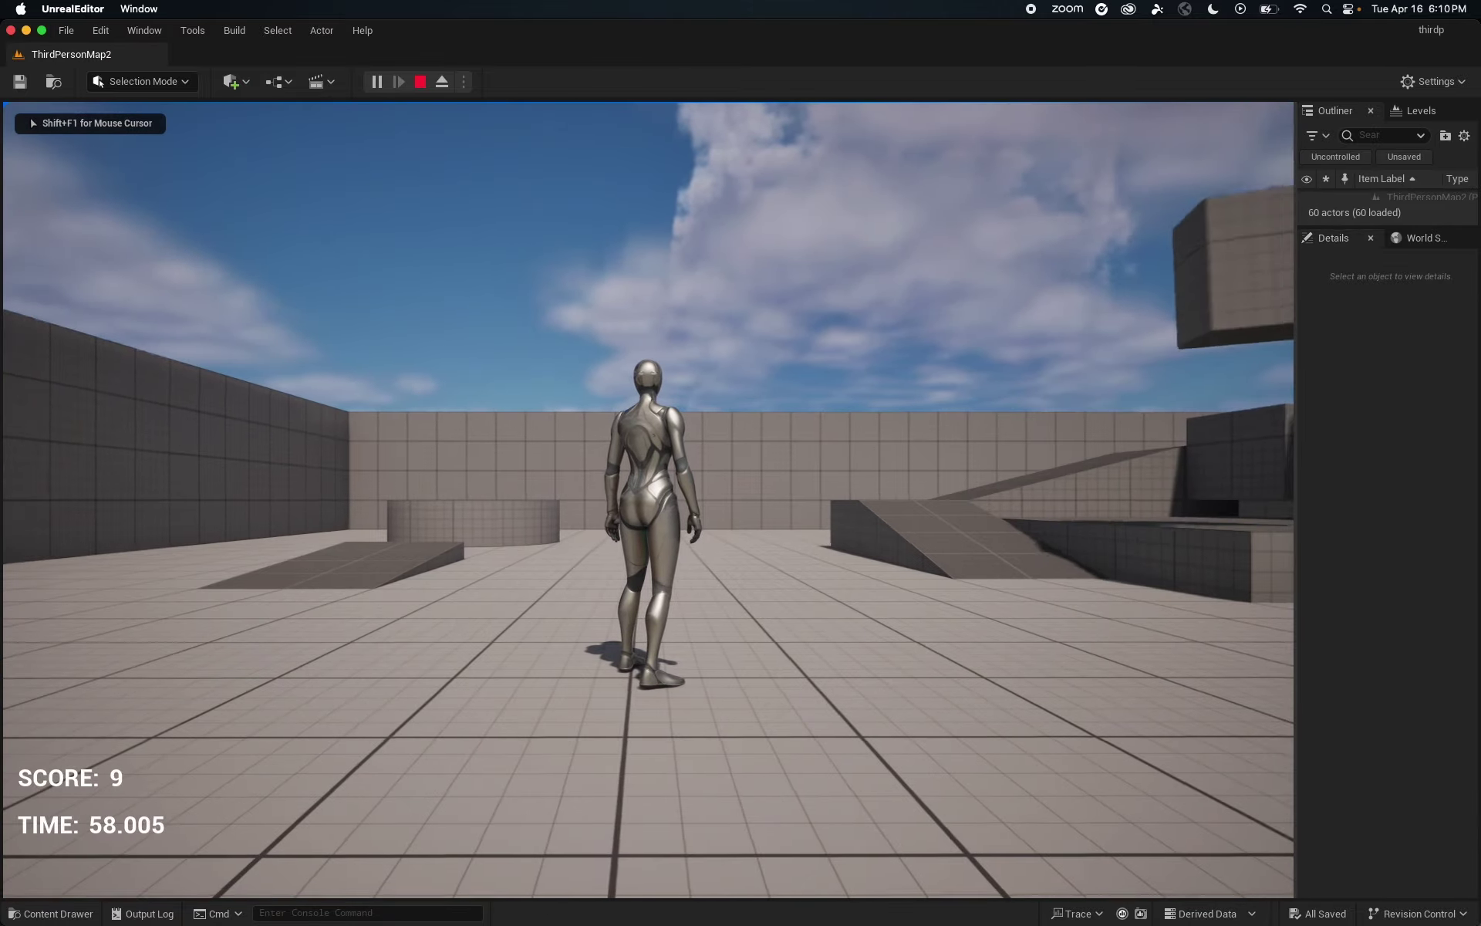
pyautogui.press('w')
pyautogui.press('space')
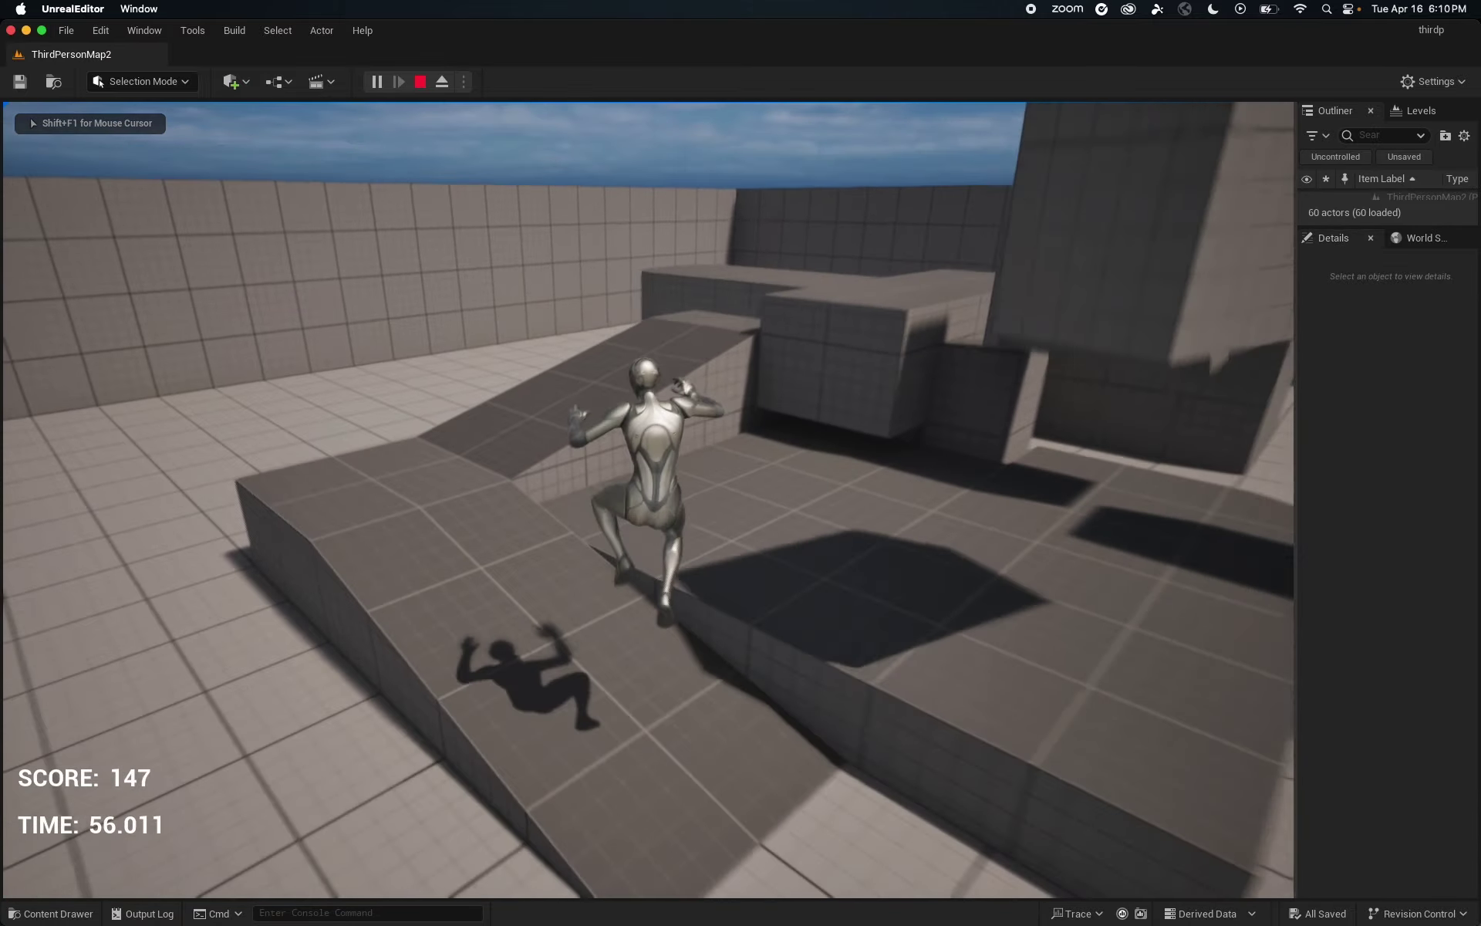
pyautogui.press('w')
pyautogui.press('space')
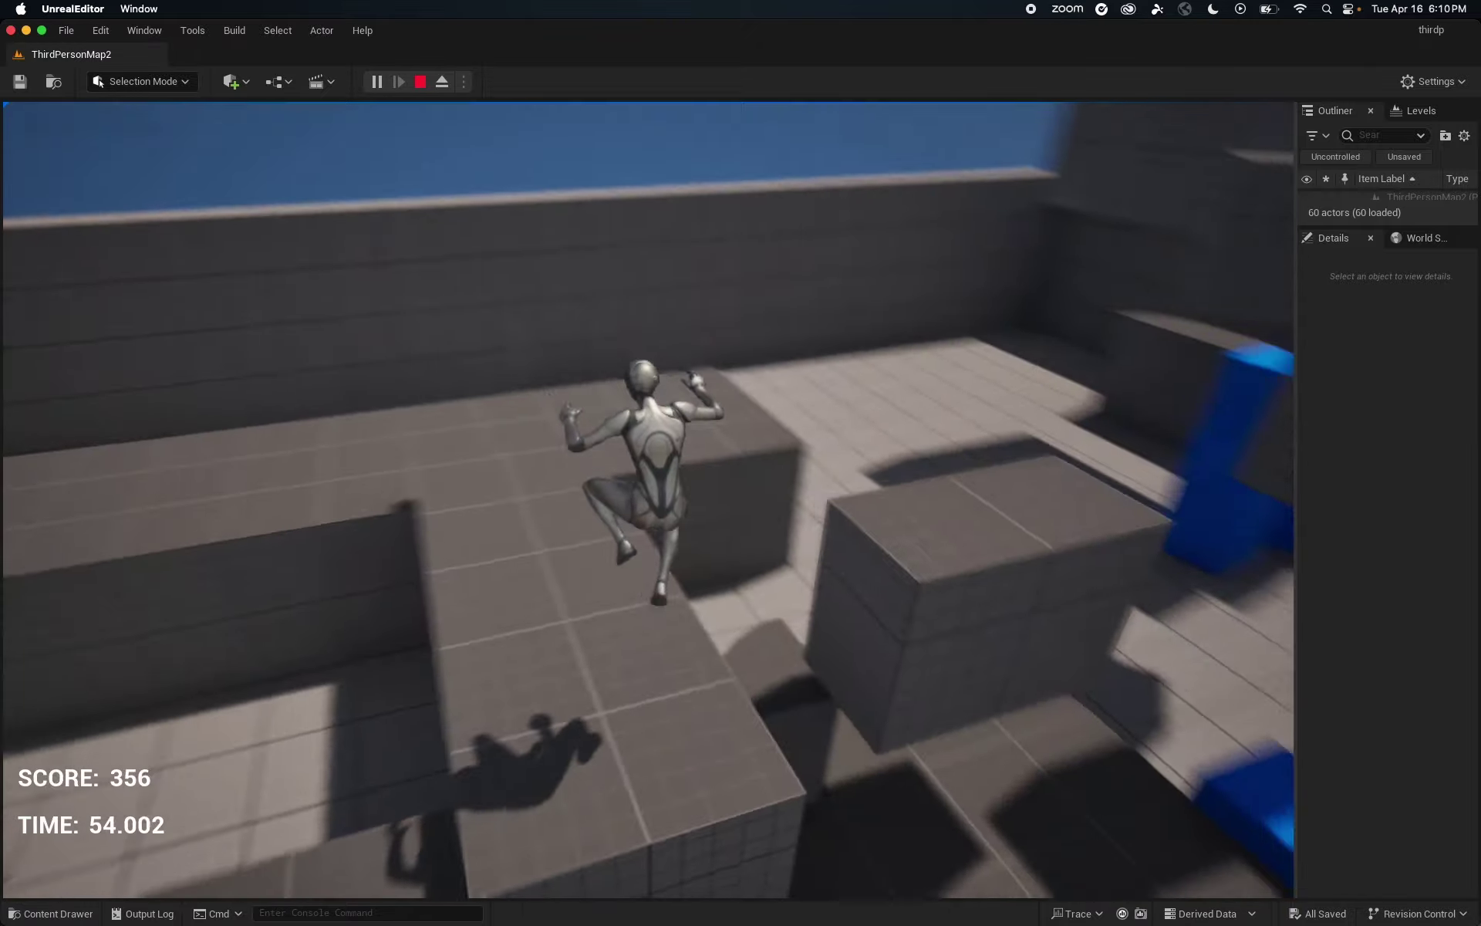
pyautogui.press('w')
pyautogui.press('space')
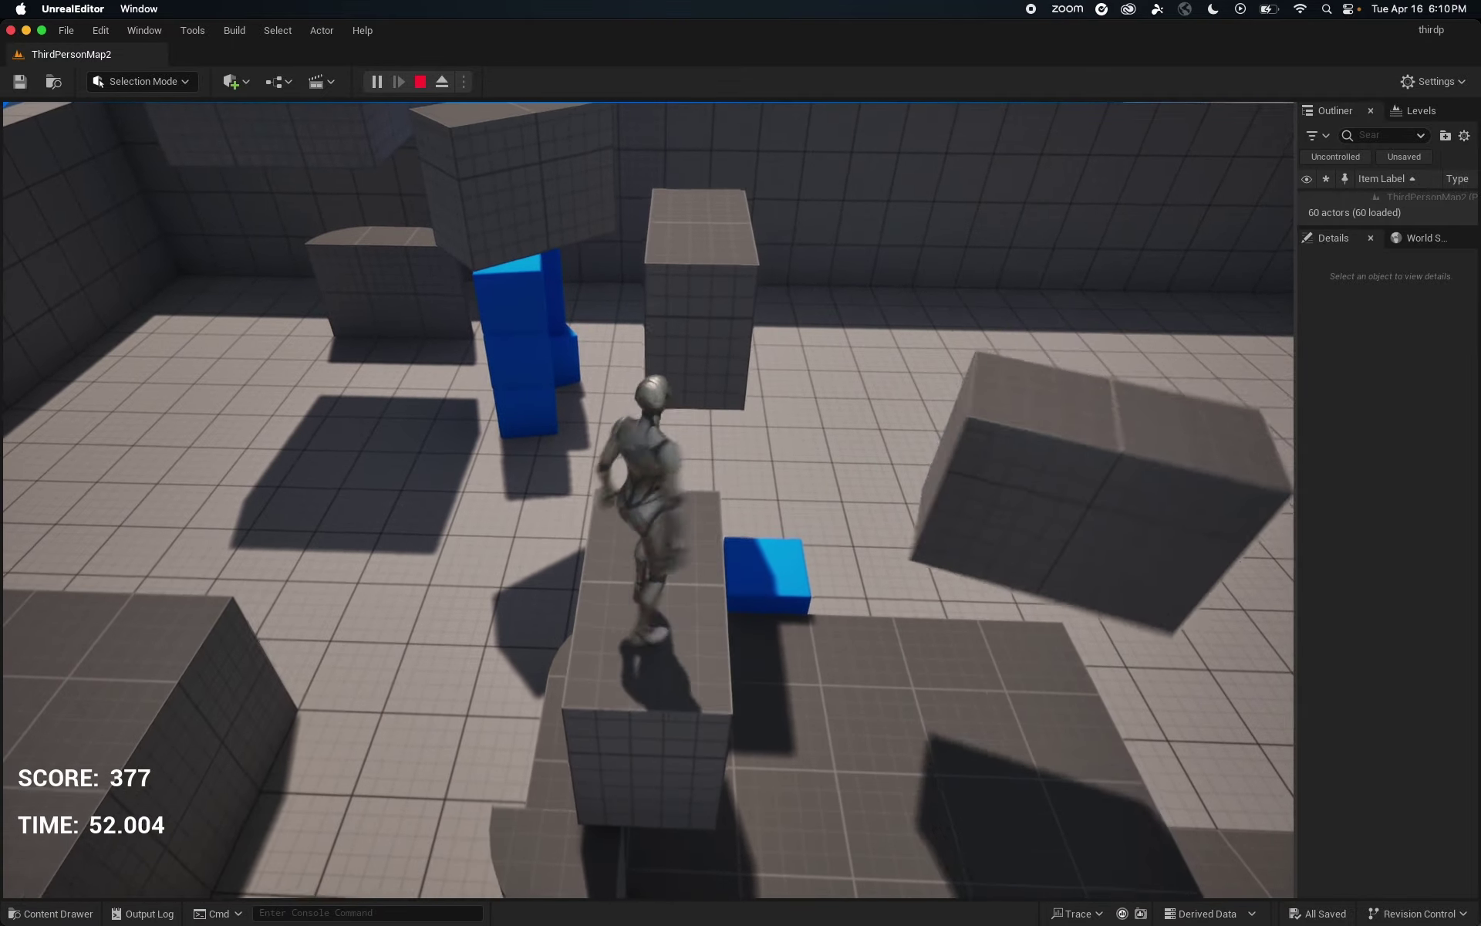
pyautogui.press('w')
pyautogui.press('space')
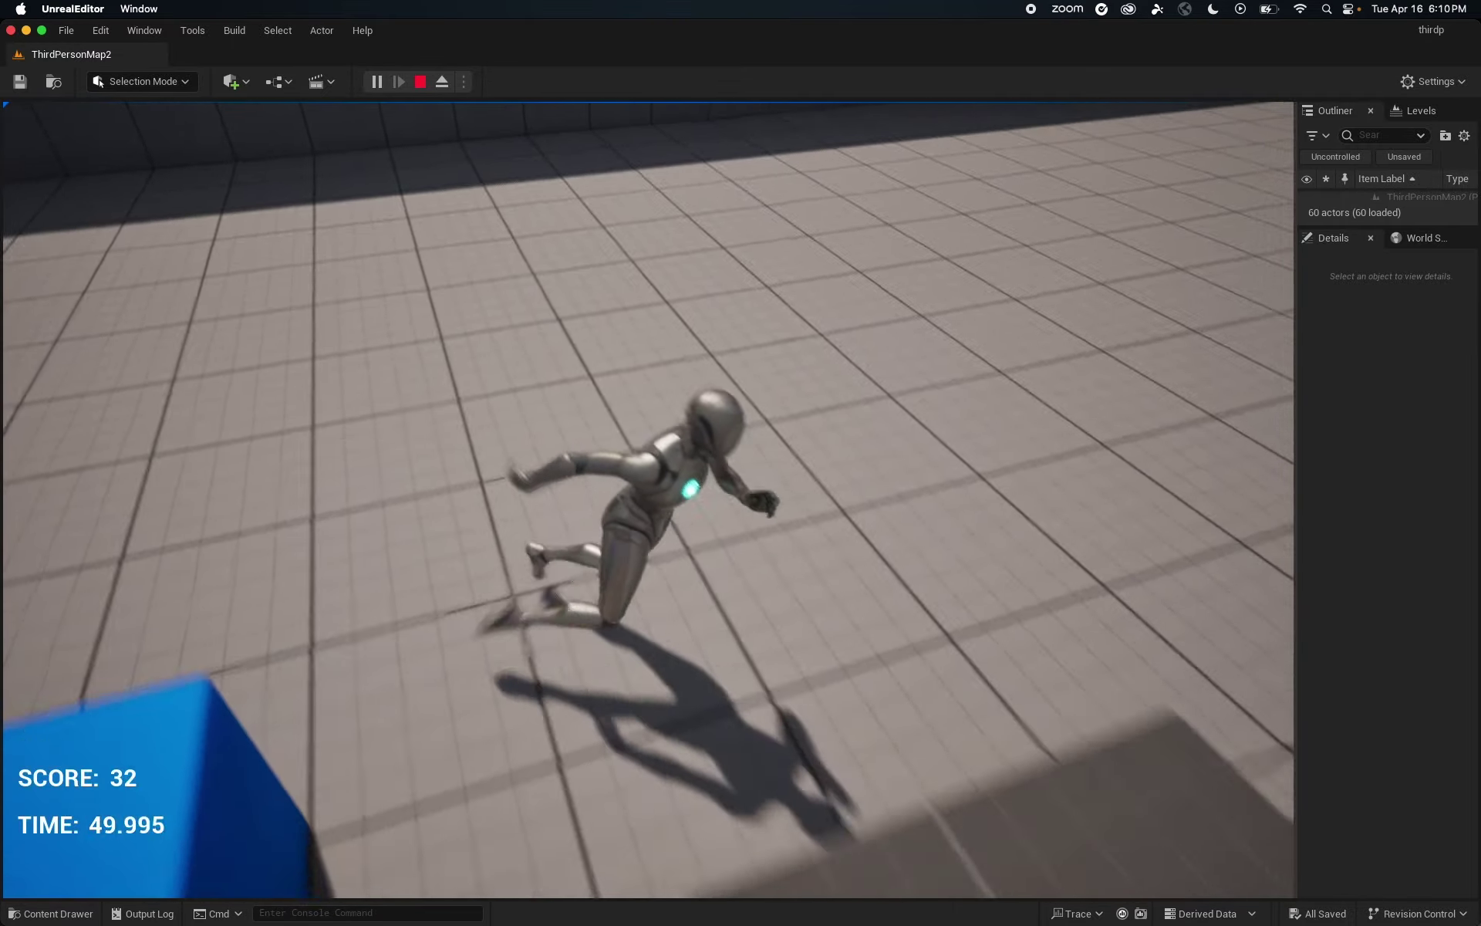
pyautogui.press('w')
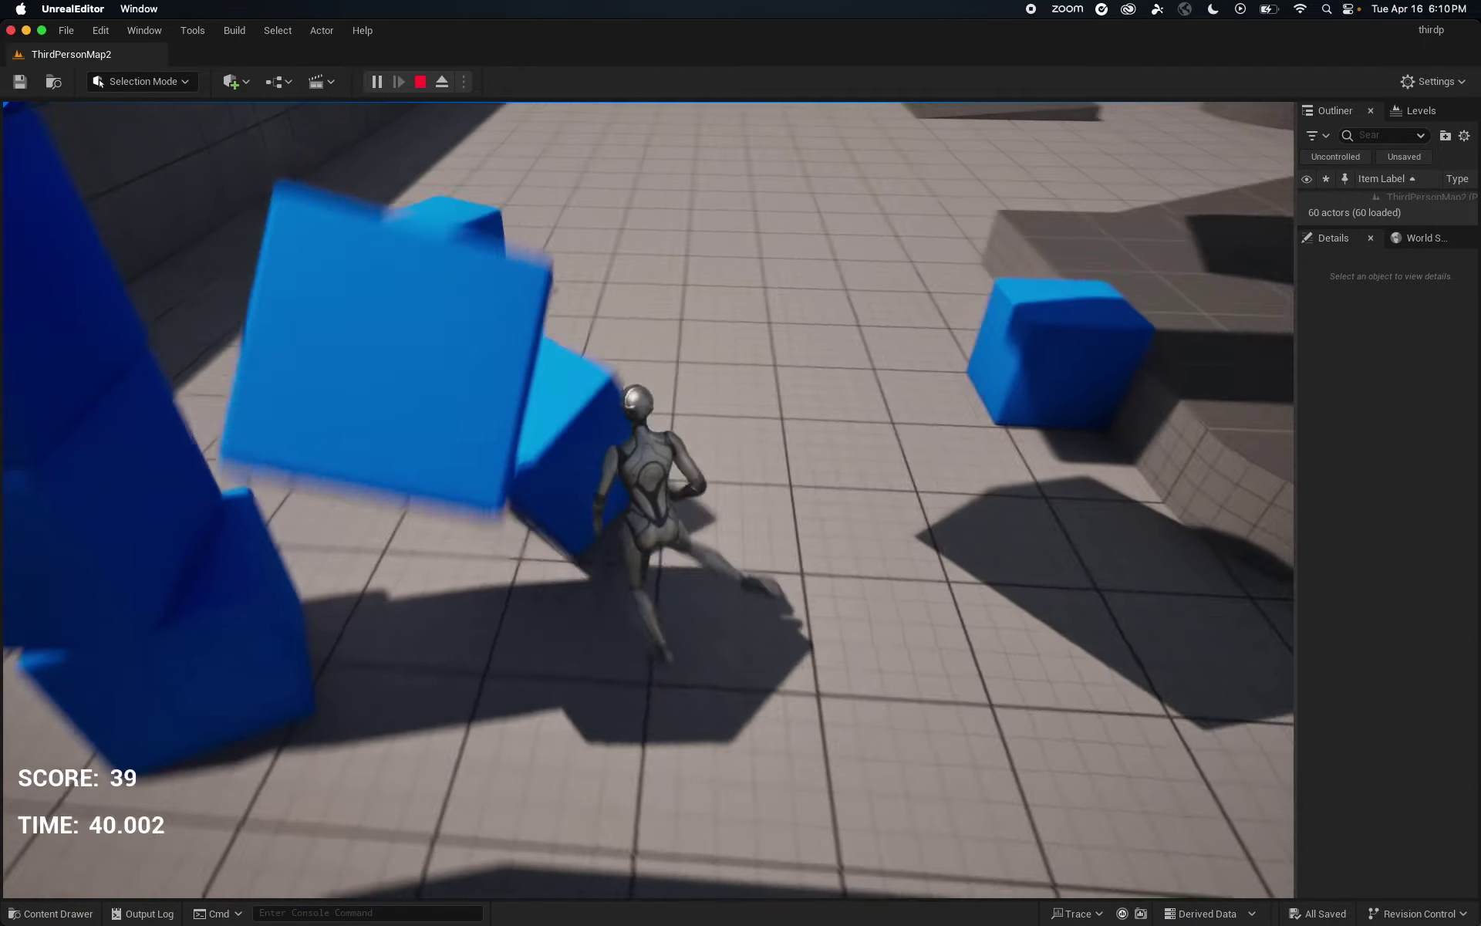
# - Run back from the blue cubes to the ramped platform and retry the jumps over the floating blocks
pyautogui.press('w')
pyautogui.press('space')
pyautogui.press('space')
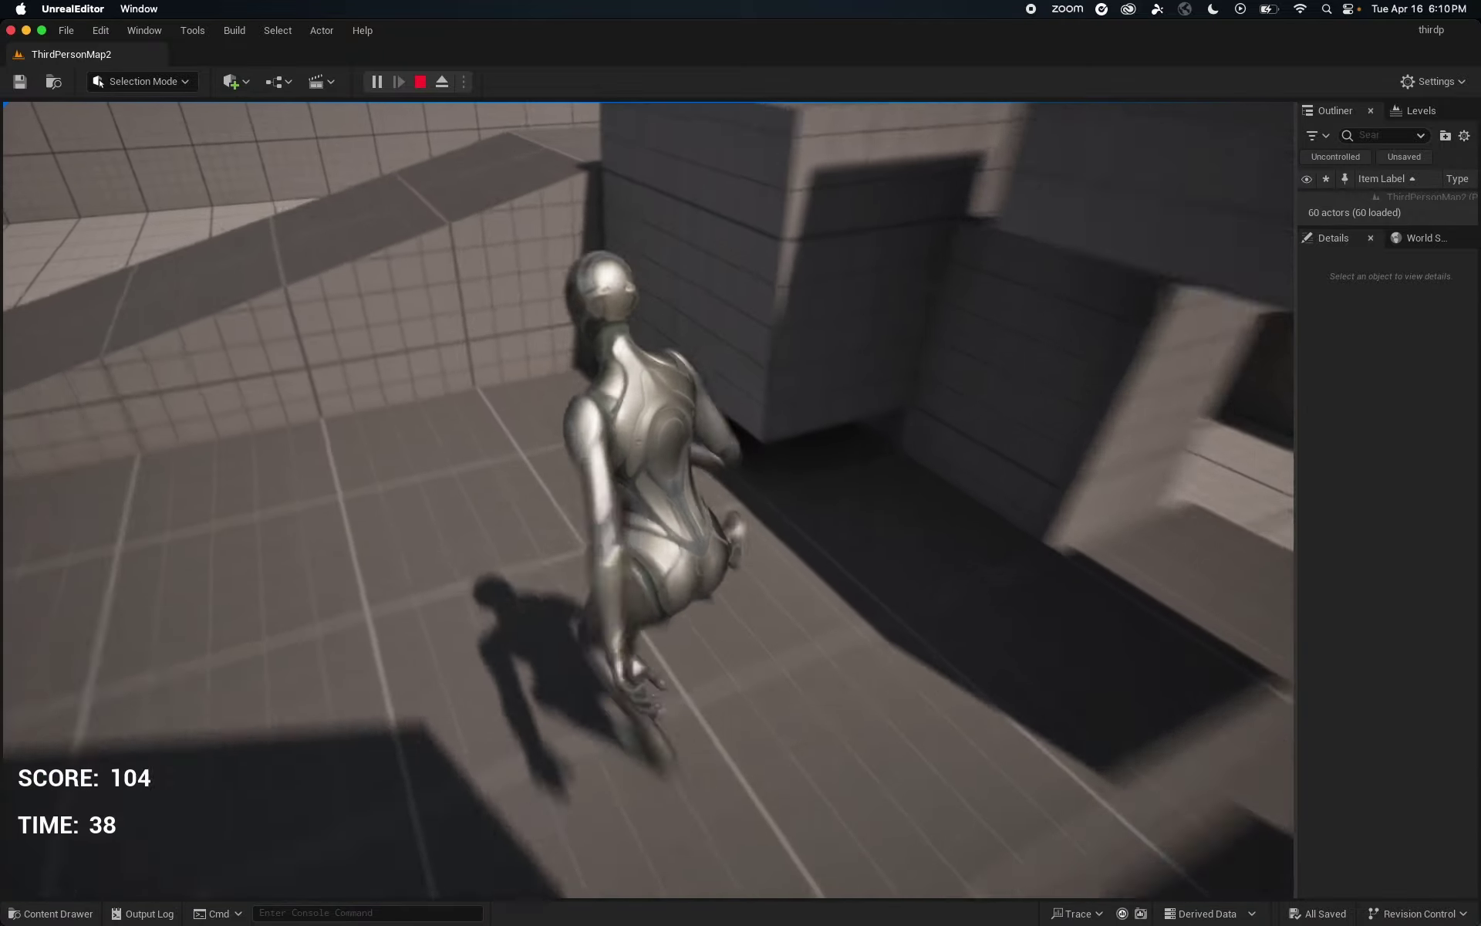
pyautogui.press('w')
pyautogui.press('space')
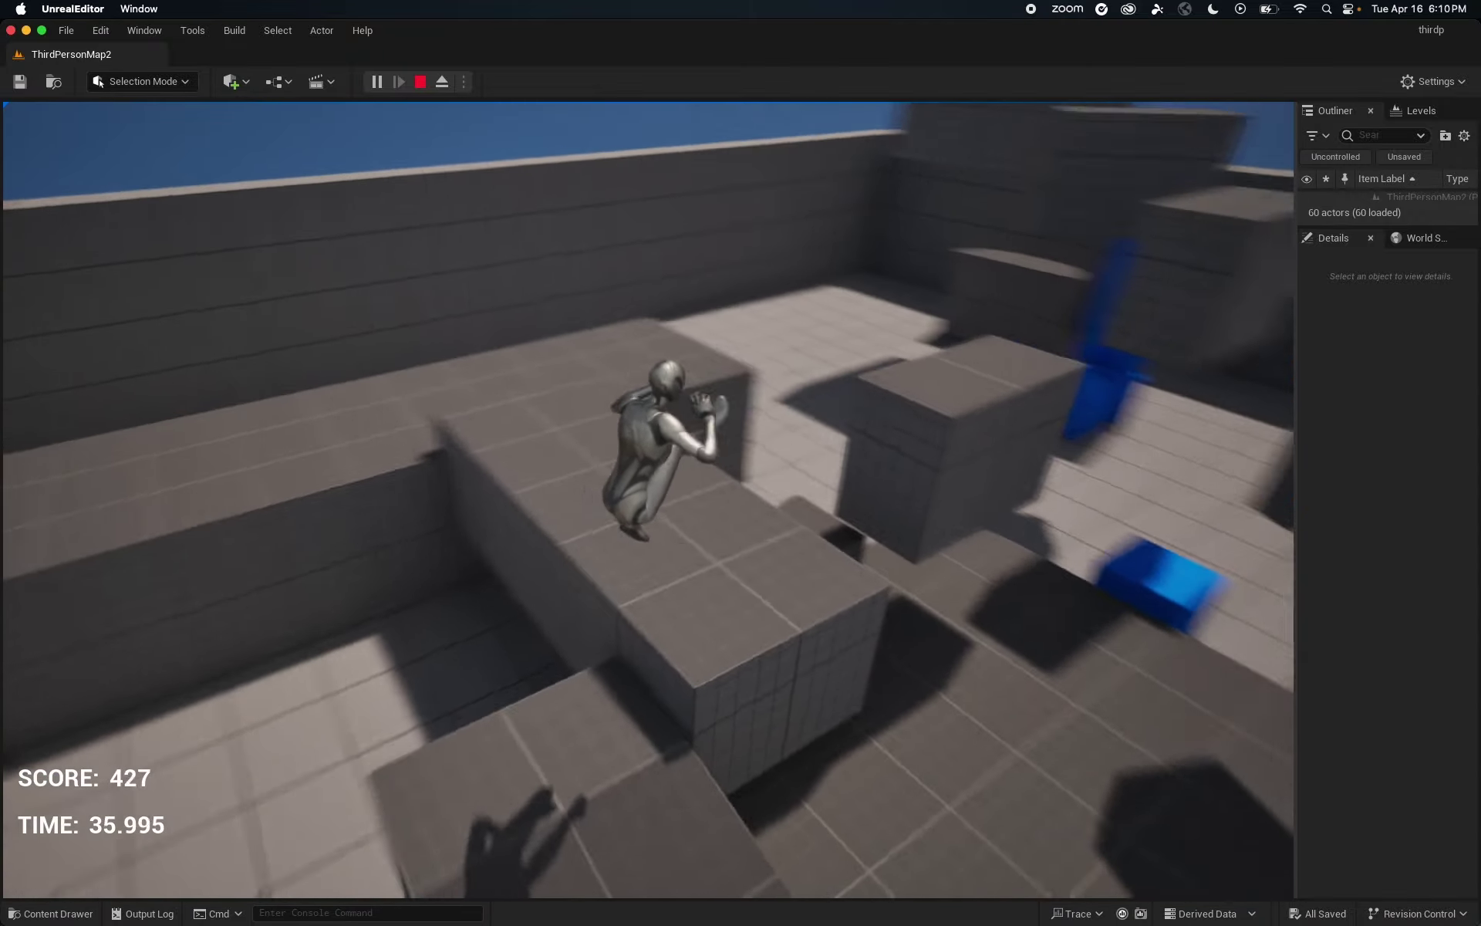
pyautogui.press('w')
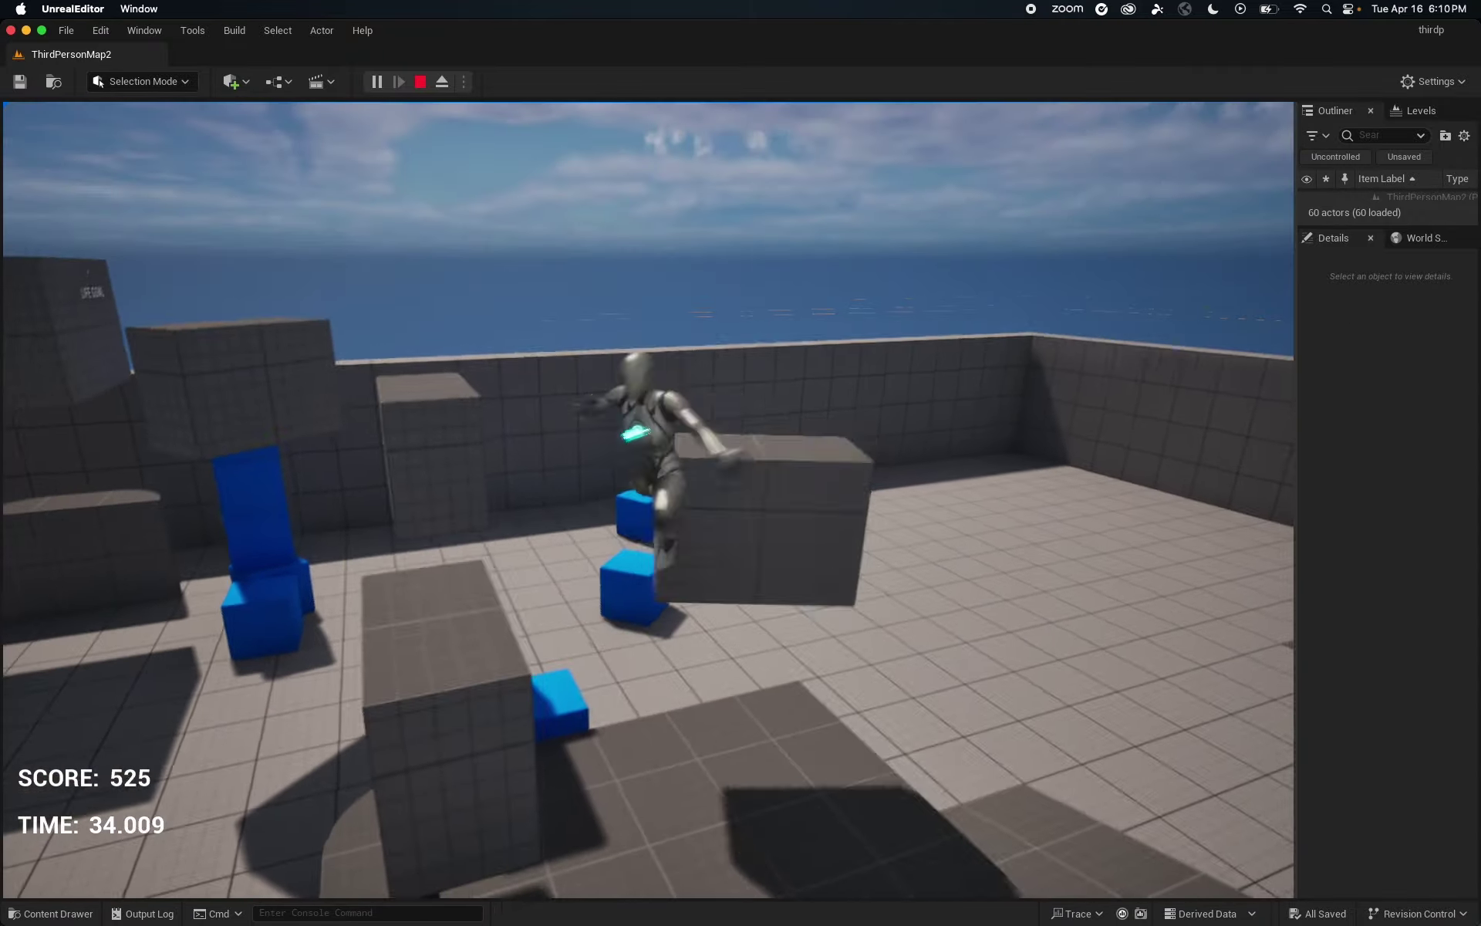
pyautogui.press('s')
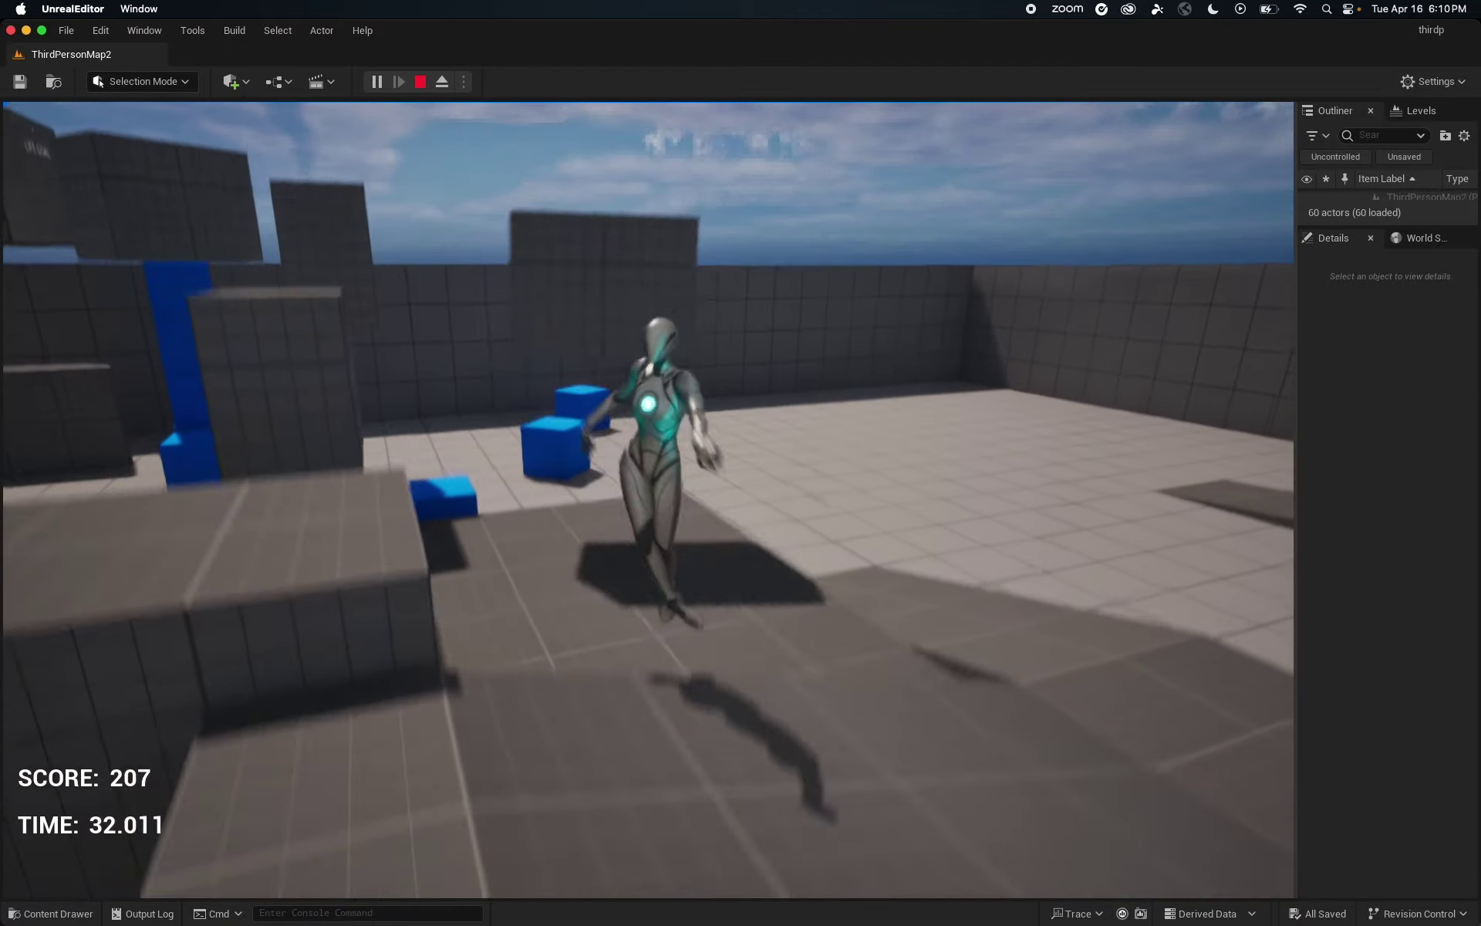
pyautogui.press('w')
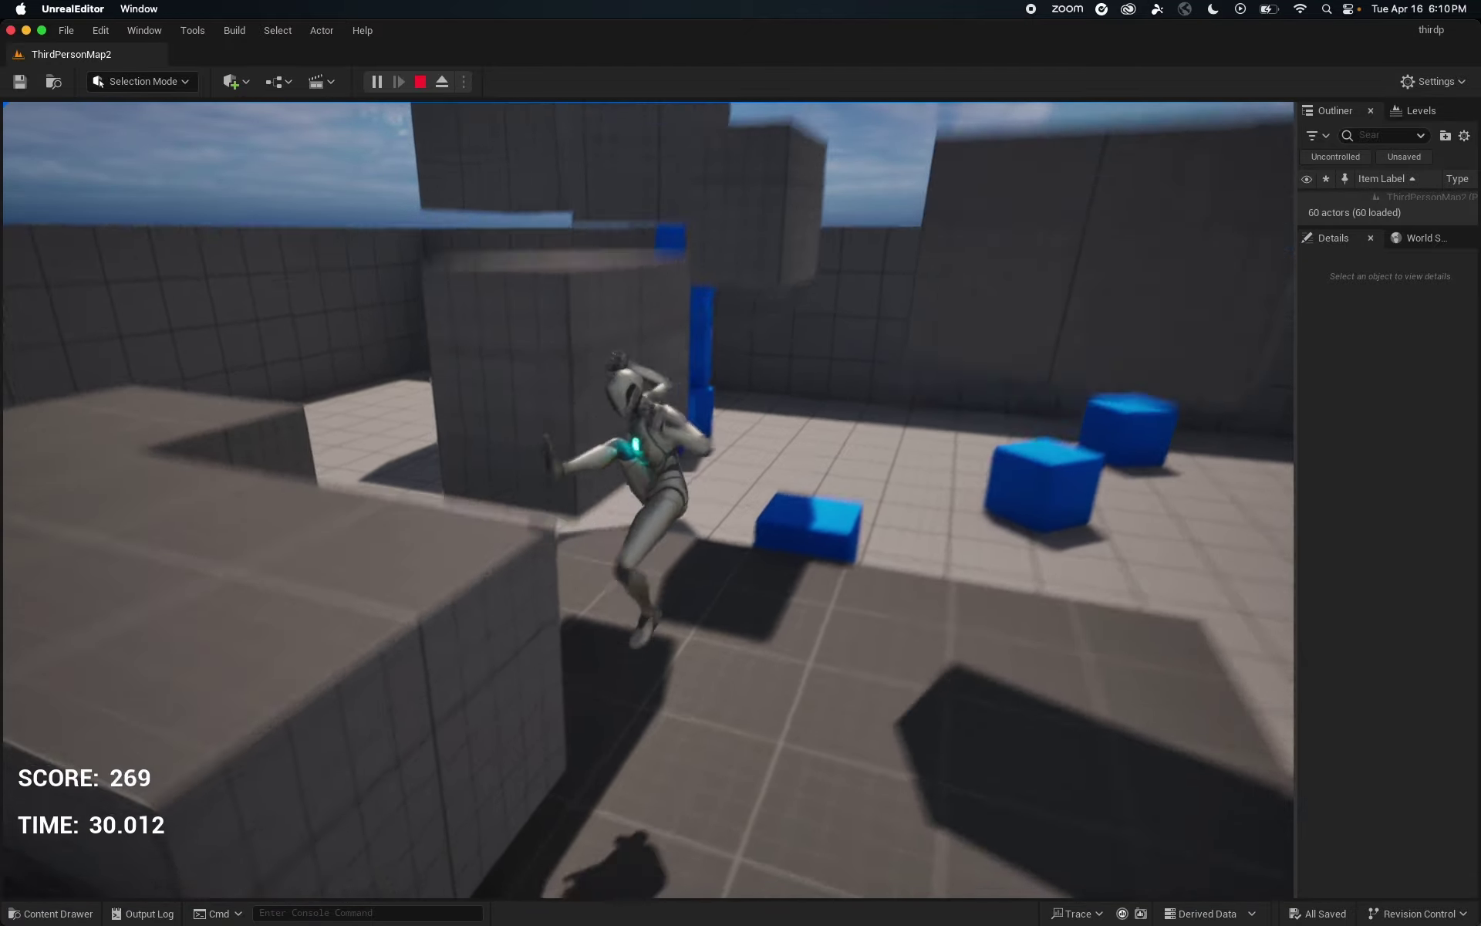
pyautogui.press('s')
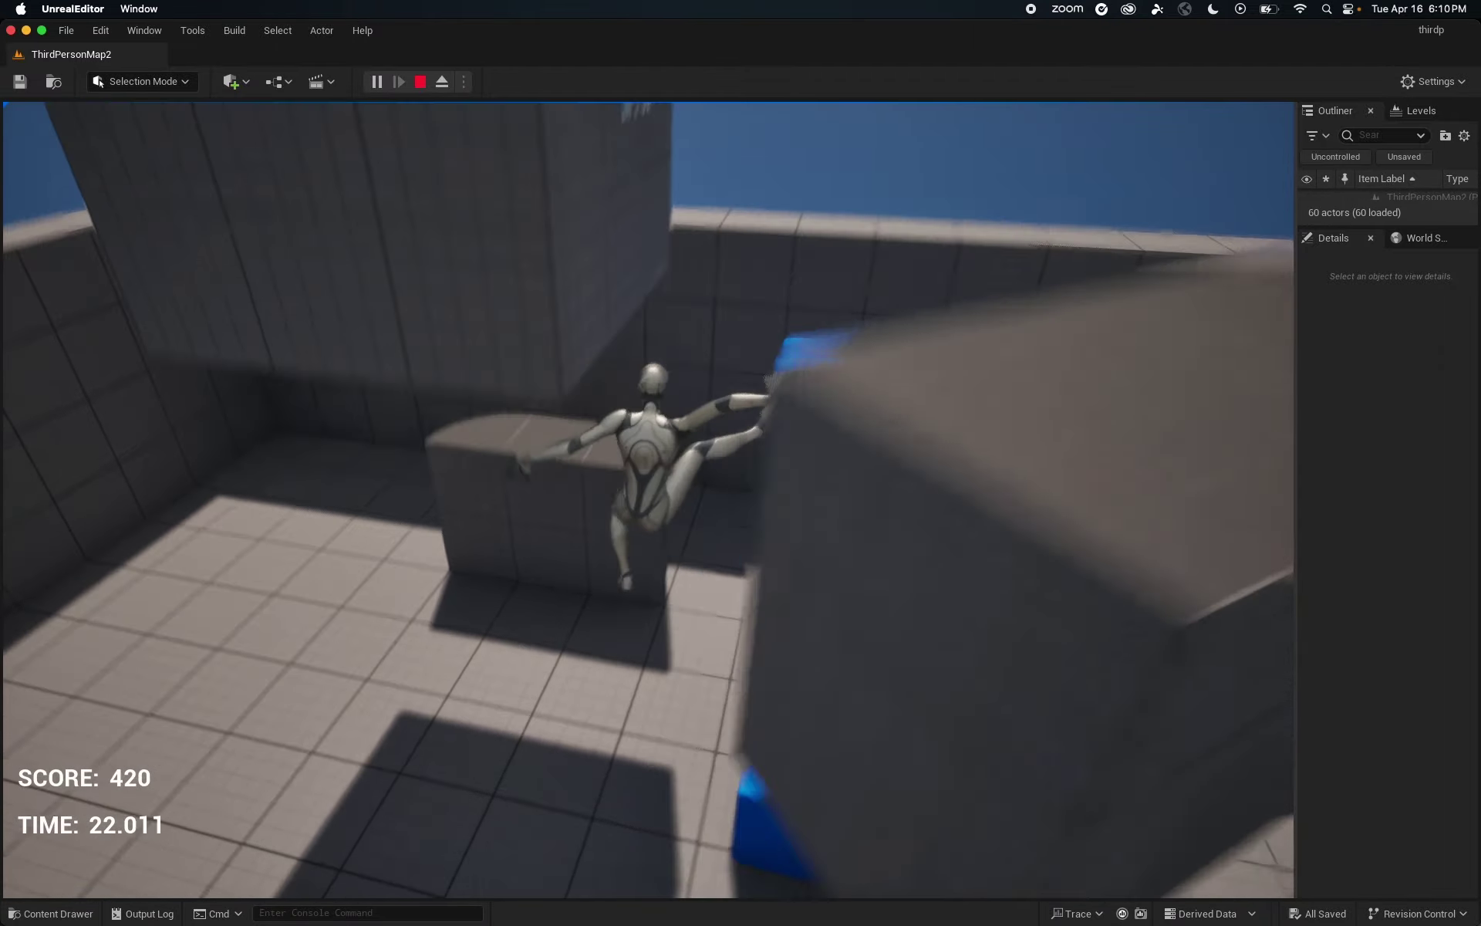
pyautogui.press('w')
# - Return from the floor past the blue cubes, climb the ramp again and attempt the floating-block jumps before the timer ends
pyautogui.press('w')
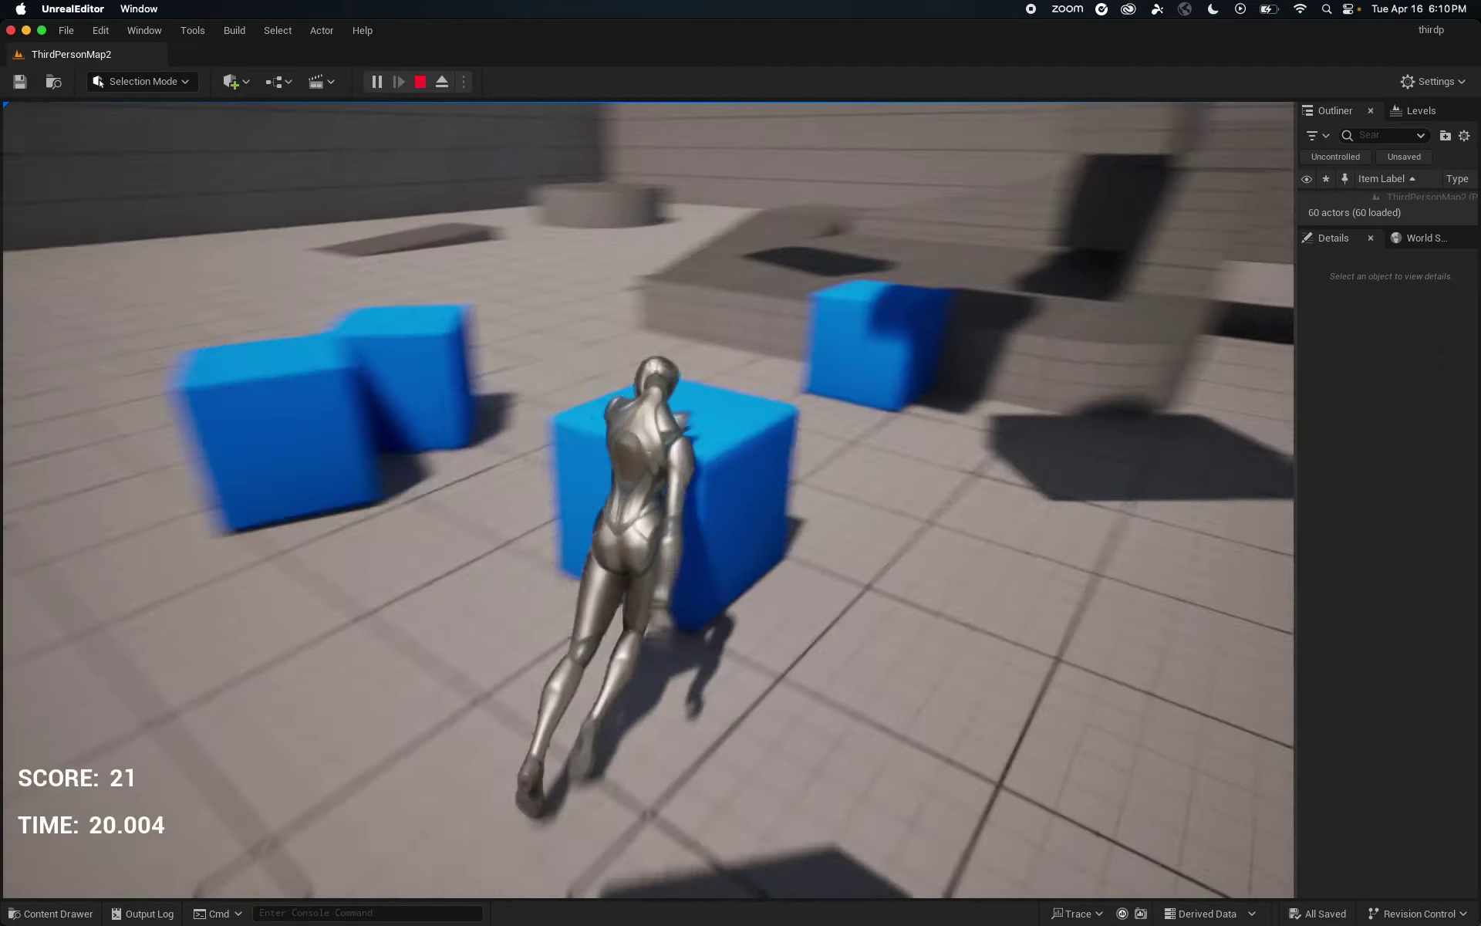
pyautogui.press('space')
pyautogui.press('w')
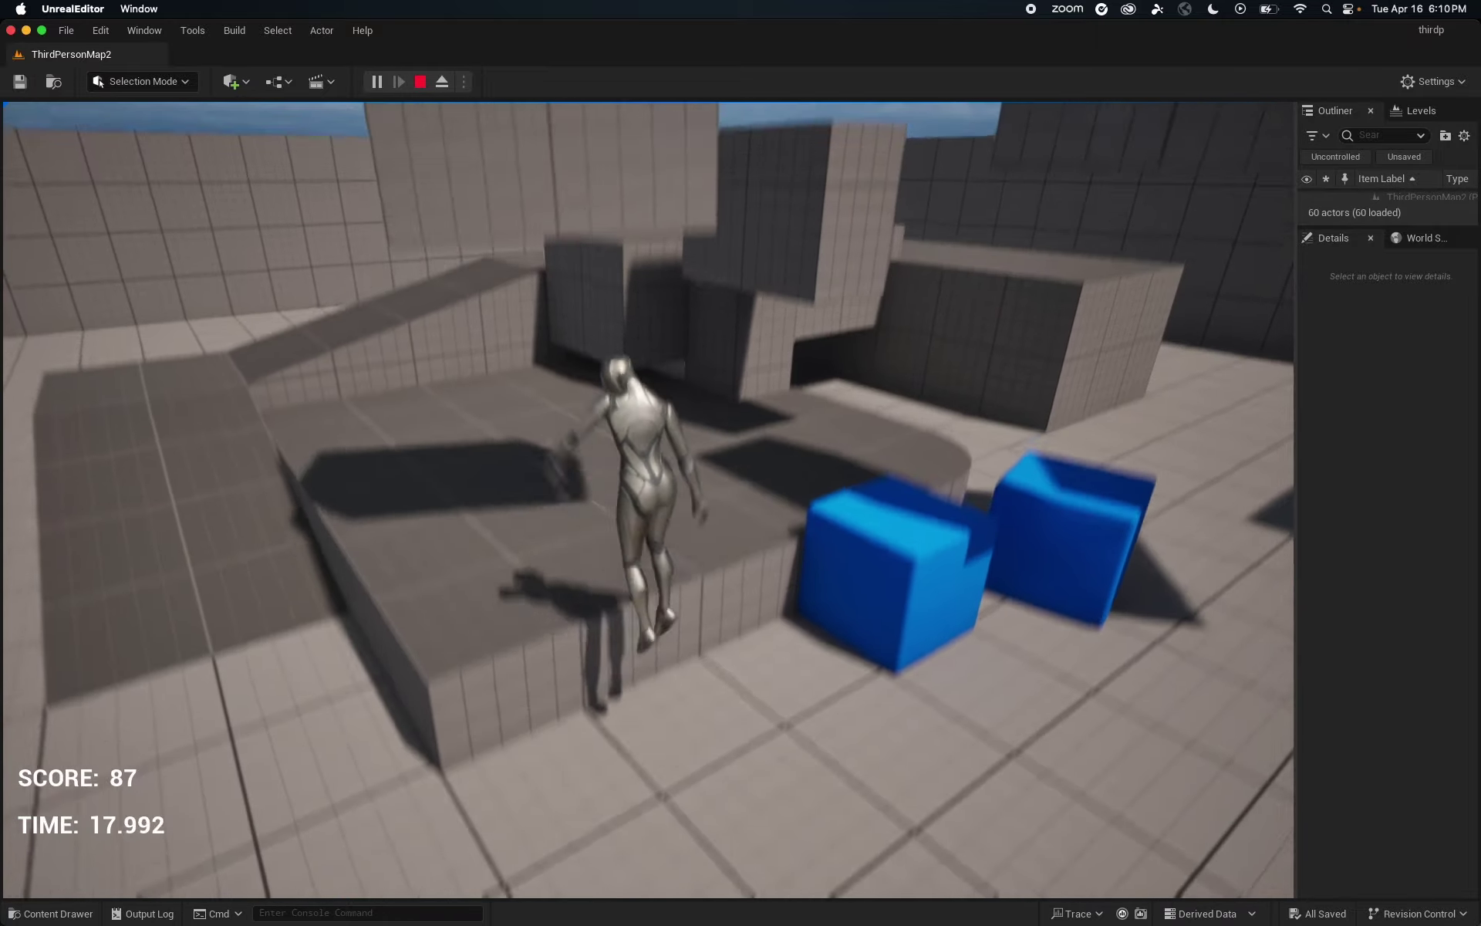
pyautogui.press('w')
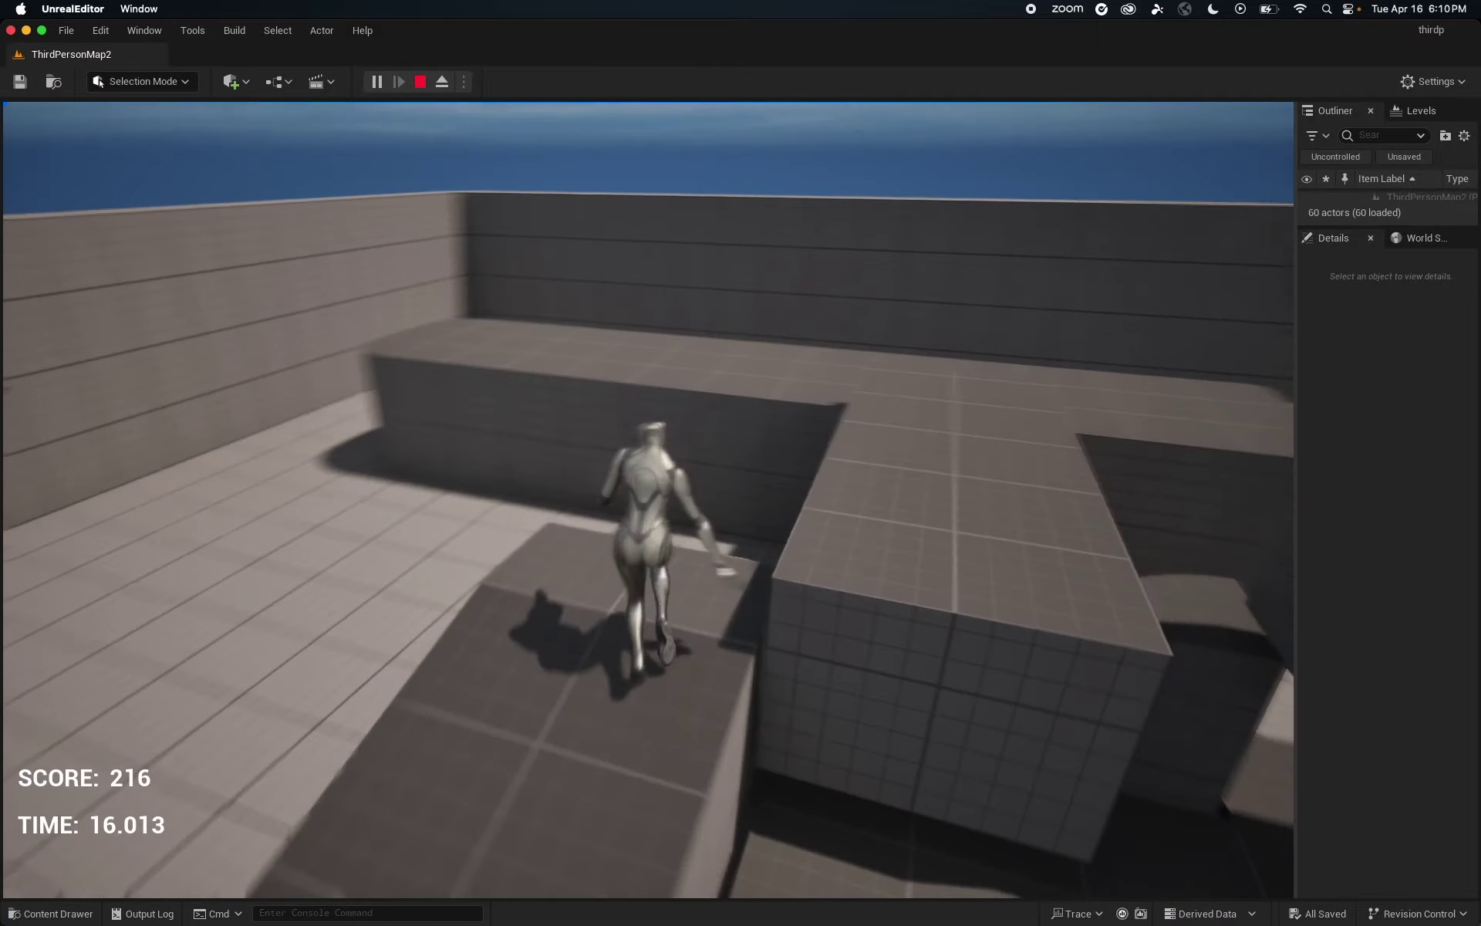
pyautogui.press('w')
pyautogui.press('space')
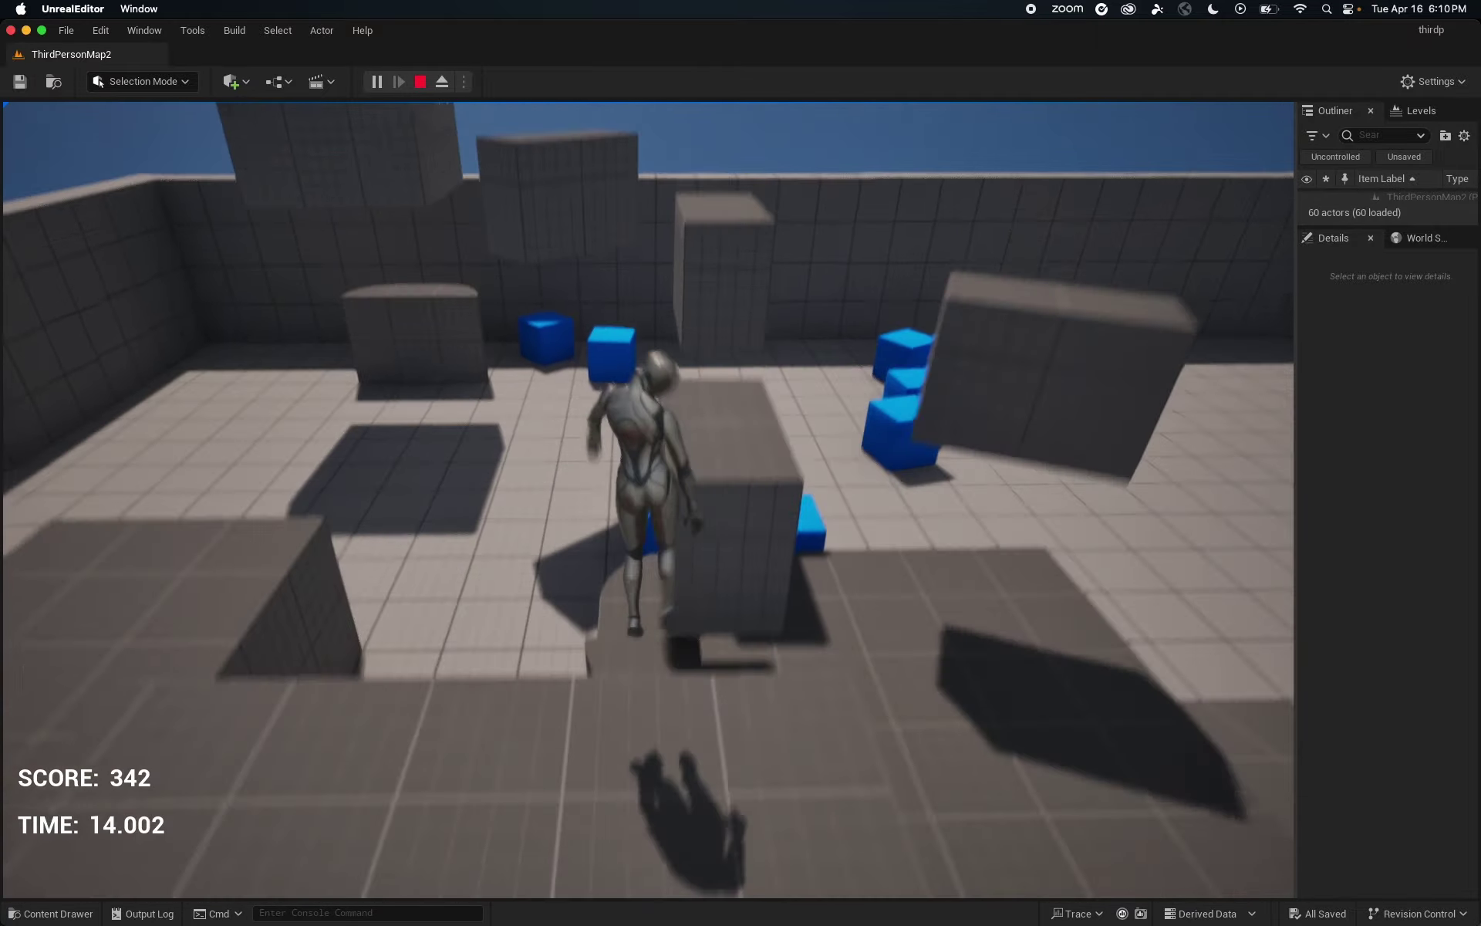
pyautogui.press('space')
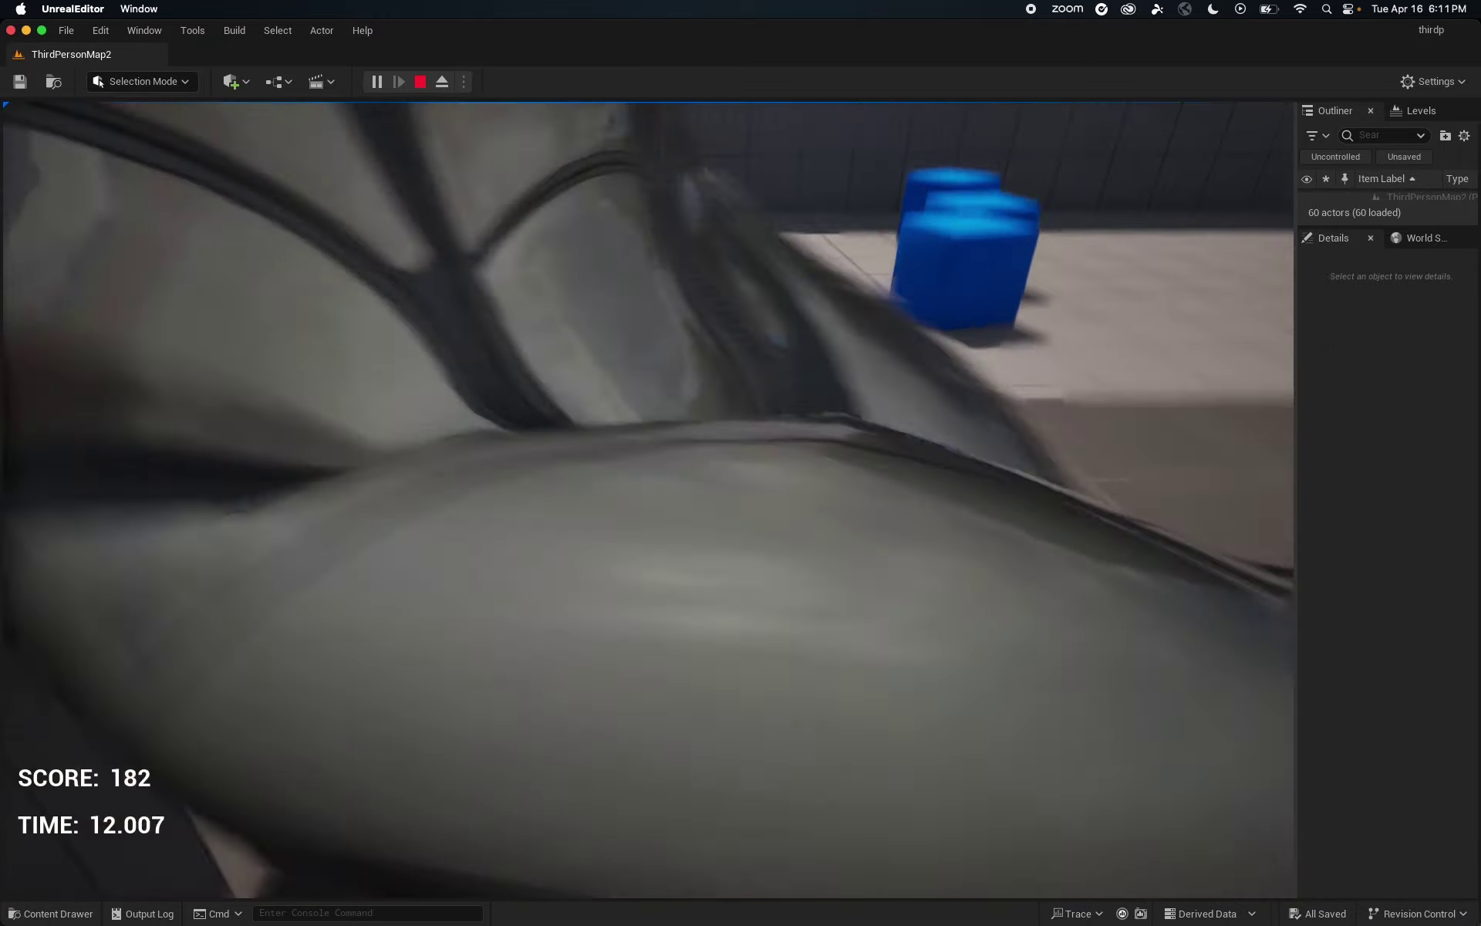
pyautogui.press('space')
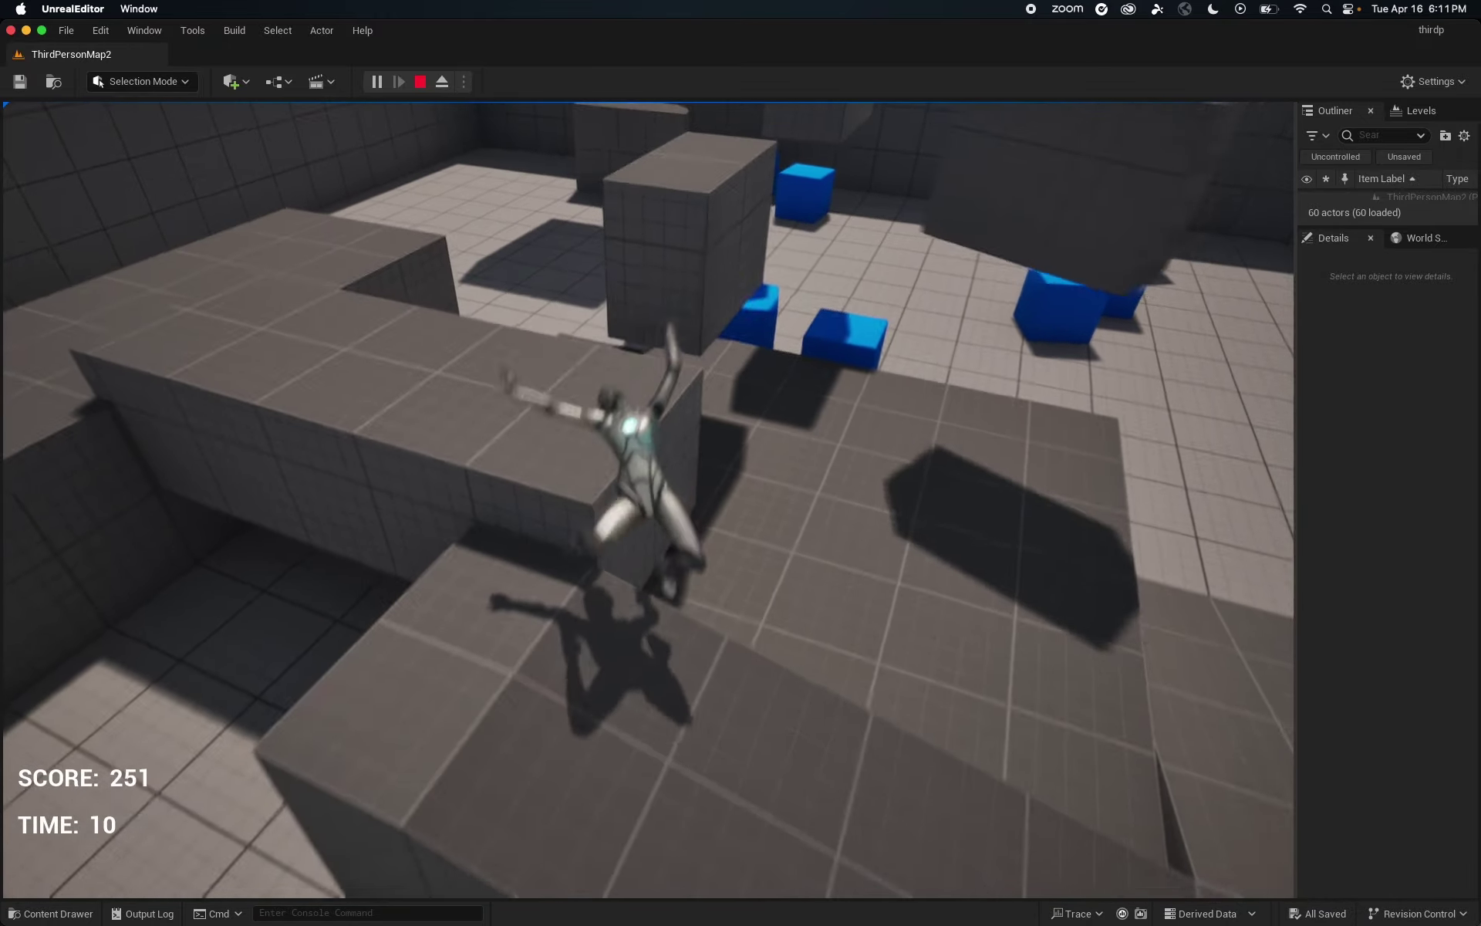
pyautogui.press('space')
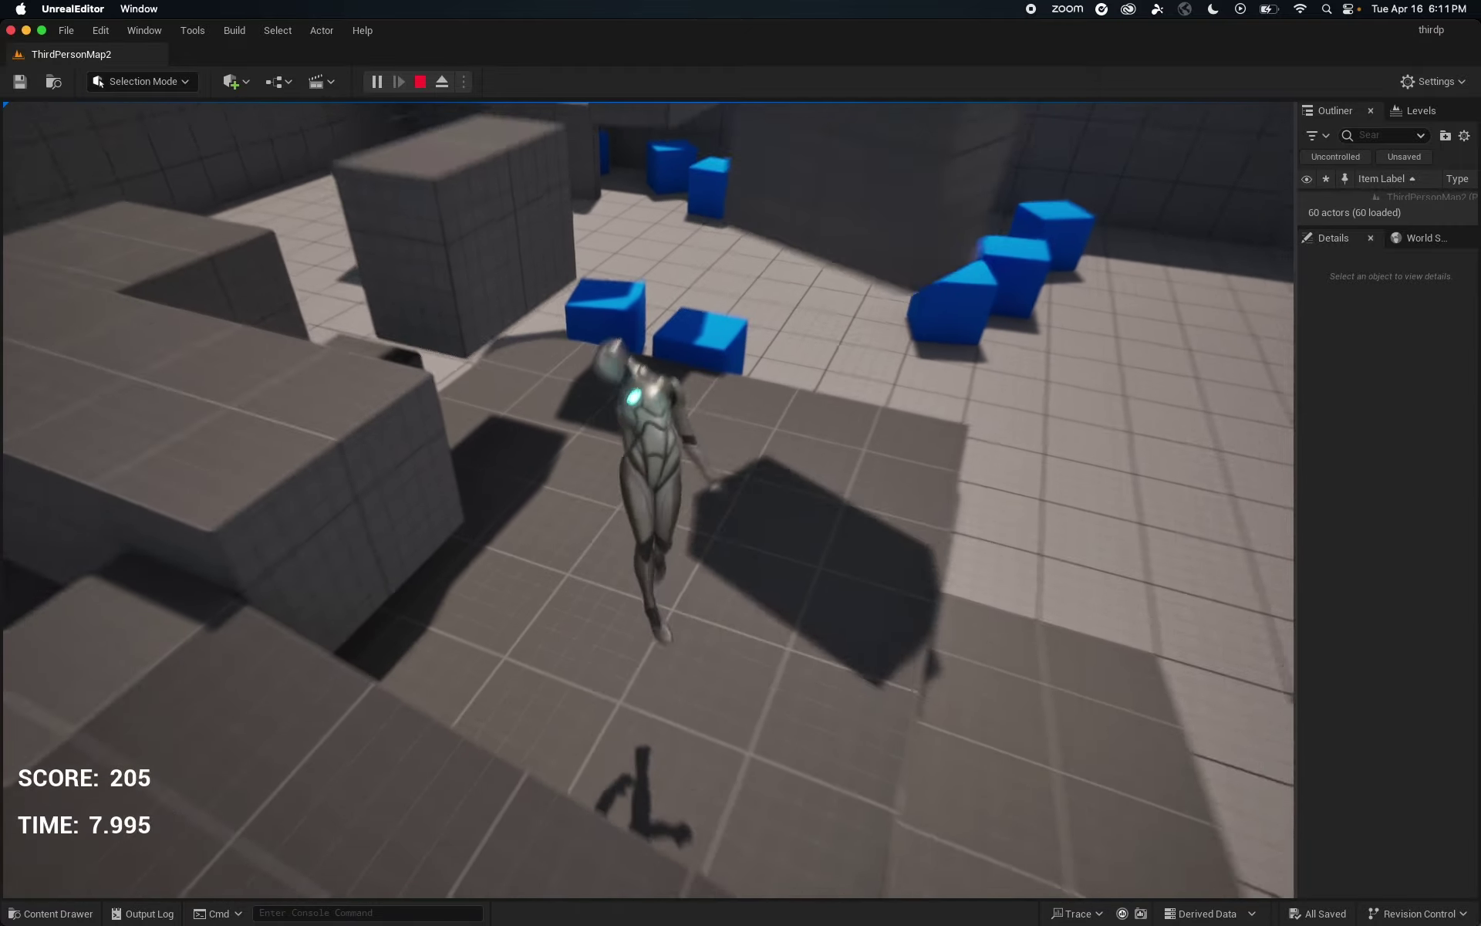
pyautogui.press('space')
pyautogui.press('space')
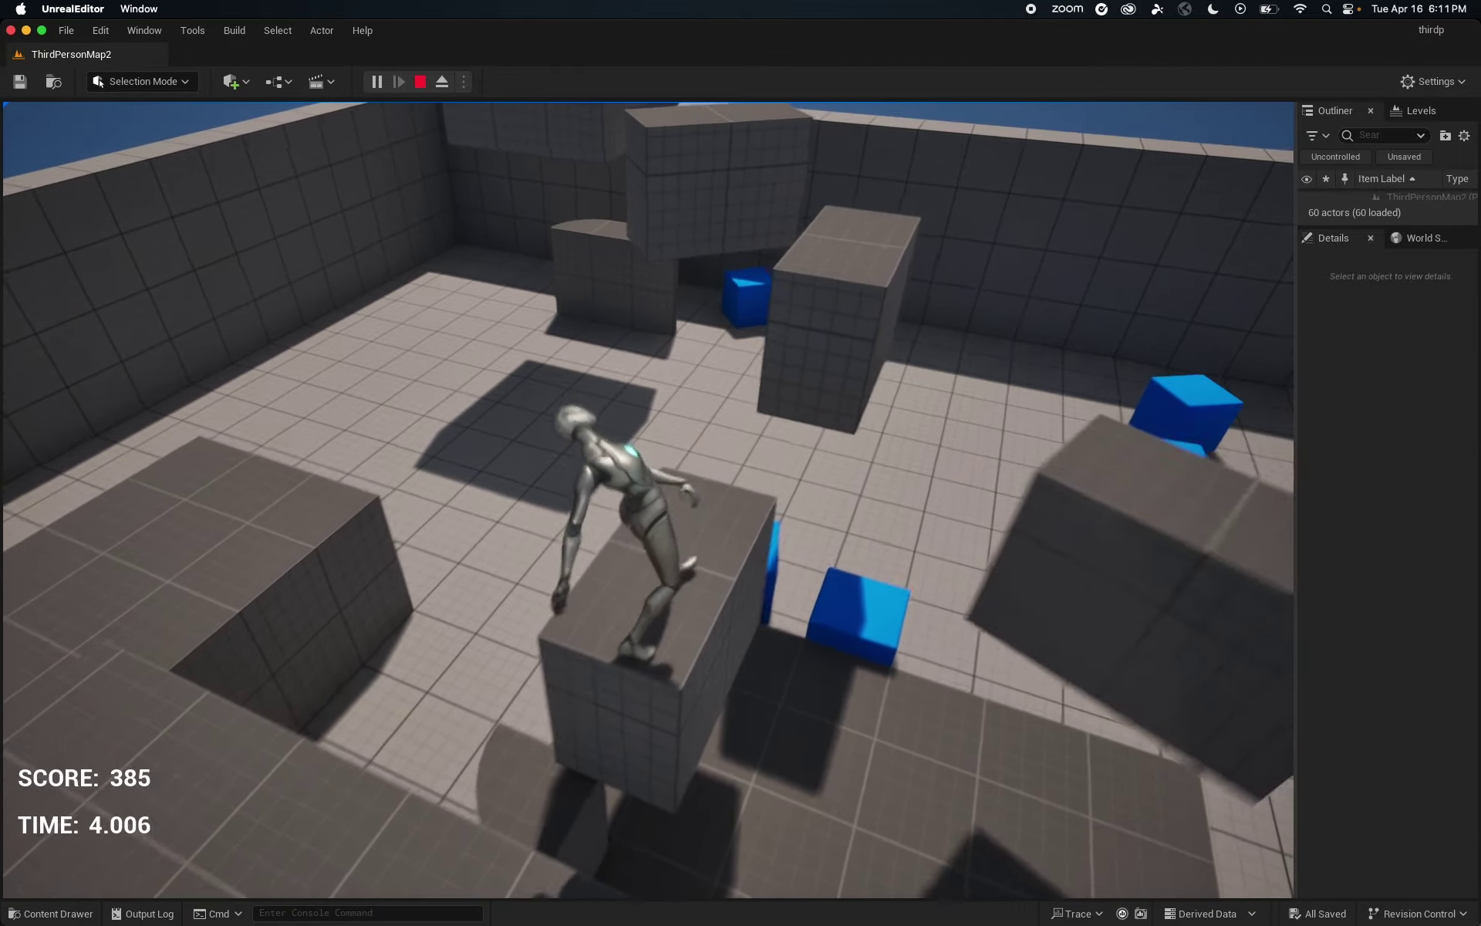
pyautogui.press('space')
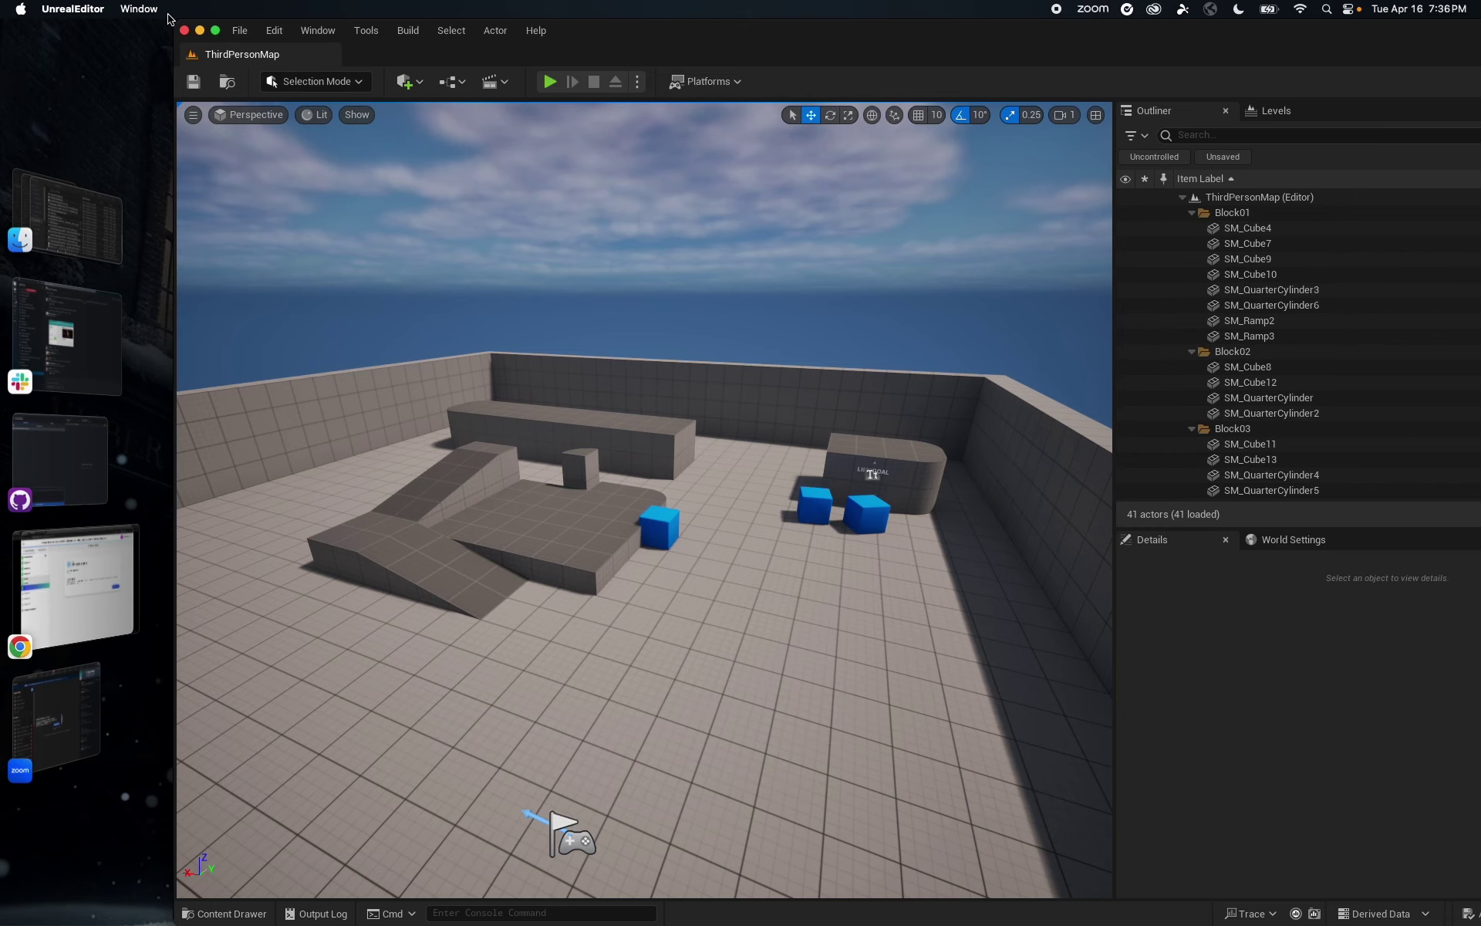
# - Expand the editor window to full screen, briefly play-test the ThirdPersonMap level, and stop the session
pyautogui.click(215, 30)
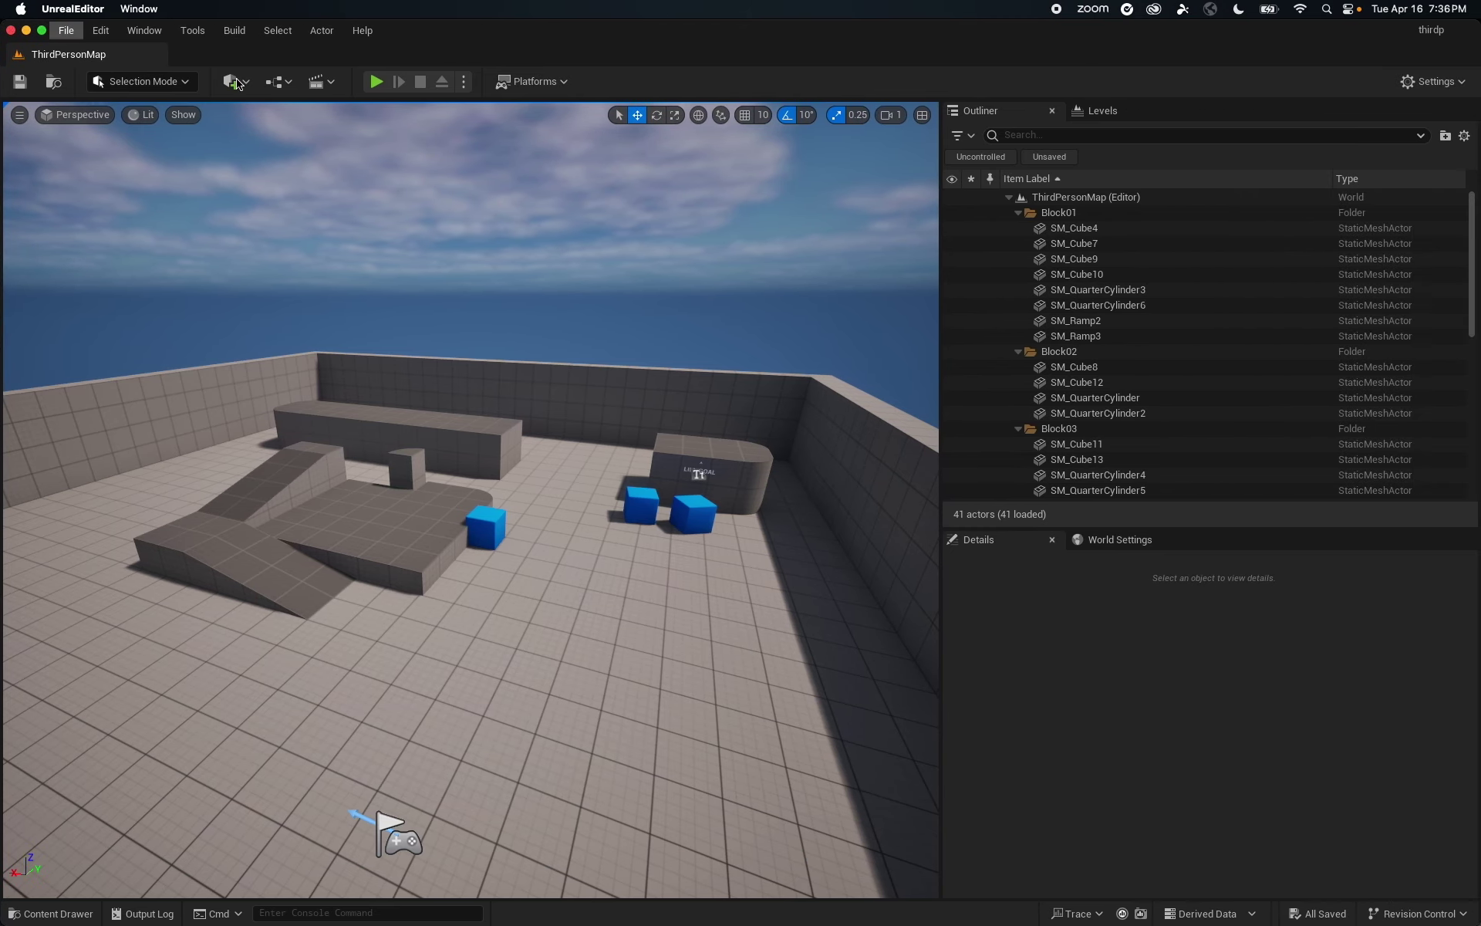
pyautogui.moveTo(589, 324)
pyautogui.mouseDown(button='right')
pyautogui.moveTo(550, 313)
pyautogui.moveTo(561, 328)
pyautogui.mouseUp(button='right')
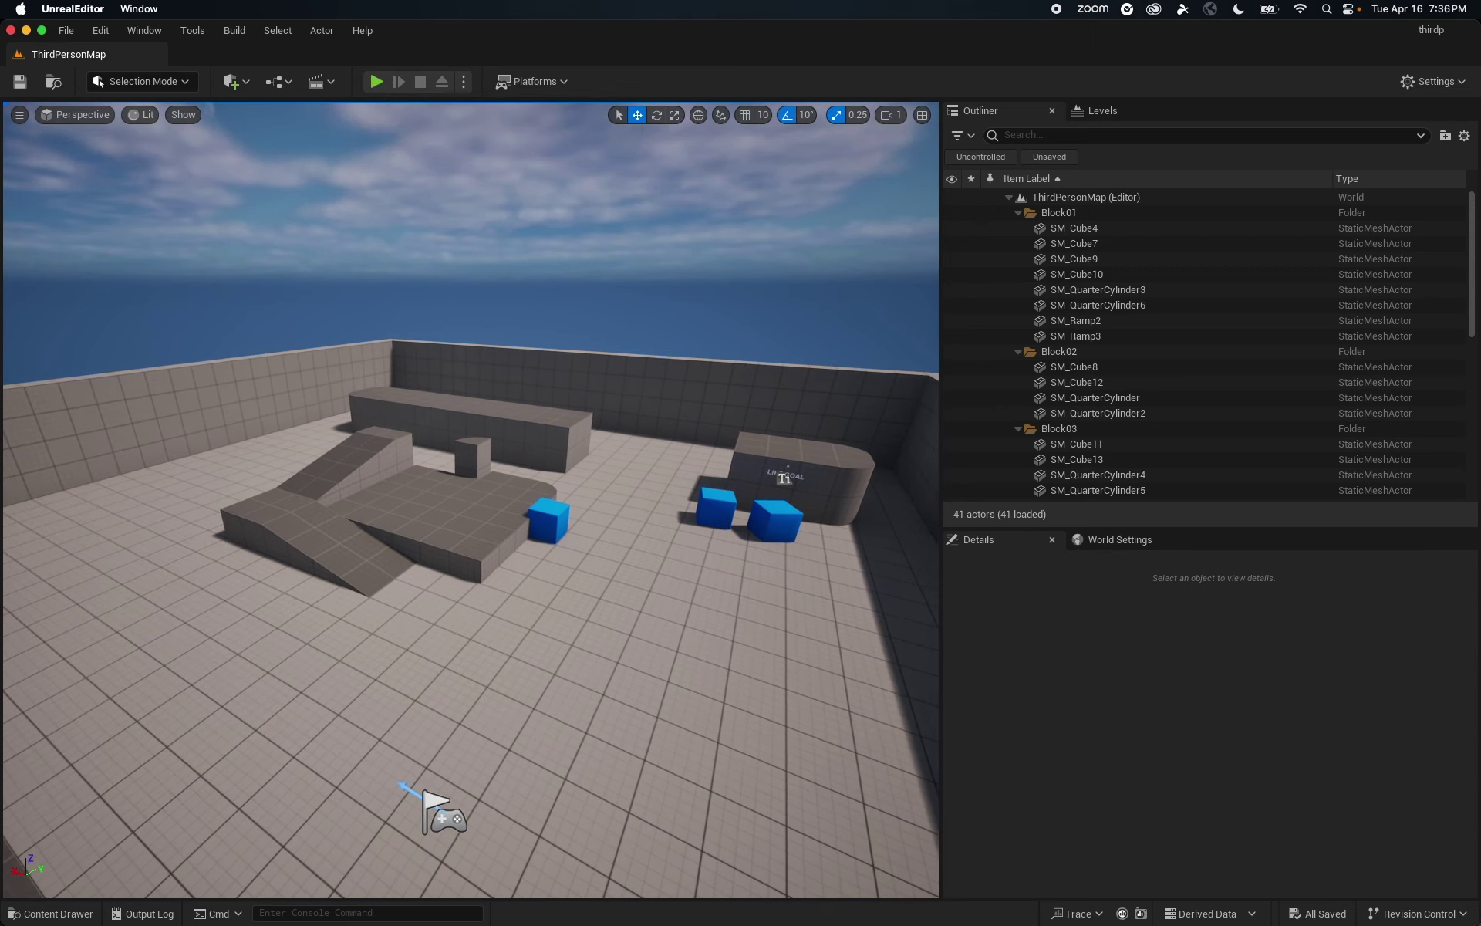
pyautogui.click(376, 82)
pyautogui.click(450, 228)
pyautogui.press('w')
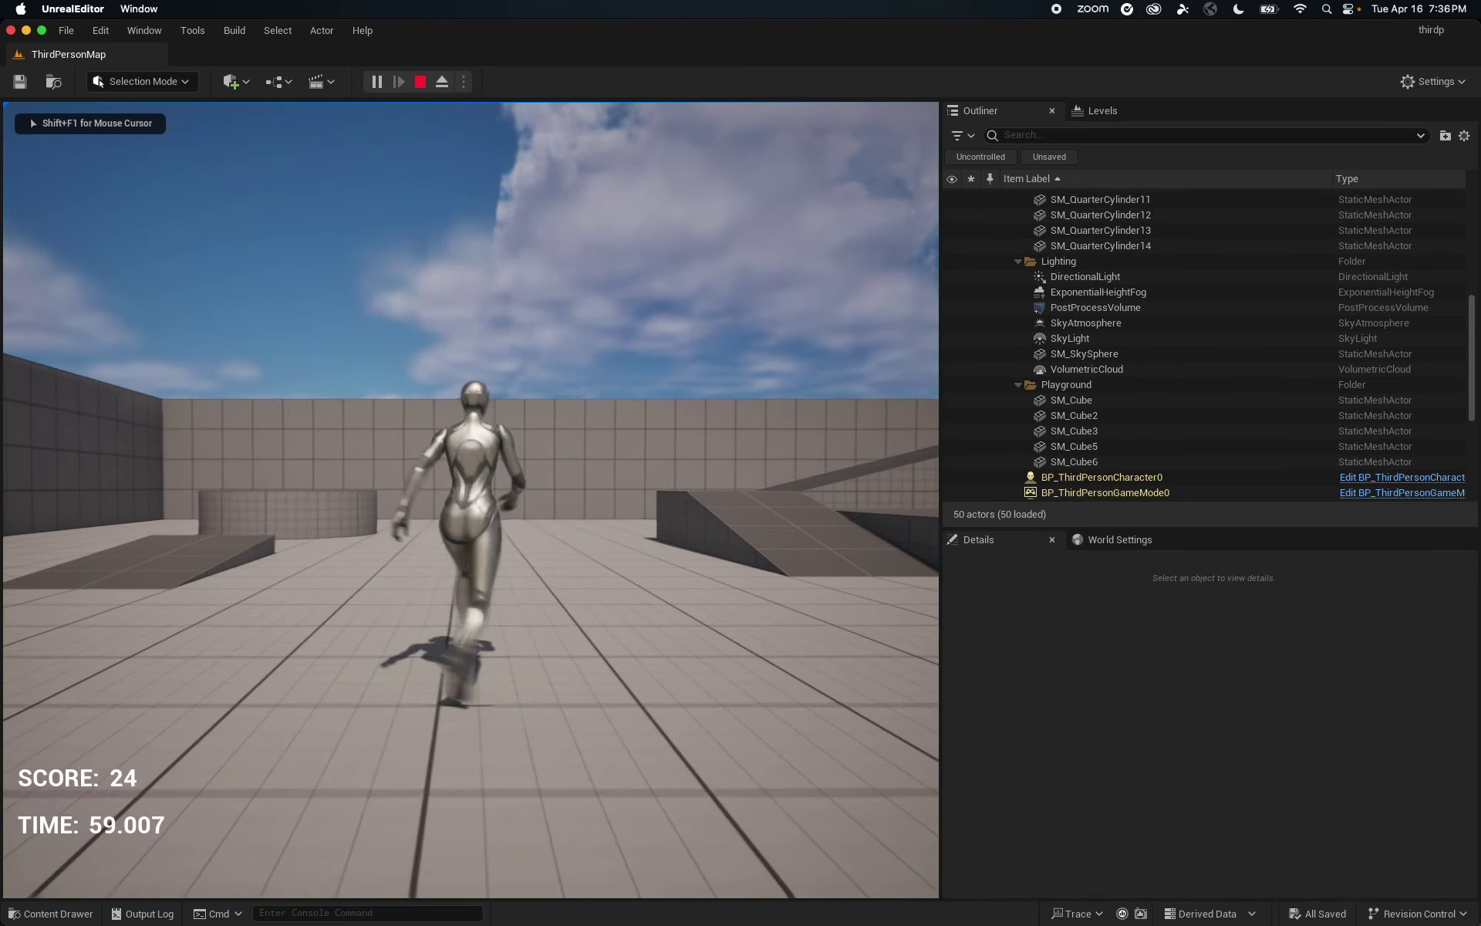
pyautogui.press('w')
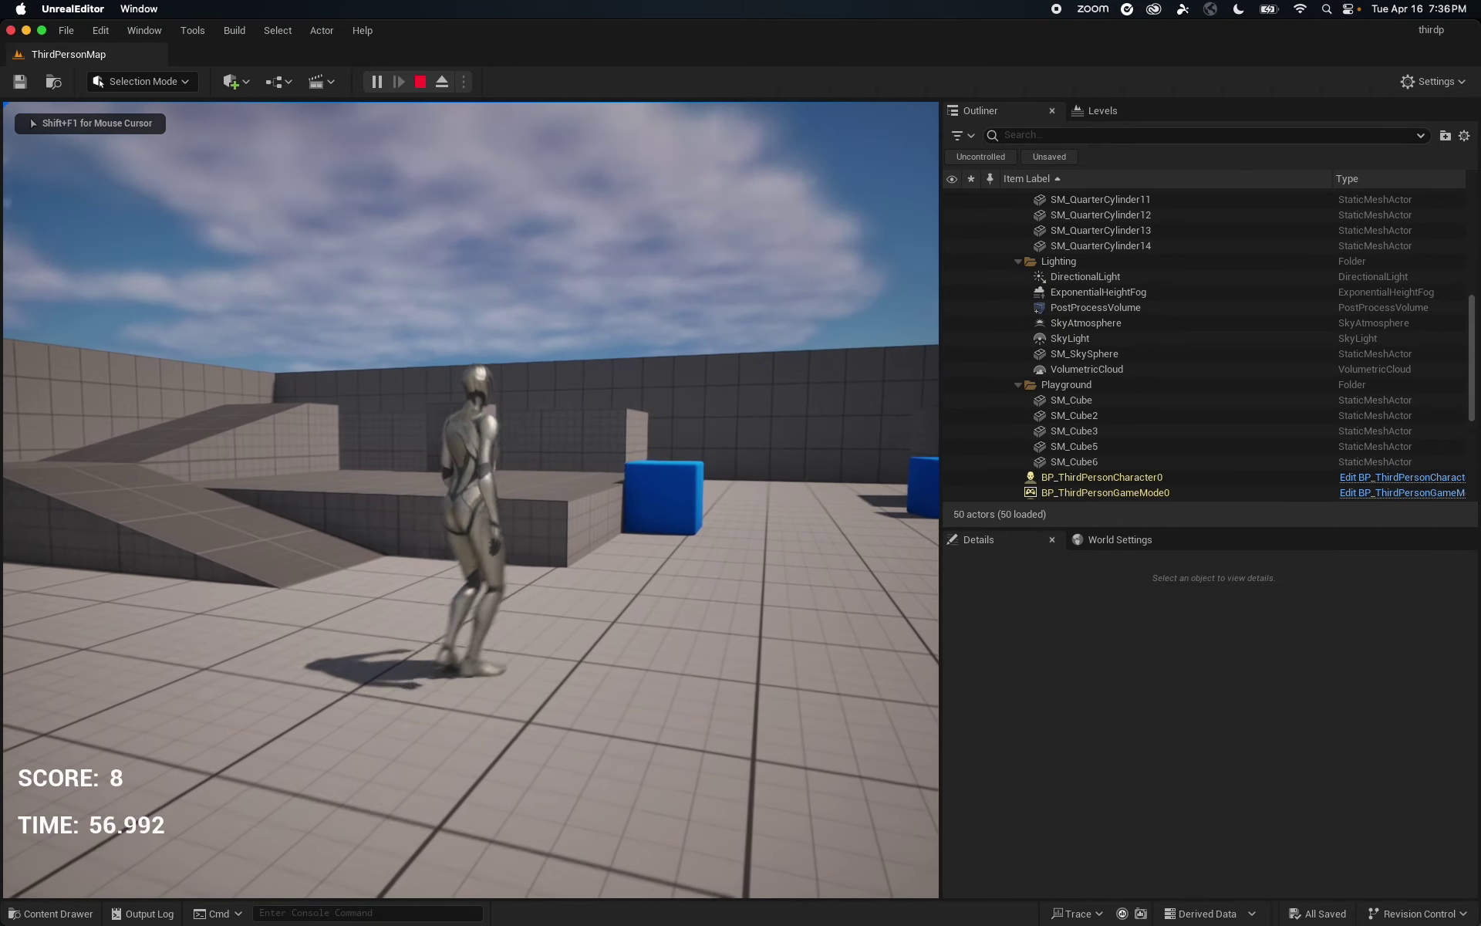
pyautogui.press('Escape')
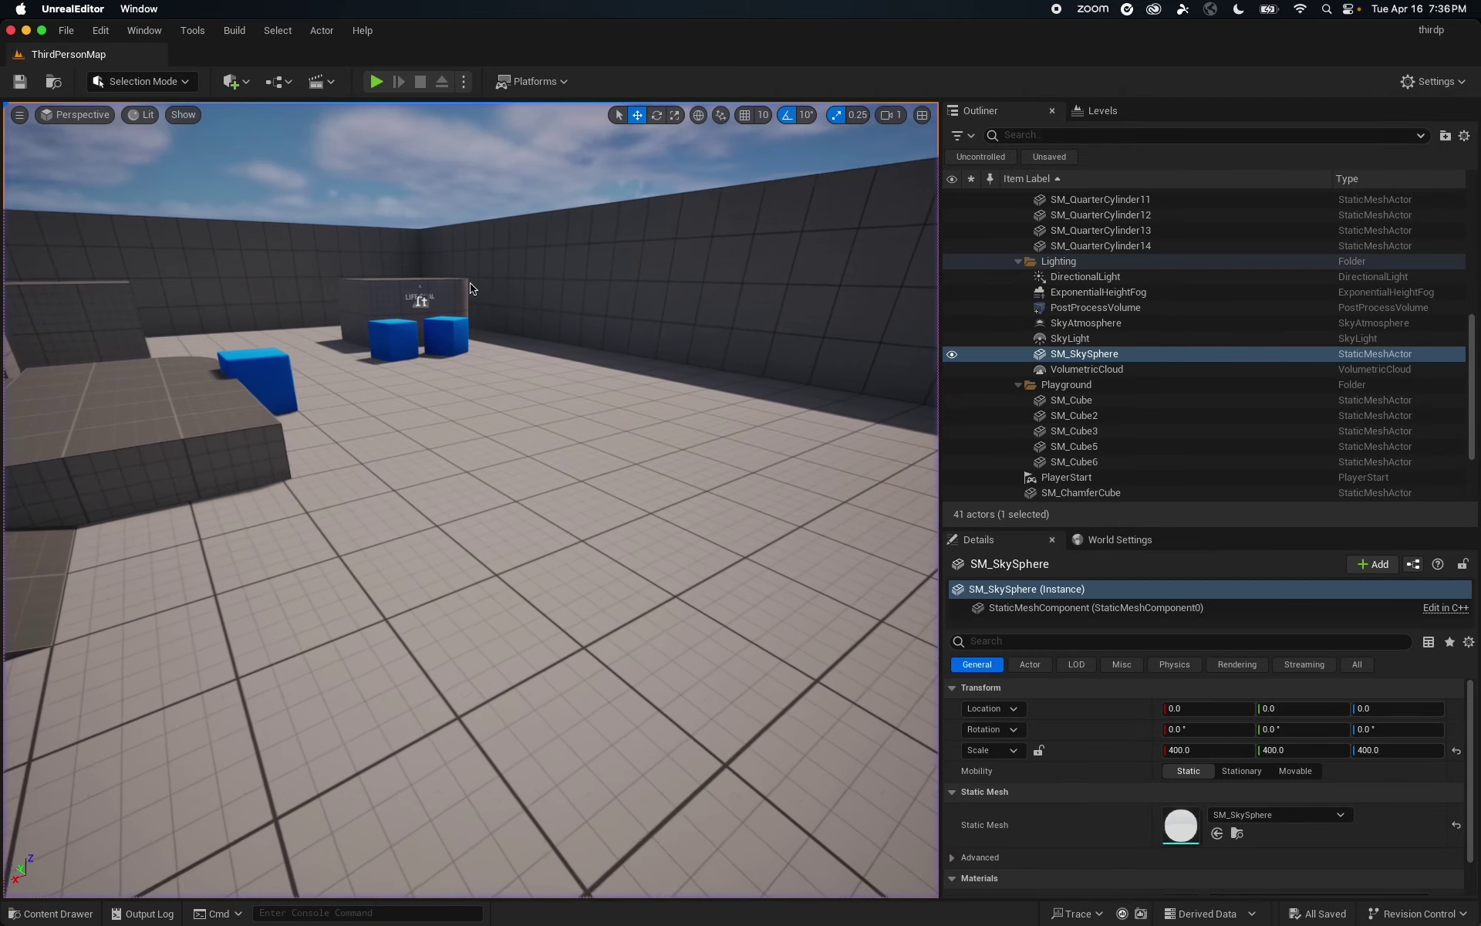
# - Open the ThirdPersonMap2 level from the project content and switch its viewport to Immersive Mode
pyautogui.click(48, 914)
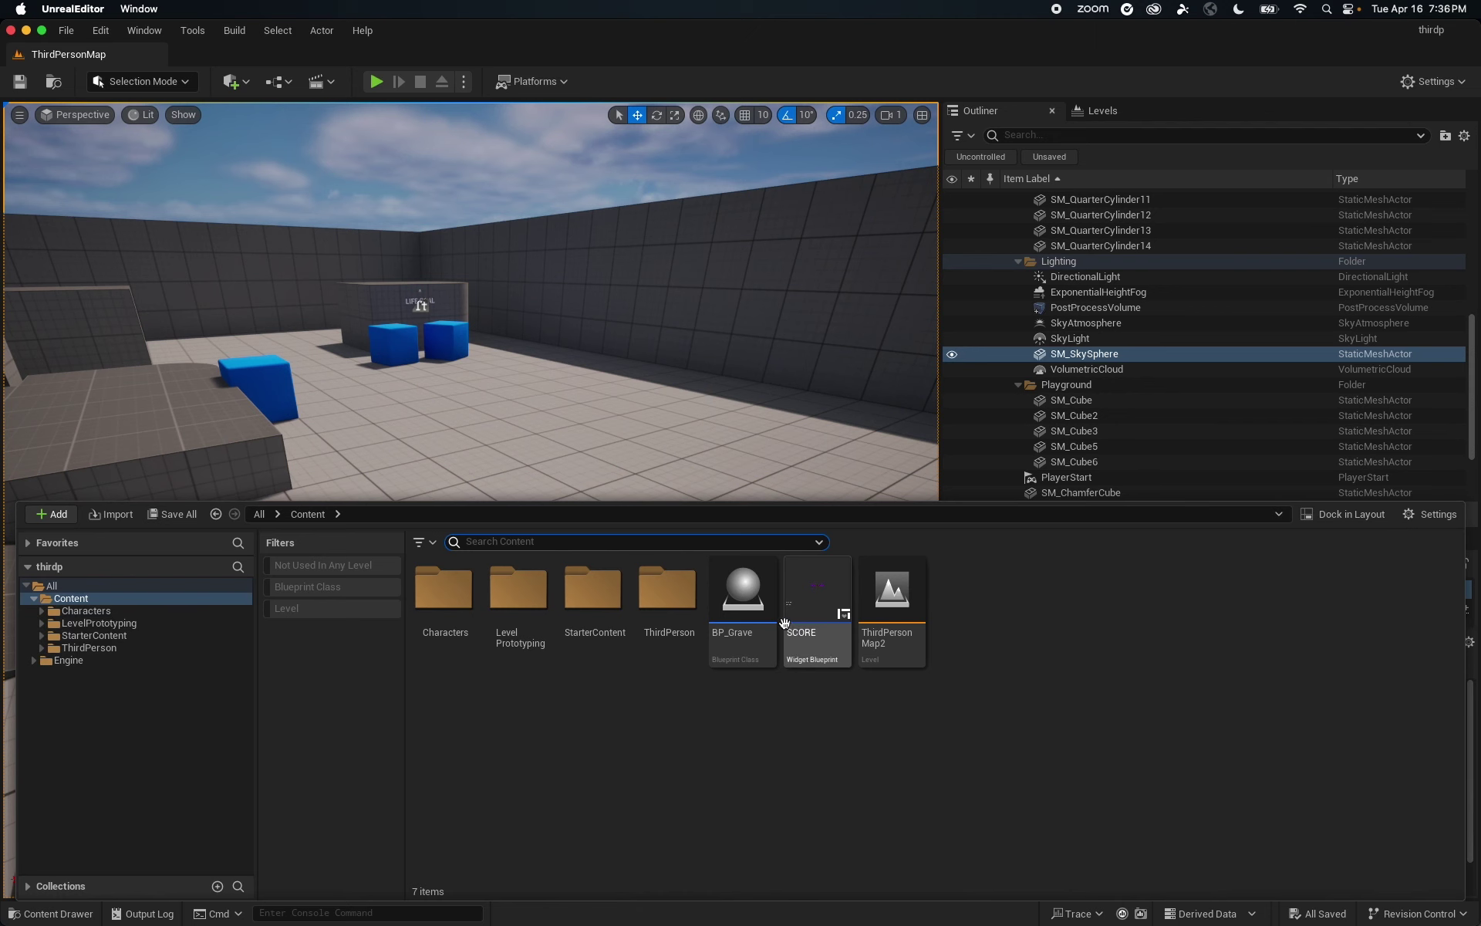
pyautogui.doubleClick(892, 609)
pyautogui.click(540, 329)
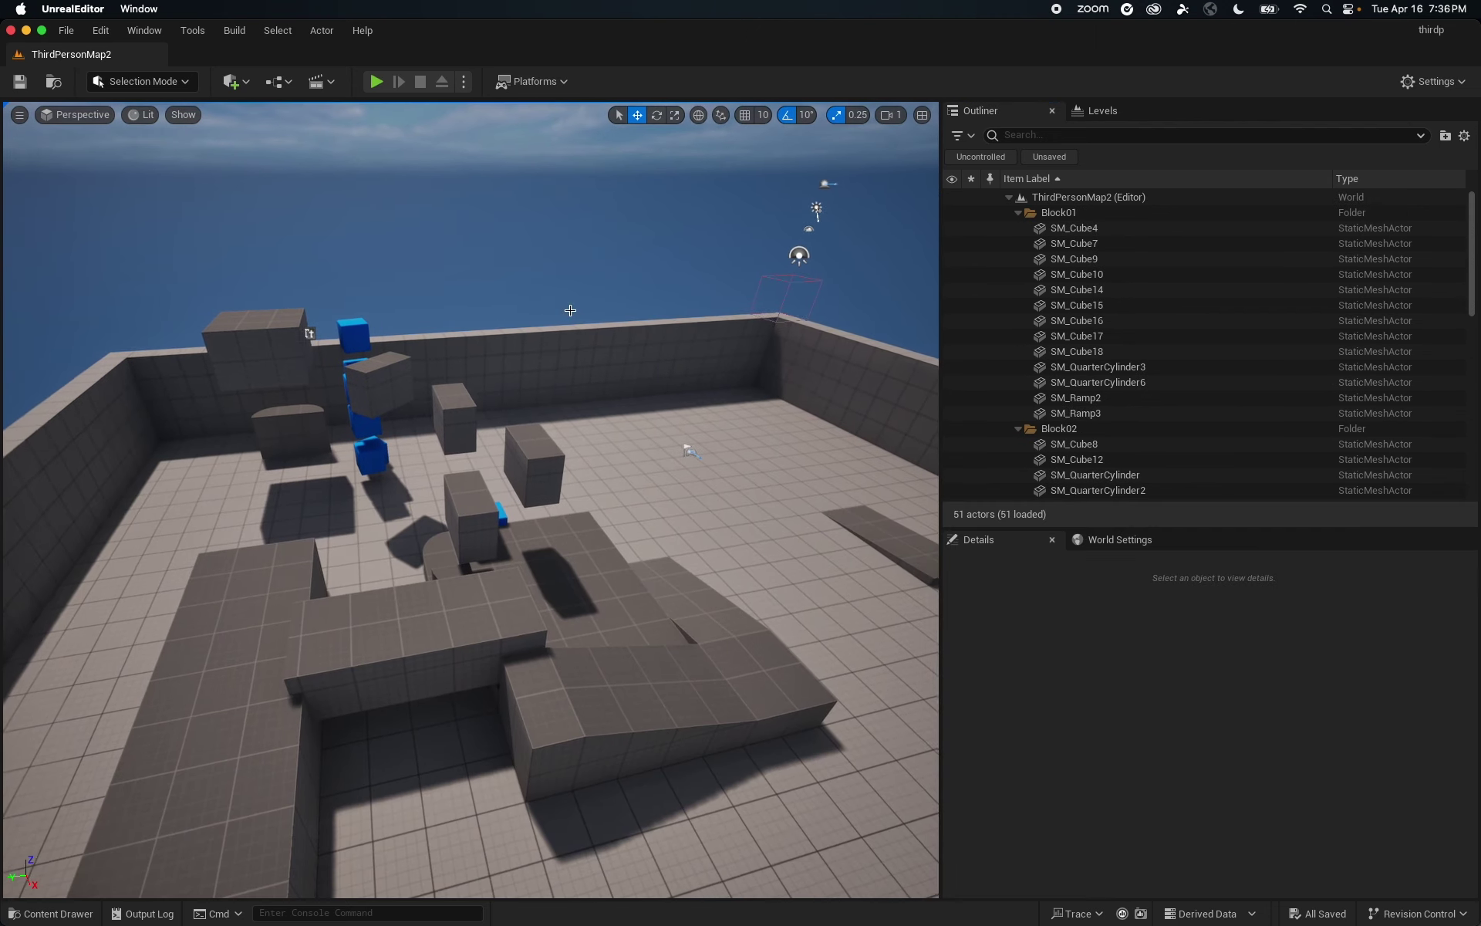
pyautogui.click(20, 116)
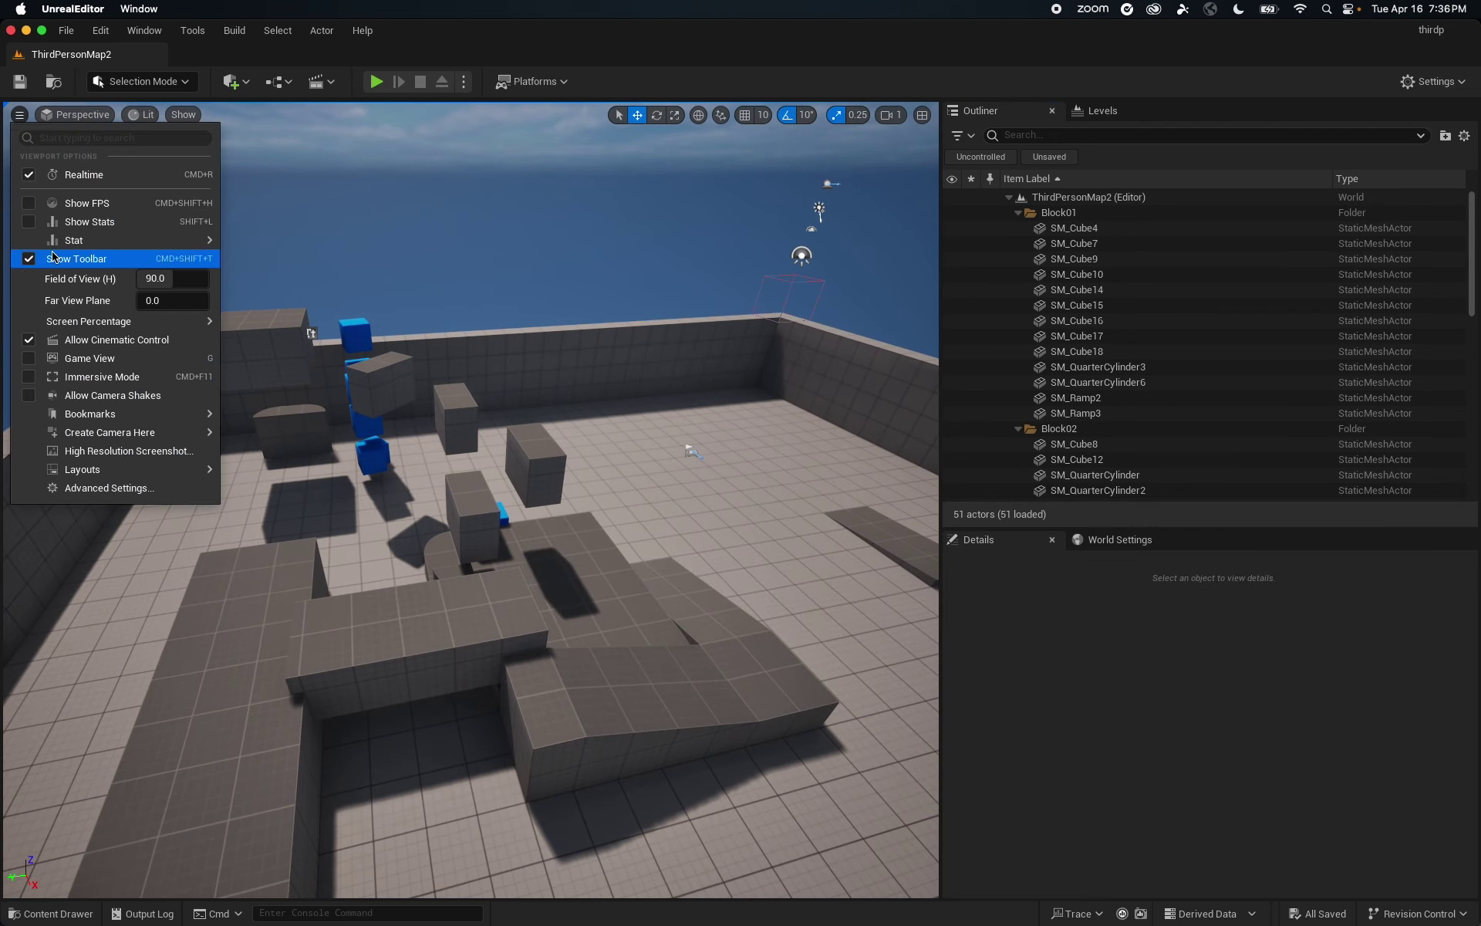
pyautogui.click(38, 380)
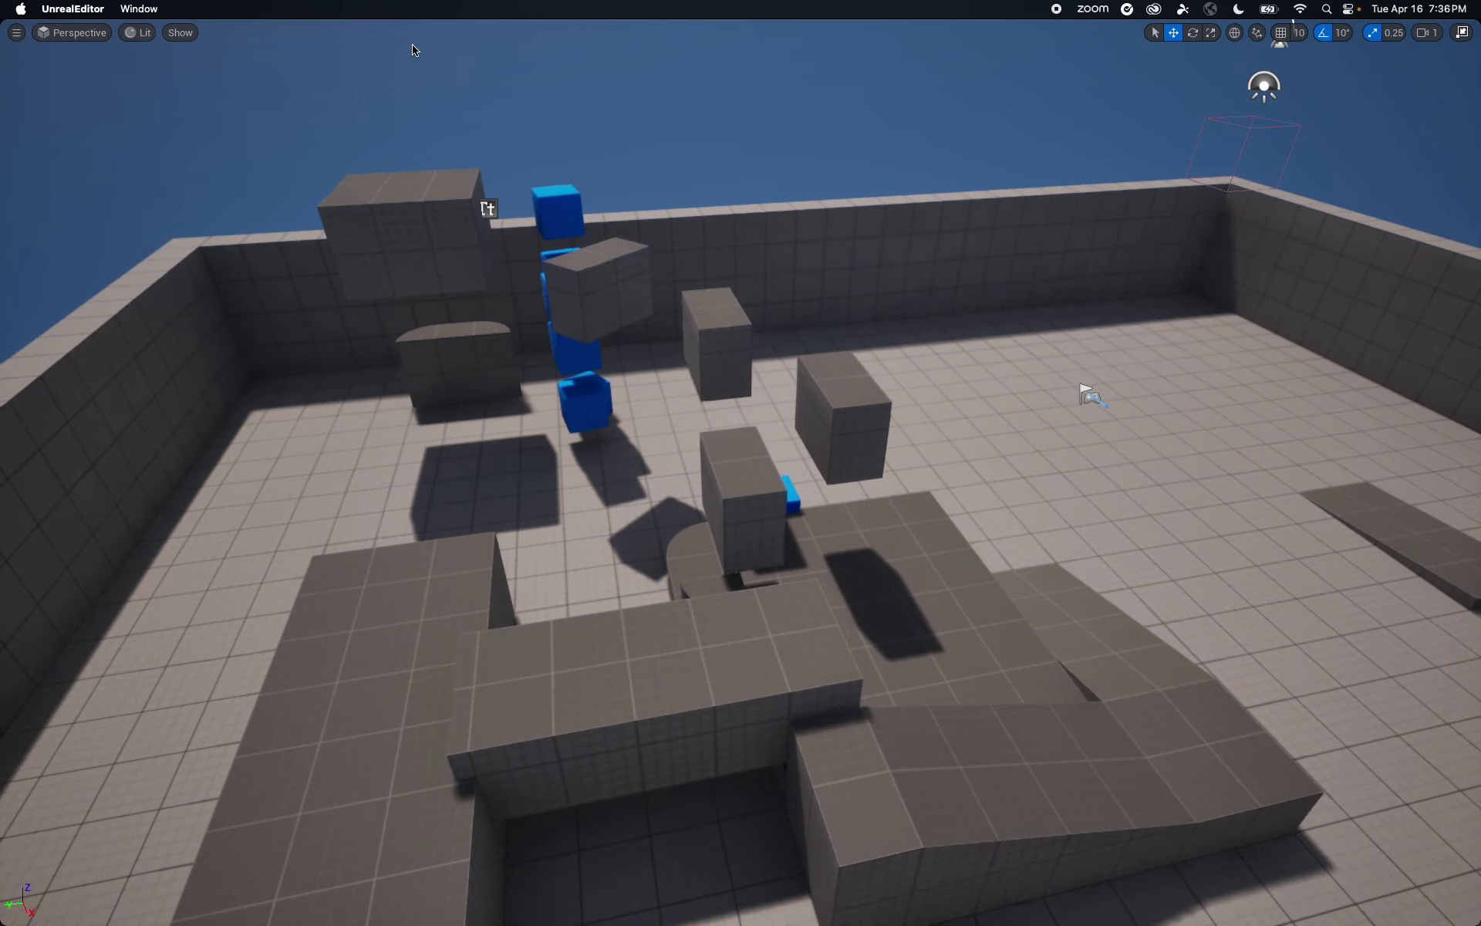
# - Start a play session of ThirdPersonMap2 in the immersive viewport and run toward the ramped platform
pyautogui.moveTo(466, 220); pyautogui.dragTo(483, 169, button='right')
pyautogui.scroll(-3, 556, 311)
pyautogui.scroll(4, 578, 321)
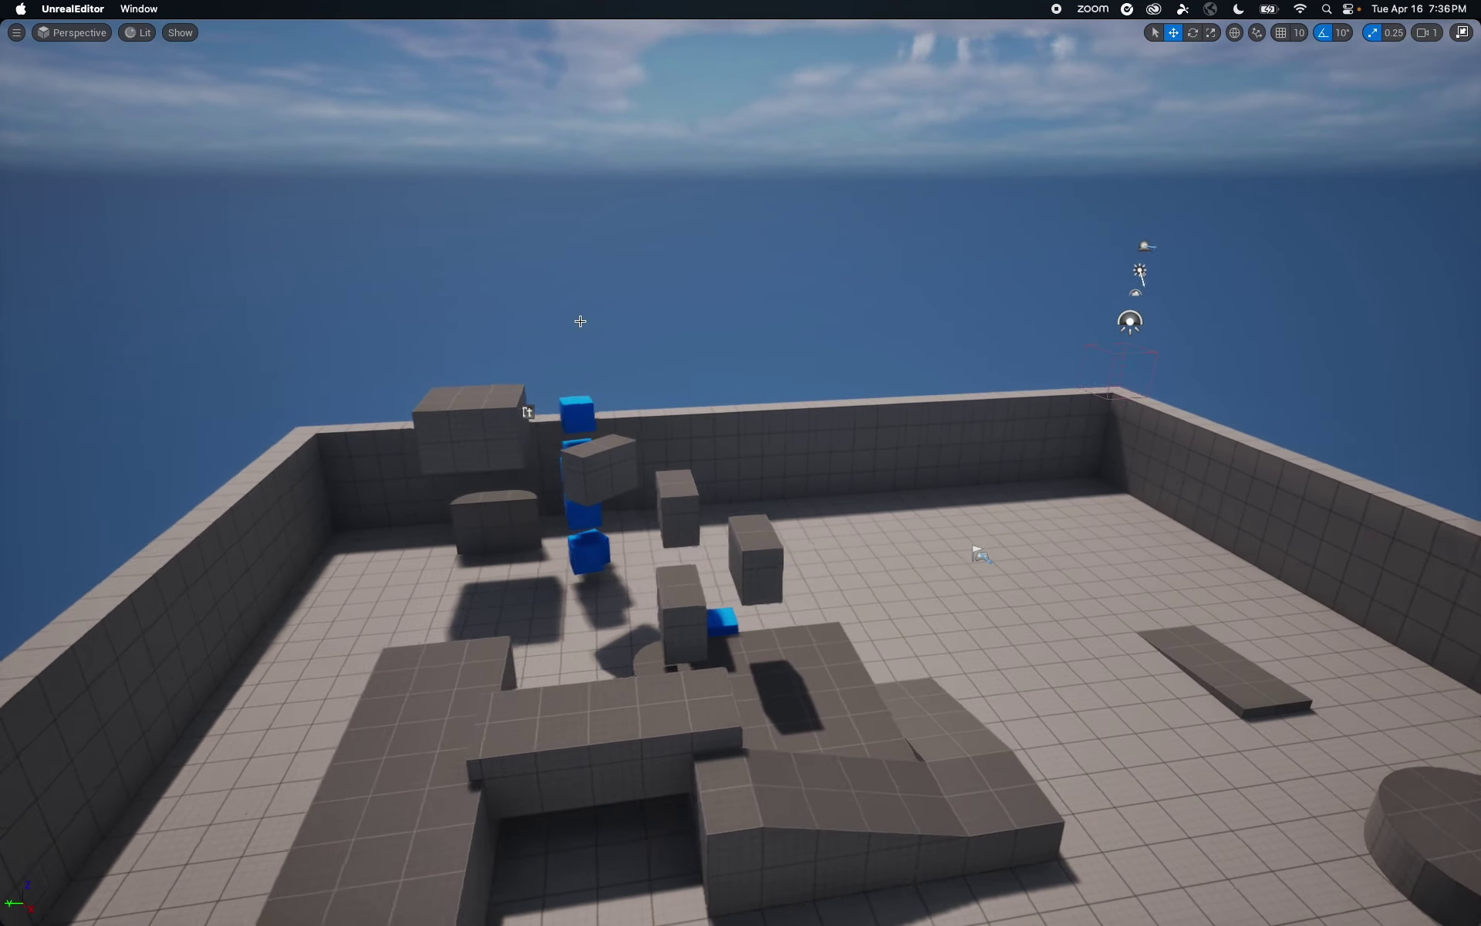
pyautogui.moveTo(578, 321); pyautogui.dragTo(494, 321, button='right')
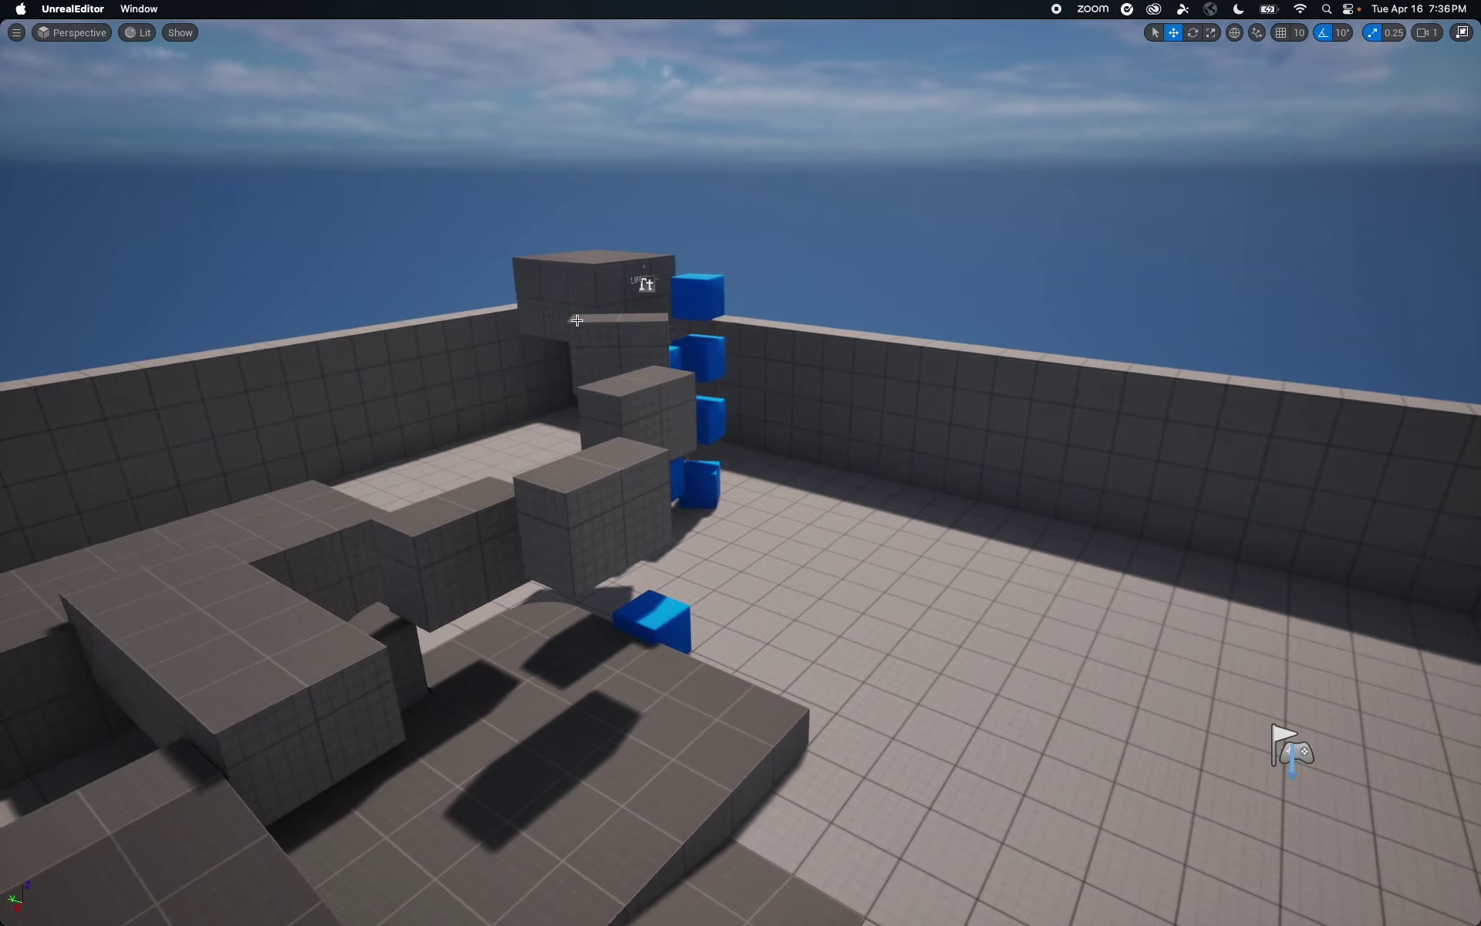
pyautogui.hotkey('alt', 'p')
pyautogui.click(578, 320)
pyautogui.press('w')
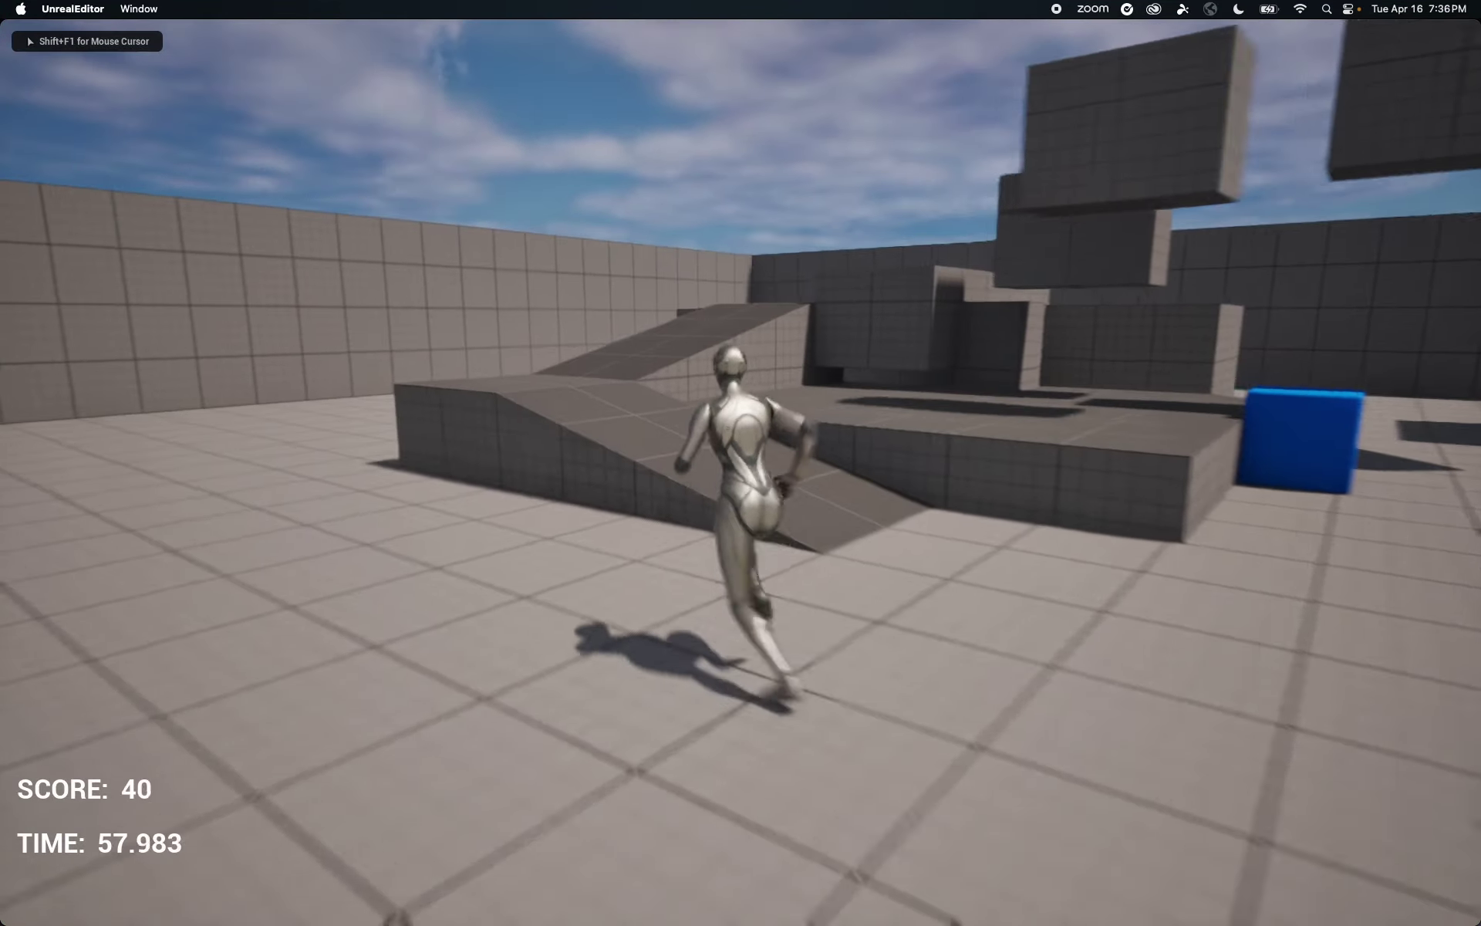
# - Jump up the ramp and leap onto the first floating block
pyautogui.press('space')
pyautogui.press('w')
pyautogui.press('space')
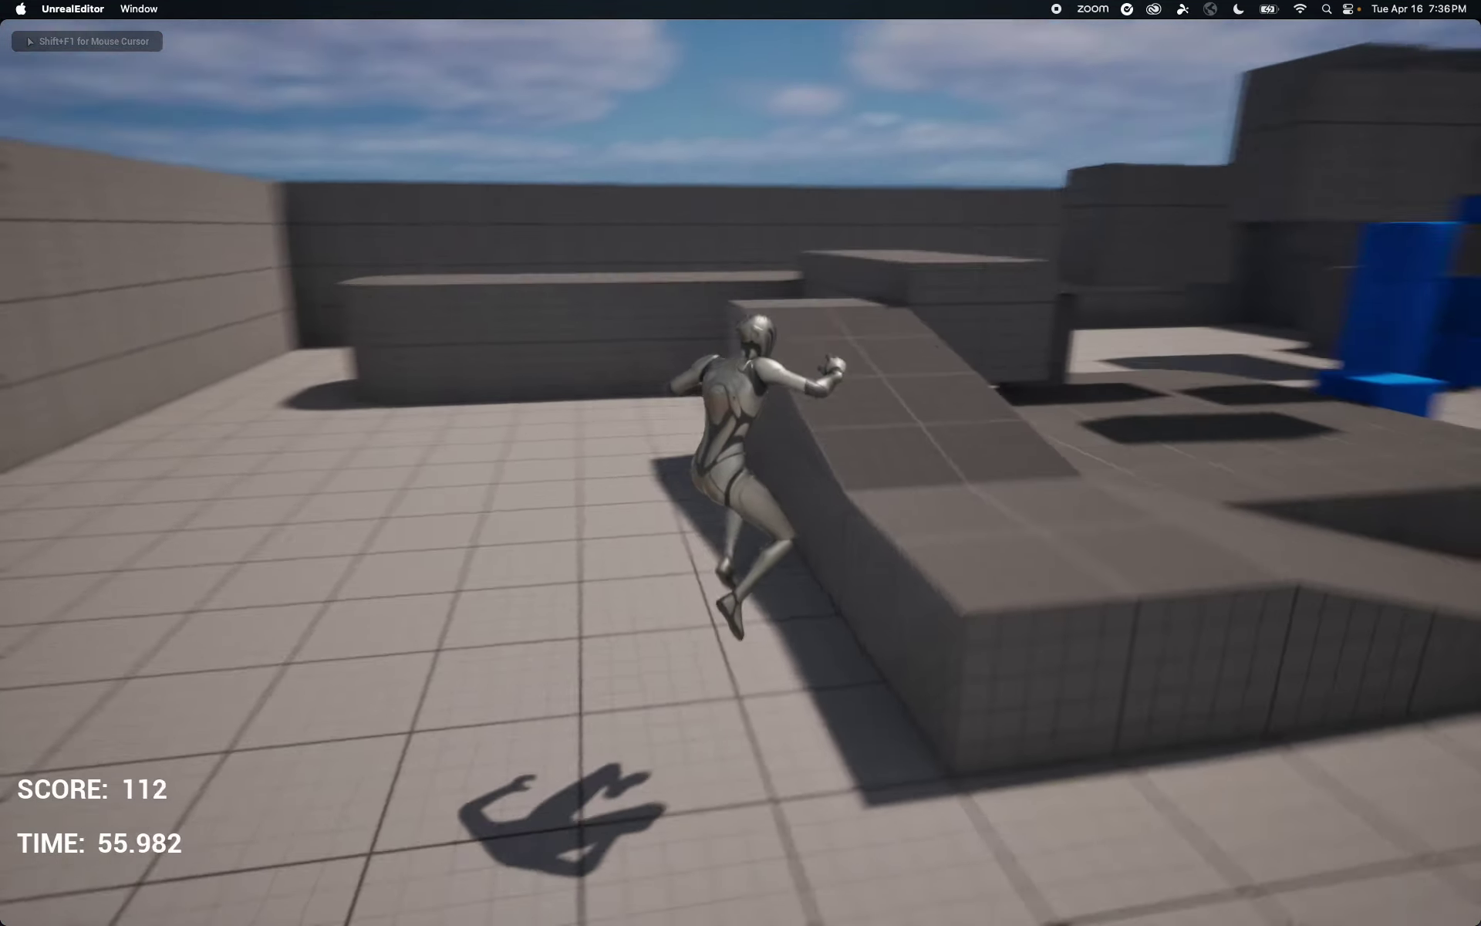
pyautogui.press('w')
pyautogui.press('space')
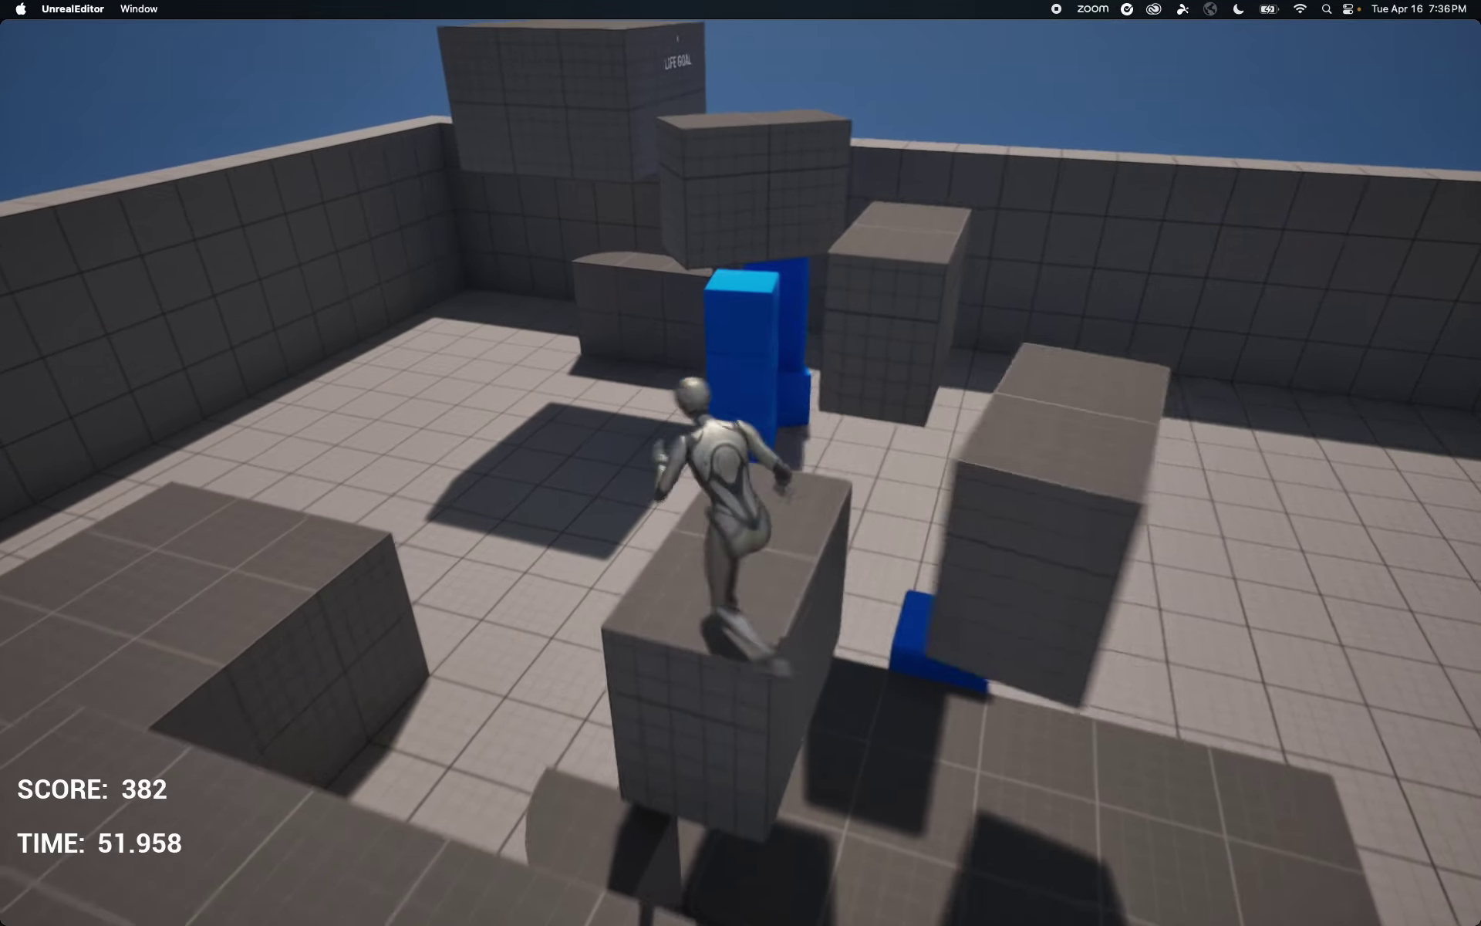
pyautogui.press('w')
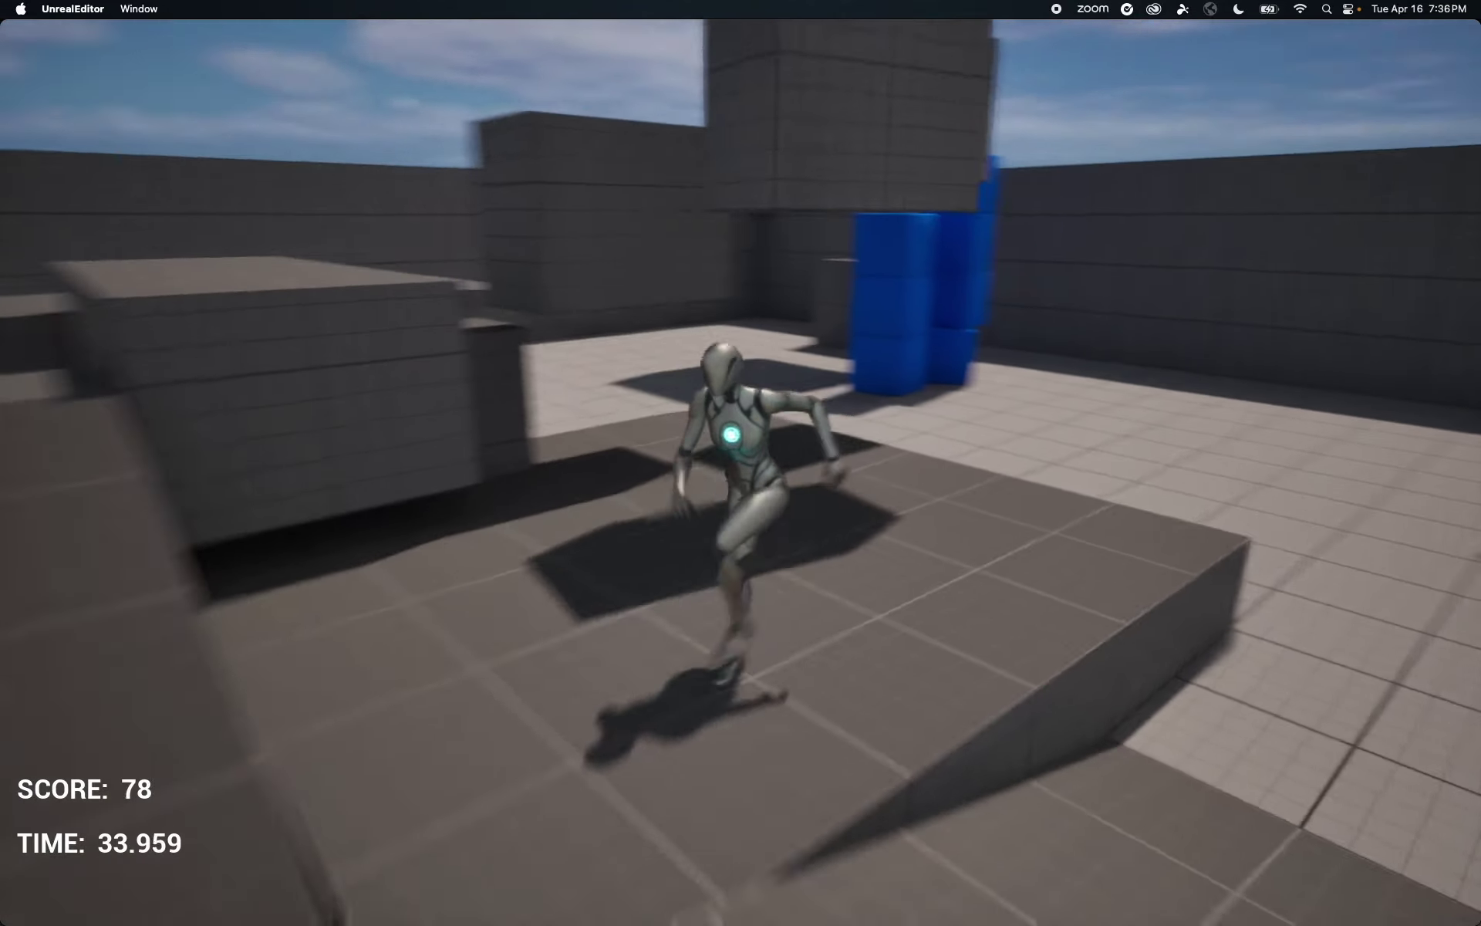
# - Climb back over the ramp and raised beam and try to reach the floating blocks from there
pyautogui.press('space')
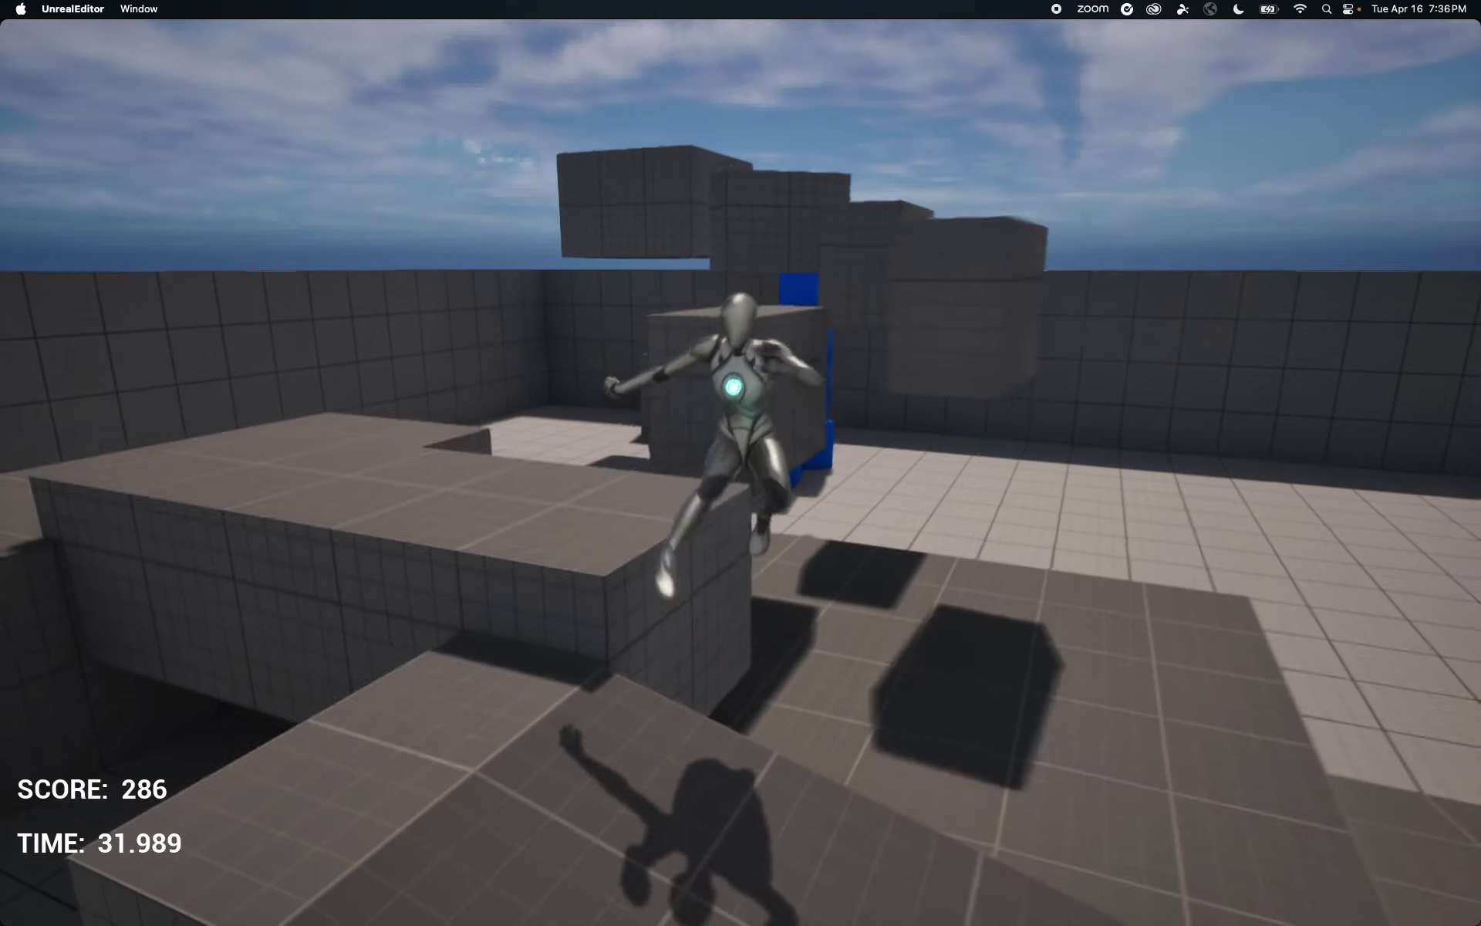
pyautogui.press('space')
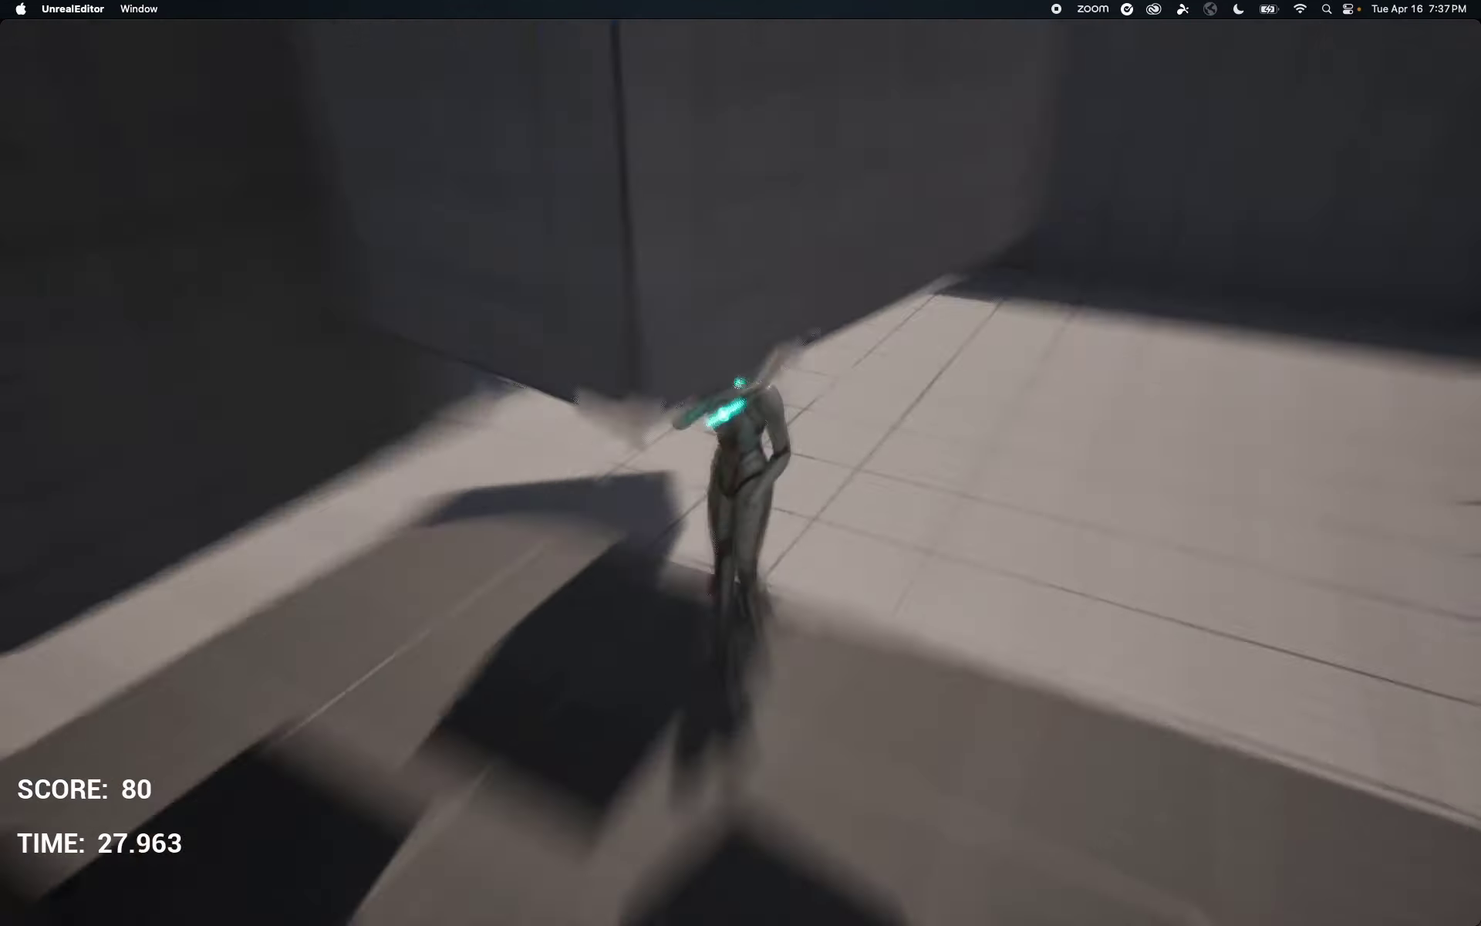
pyautogui.press('w')
pyautogui.press('space')
pyautogui.press('space')
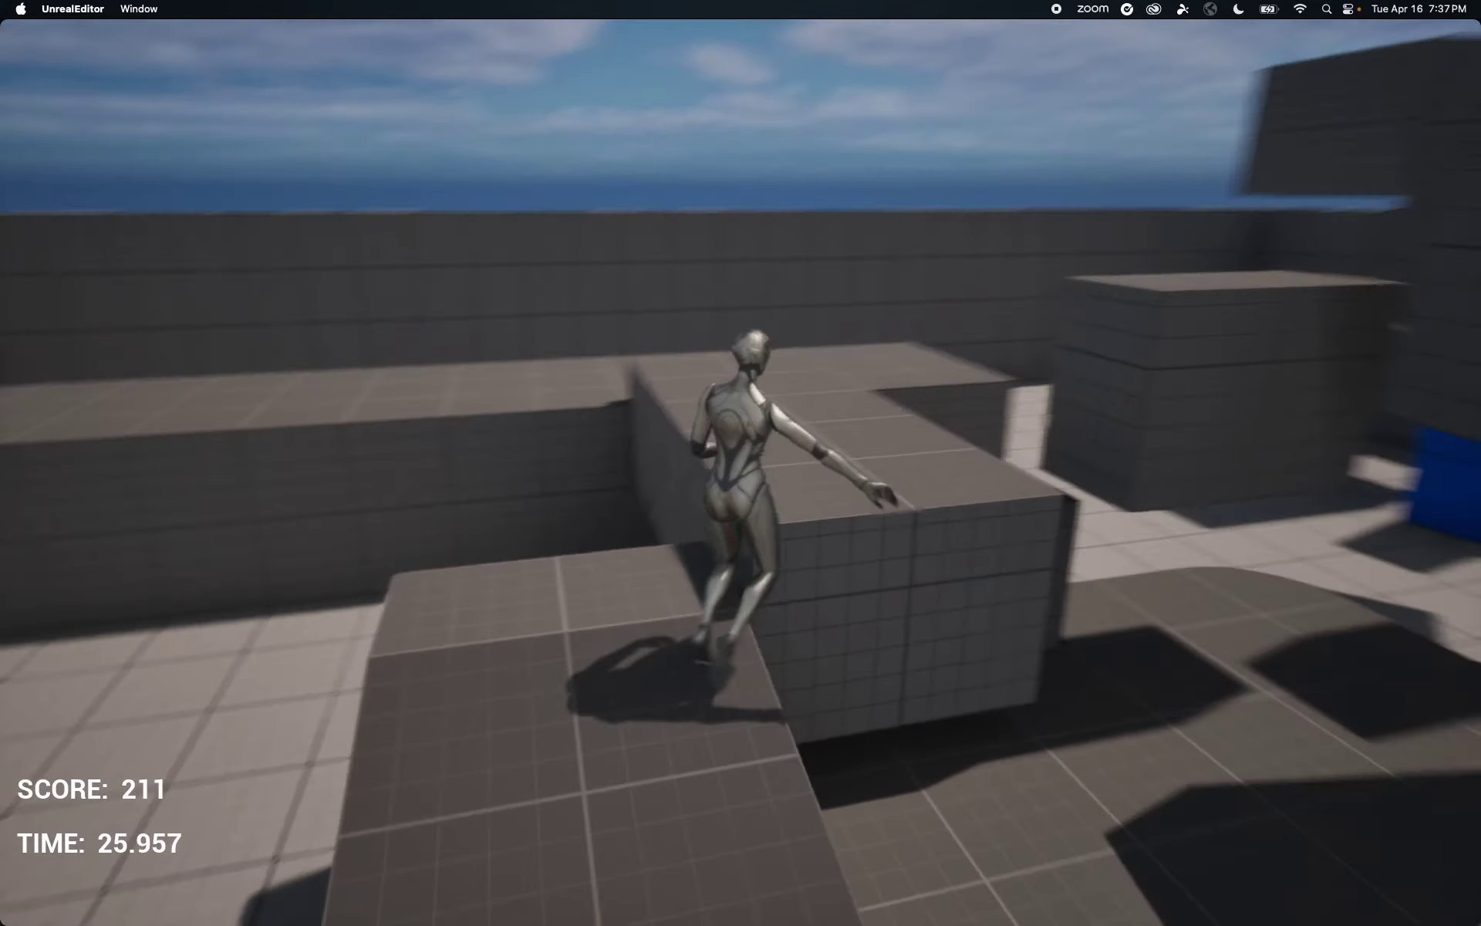
pyautogui.press('w')
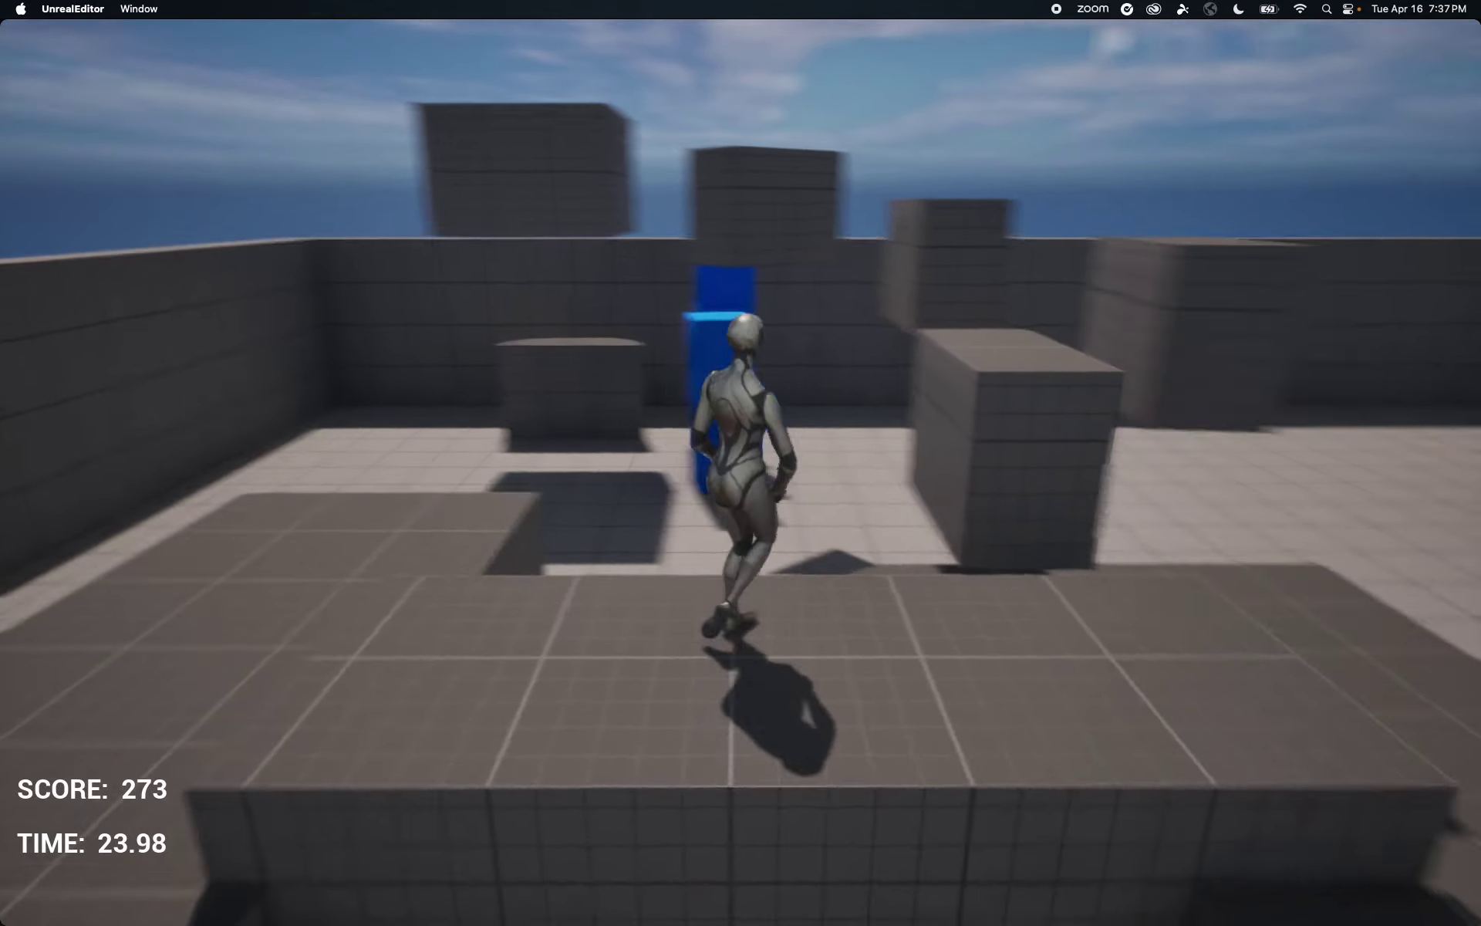
pyautogui.press('d')
pyautogui.press('s')
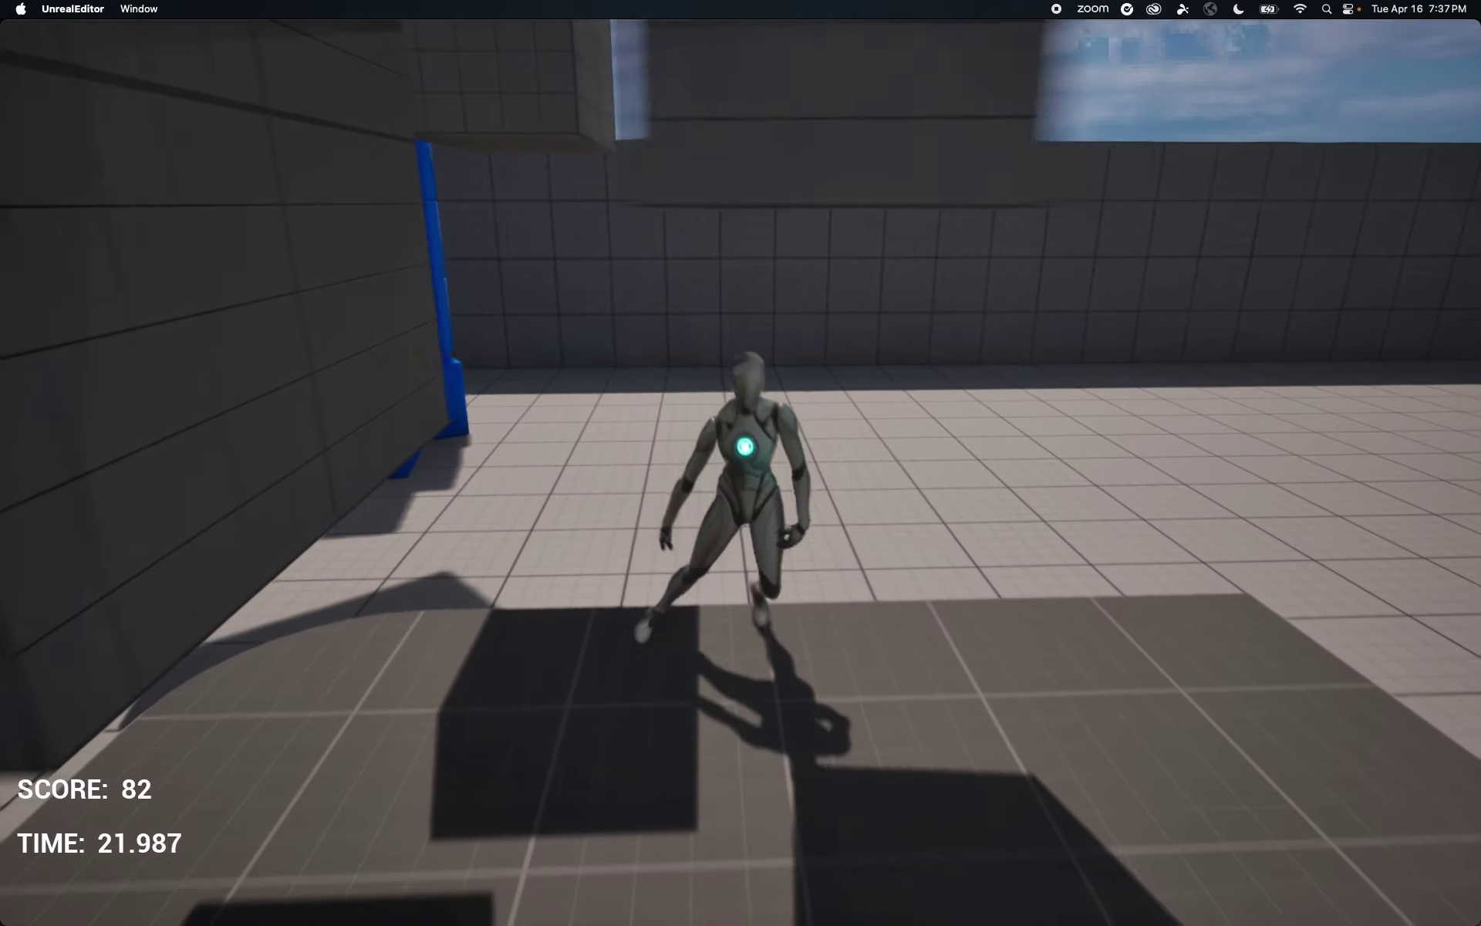
# - Climb the ramp again, cross the floating blocks and try to leap onto the LIFE GOAL platform
pyautogui.press('space')
pyautogui.press('w')
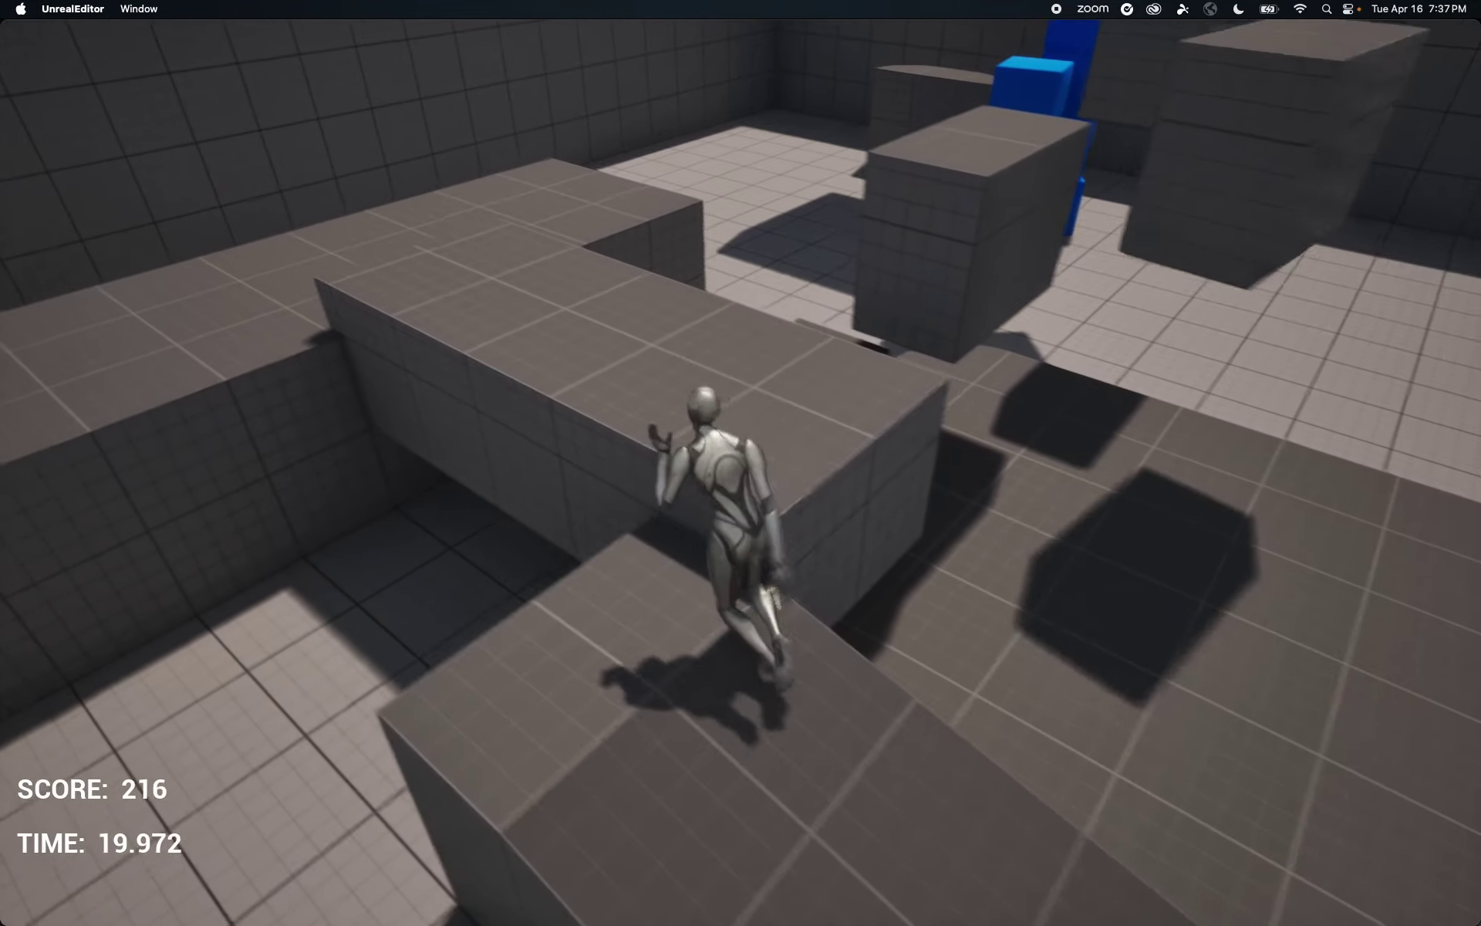
pyautogui.press('space')
pyautogui.press('w')
pyautogui.press('space')
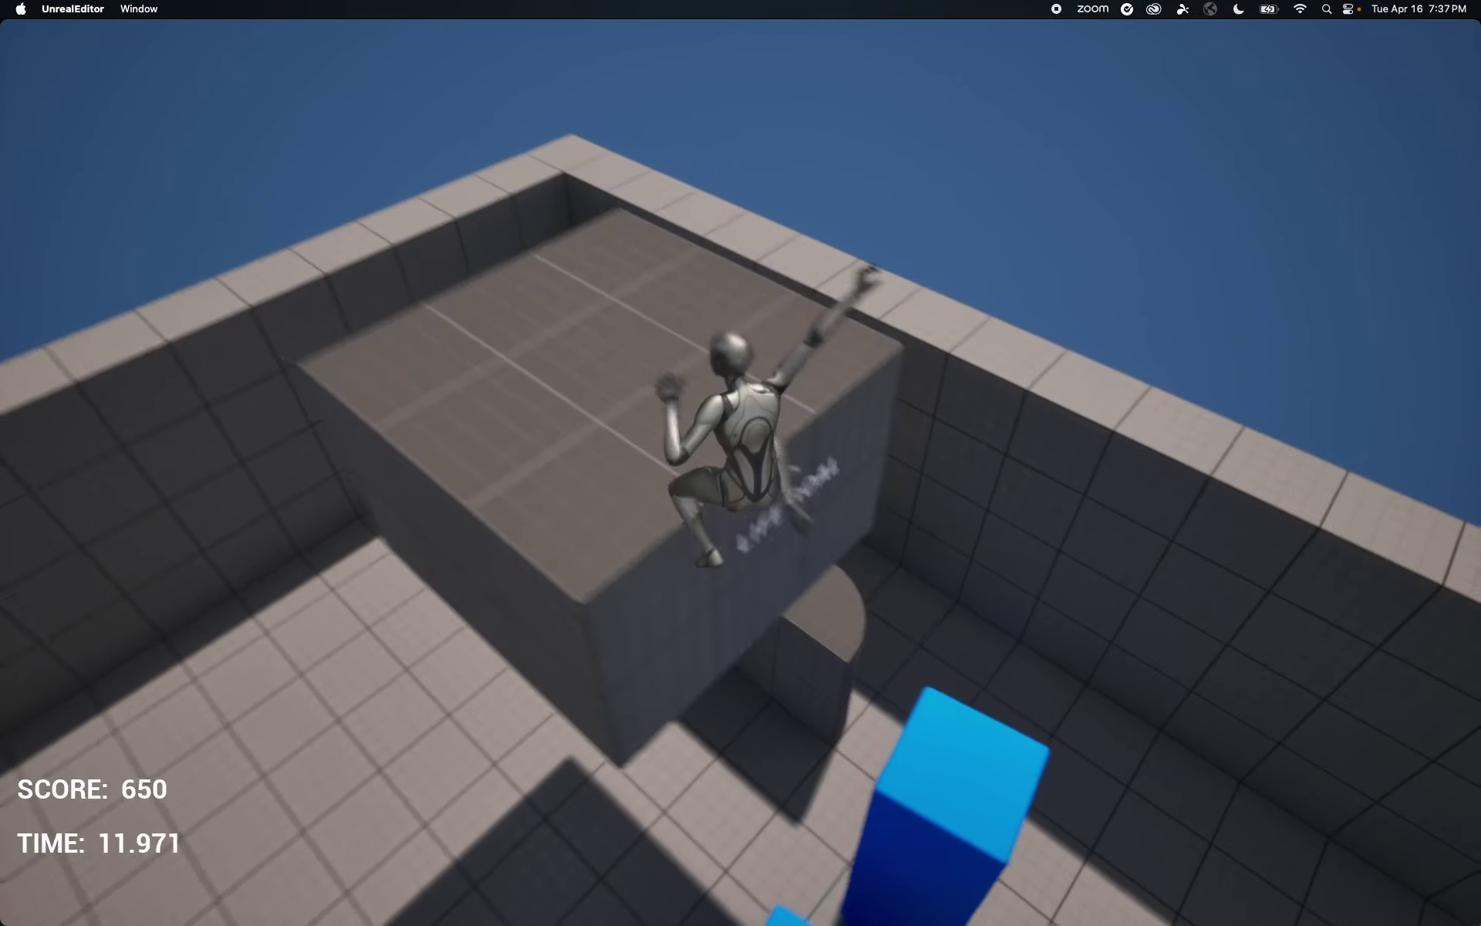
pyautogui.press('w')
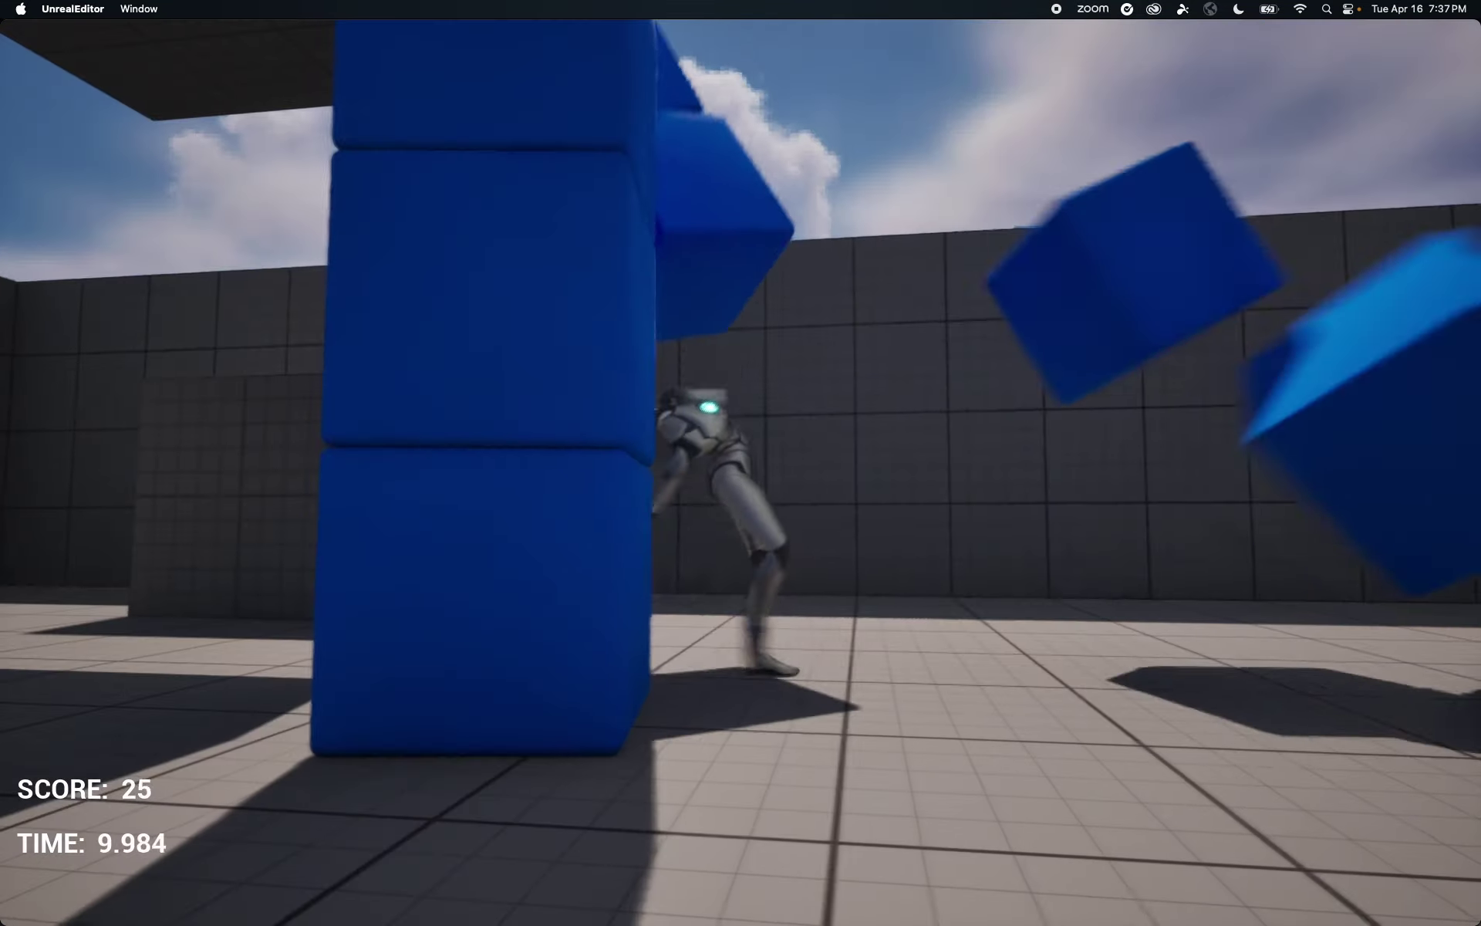
# - Run from the blue cubes to the ramp and attempt one more climb before the timer runs out
pyautogui.press('w')
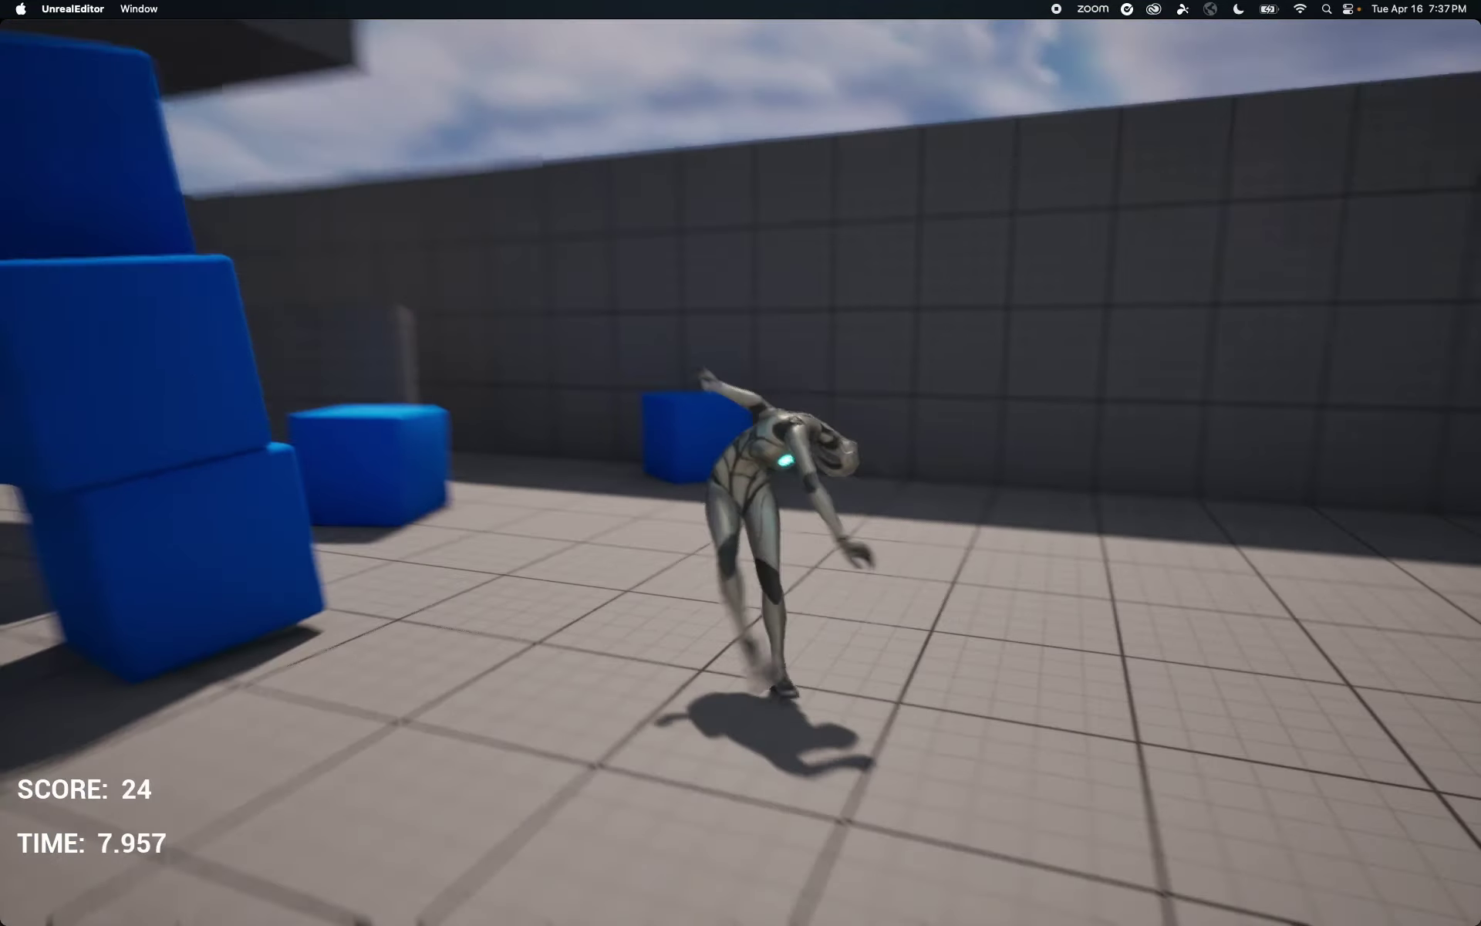
pyautogui.press('w')
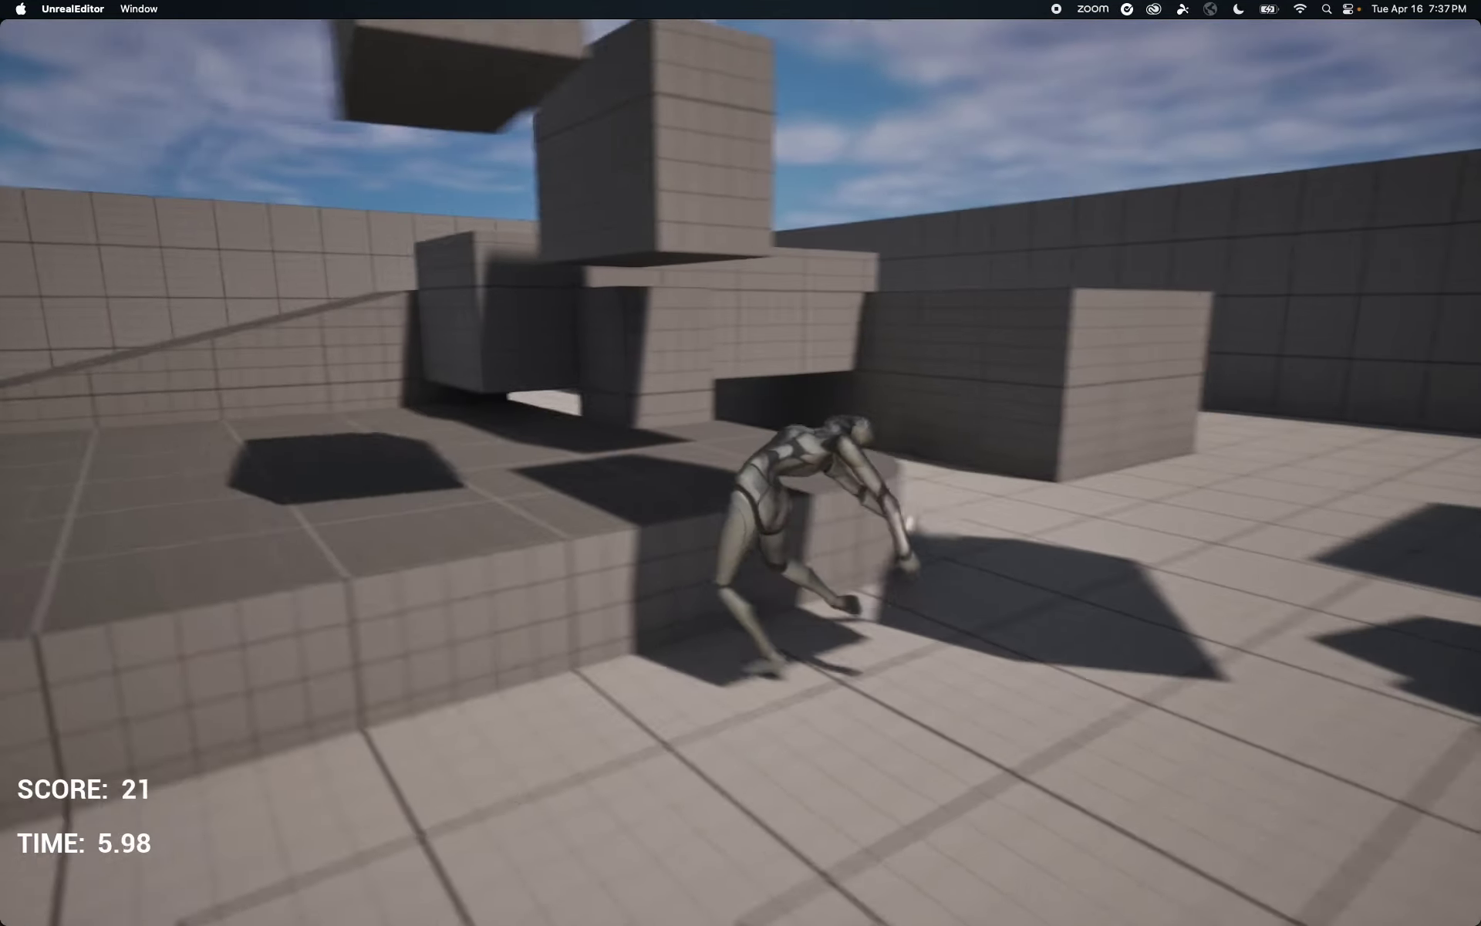
pyautogui.press('space')
pyautogui.press('space')
pyautogui.press('w')
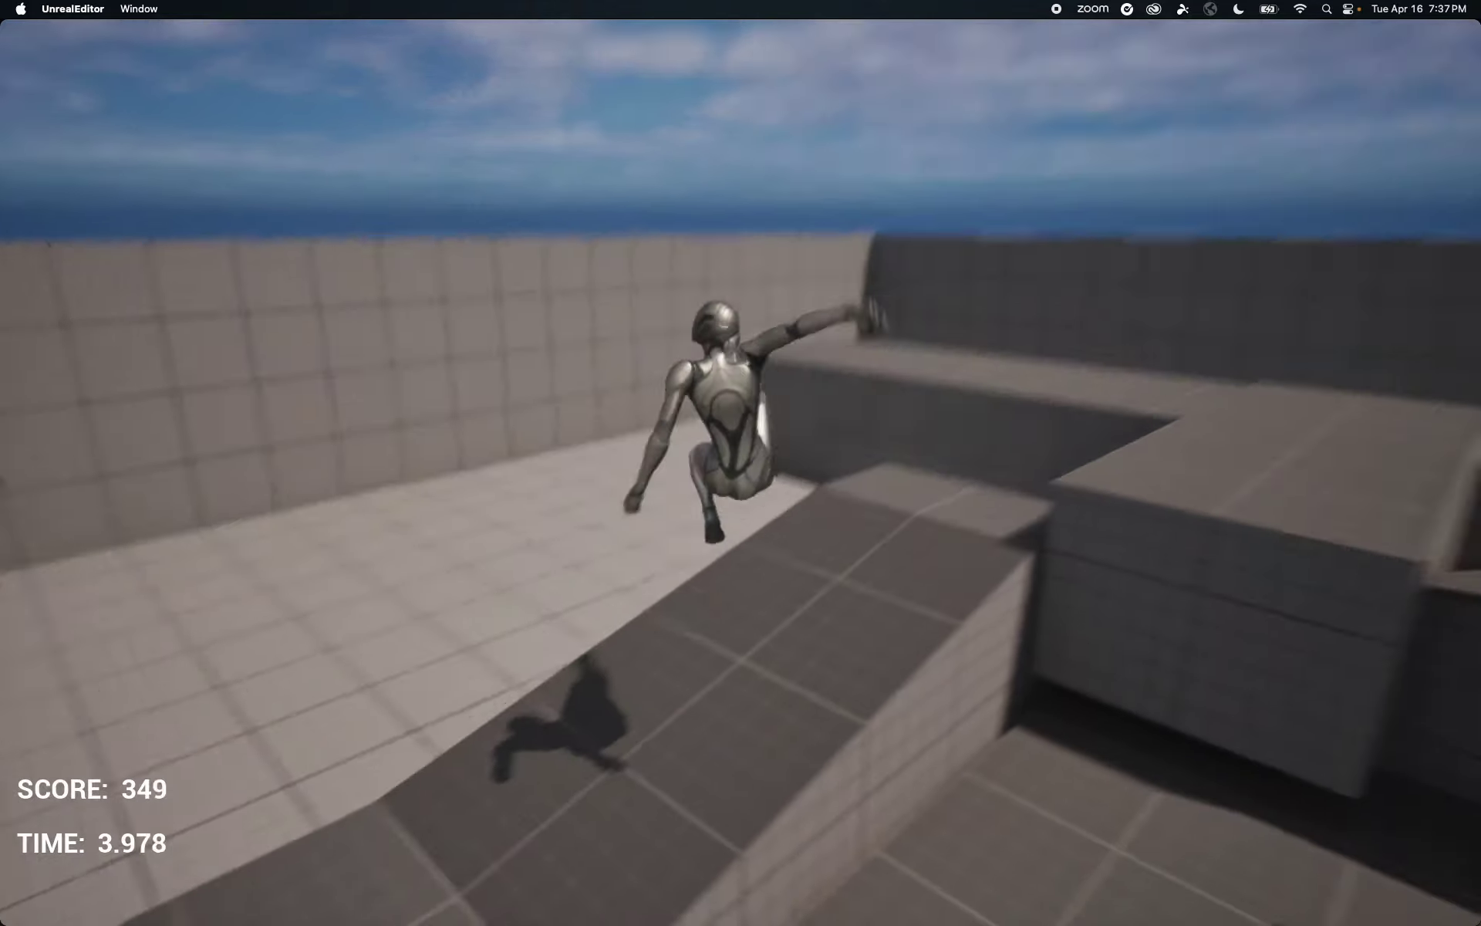
pyautogui.press('space')
pyautogui.press('w')
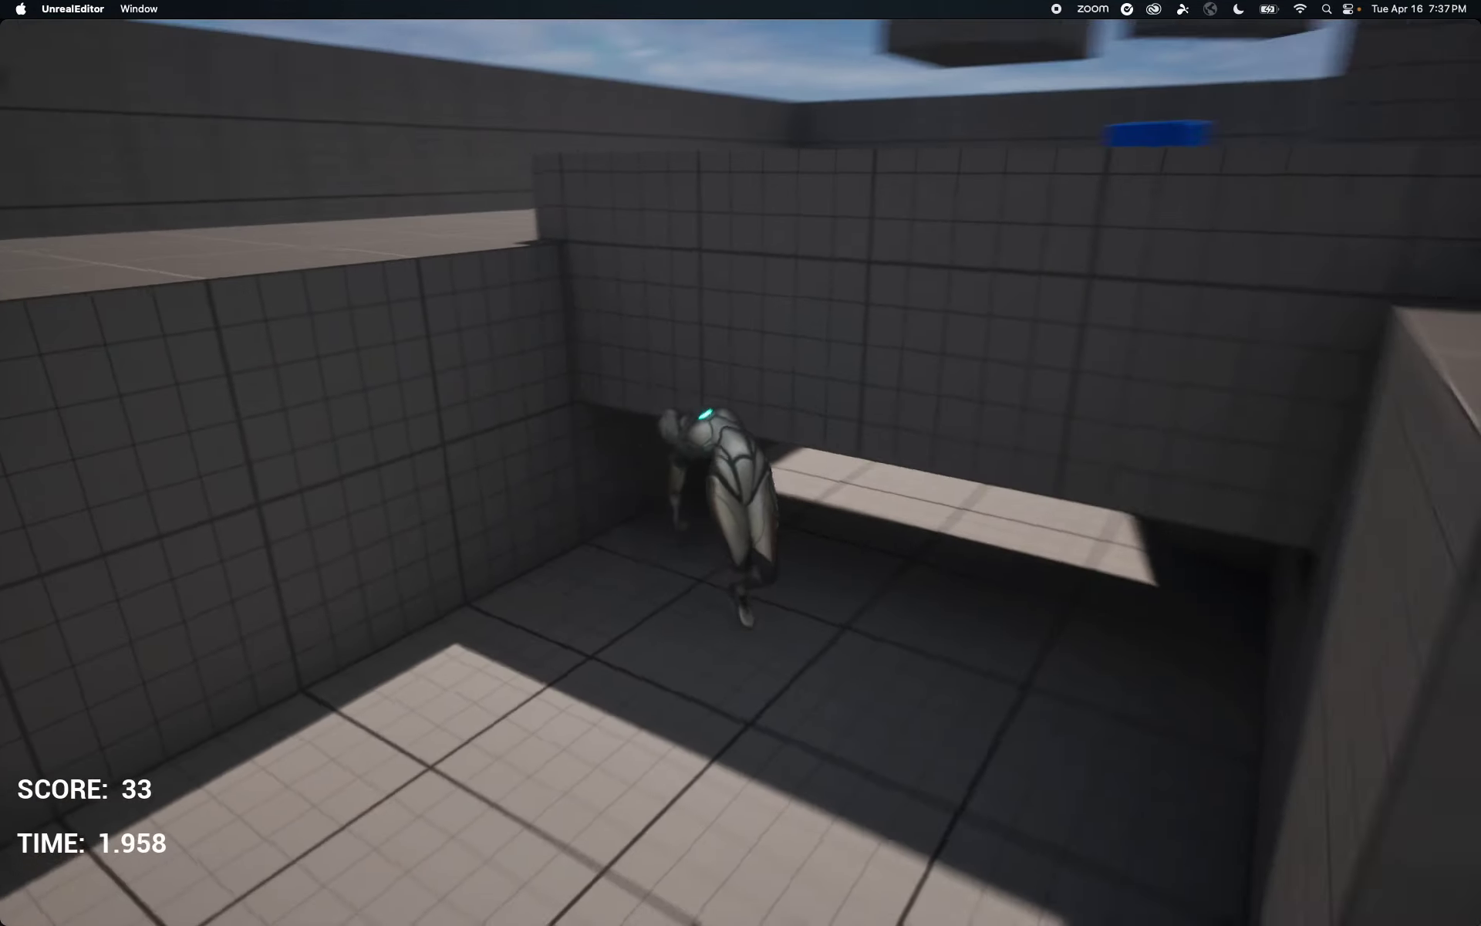
pyautogui.press('space')
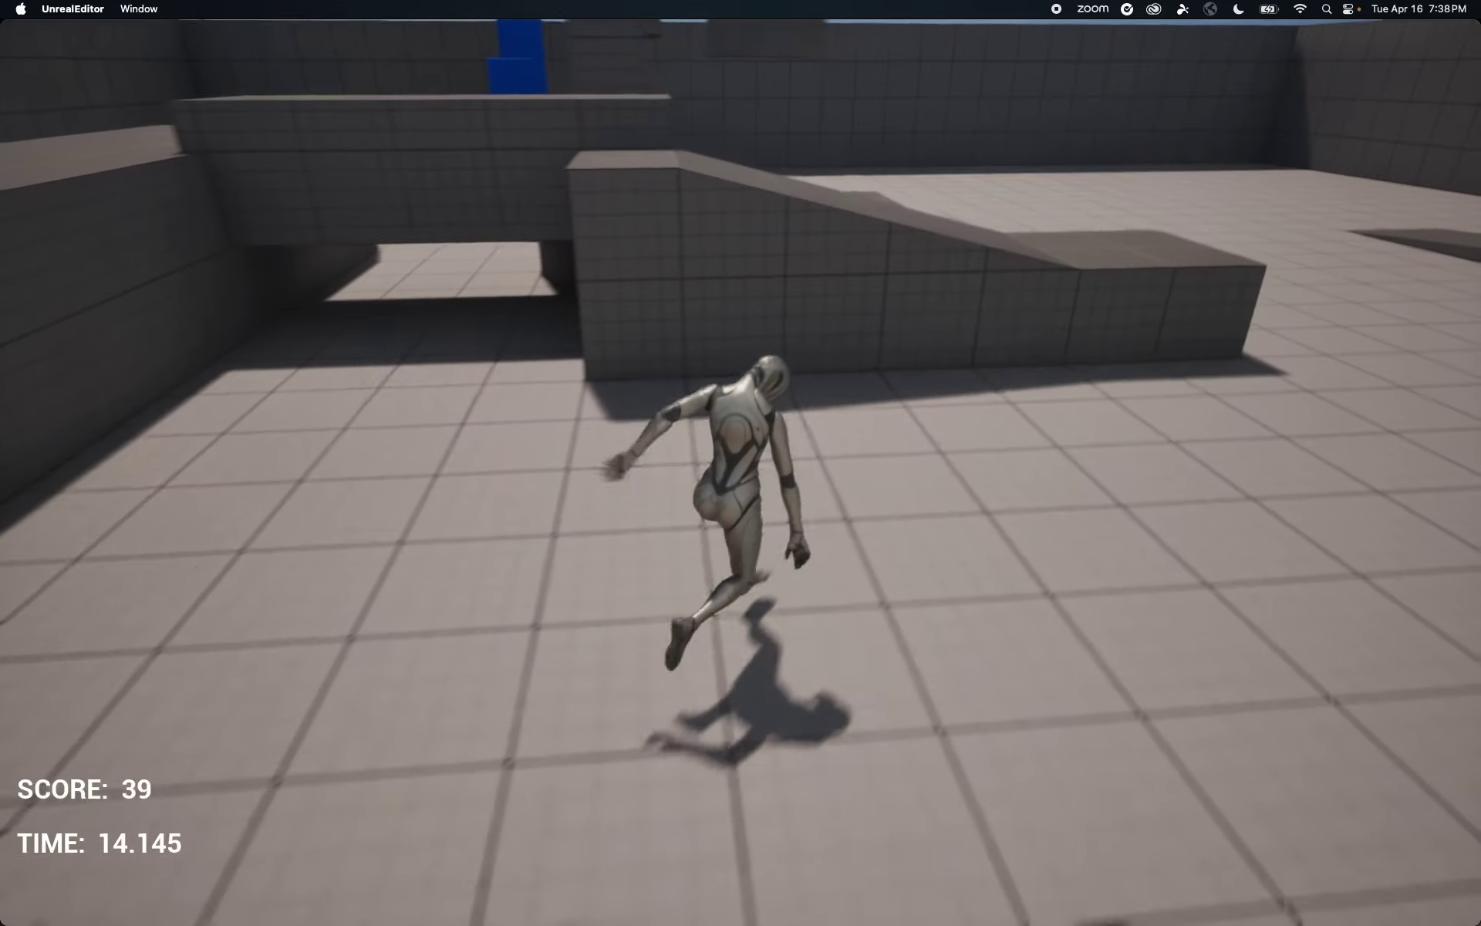
# - Run up the ramp from the open floor and try the jumps across the first floating blocks
pyautogui.press('space')
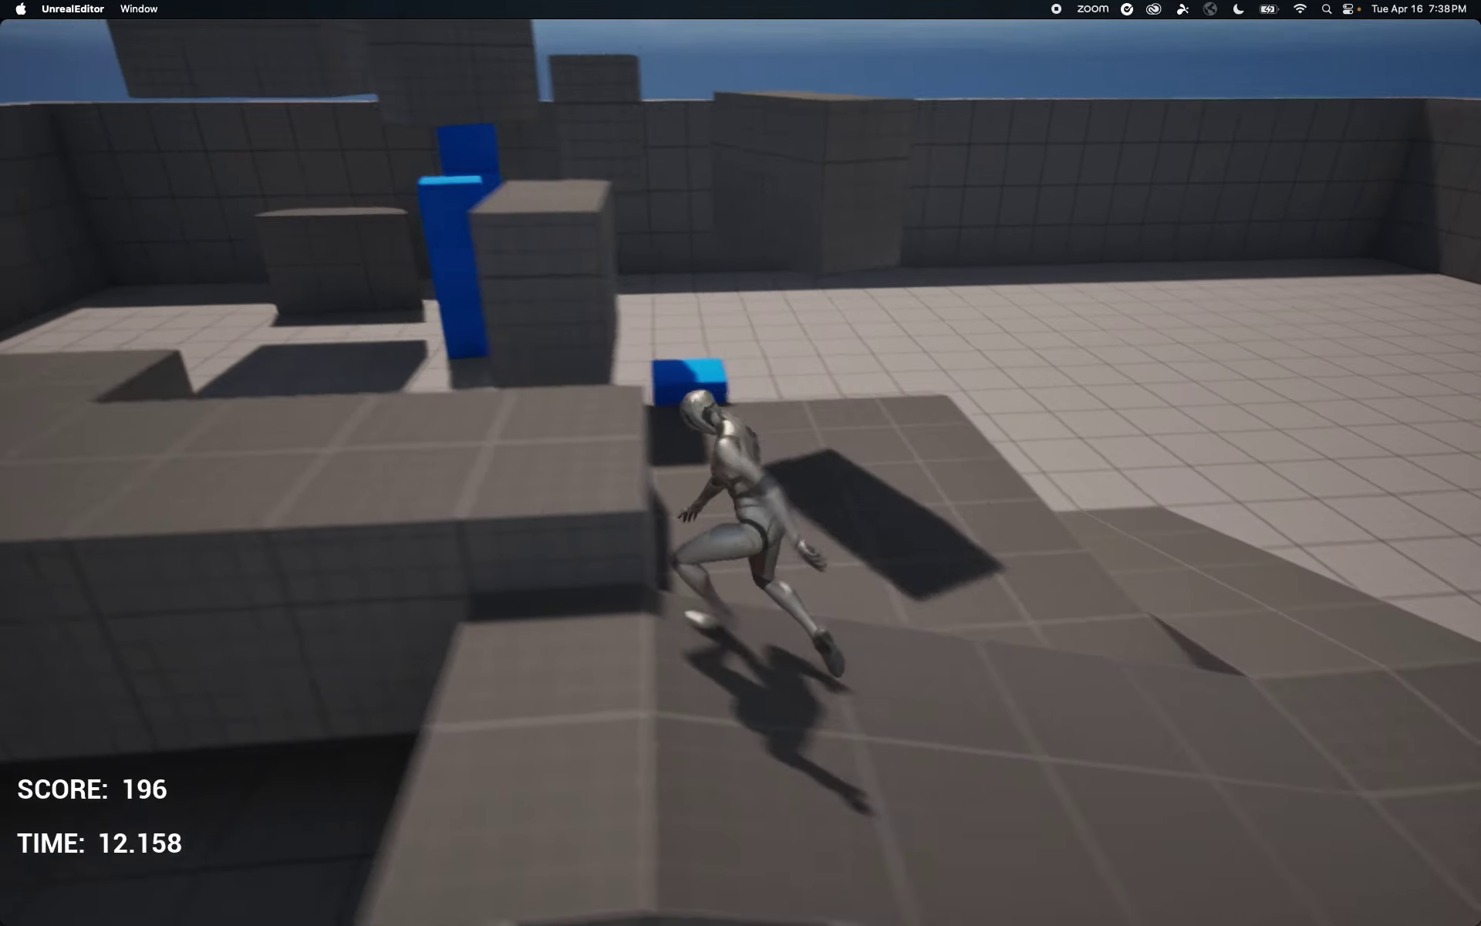
pyautogui.press('space')
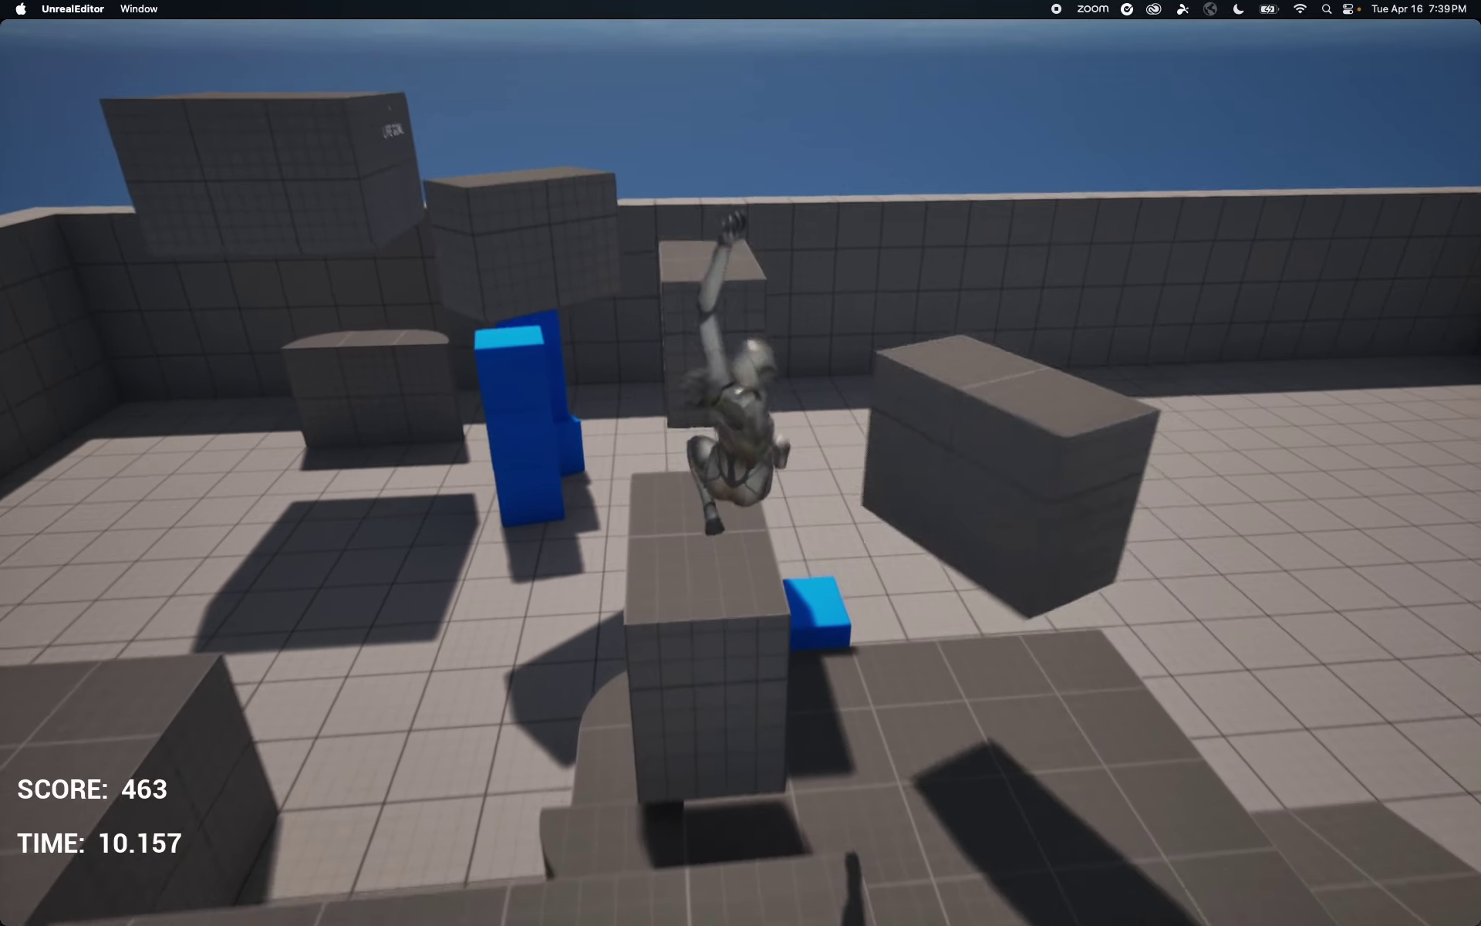
pyautogui.press('space')
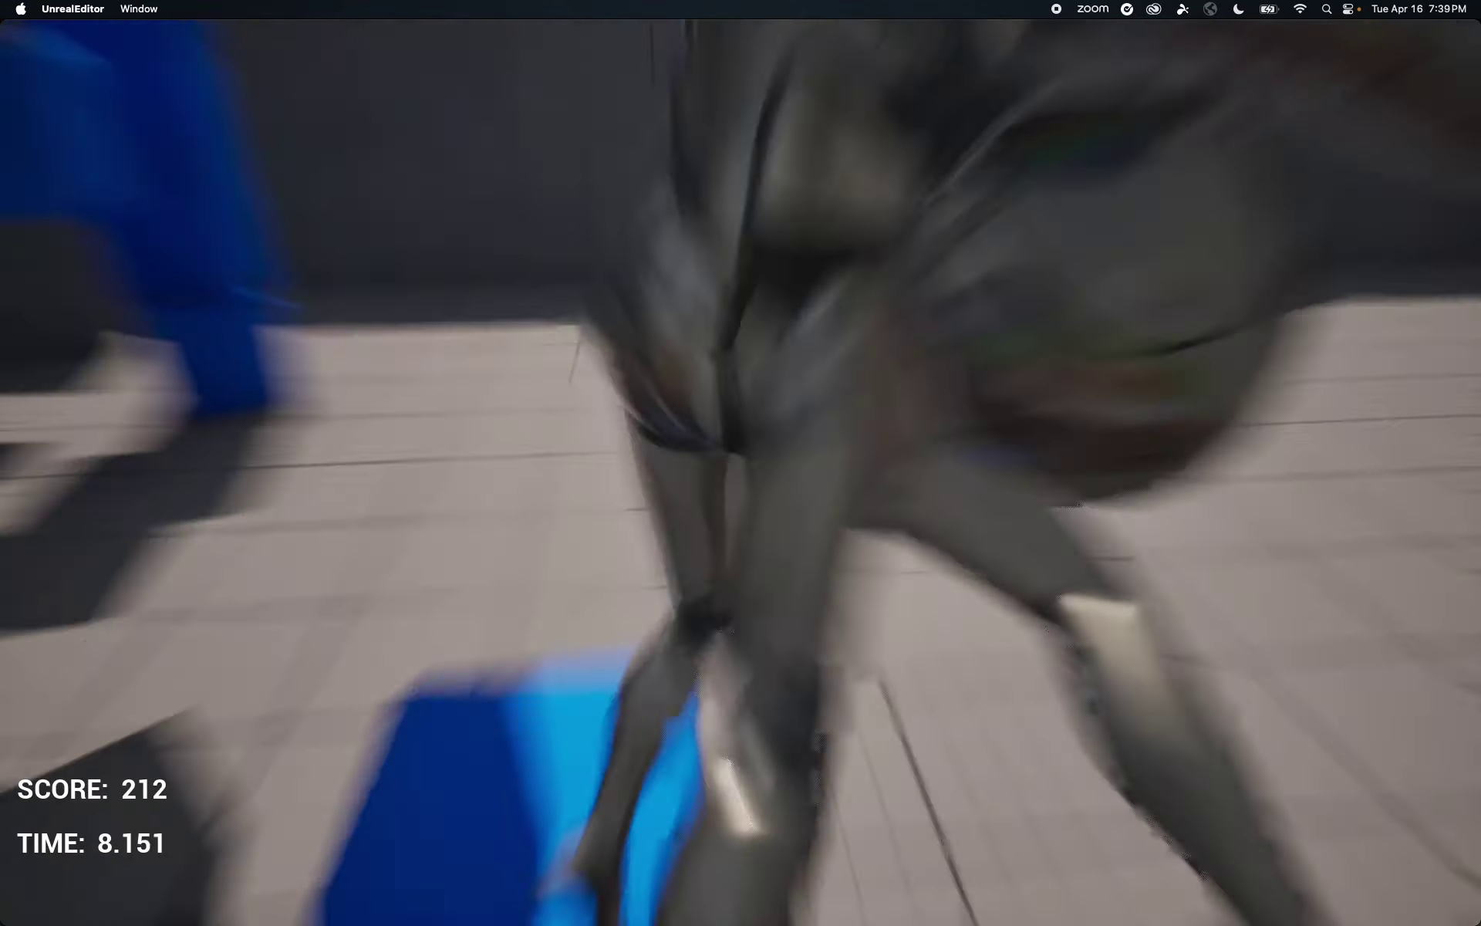
# - Get back up the ramp from the lower platform and keep trying the block jumps until time is up
pyautogui.press('space')
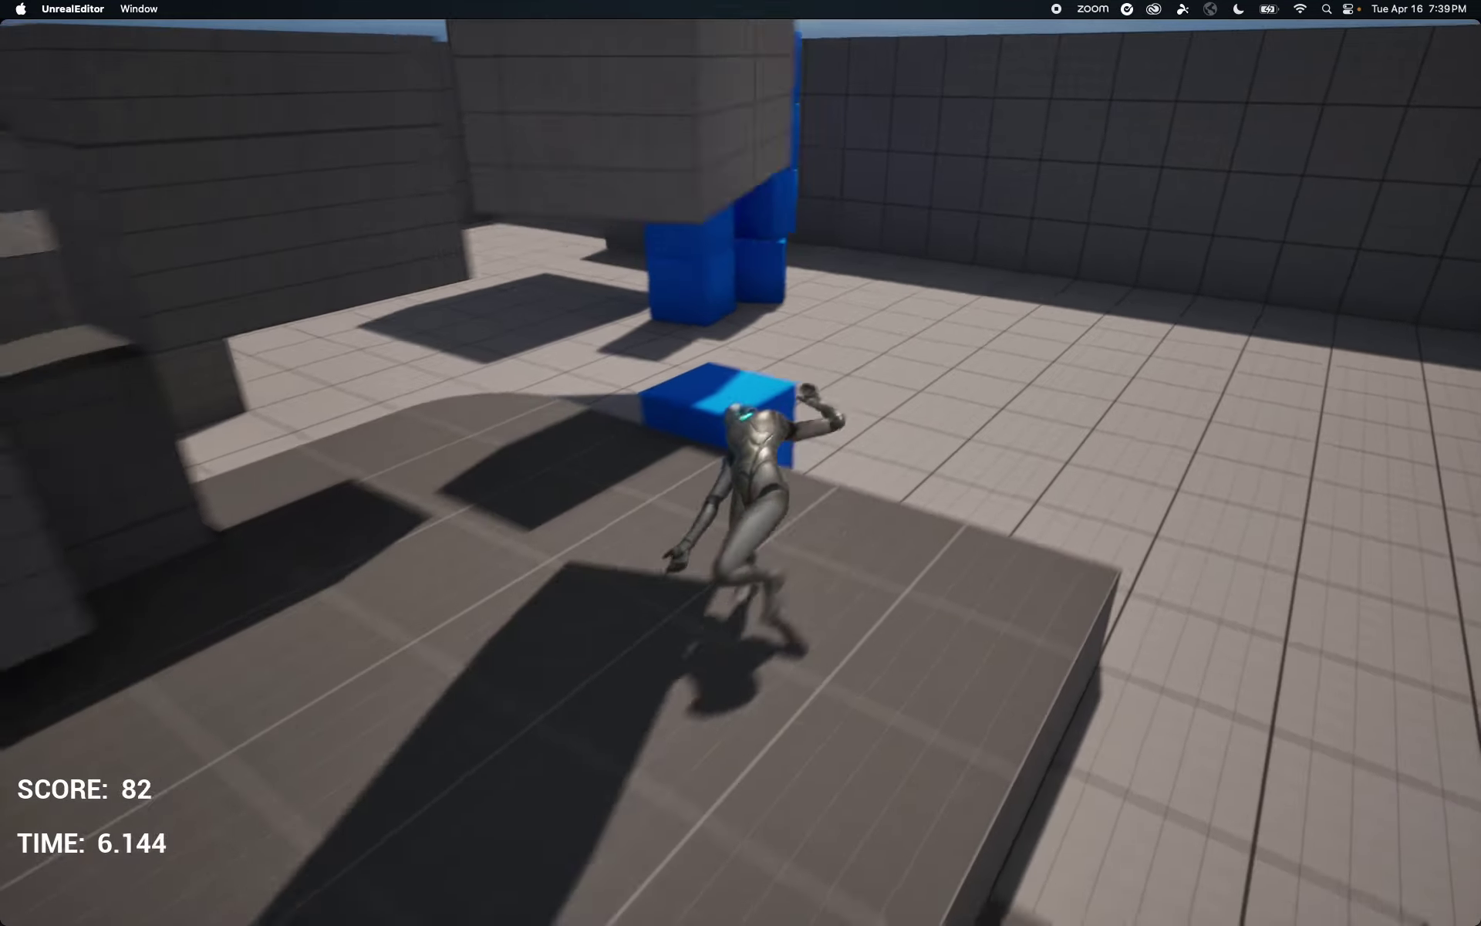
pyautogui.press('space')
pyautogui.press('space')
pyautogui.press('space')
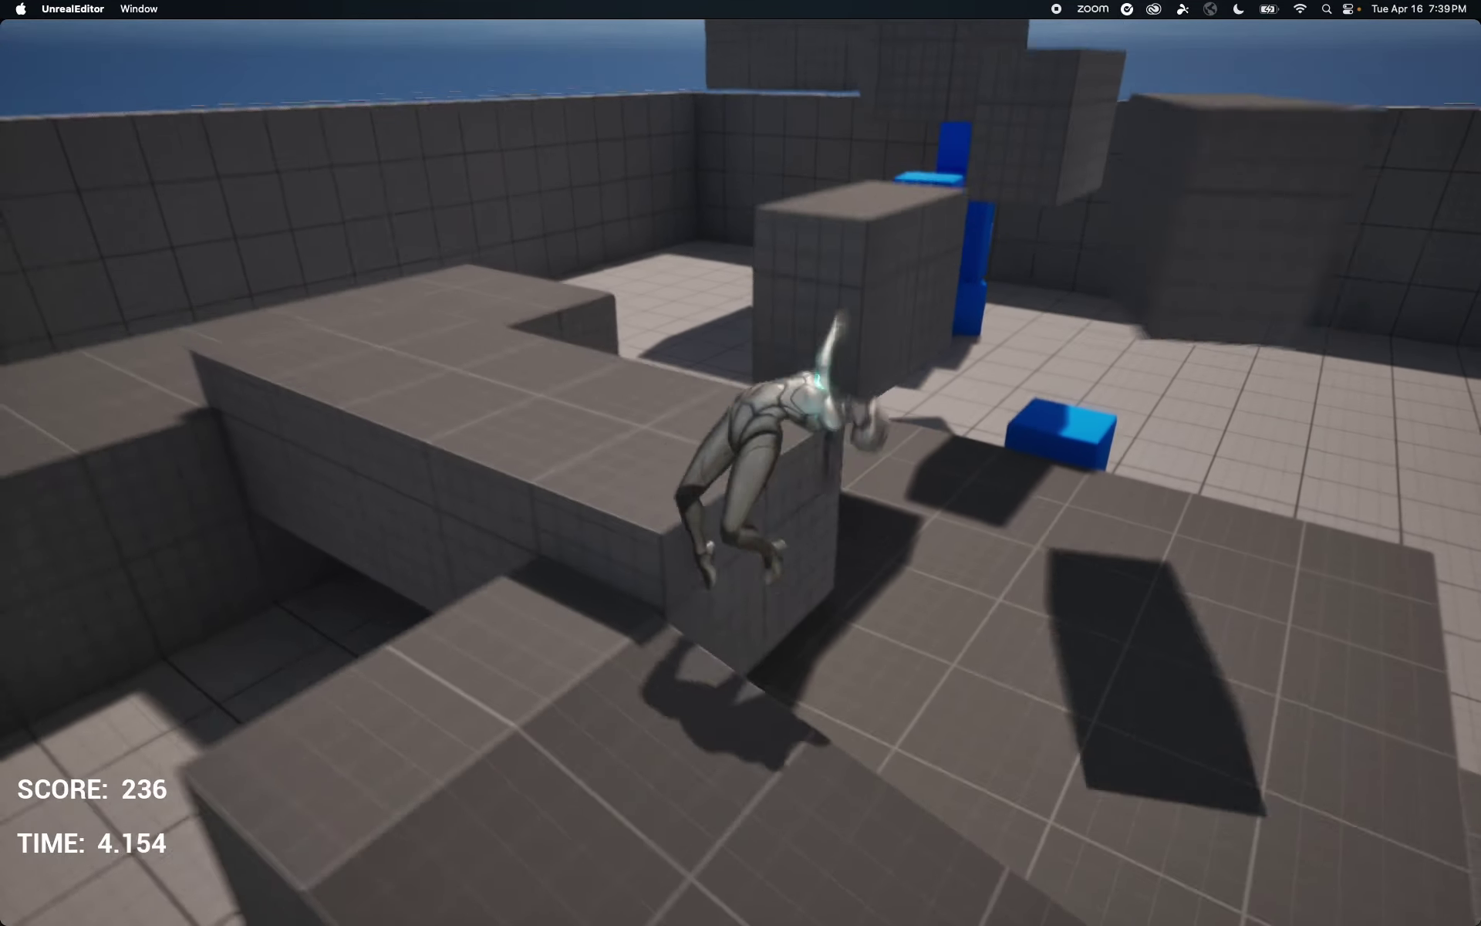
pyautogui.press('space')
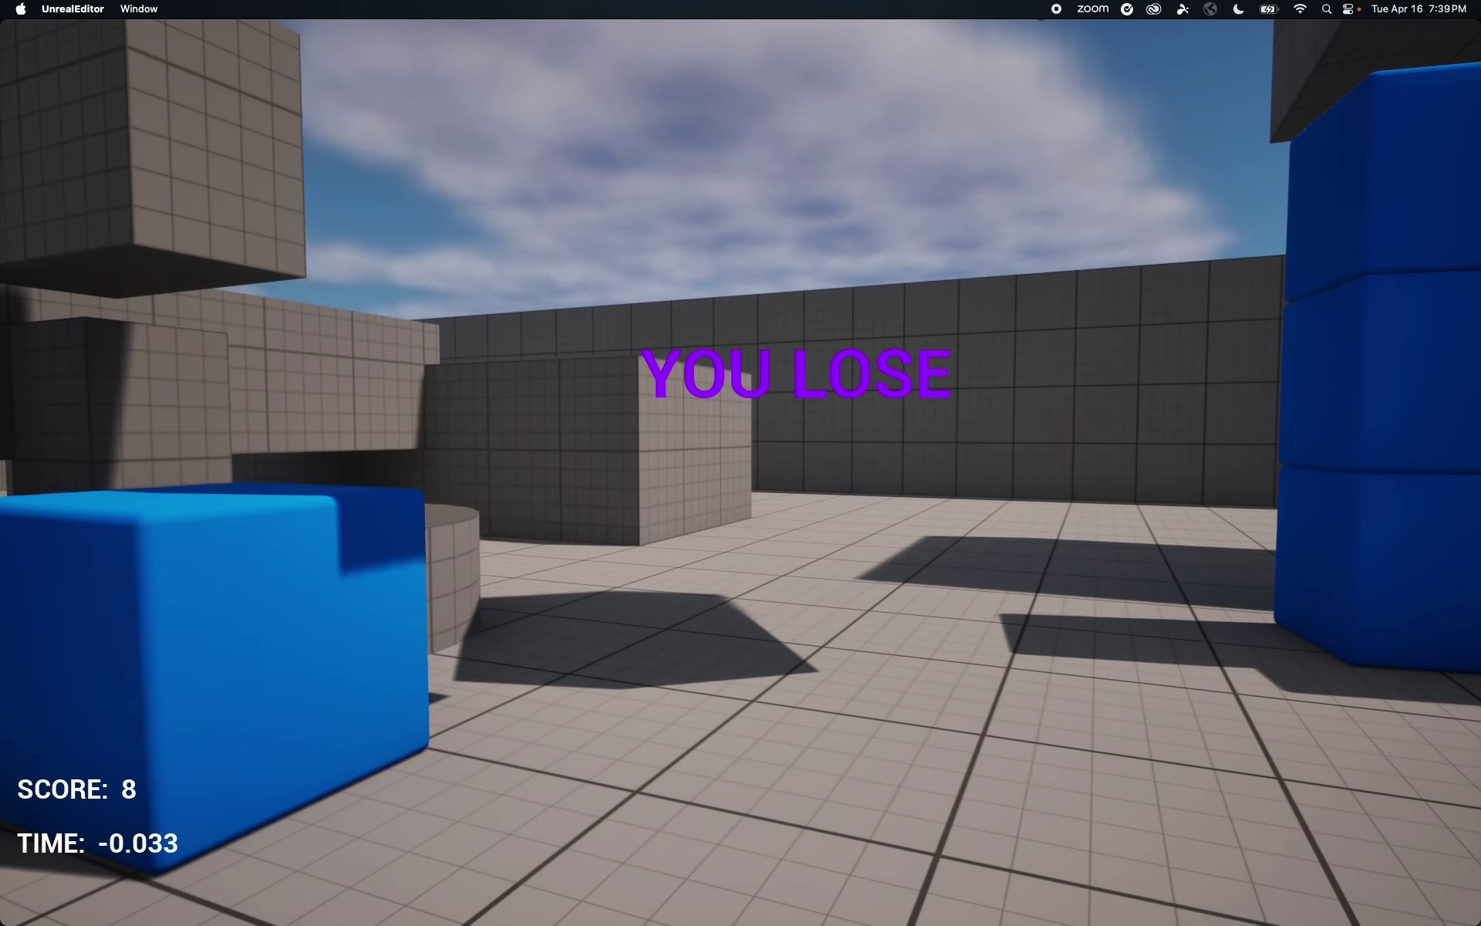
# - Free the mouse cursor from the game and open the in-game console
pyautogui.hotkey('shift', 'F1')
pyautogui.press('`')
pyautogui.write('res')
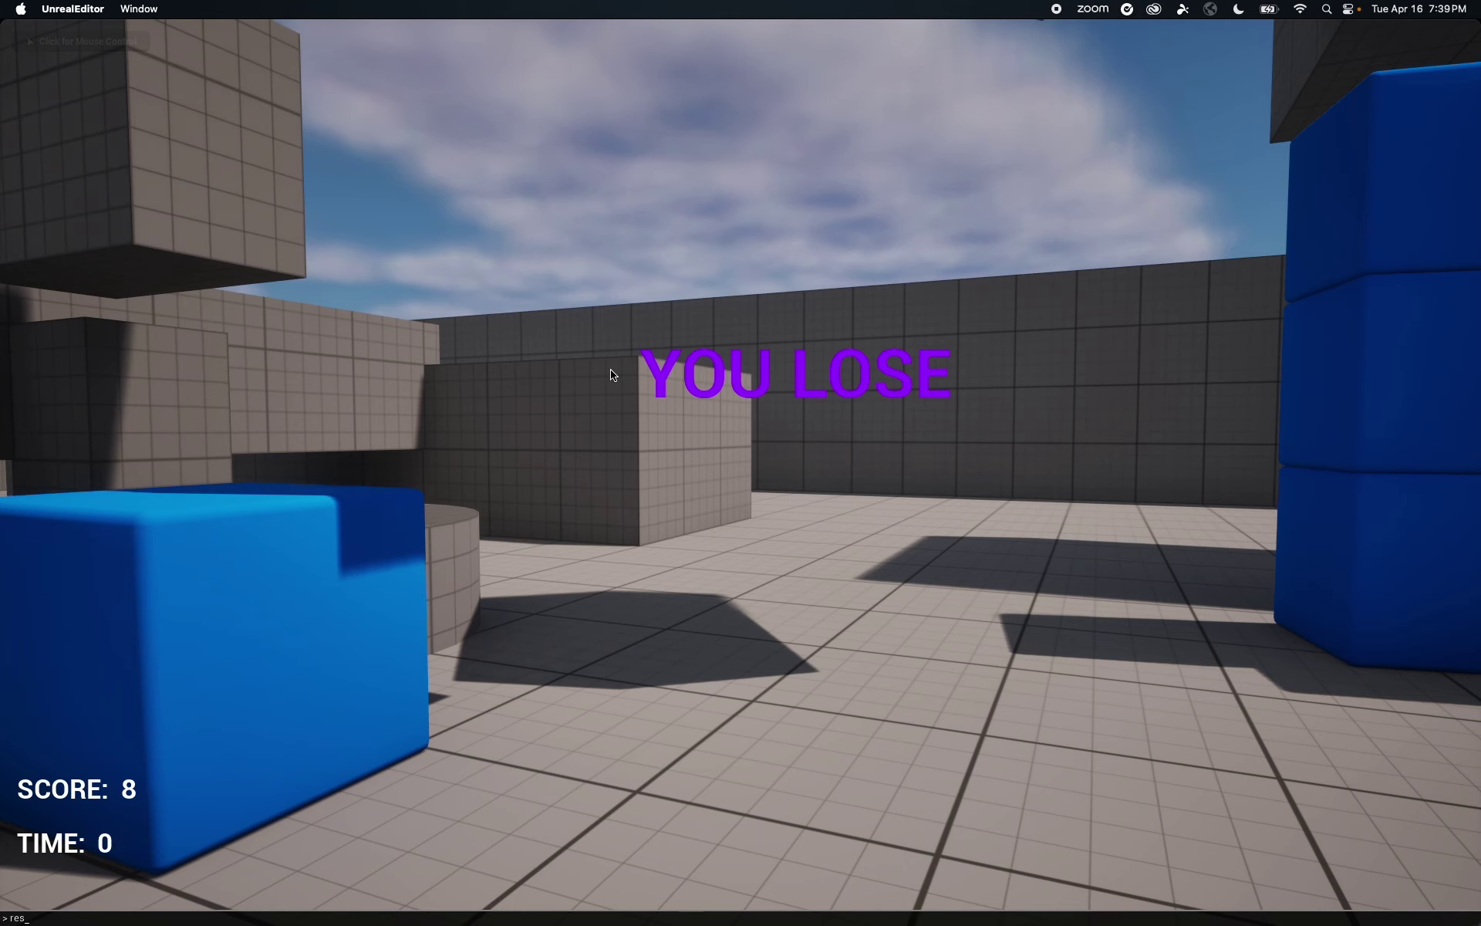
pyautogui.write('a=t')
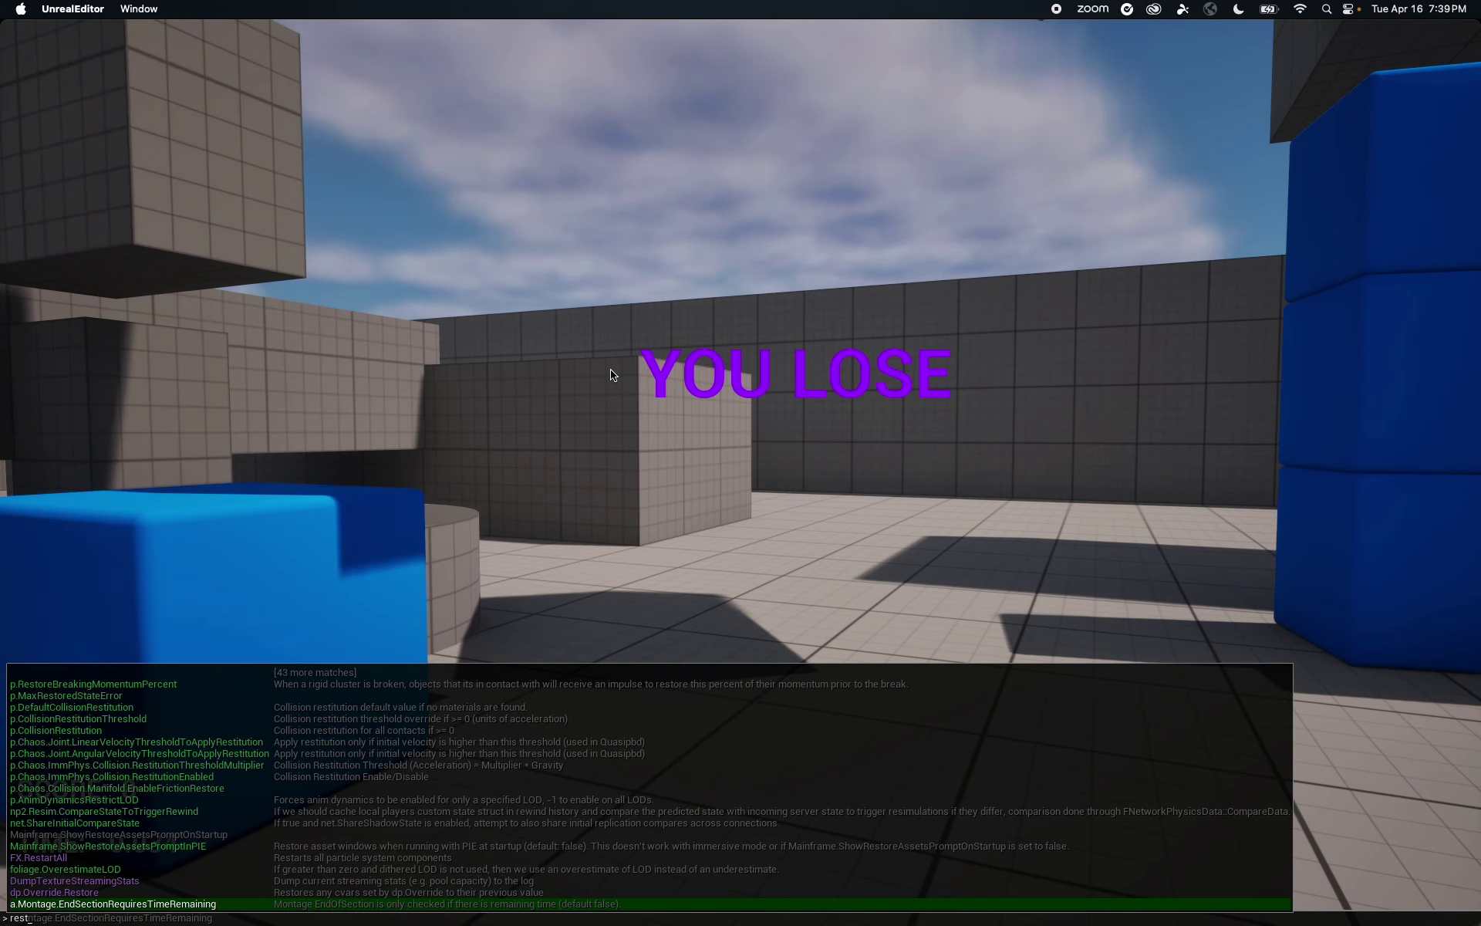
pyautogui.press('Tab')
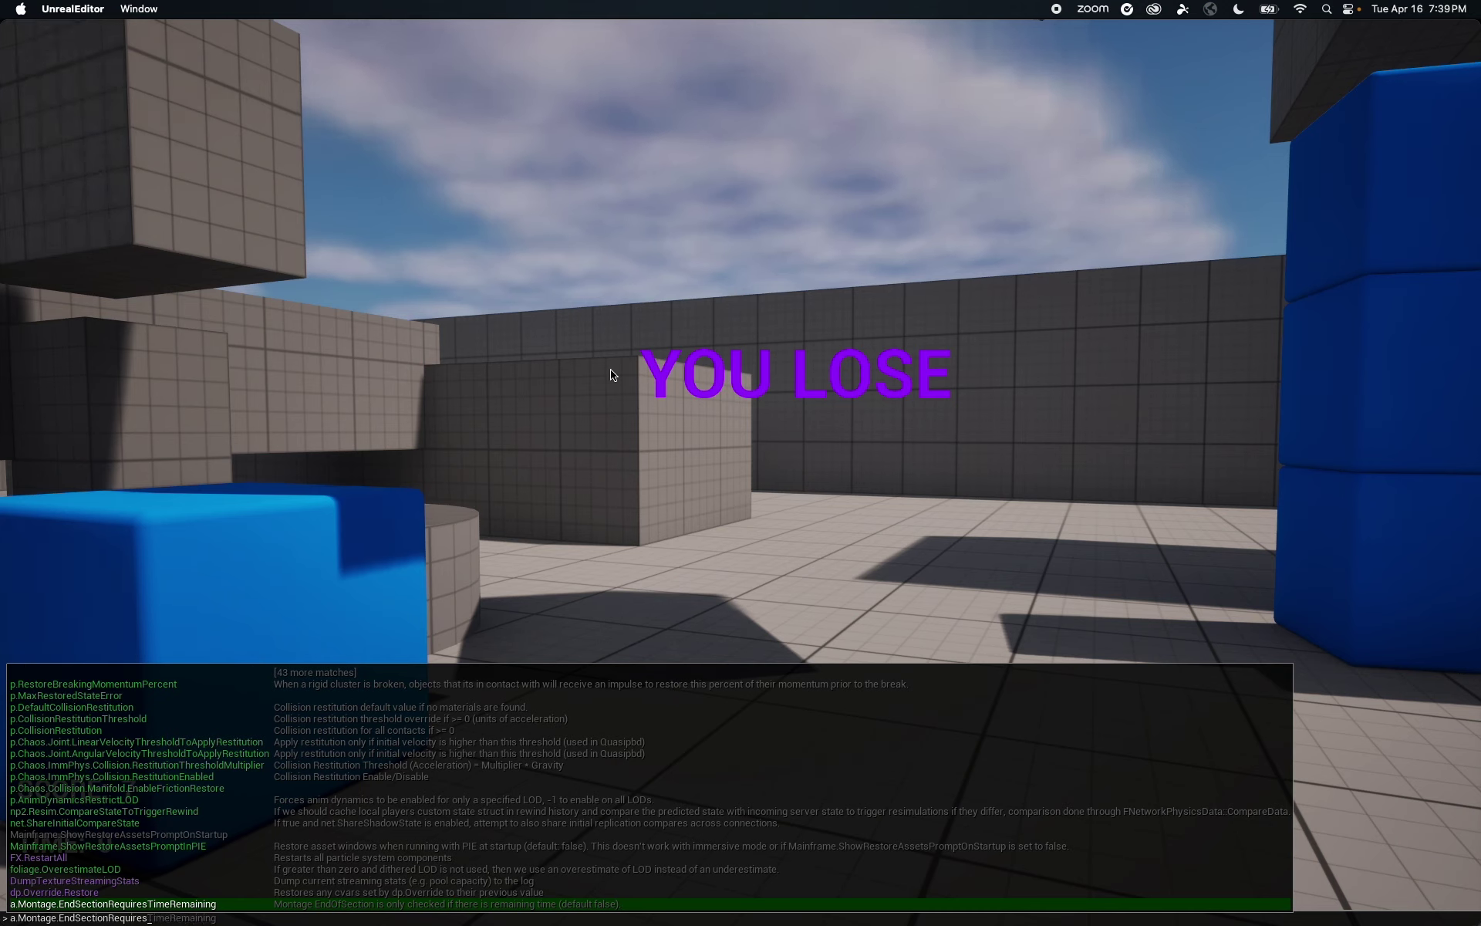
pyautogui.press('BackSpace')
pyautogui.press('BackSpace')
pyautogui.press('BackSpace')
pyautogui.press('BackSpace')
pyautogui.press('BackSpace')
pyautogui.press('BackSpace')
pyautogui.press('BackSpace')
pyautogui.press('BackSpace')
pyautogui.press('BackSpace')
pyautogui.press('BackSpace')
pyautogui.press('BackSpace')
pyautogui.press('BackSpace')
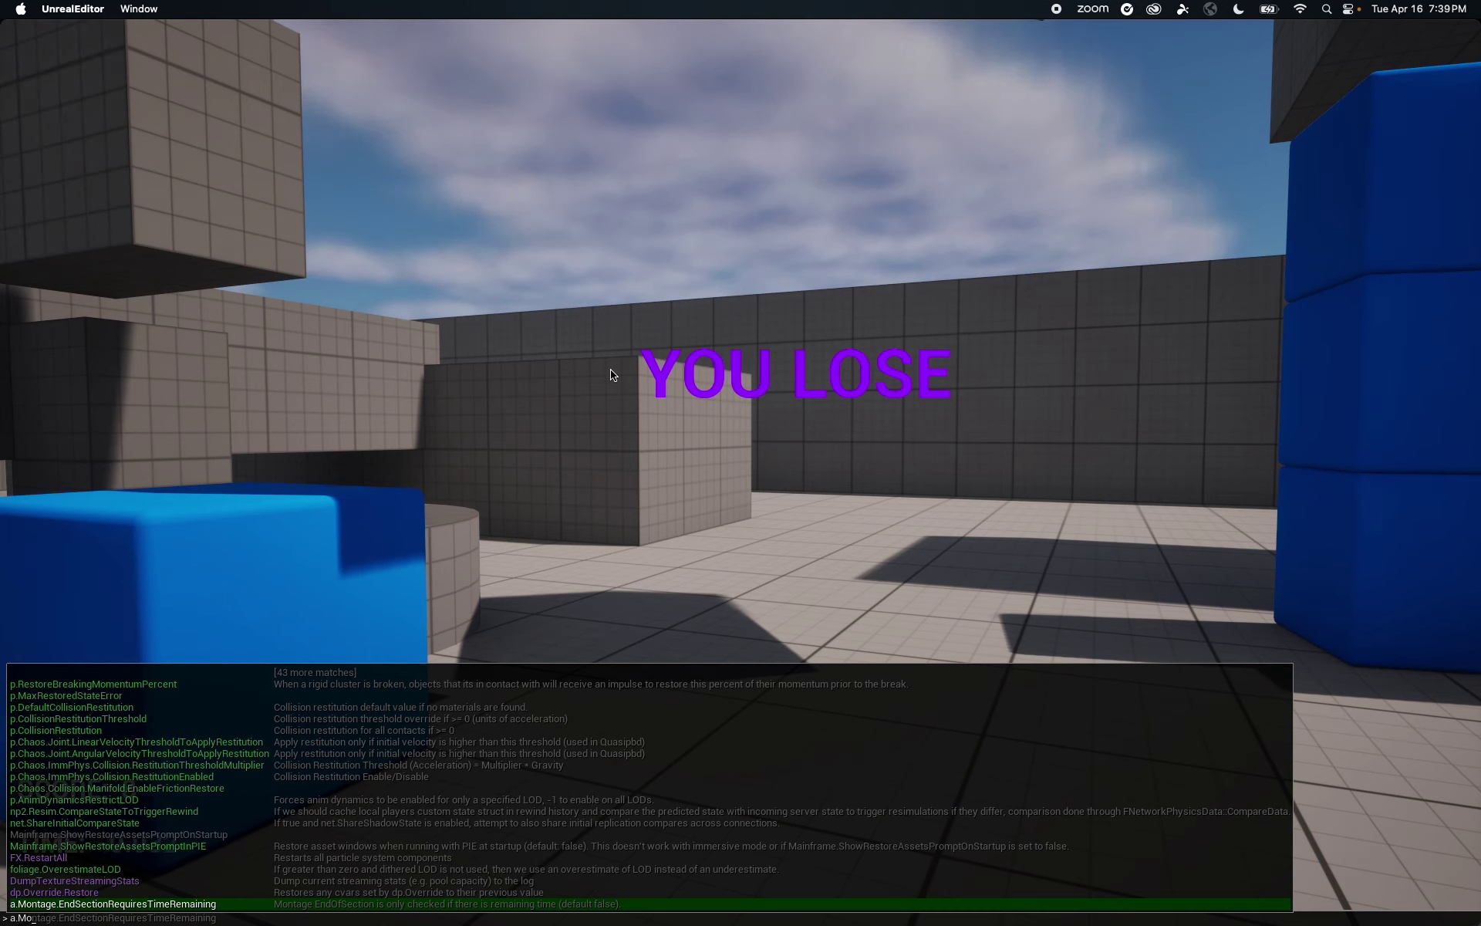
pyautogui.press('BackSpace')
pyautogui.press('BackSpace')
pyautogui.press('BackSpace')
pyautogui.press('BackSpace')
pyautogui.write('res')
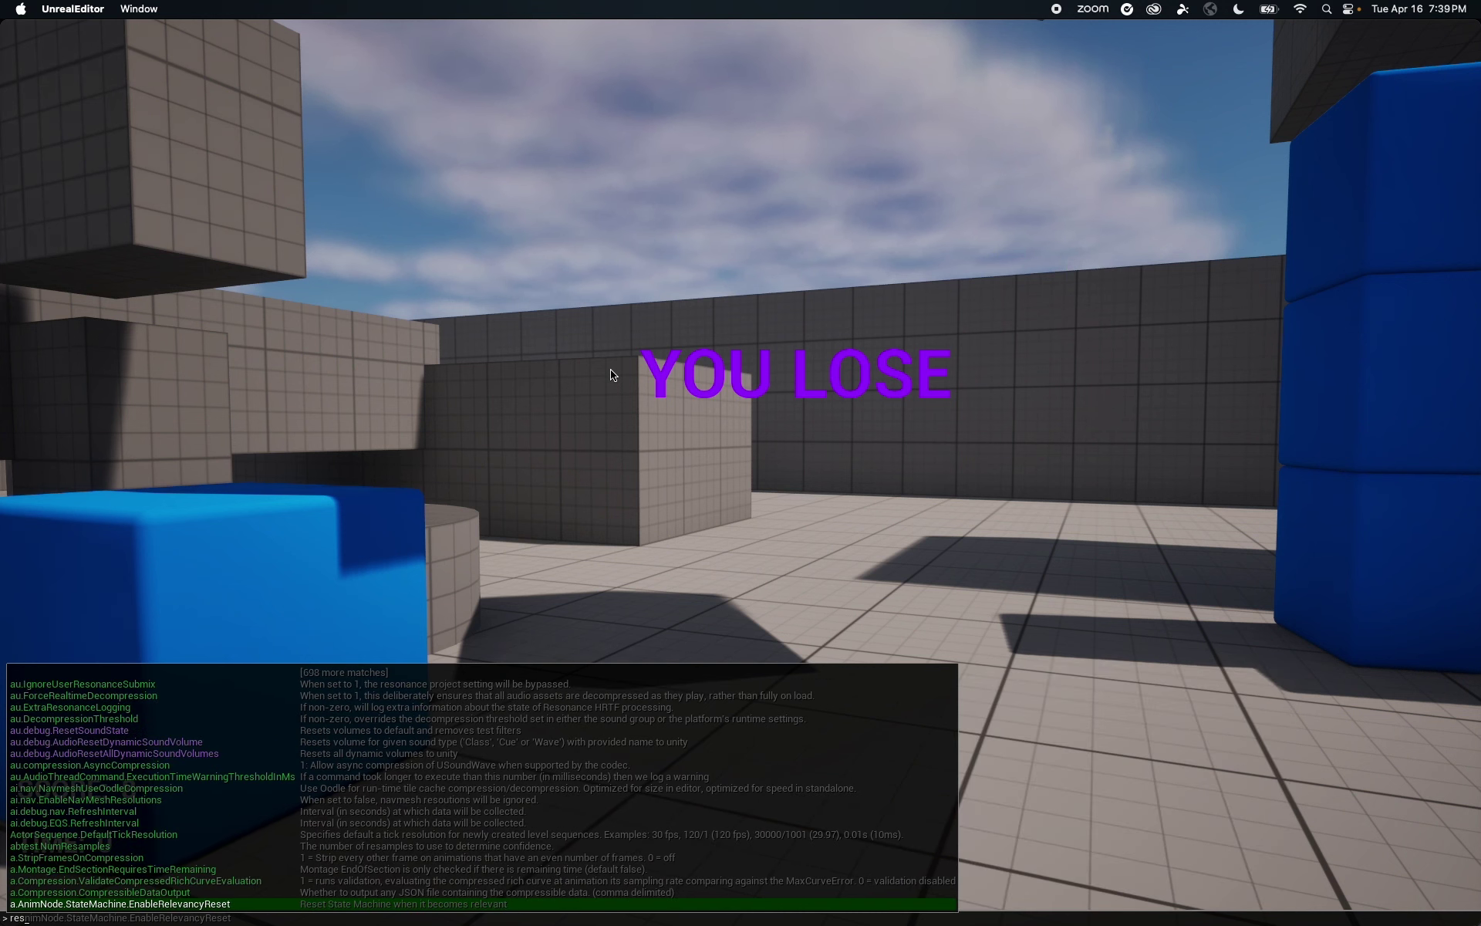
pyautogui.press('BackSpace')
pyautogui.press('BackSpace')
pyautogui.press('BackSpace')
pyautogui.write('t')
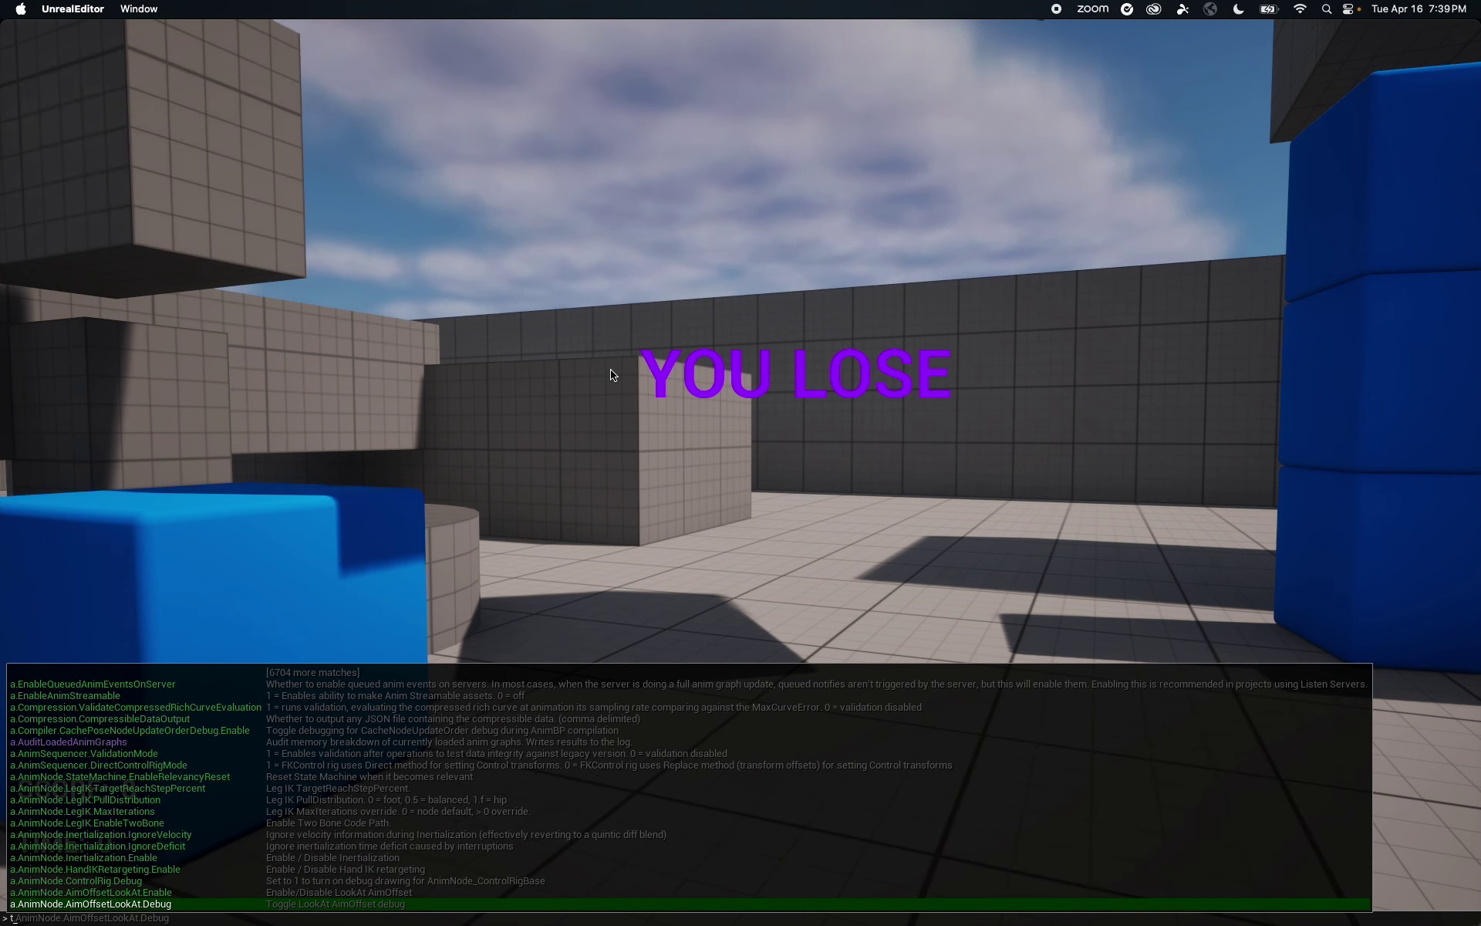
pyautogui.press('BackSpace')
# - Run the console command restartlevel and head for the ramp in the restarted level
pyautogui.write('restartlevel')
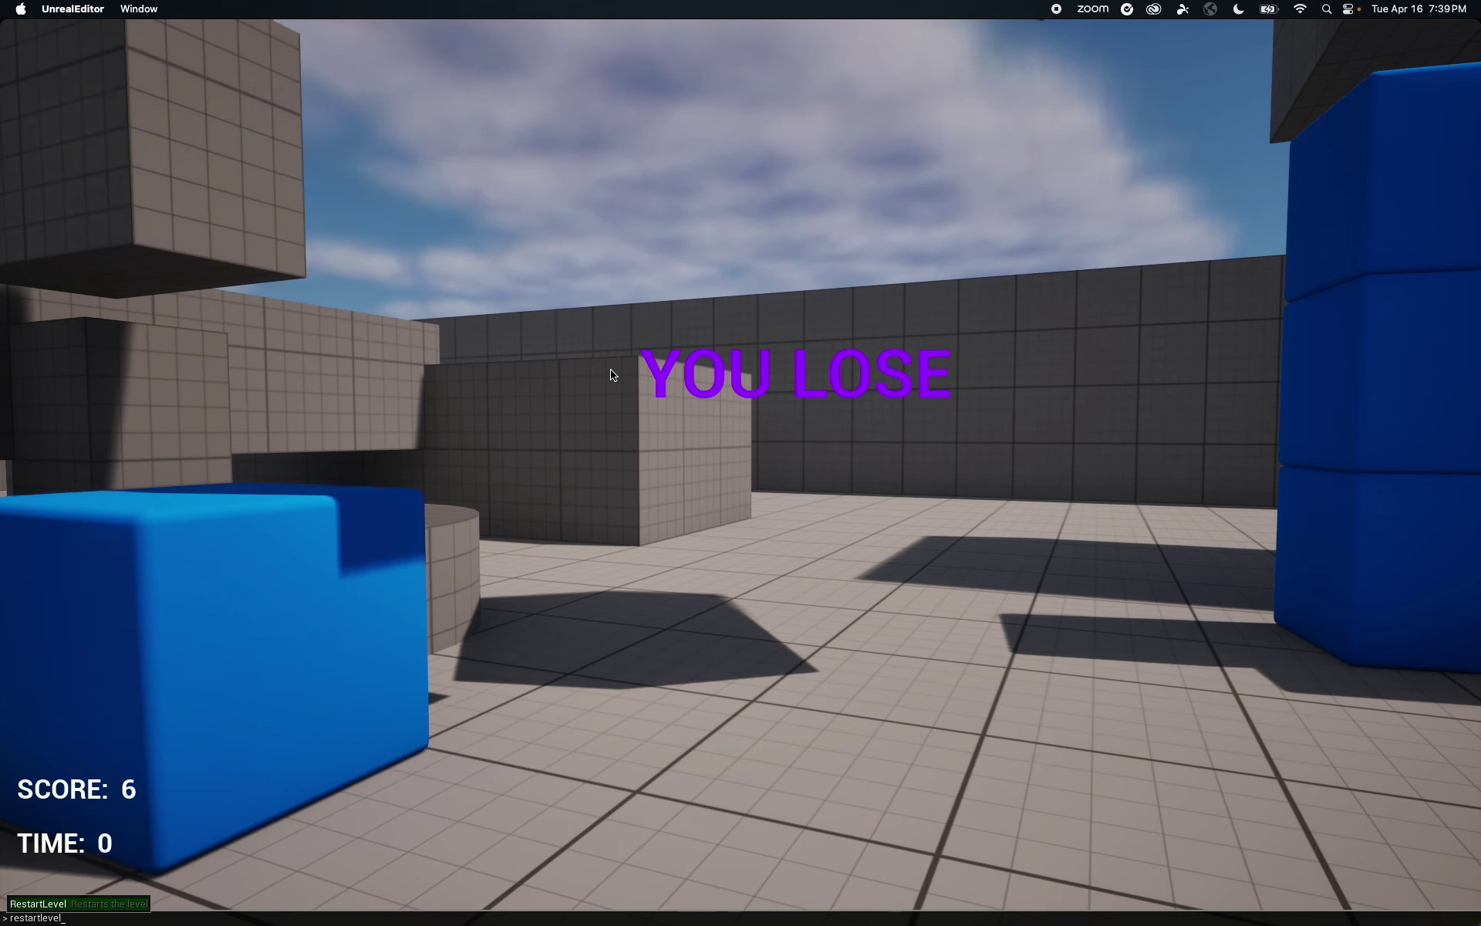
pyautogui.press('Return')
pyautogui.press('d')
pyautogui.press('w')
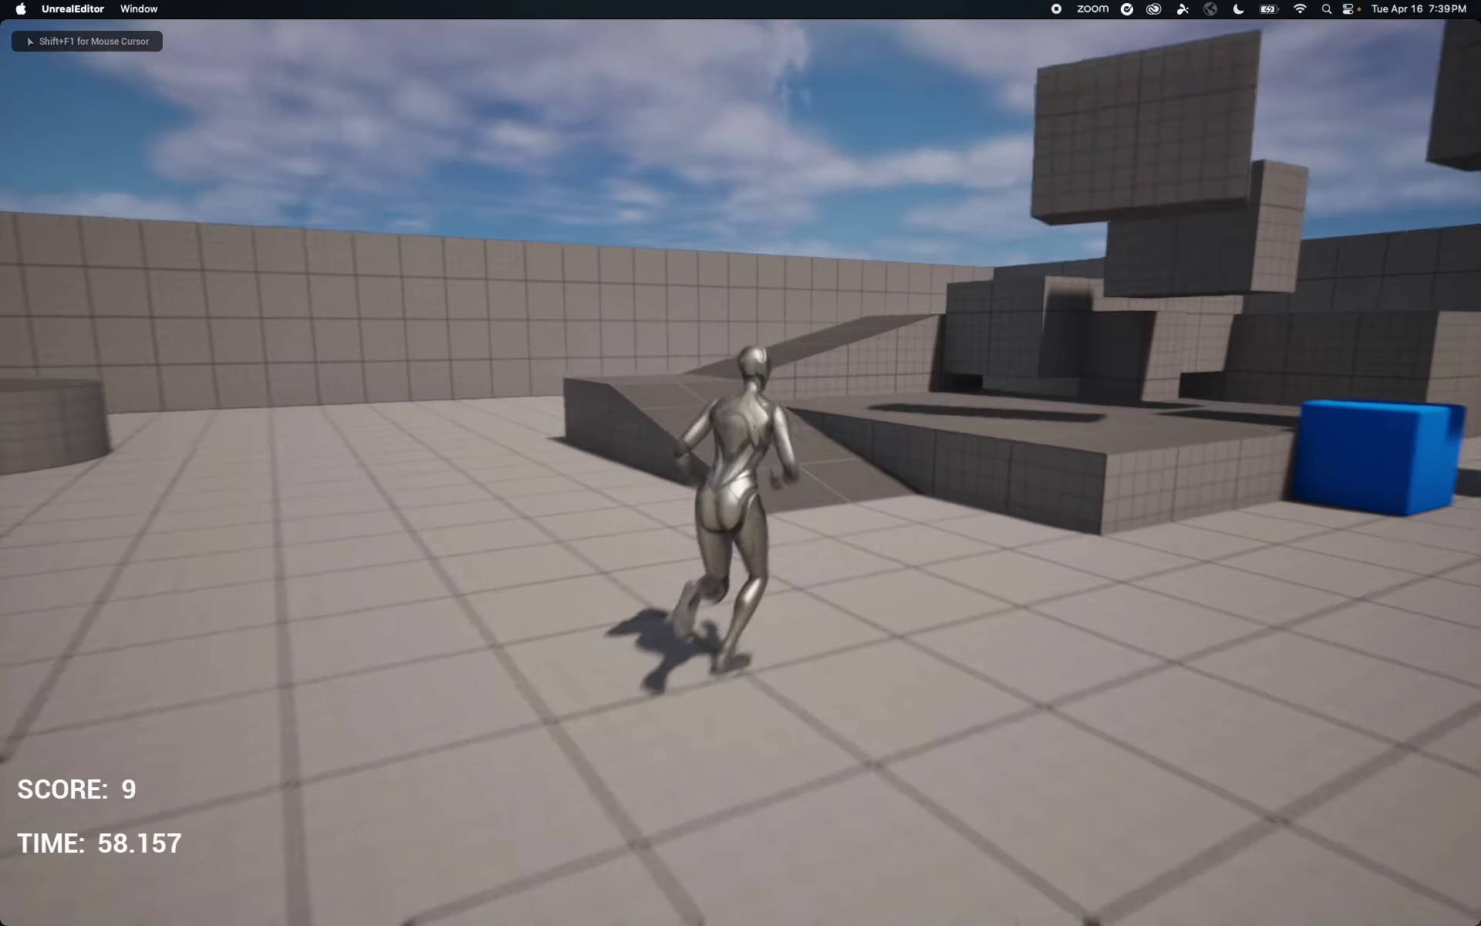
# - Jump along the ramp to its upper end and get onto the first floating block with the timer restarted
pyautogui.press('space')
pyautogui.press('w')
pyautogui.press('d')
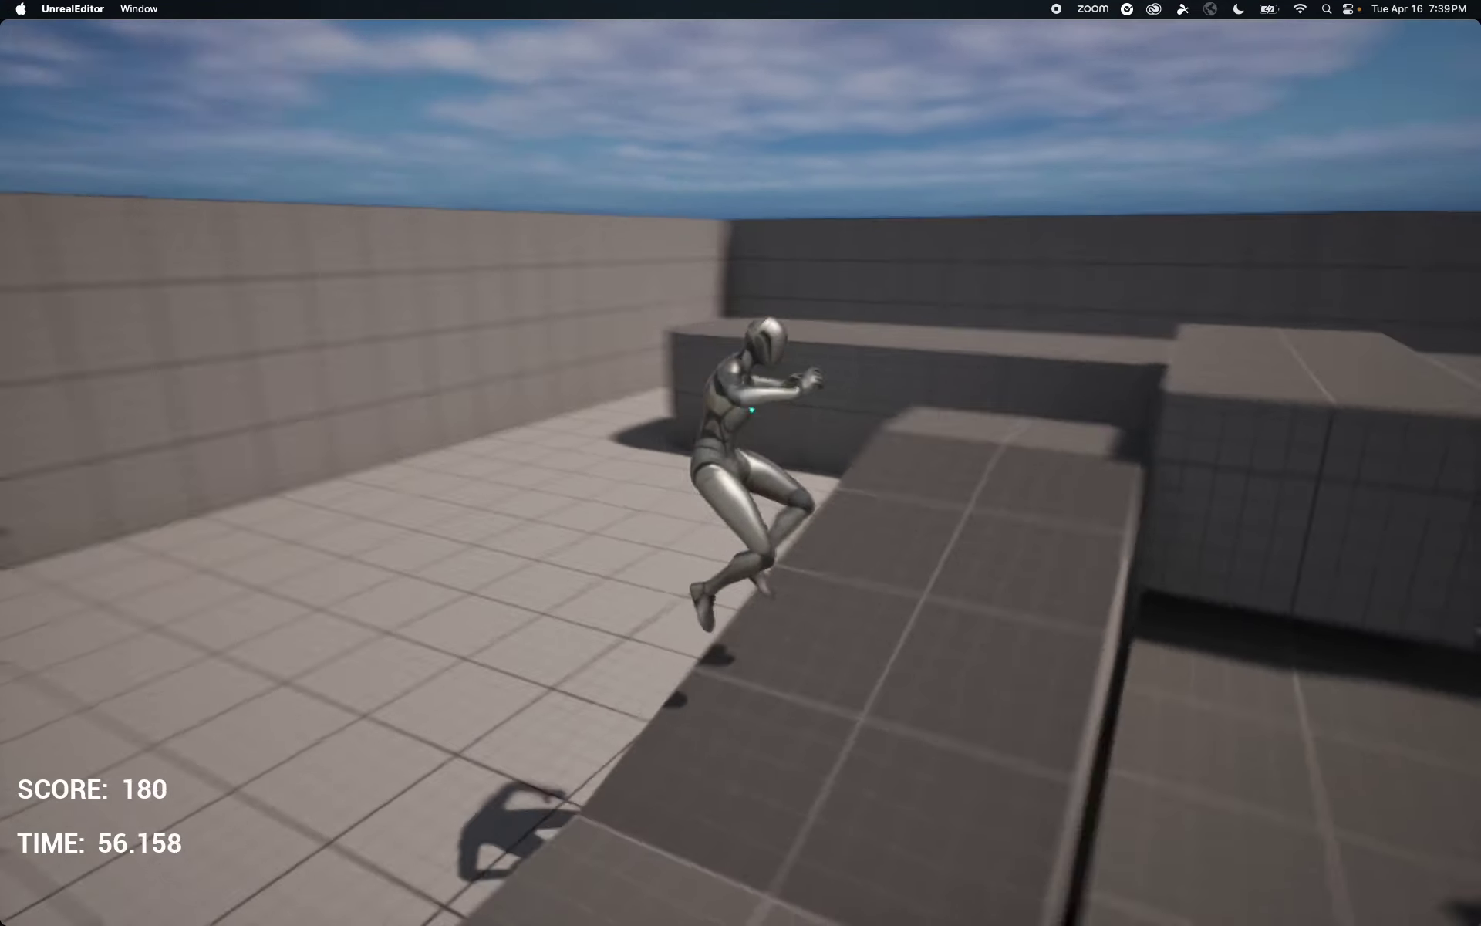
pyautogui.press('space')
pyautogui.press('w')
pyautogui.press('space')
pyautogui.press('space')
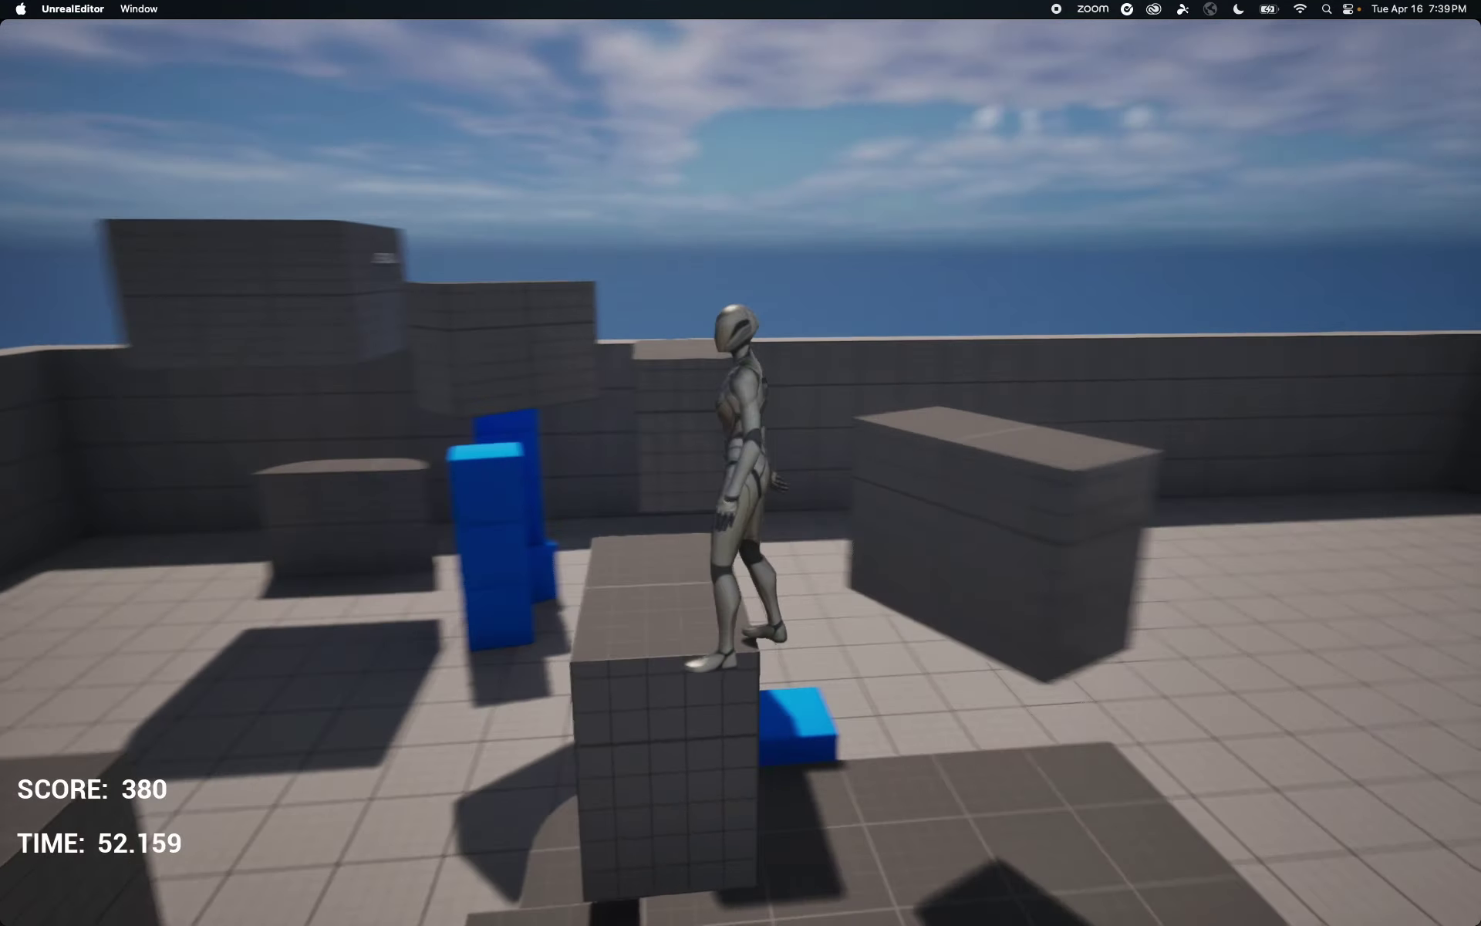
# - Try to jump from the first floating block across the tall blocks toward the LIFE GOAL platform
pyautogui.press('w')
pyautogui.press('w')
pyautogui.press('space')
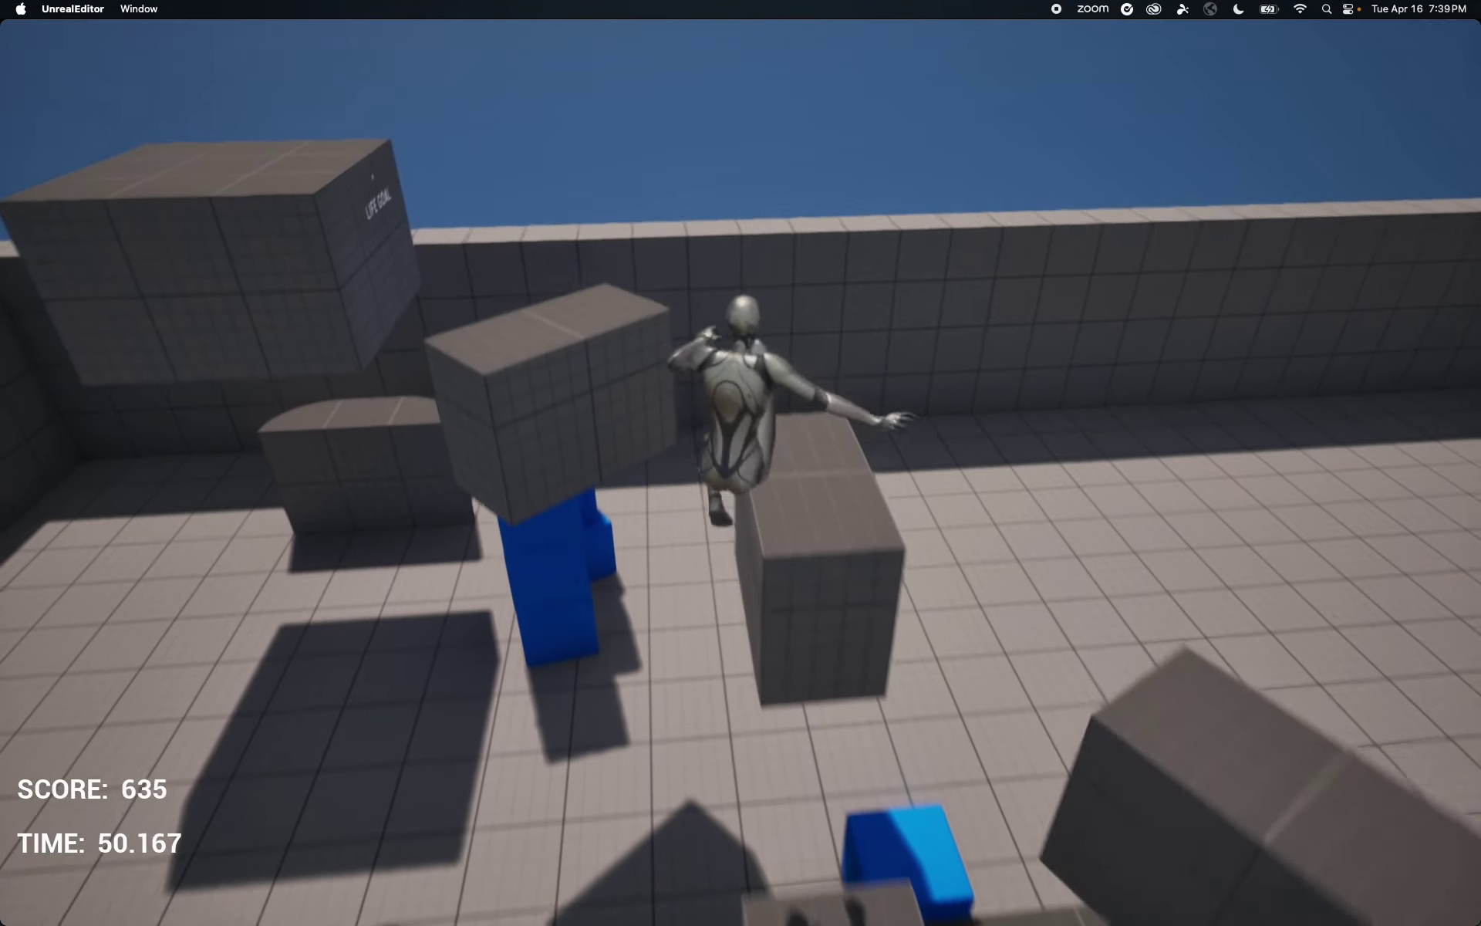
pyautogui.press('w')
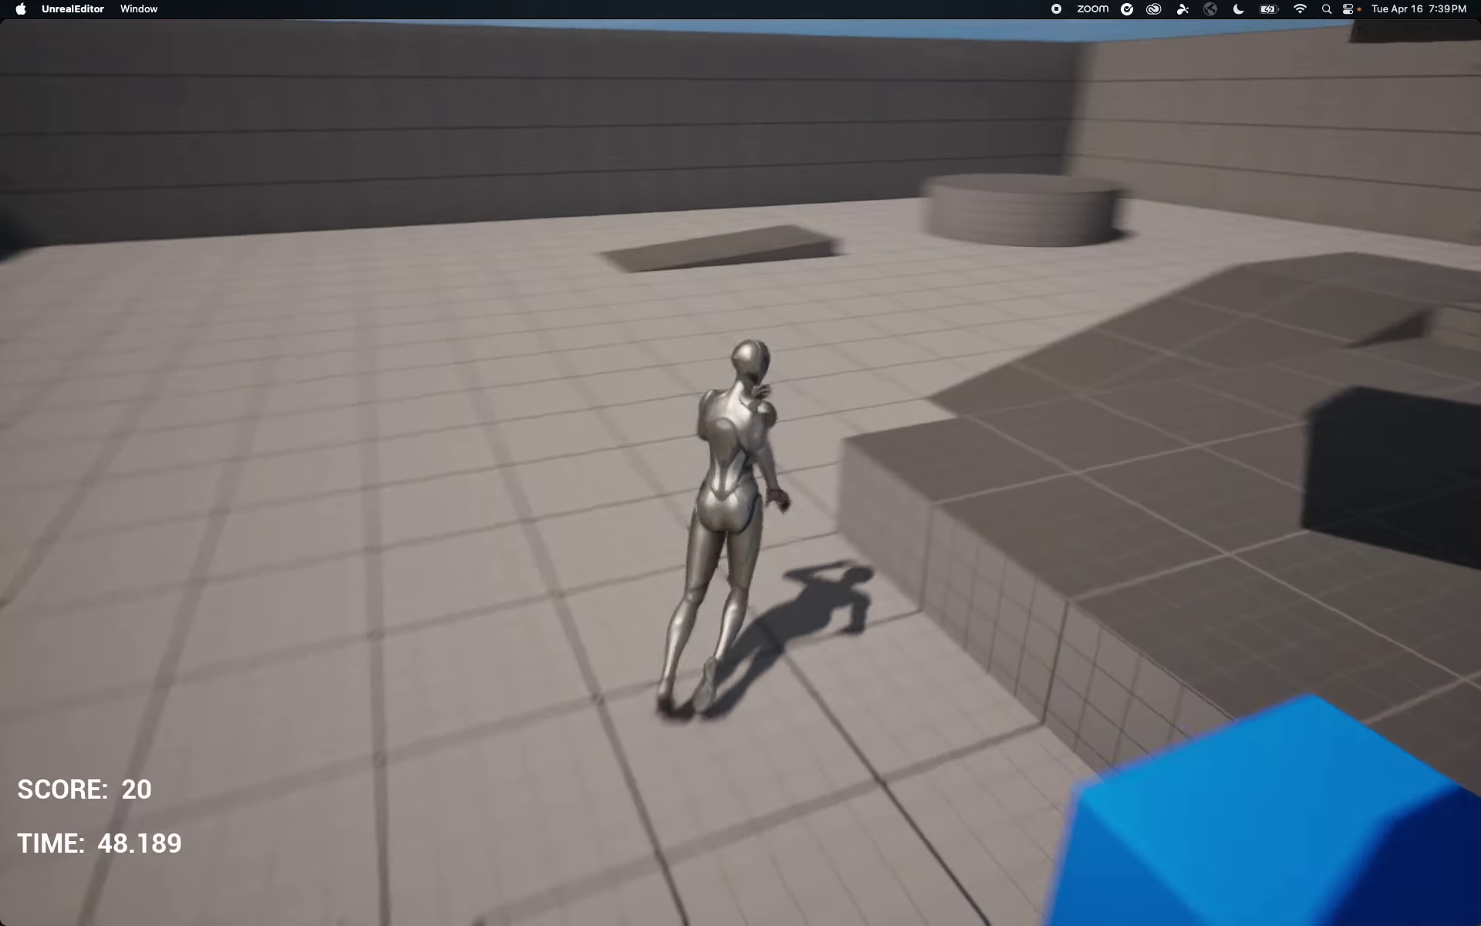
# - Return from the floor onto the lower platform and go up the ramp to the edge of the raised walkway
pyautogui.press('space')
pyautogui.press('w')
pyautogui.press('space')
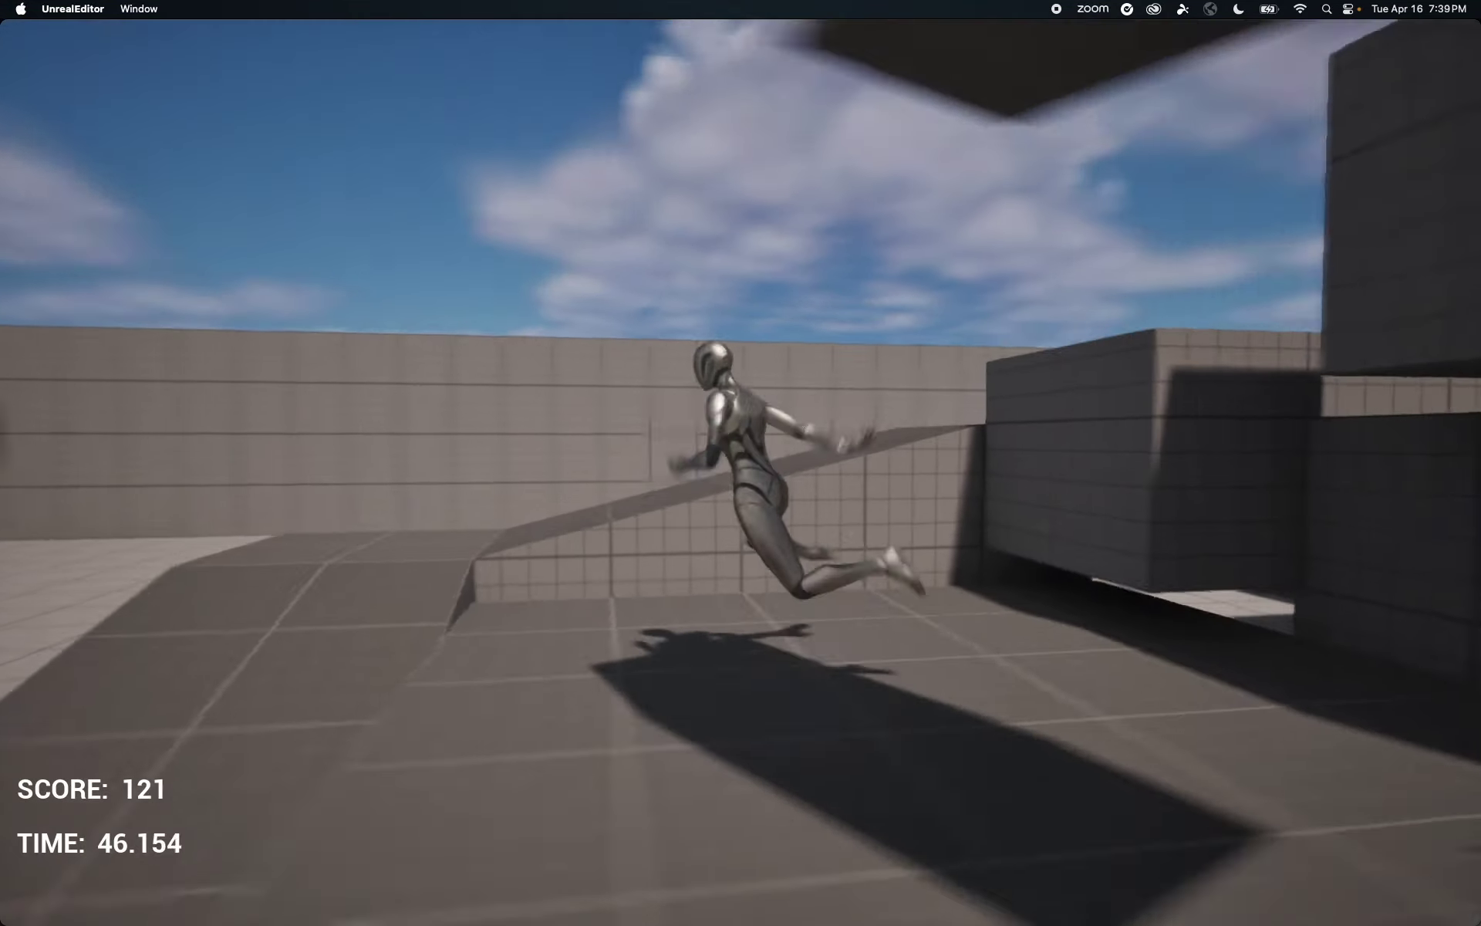
pyautogui.press('space')
pyautogui.press('w')
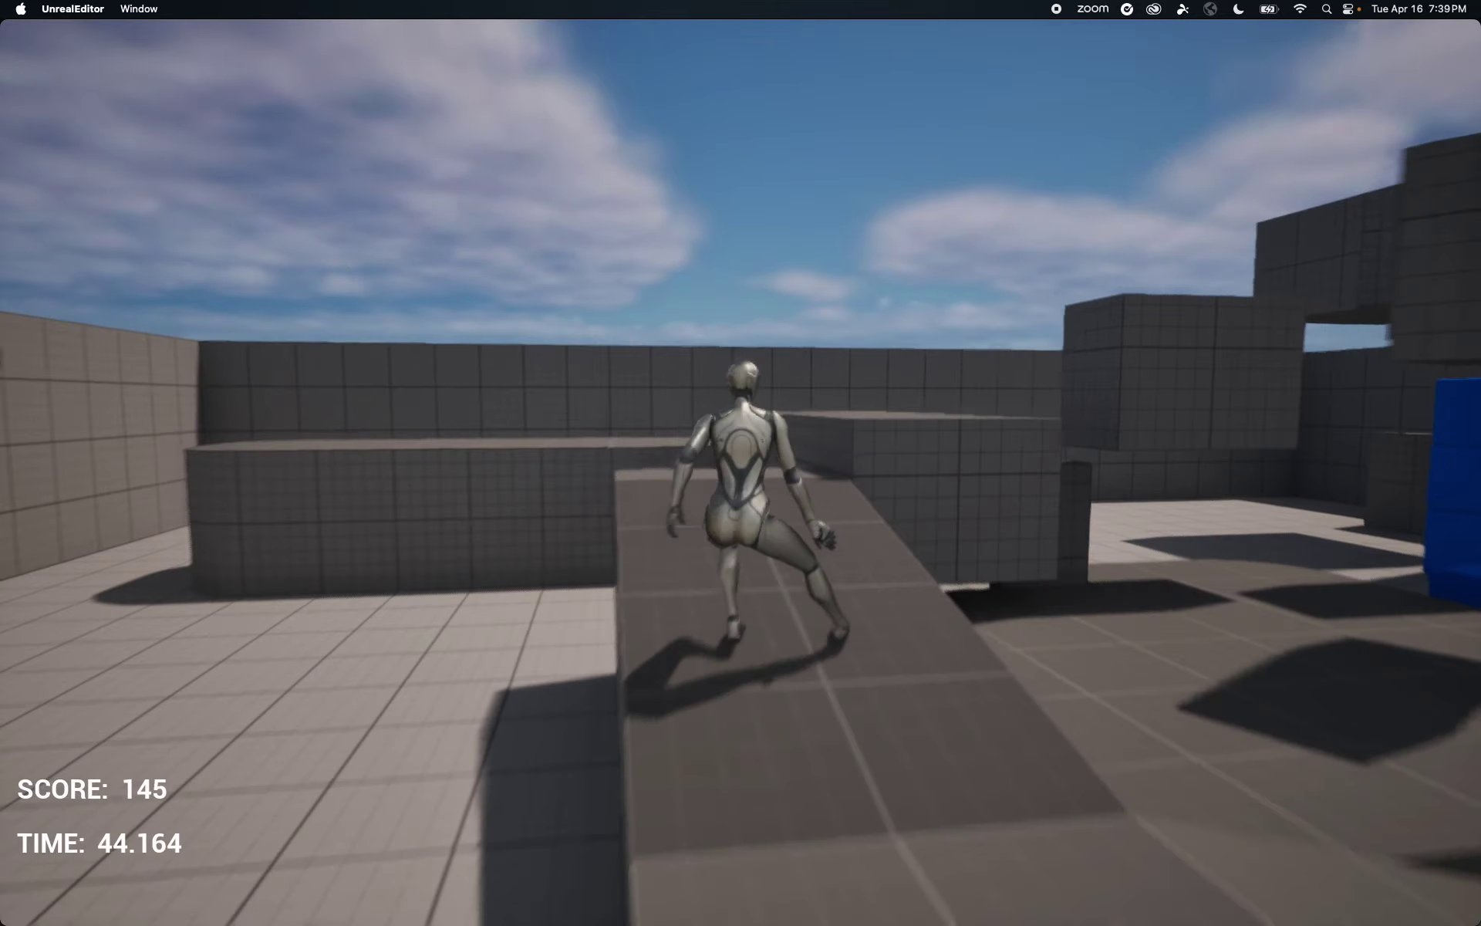
pyautogui.press('space')
pyautogui.press('w')
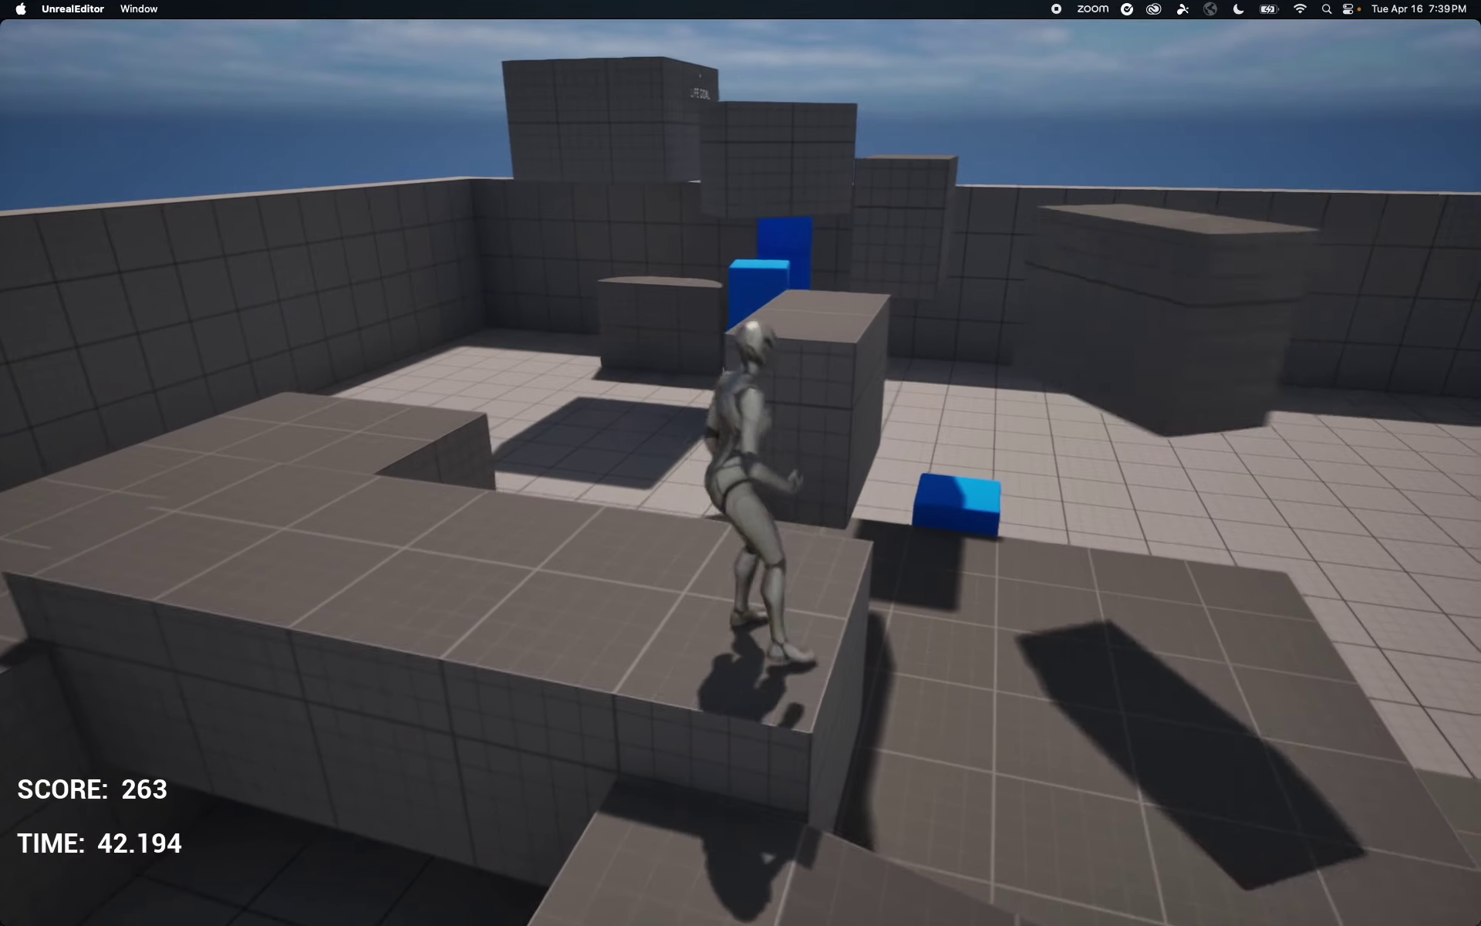
# - Jump from the raised walkway across the floating blocks to the block directly in front of the LIFE GOAL platform
pyautogui.press('space')
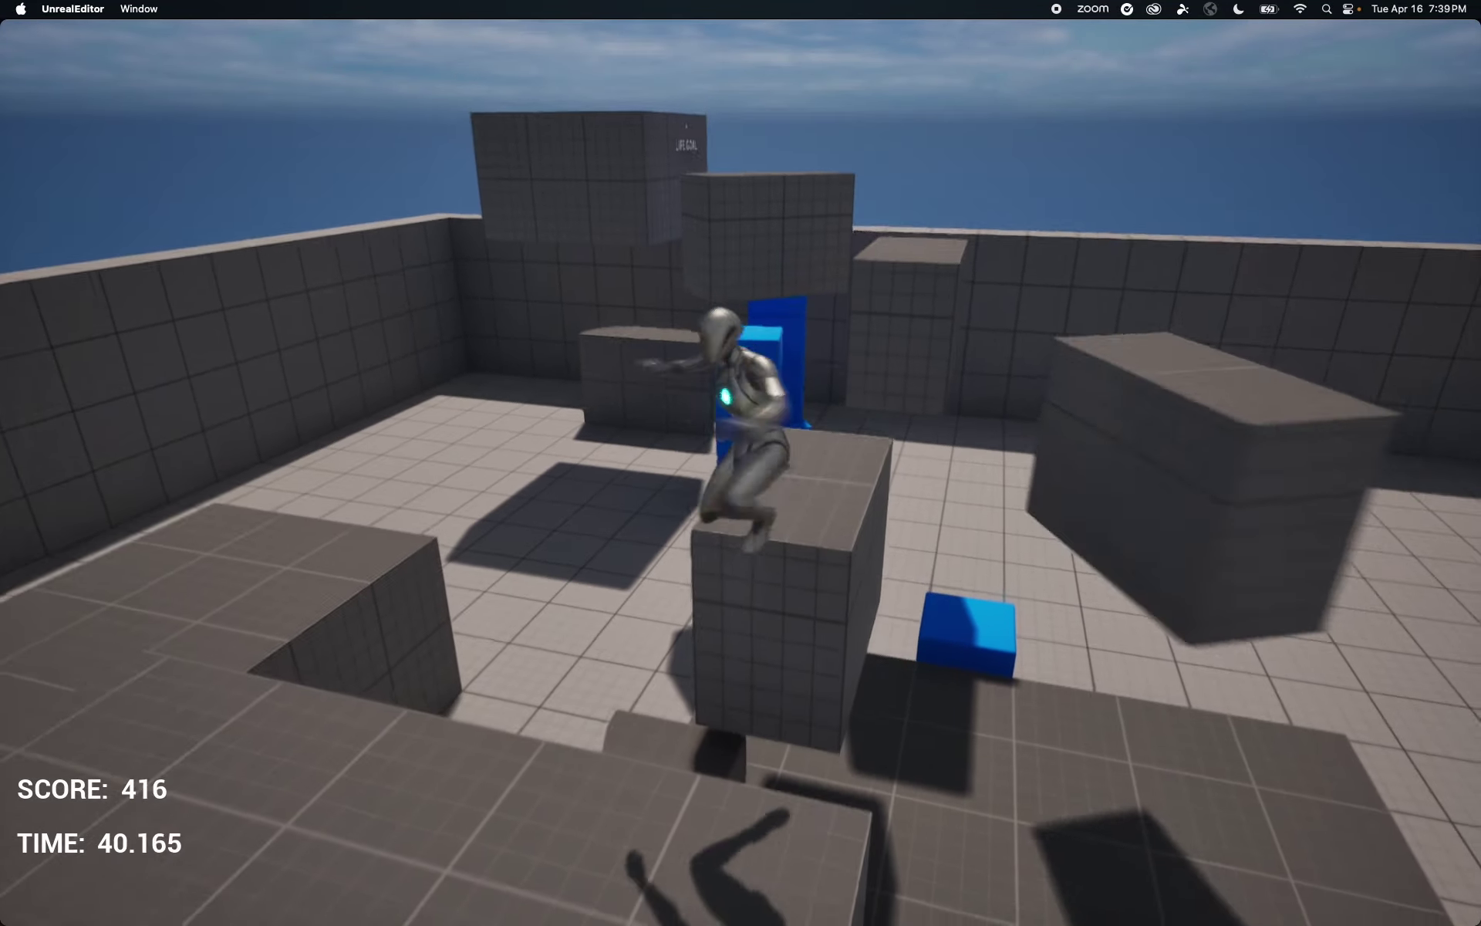
pyautogui.press('space')
pyautogui.press('w')
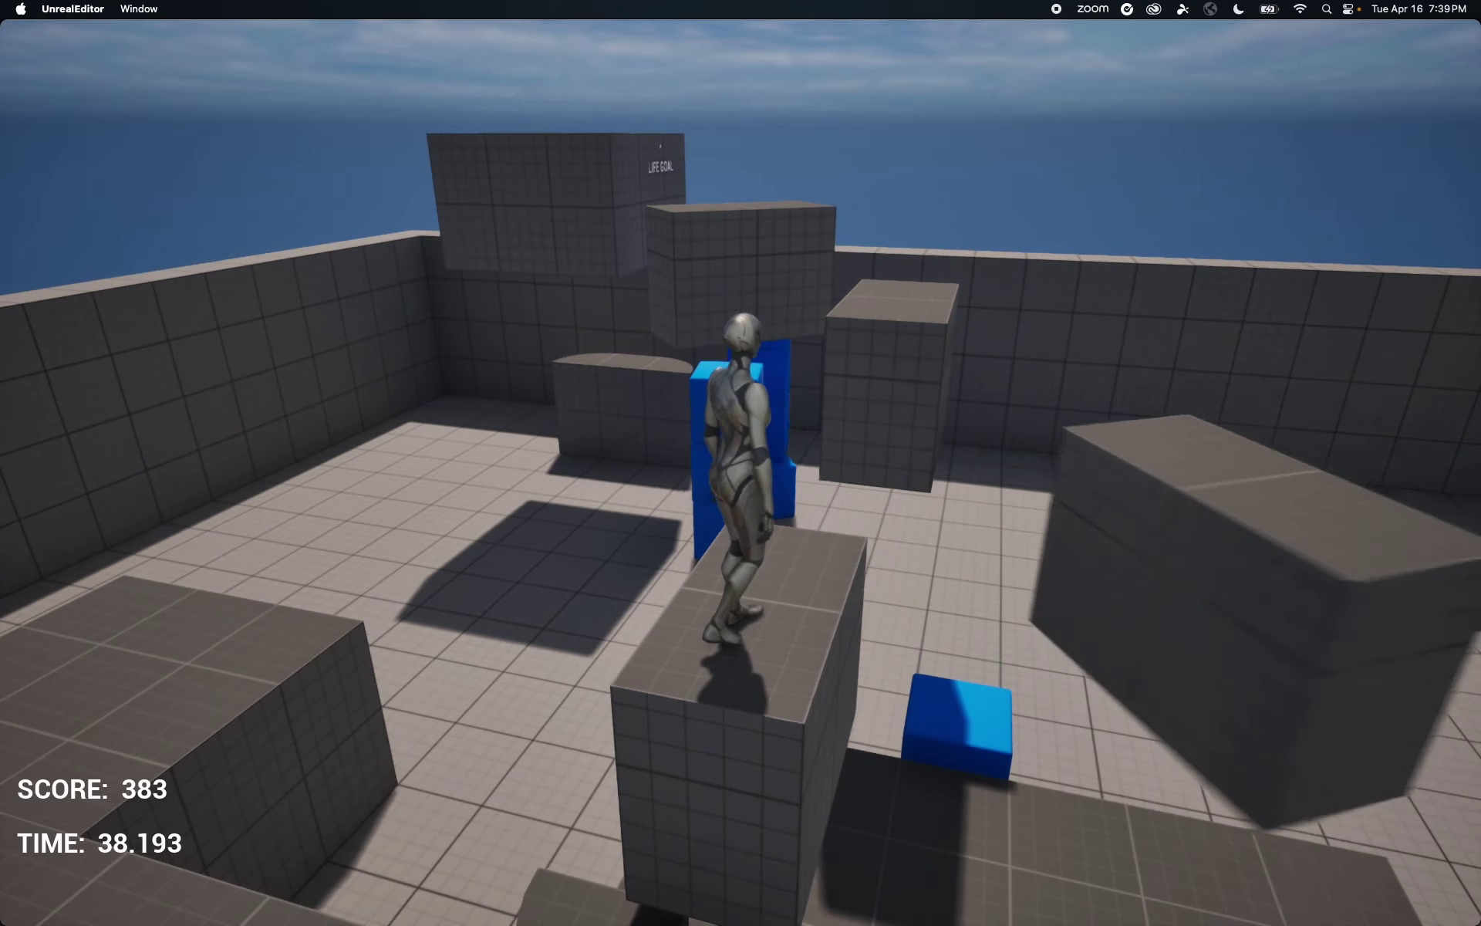
pyautogui.press('w')
pyautogui.press('space')
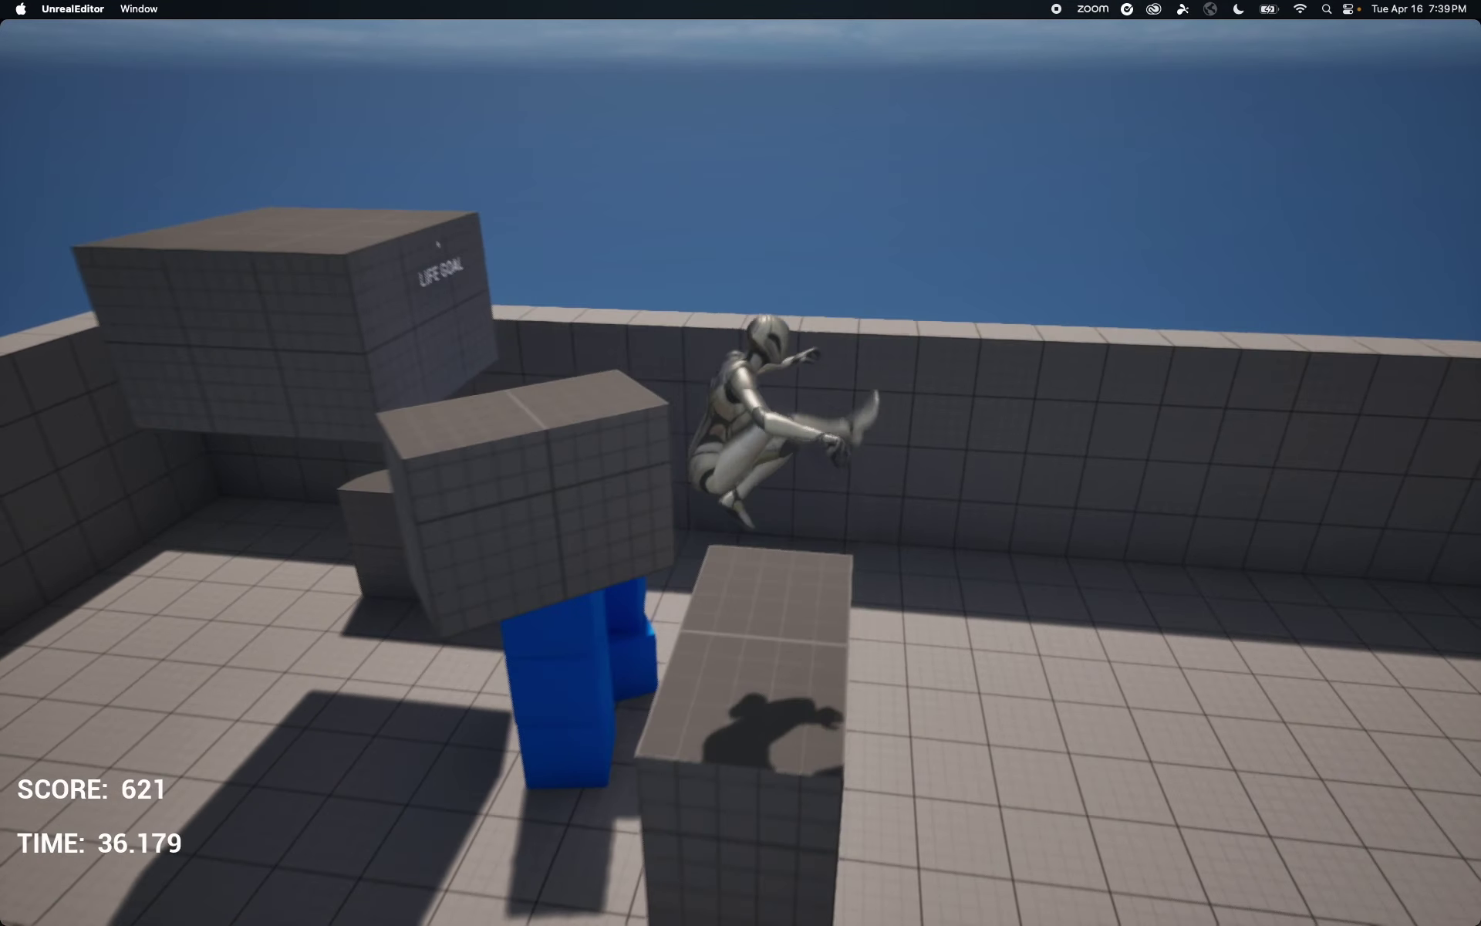
pyautogui.press('space')
pyautogui.press('s')
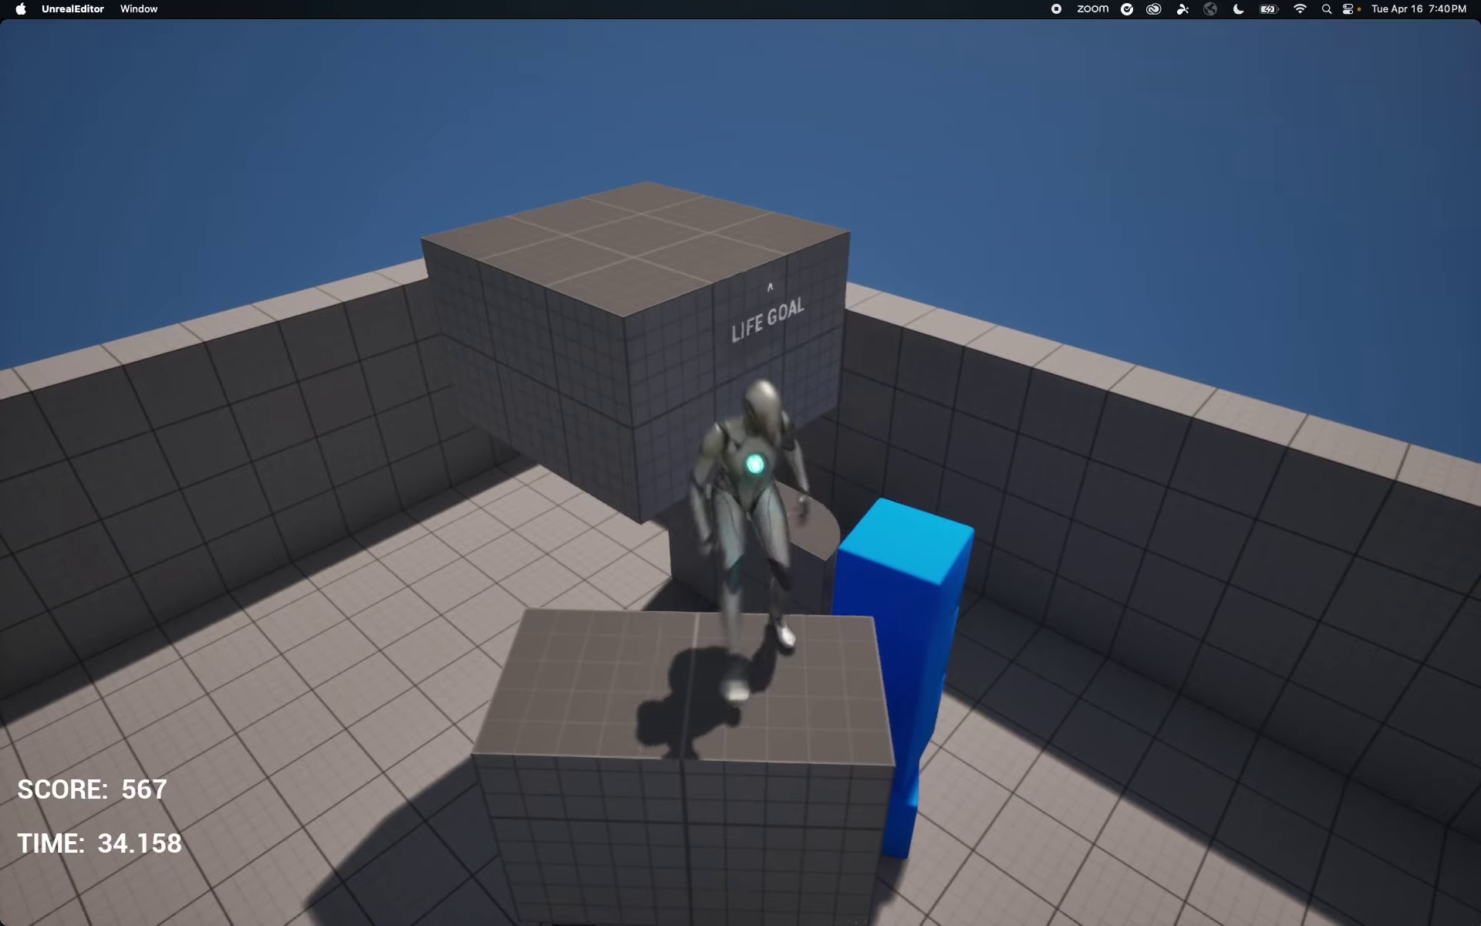
# - Attempt the final jump to the LIFE GOAL platform and keep playing until the time is up
pyautogui.press('space')
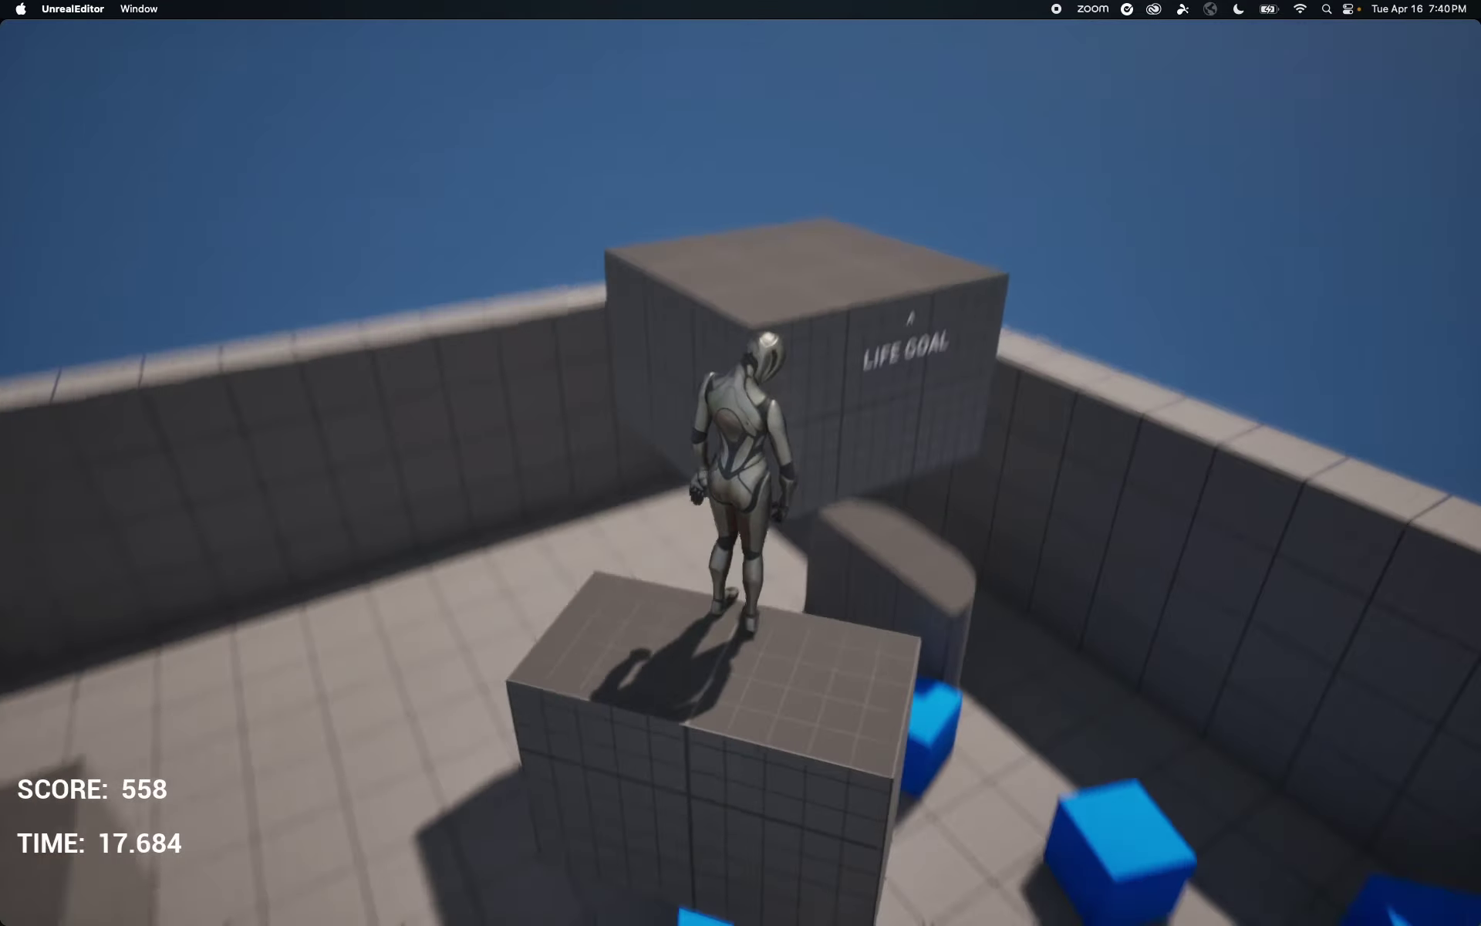
pyautogui.press('w')
pyautogui.press('space')
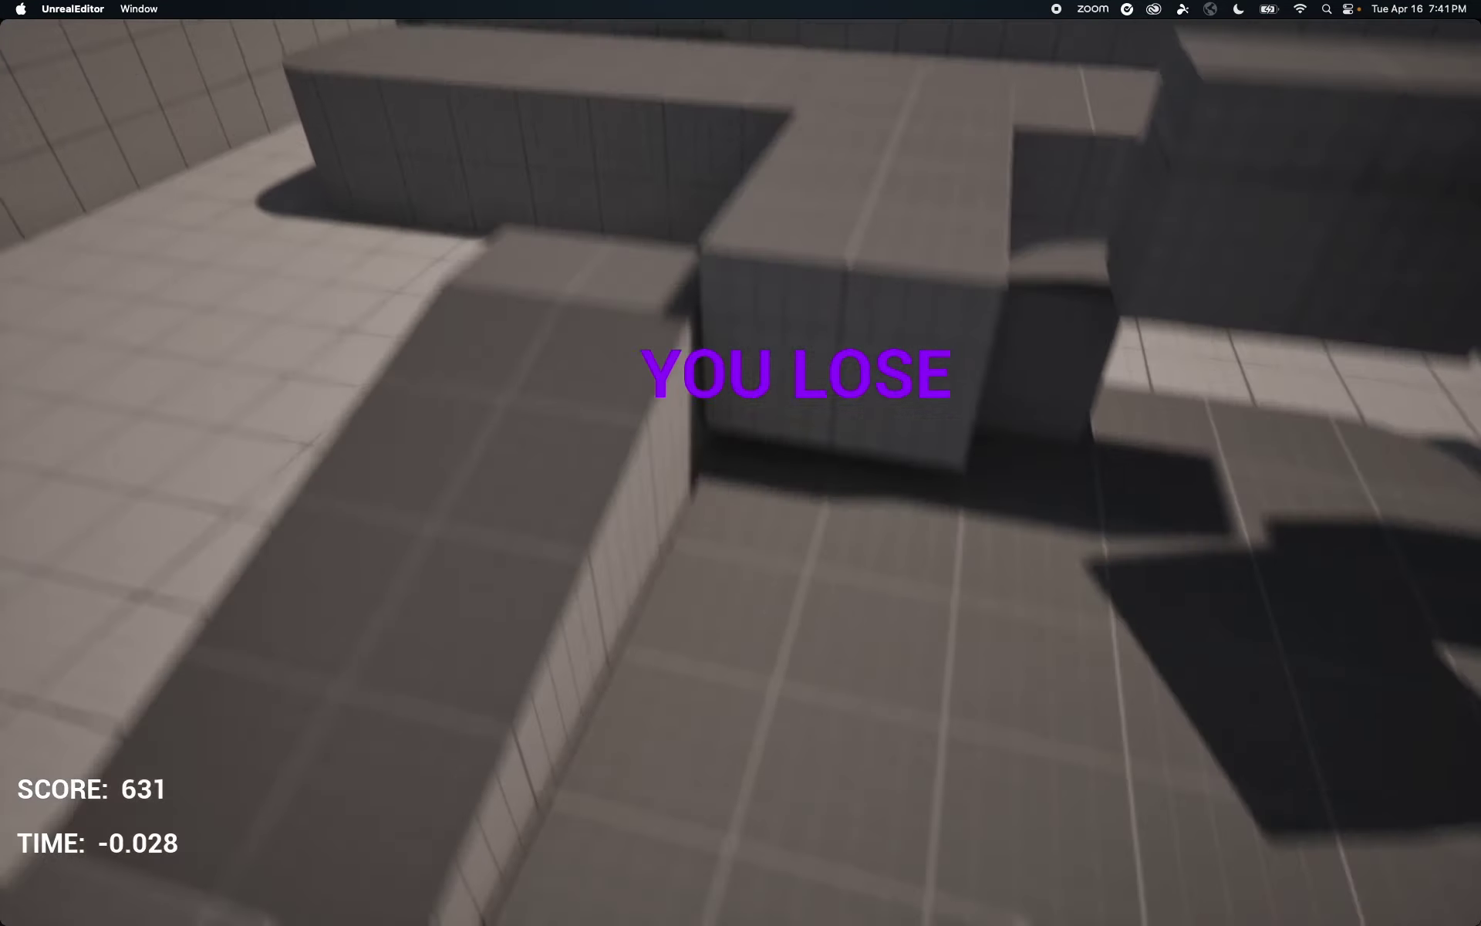
# - Run the console command restartlevel and head for the ramp in the restarted level
pyautogui.press('`')
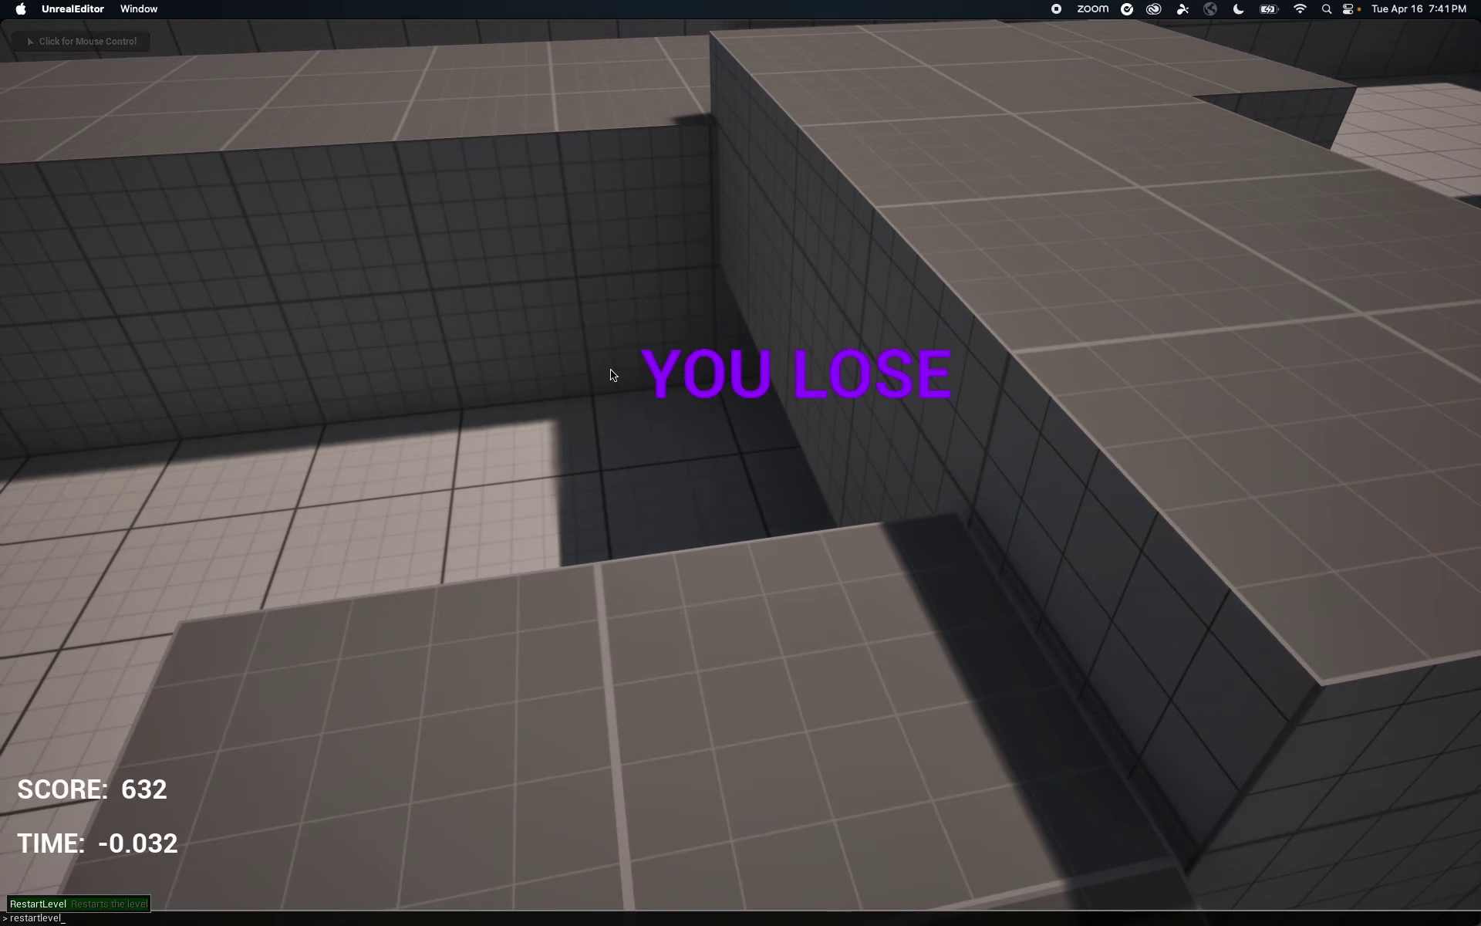
pyautogui.press('Return')
pyautogui.press('w')
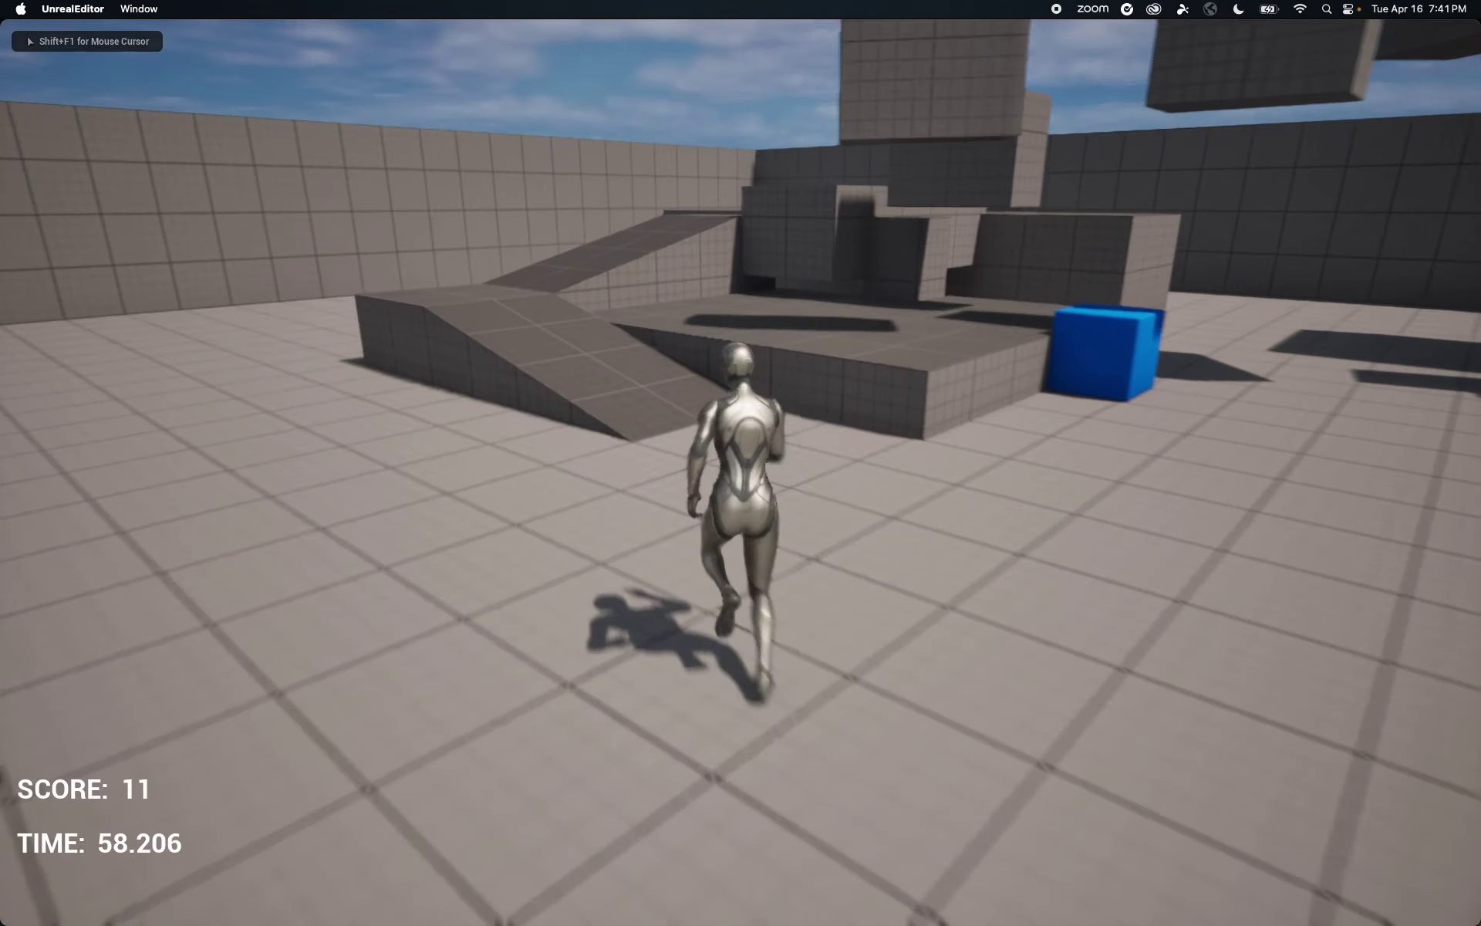
# - Climb the ramp and the raised walkway and jump over the floating blocks onto the LIFE GOAL platform
pyautogui.press('space')
pyautogui.press('space')
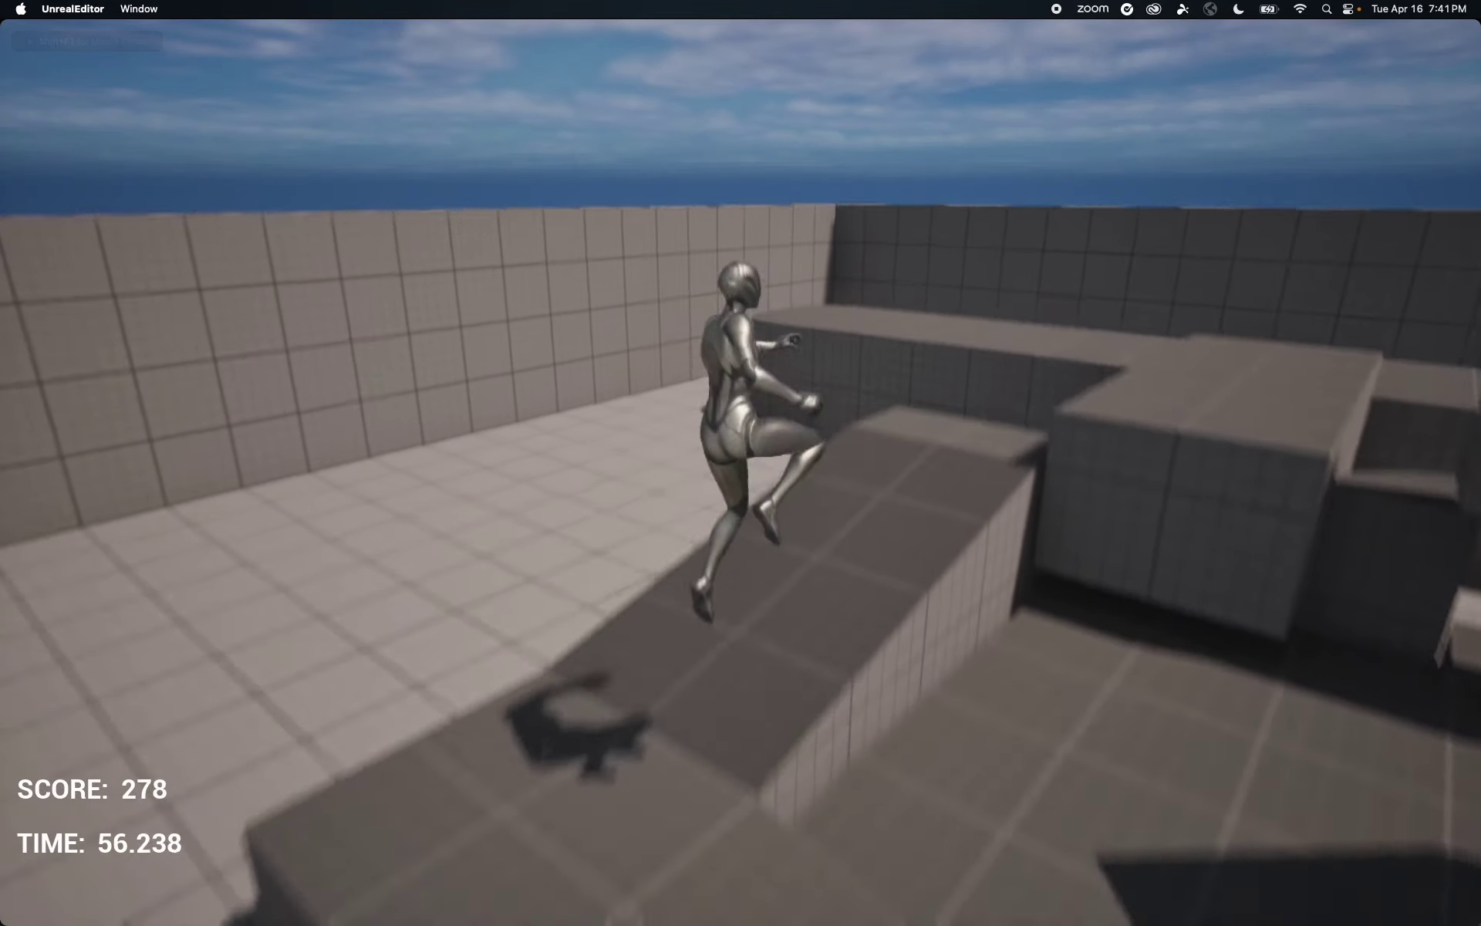
pyautogui.press('space')
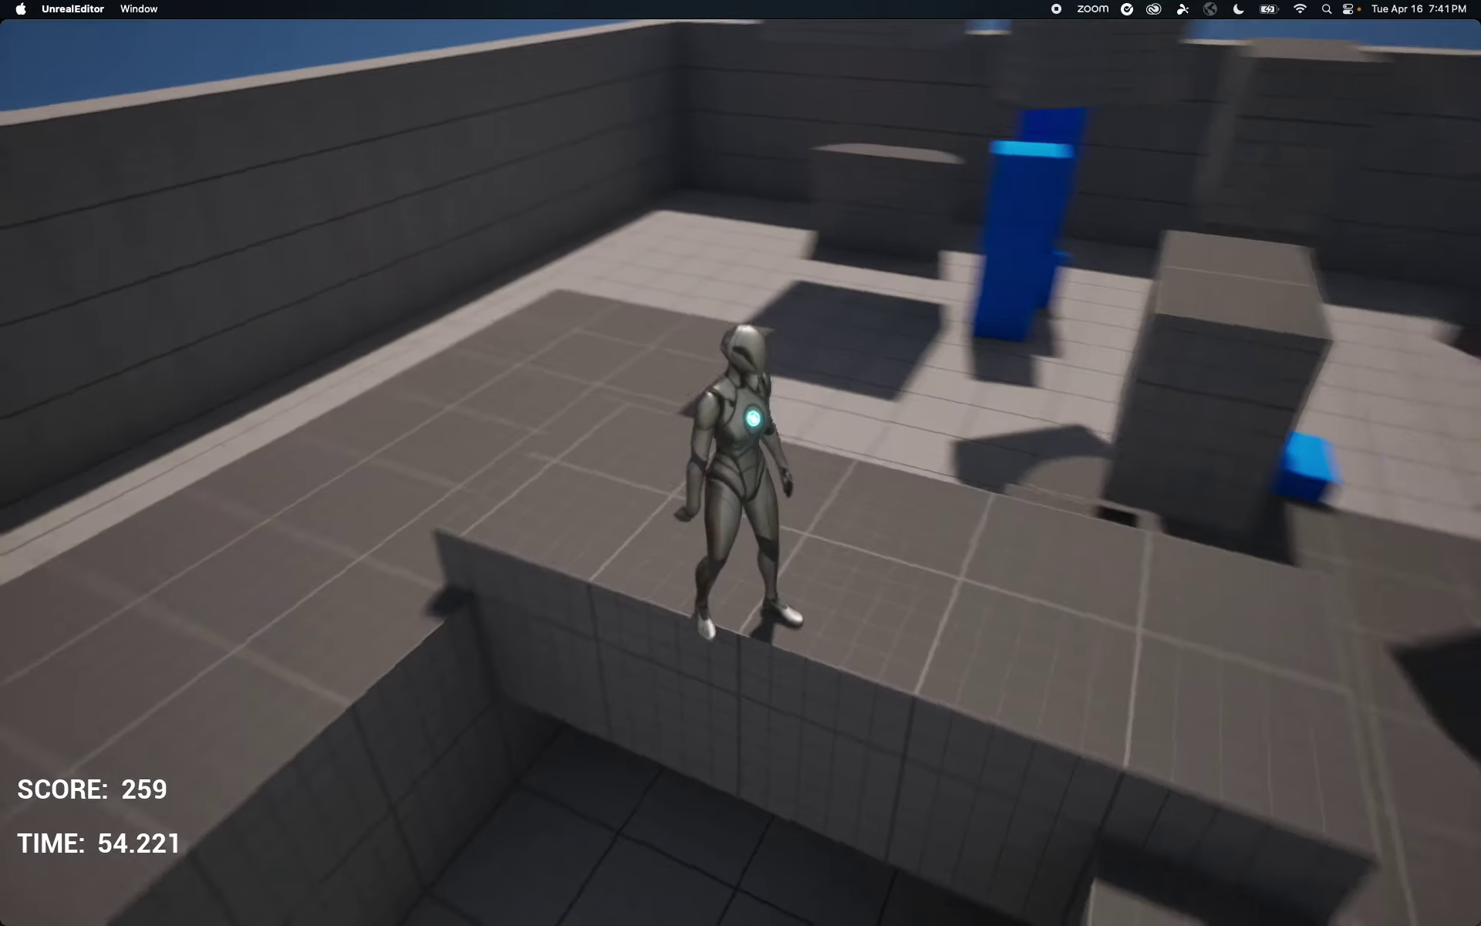
pyautogui.press('w')
pyautogui.press('space')
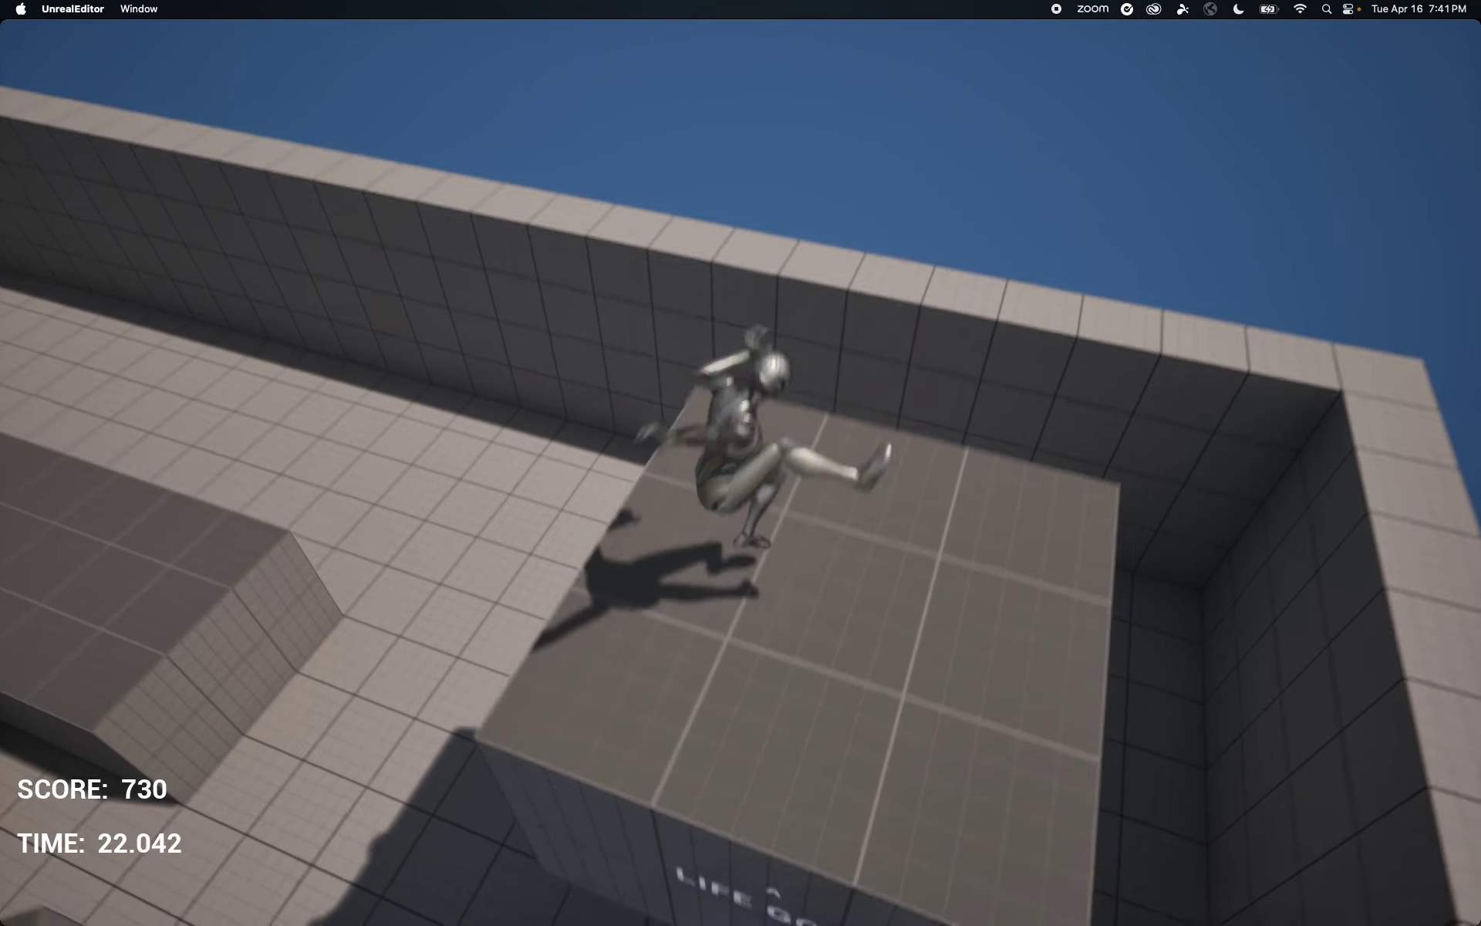
# - Jump repeatedly on top of the LIFE GOAL platform to test the score and timer
pyautogui.press('space')
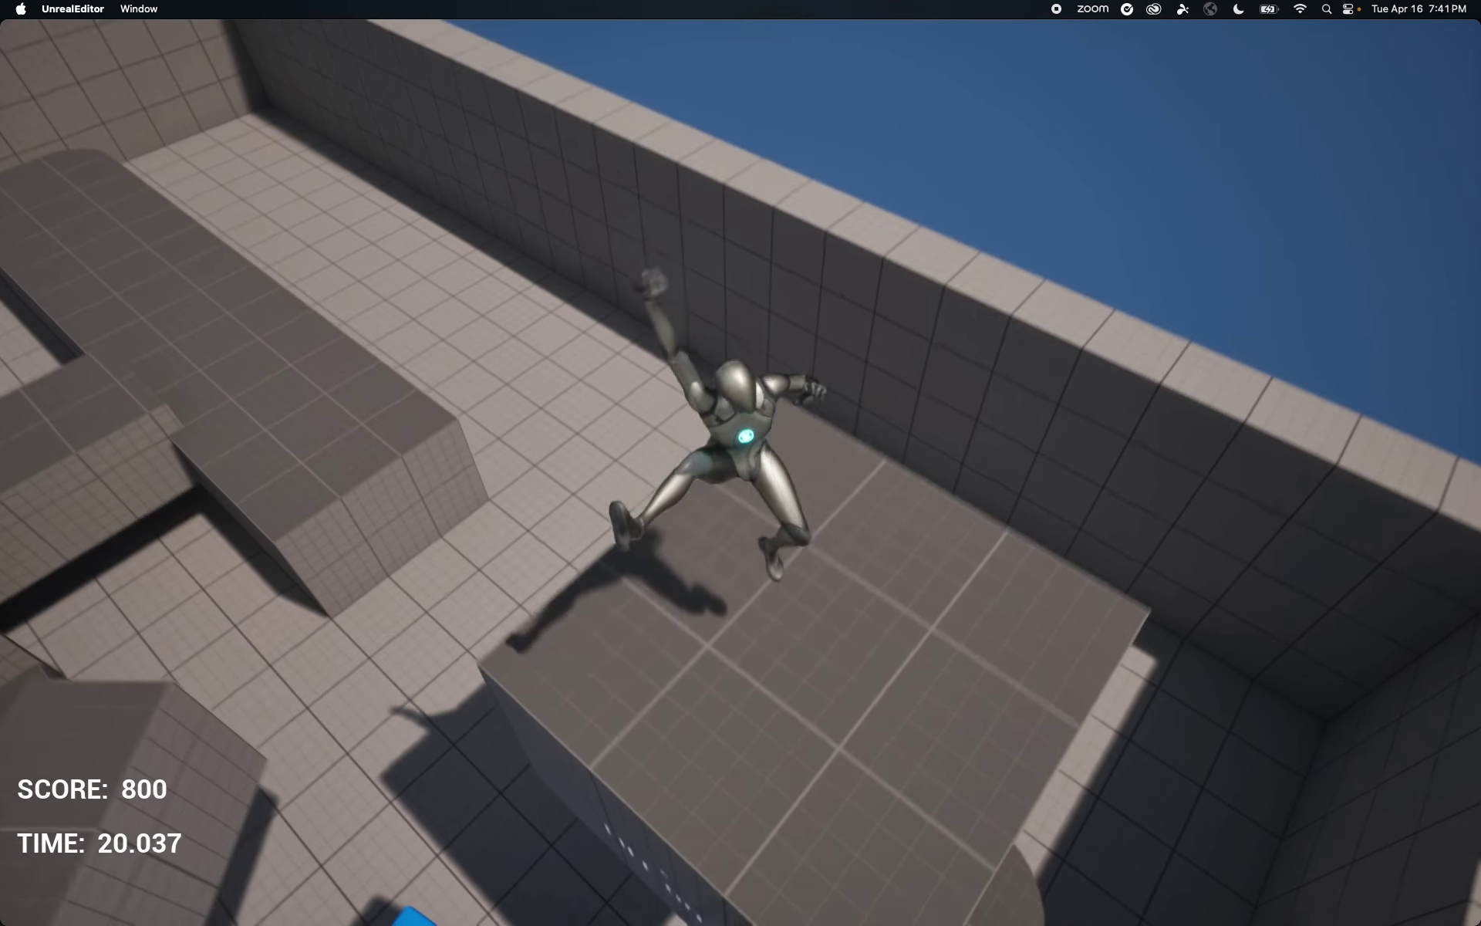
pyautogui.press('space')
pyautogui.press('space')
pyautogui.press('space')
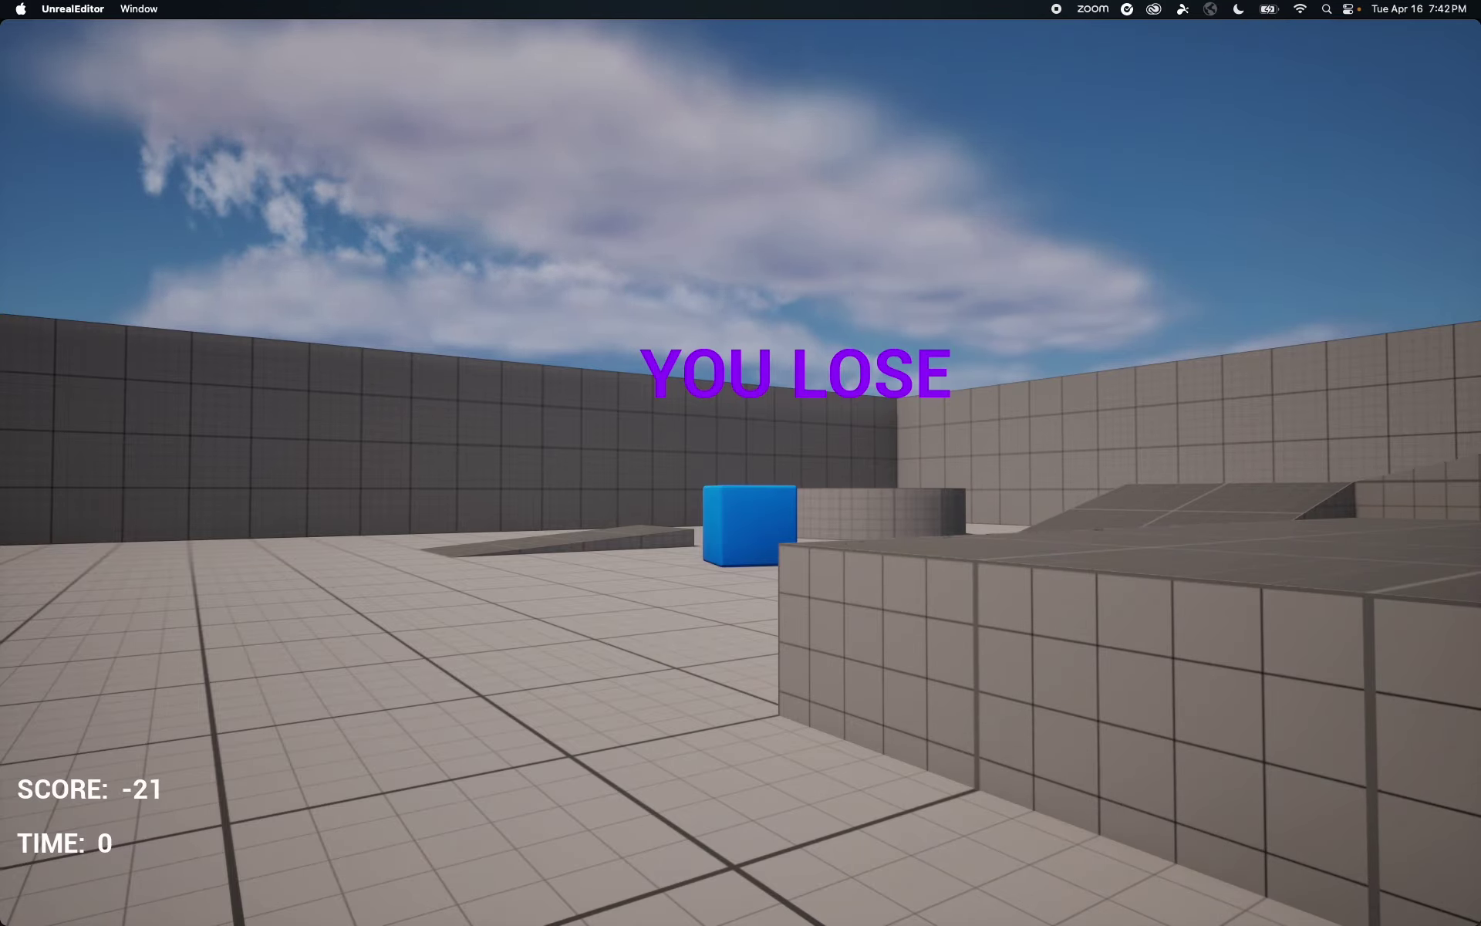
# - Stop the play session and turn off Immersive Mode for the viewport
pyautogui.press('Escape')
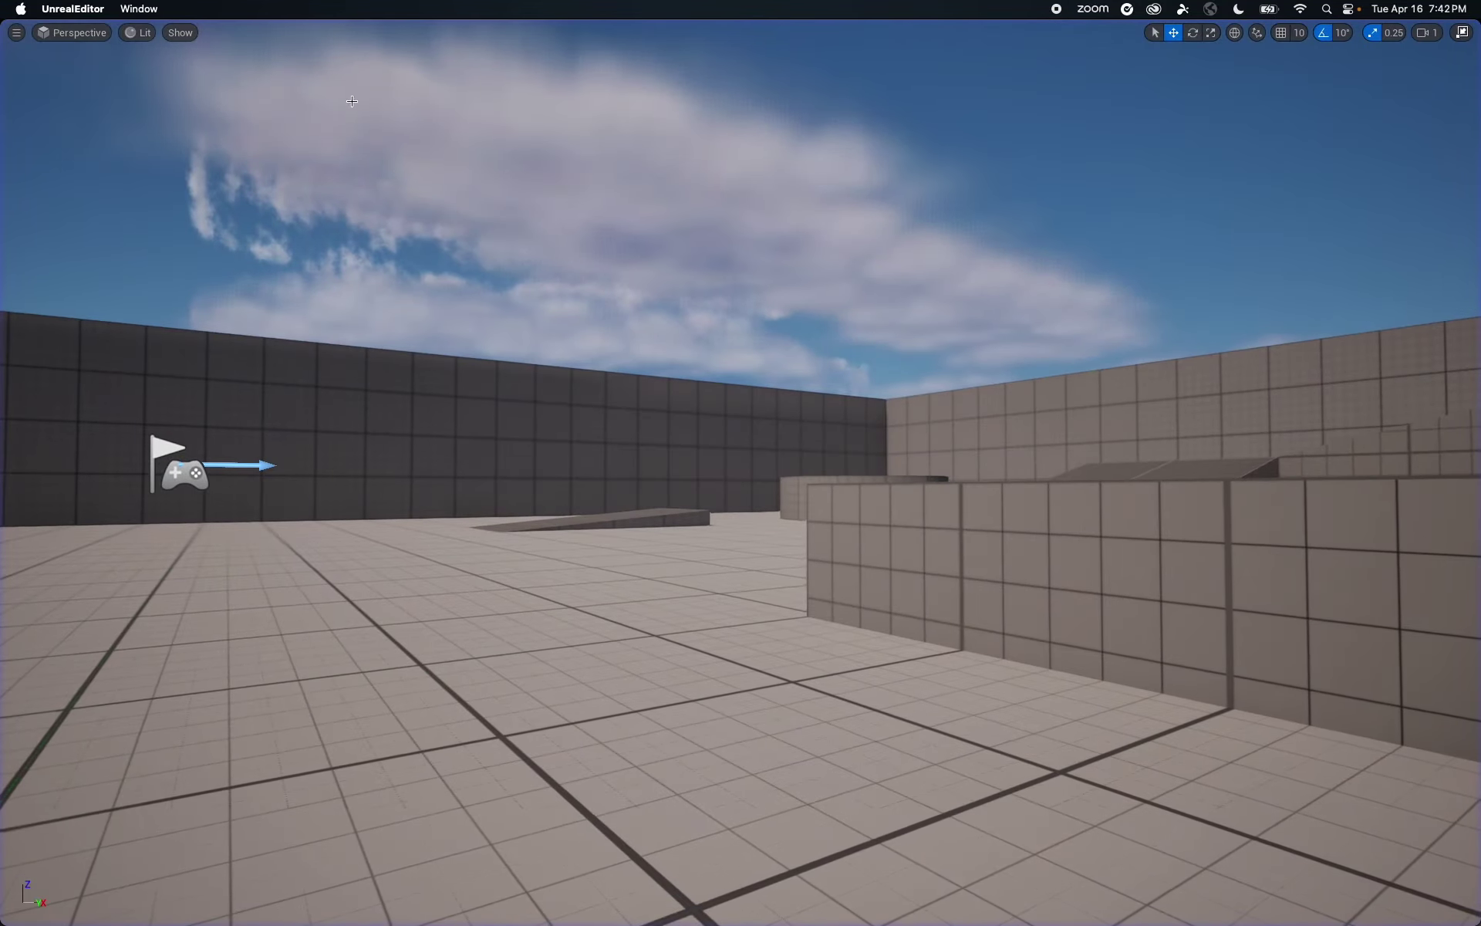
pyautogui.click(100, 10)
pyautogui.click(141, 9)
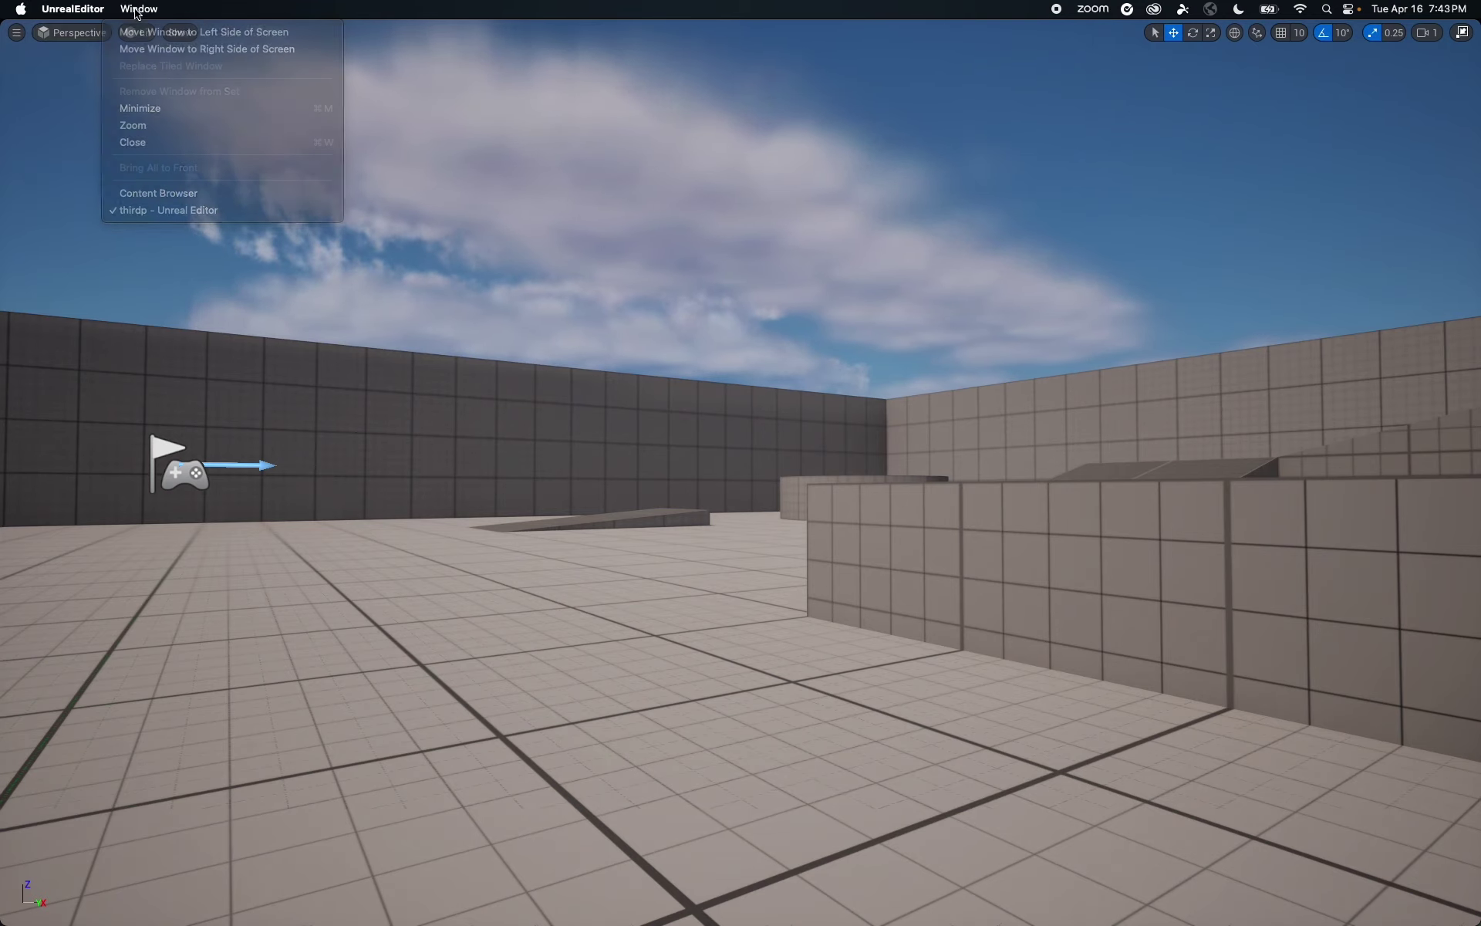
pyautogui.click(15, 32)
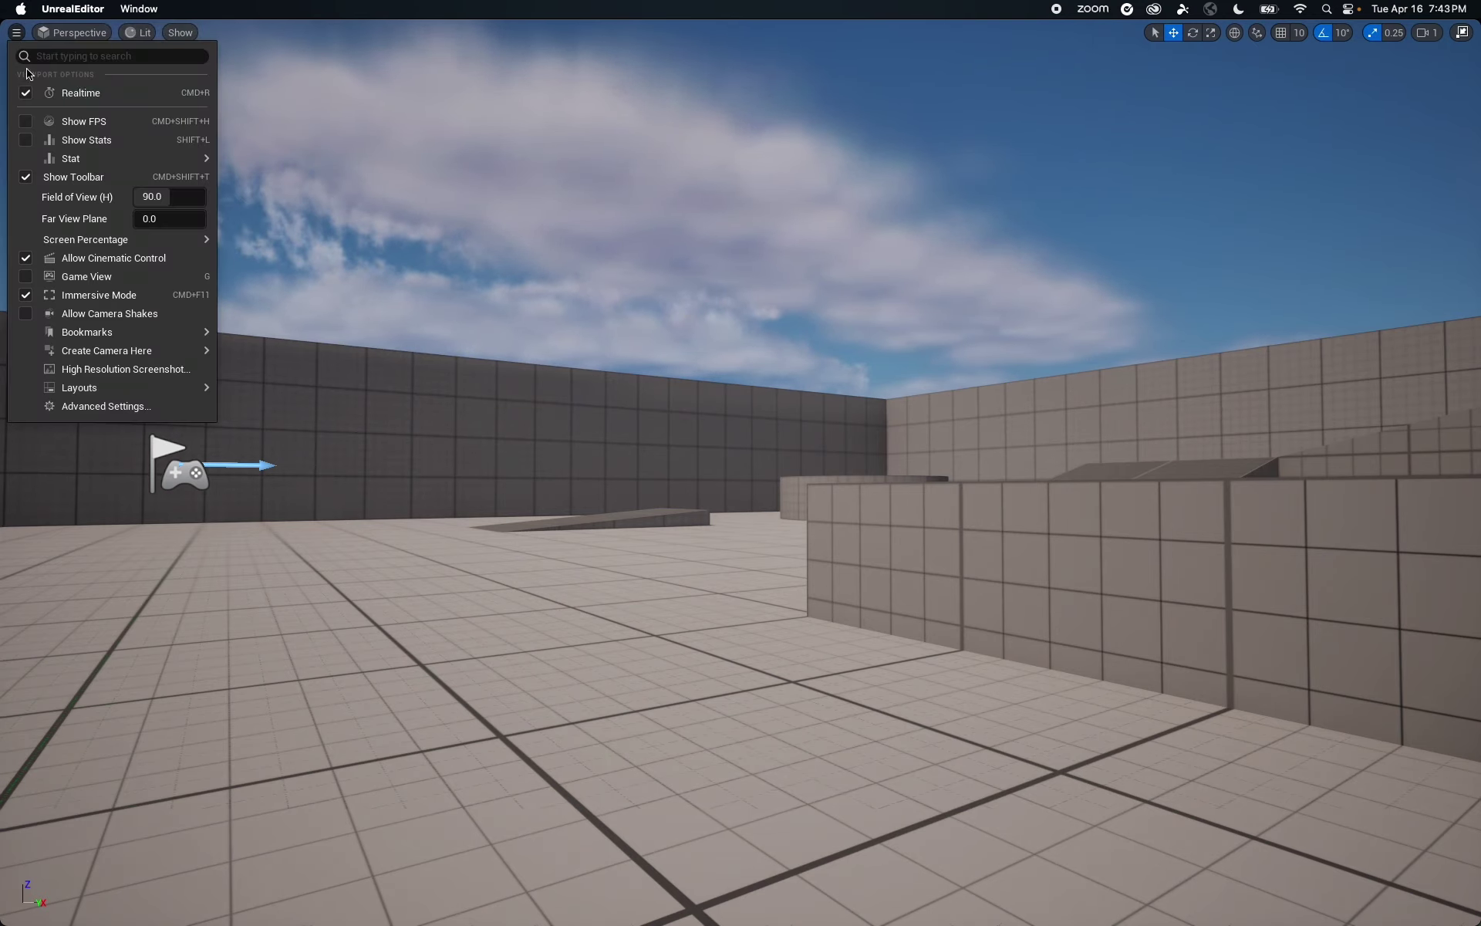
pyautogui.click(31, 299)
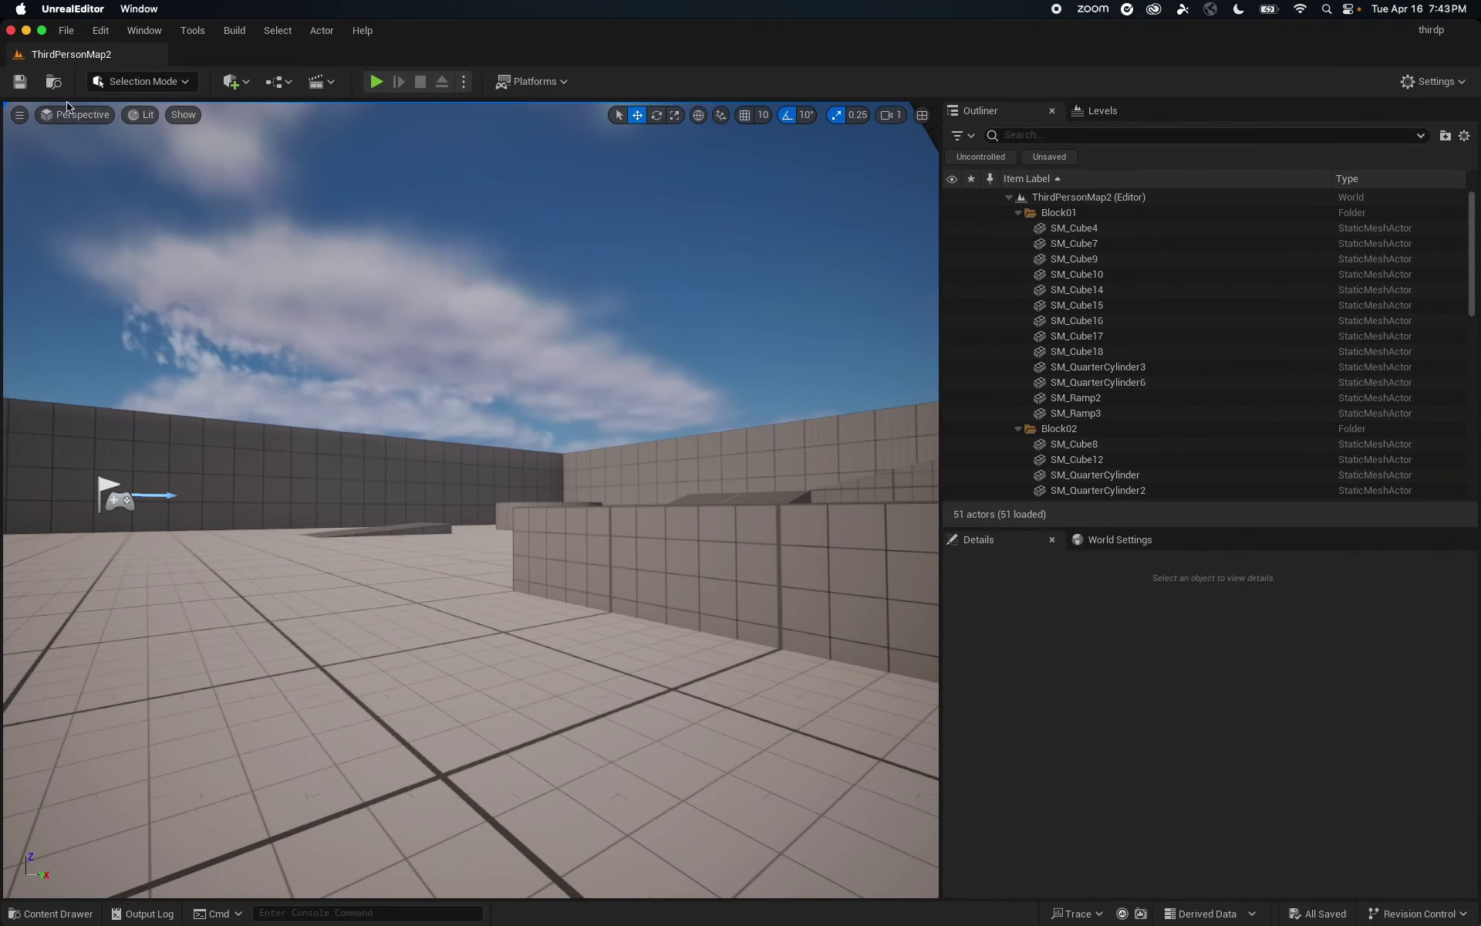
# - Open the recent level ThirdPersonMap and start playing it in the editor
pyautogui.click(66, 30)
pyautogui.moveTo(214, 139)
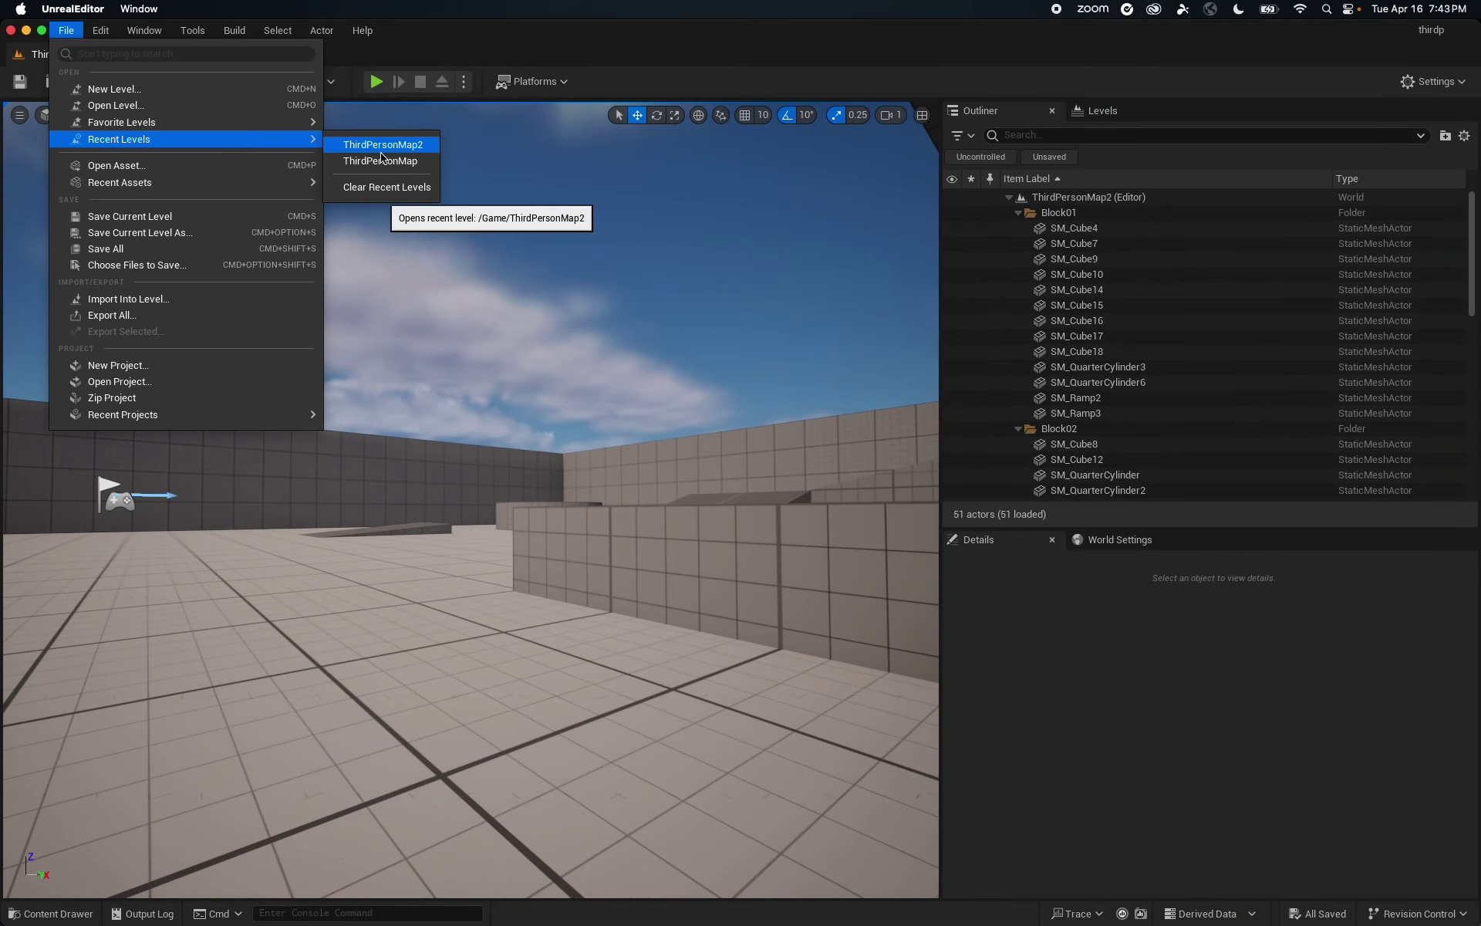
pyautogui.click(381, 161)
pyautogui.click(375, 81)
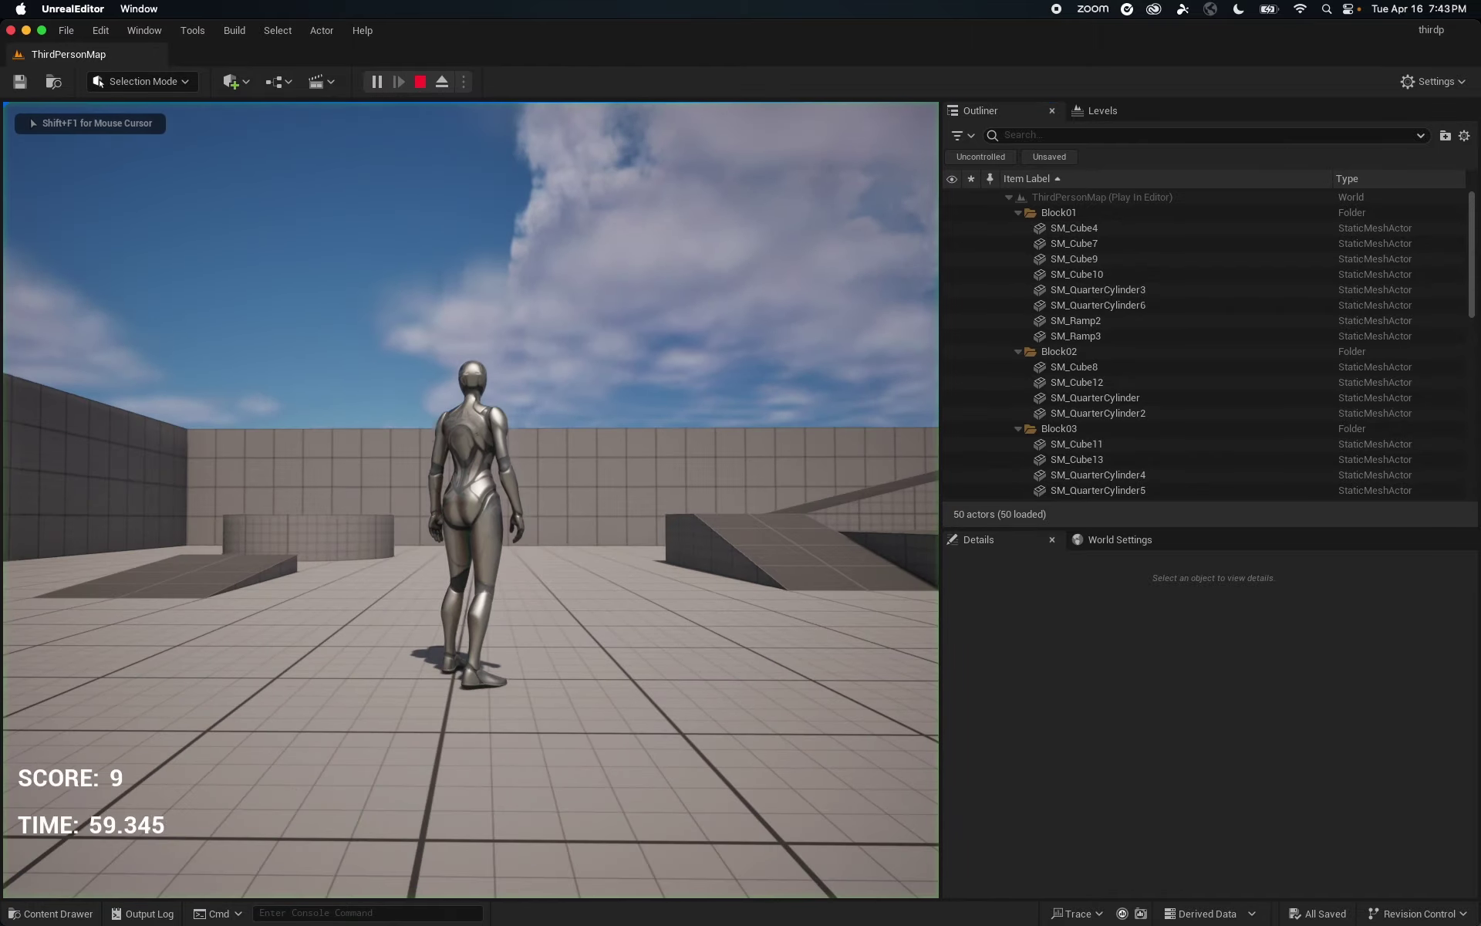
# - Run and jump past the ramp and climb onto the rounded LIFE GOAL platform in ThirdPersonMap
pyautogui.press('w')
pyautogui.press('space')
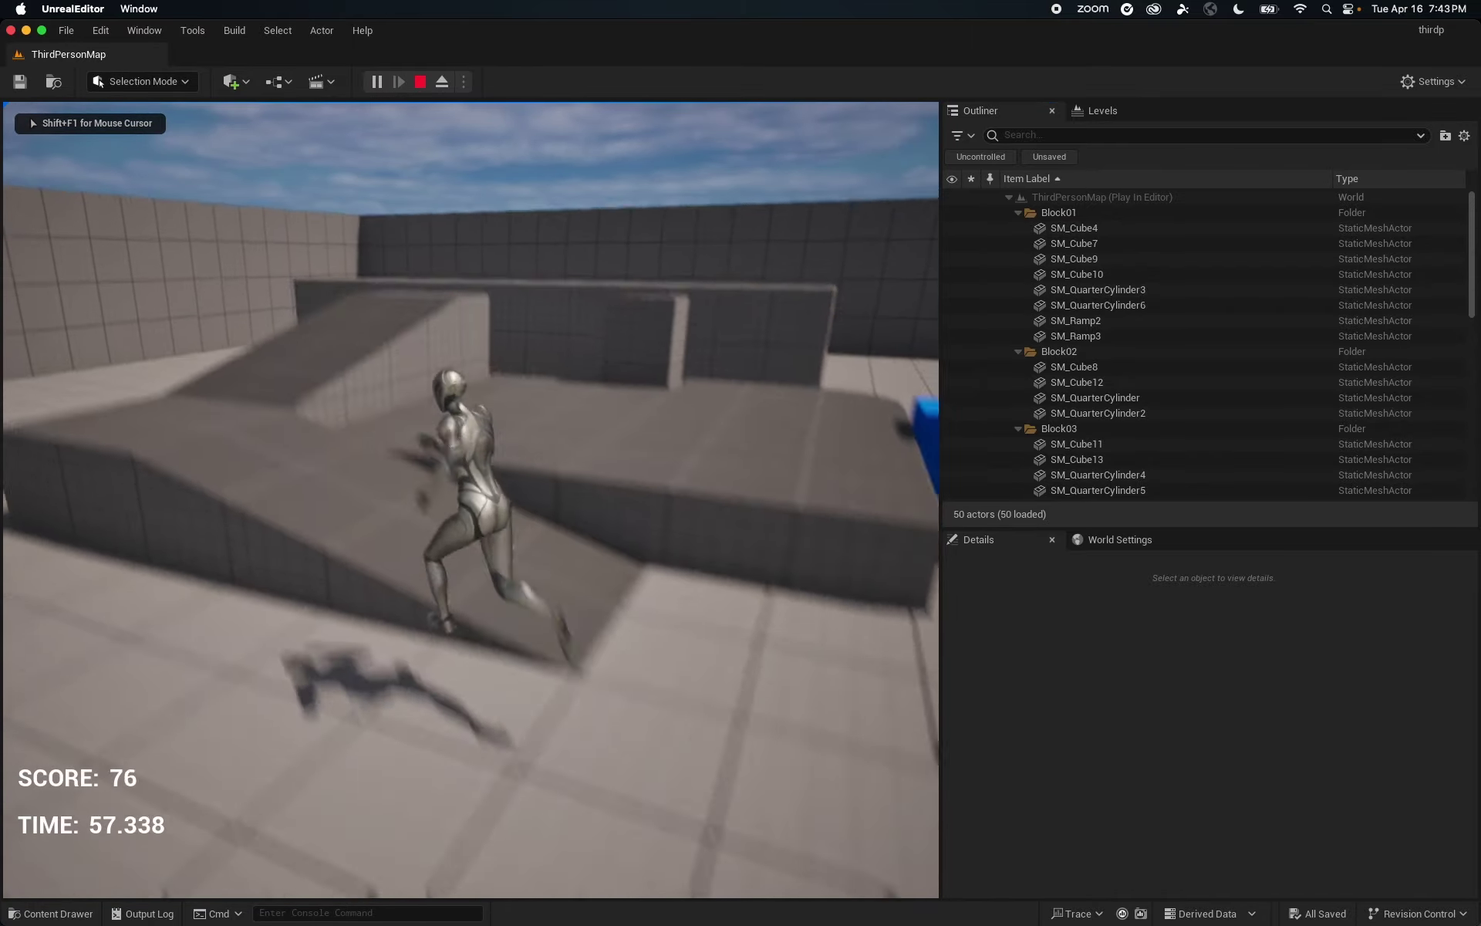
pyautogui.press('s')
pyautogui.press('w')
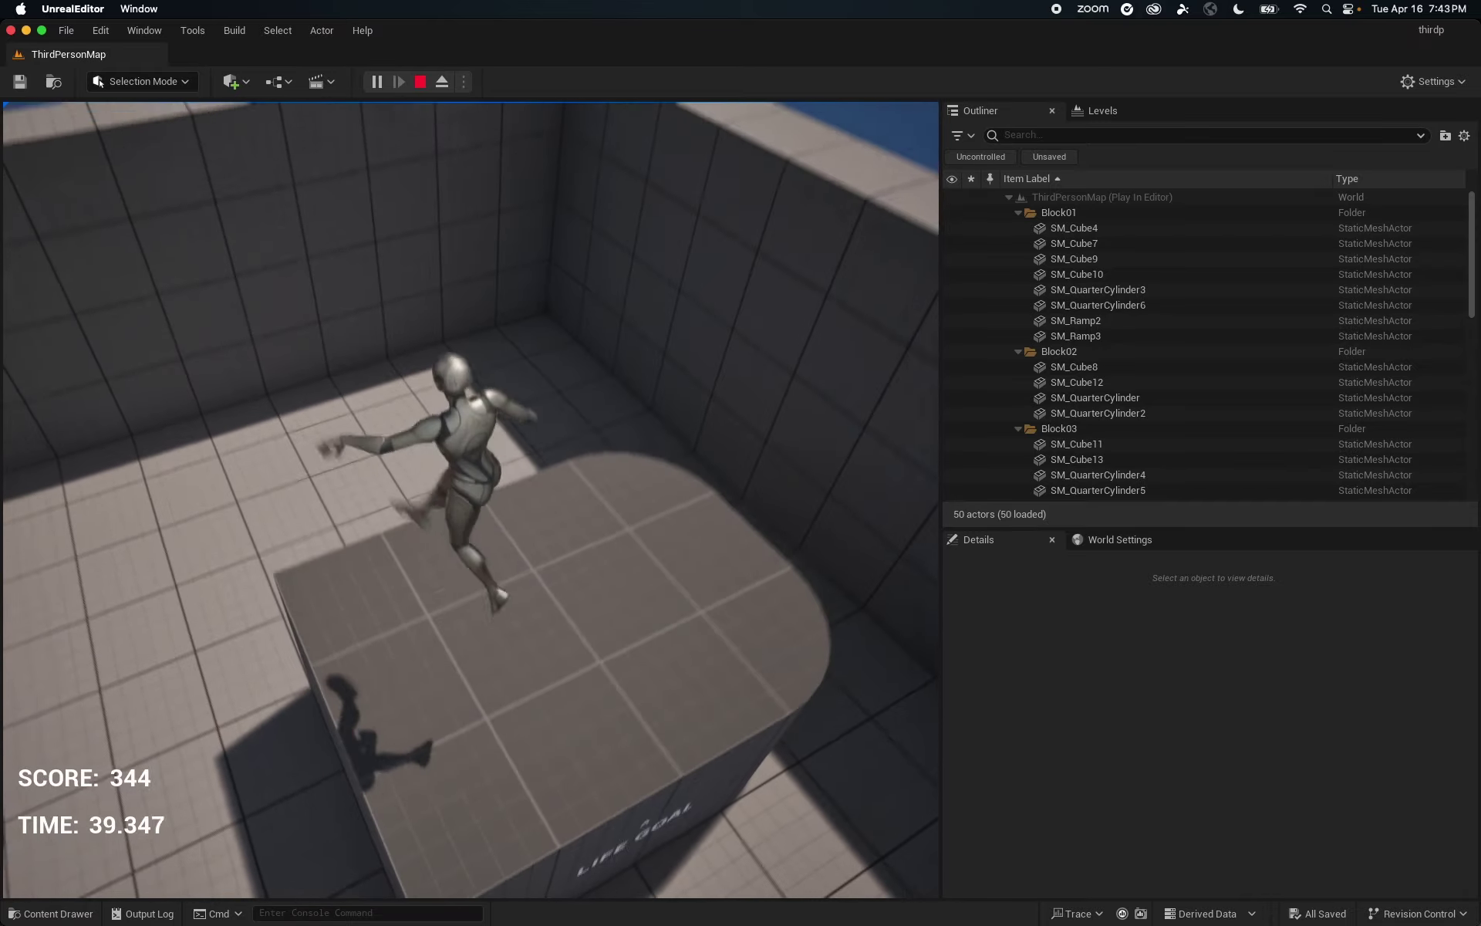
# - Keep jumping and moving about on the rounded LIFE GOAL platform until the timer runs out
pyautogui.press('space')
pyautogui.press('space')
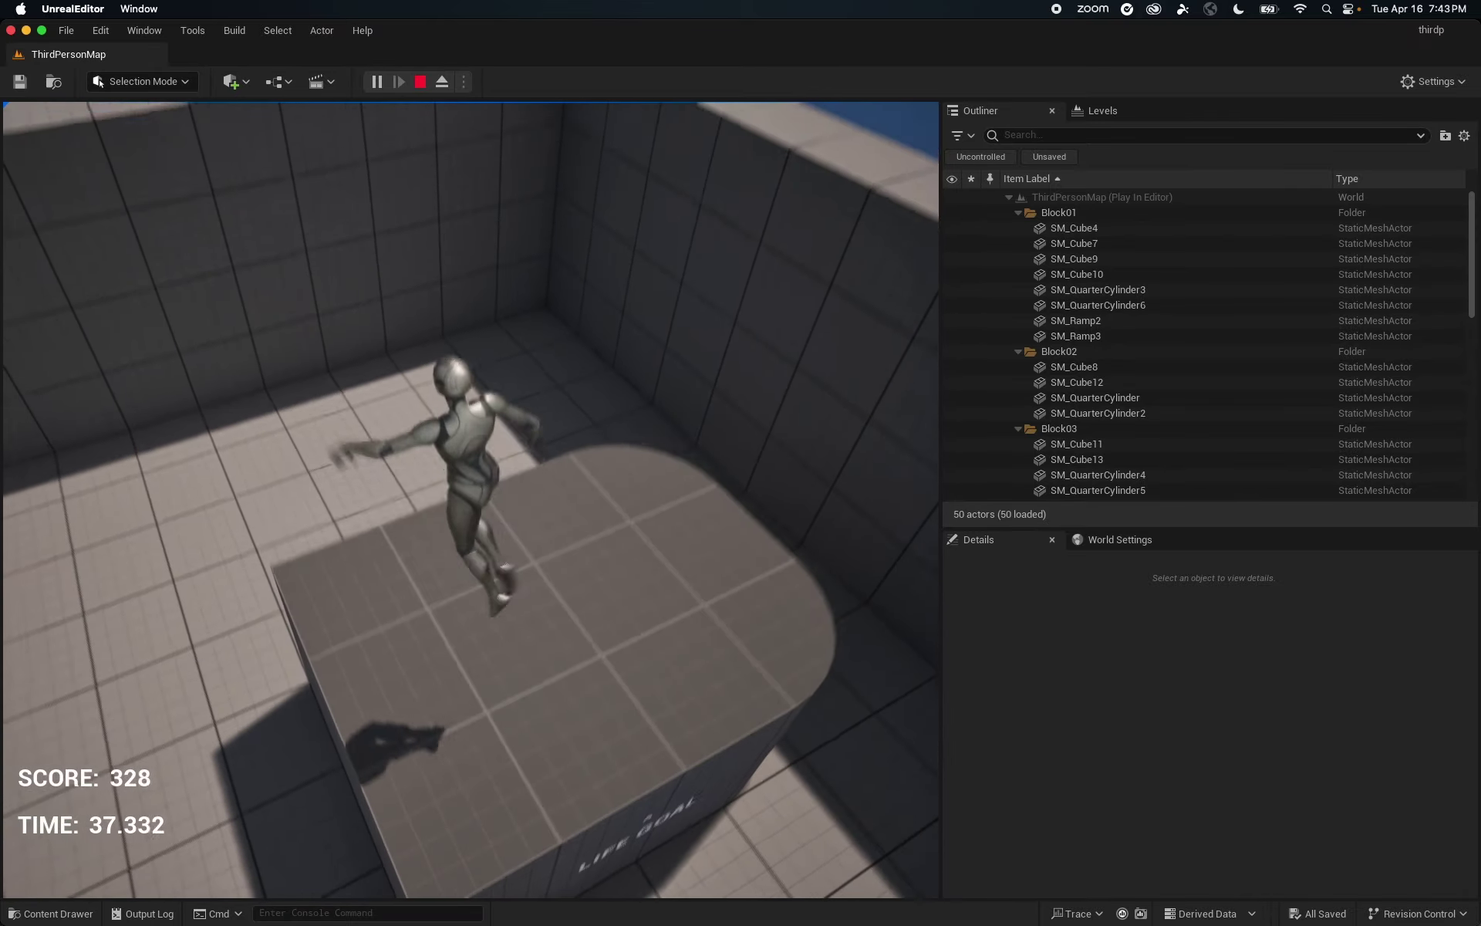
pyautogui.press('space')
pyautogui.press('space')
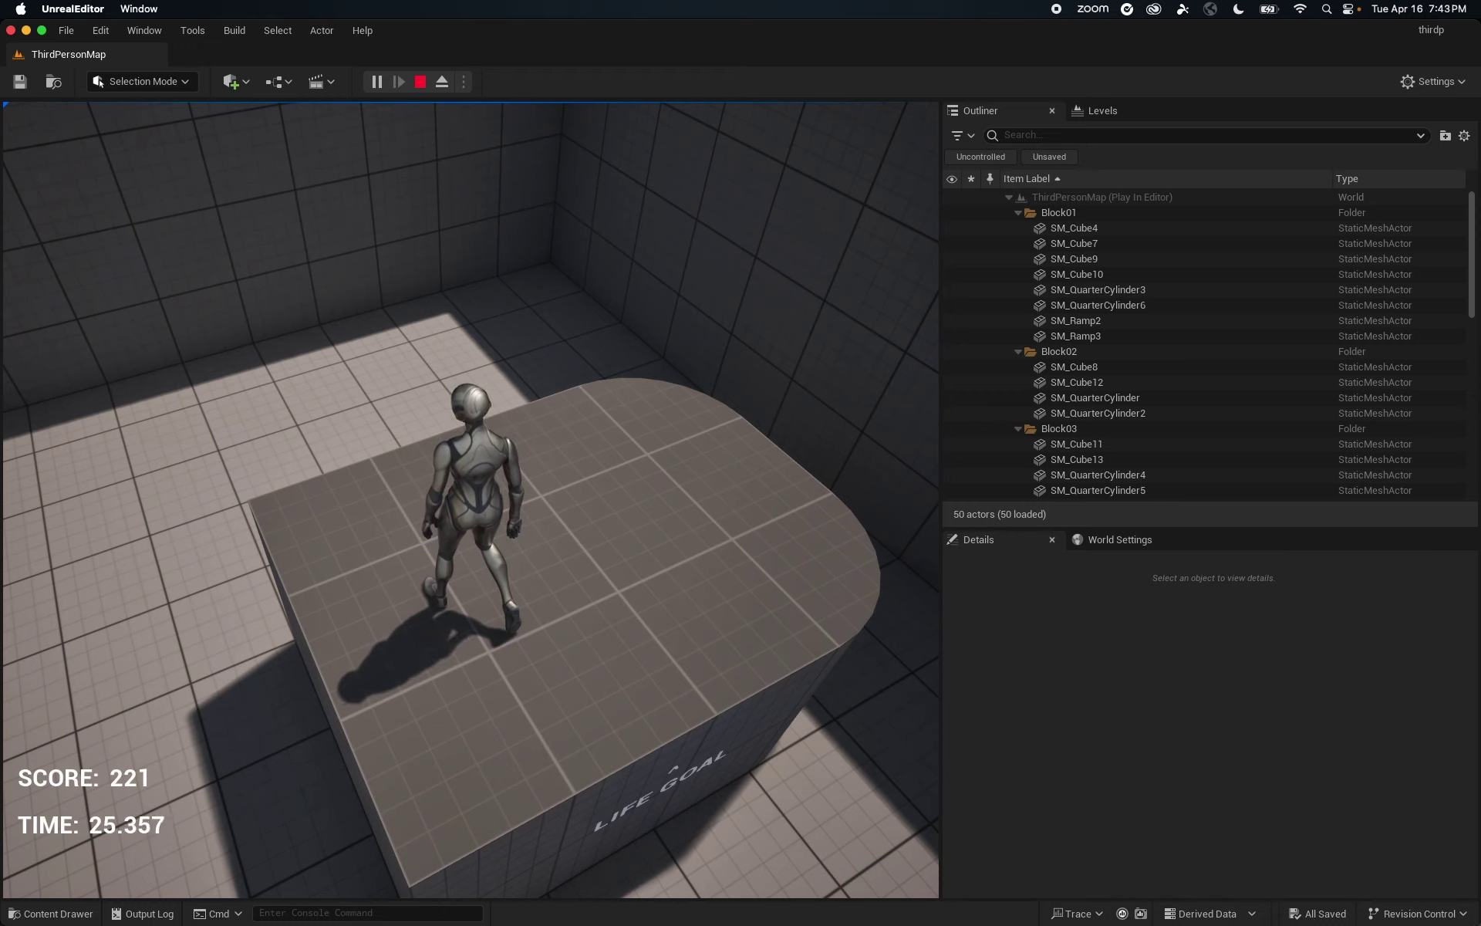
pyautogui.press('space')
pyautogui.press('space')
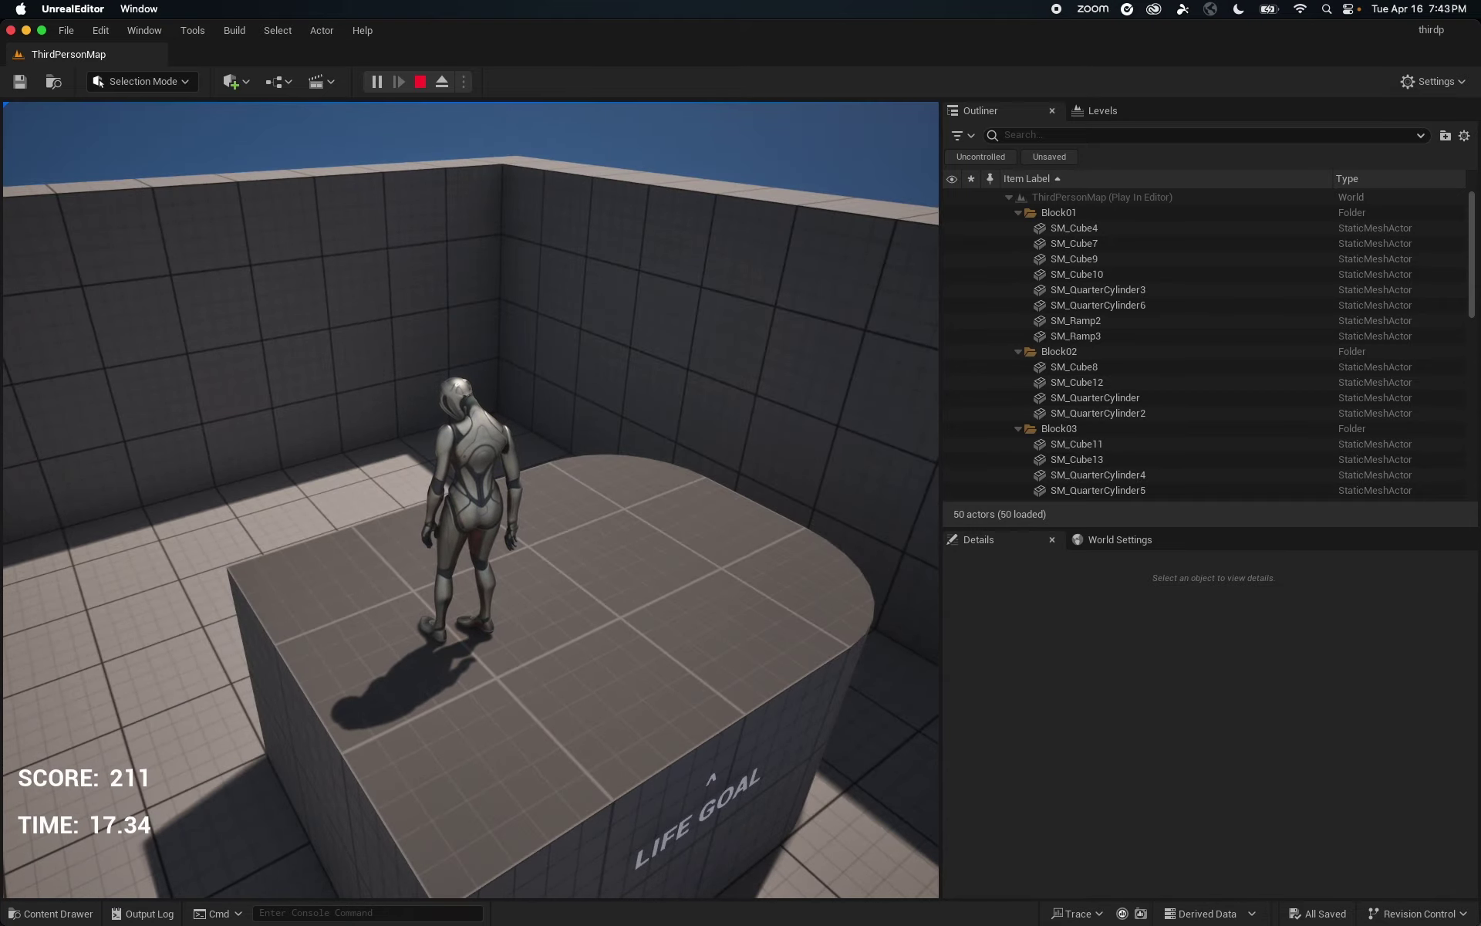
pyautogui.press('space')
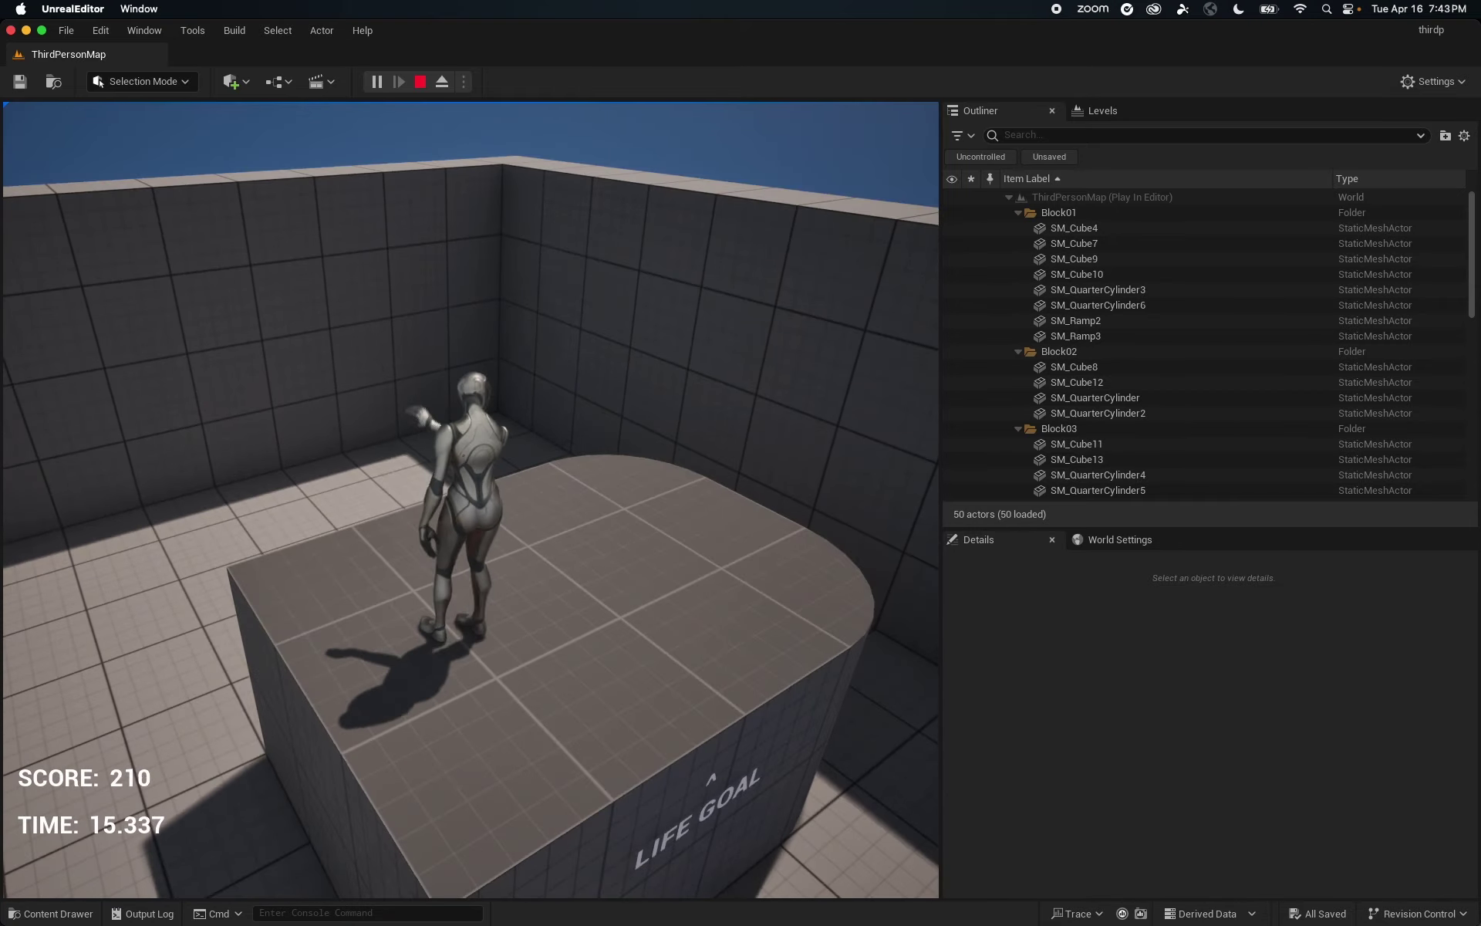
pyautogui.press('space')
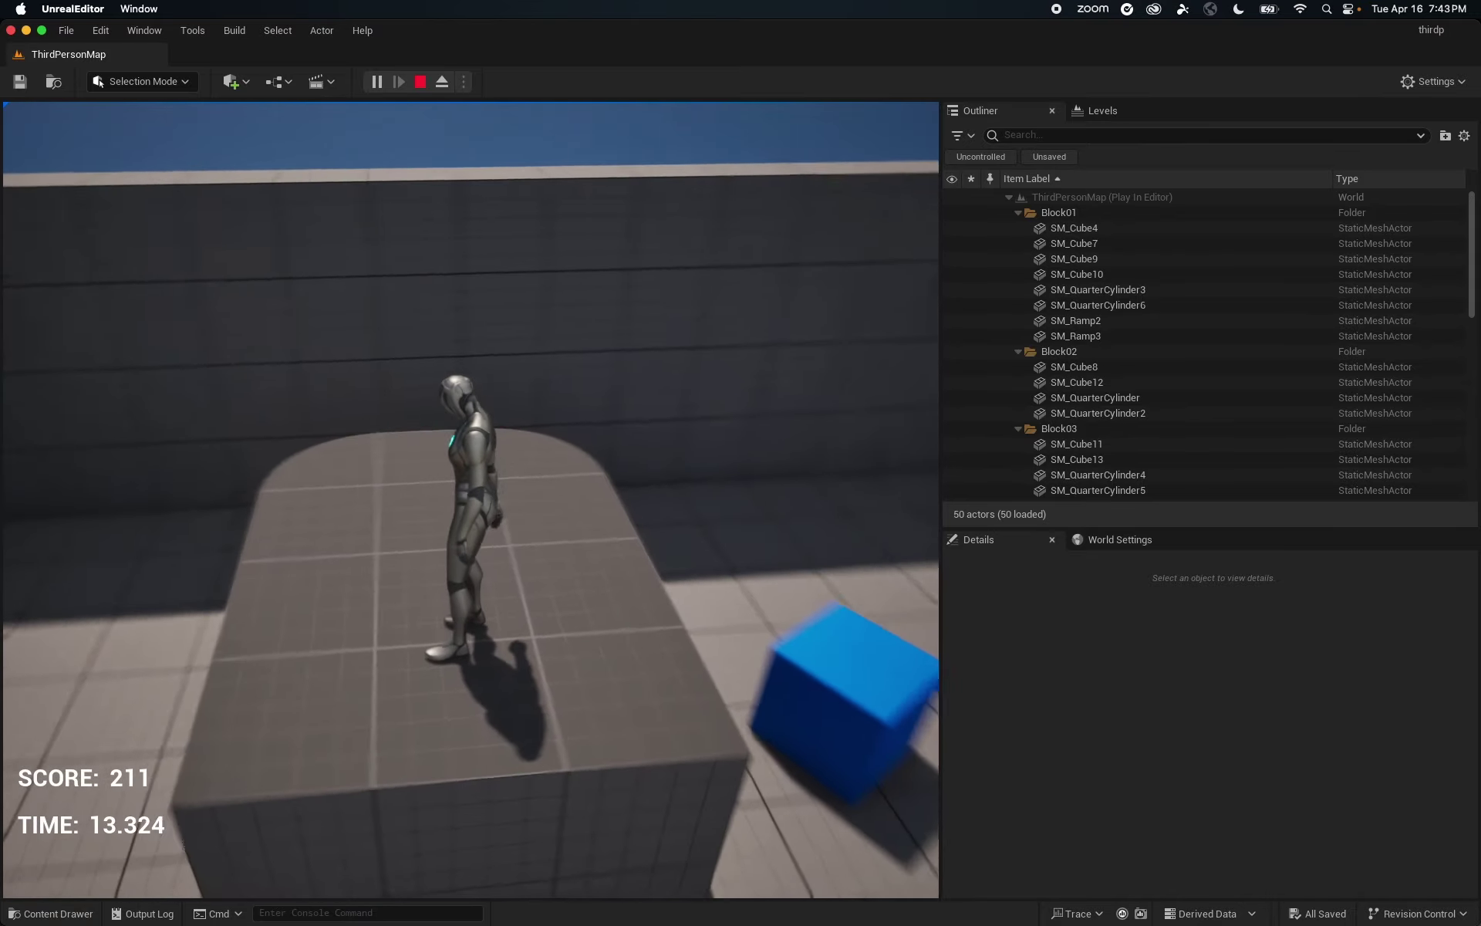
pyautogui.press('space')
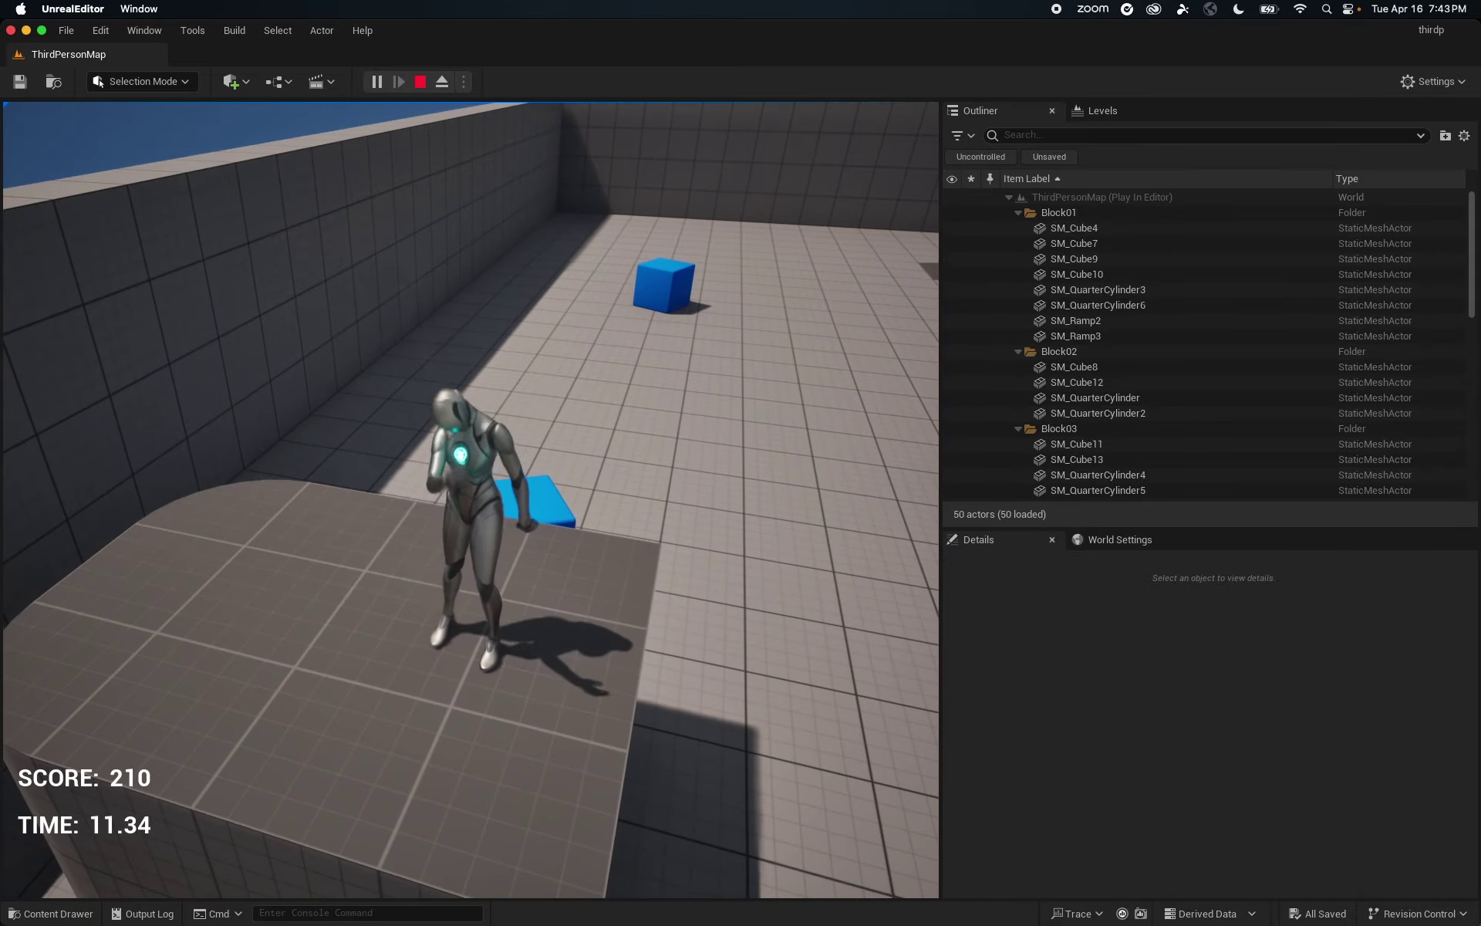
pyautogui.press('space')
pyautogui.press('space')
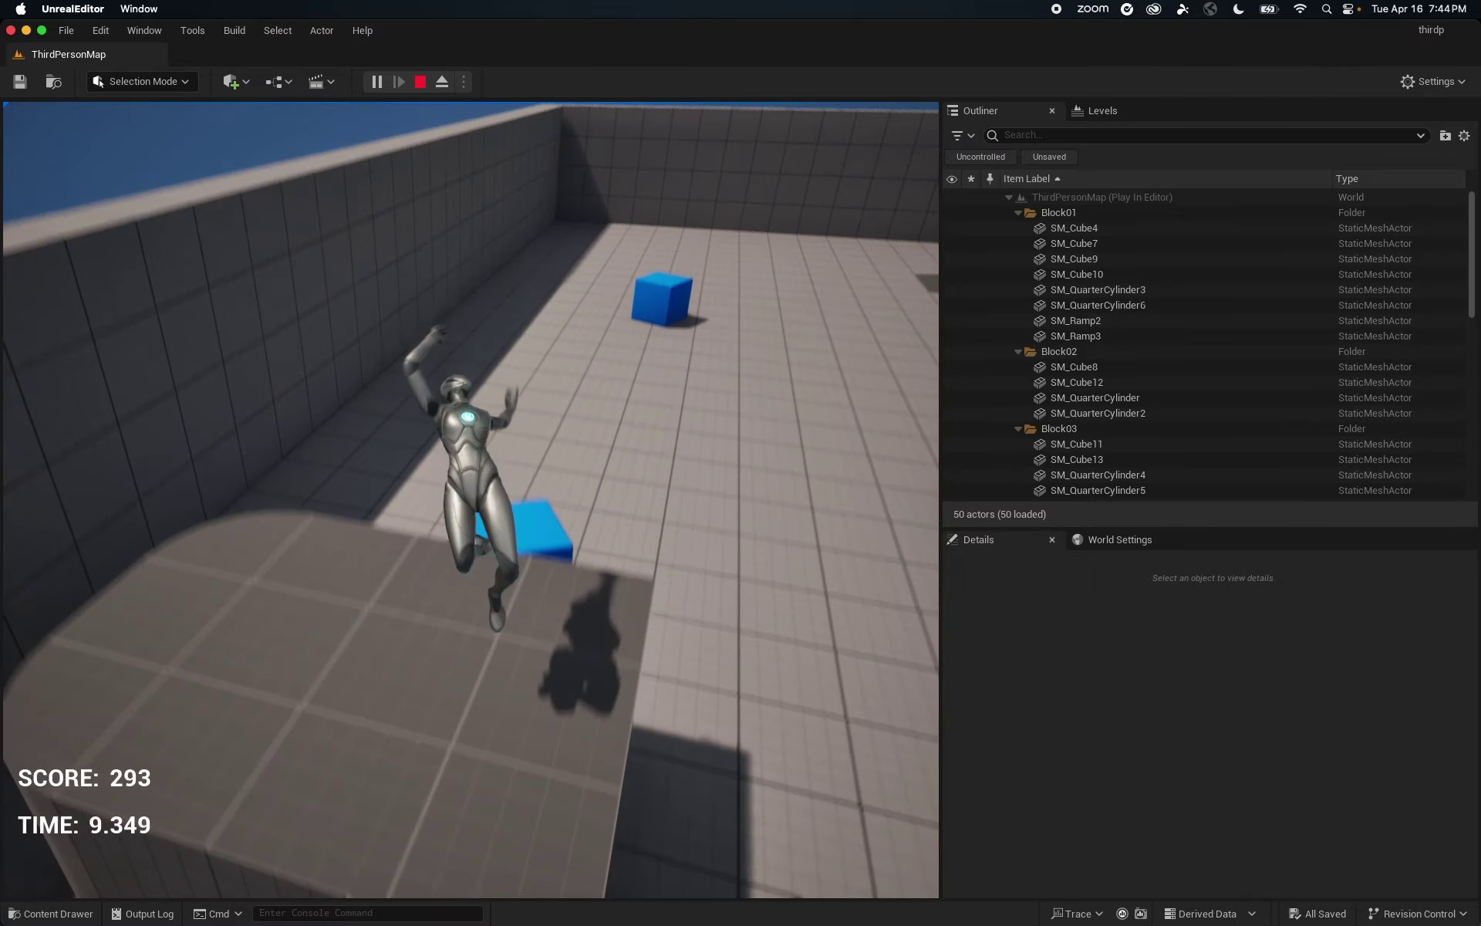
pyautogui.press('w')
pyautogui.press('space')
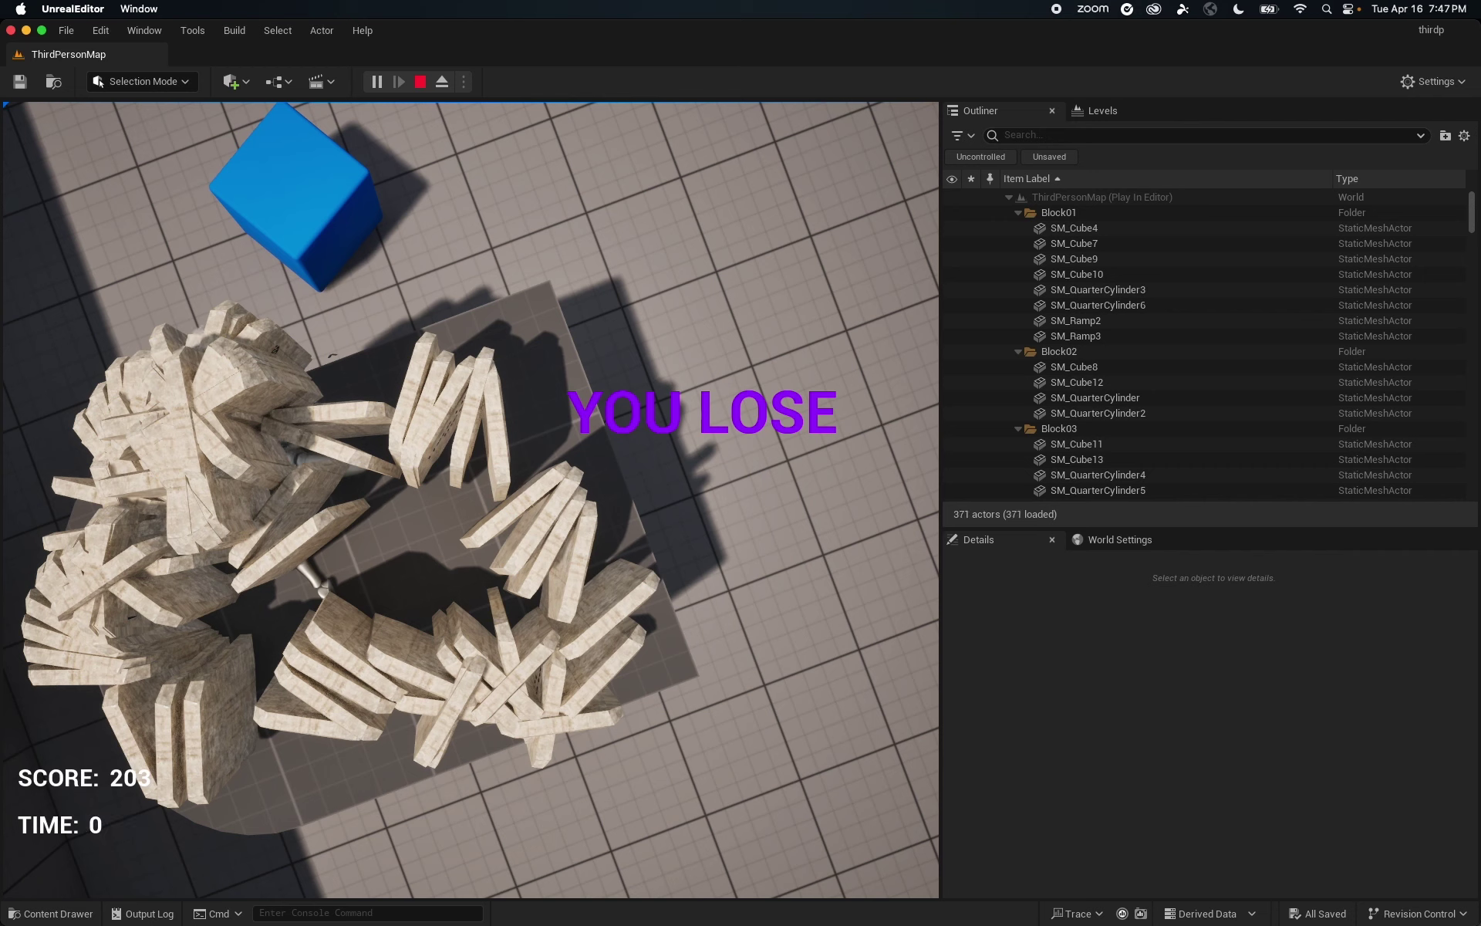
pyautogui.press('super+shift+5')
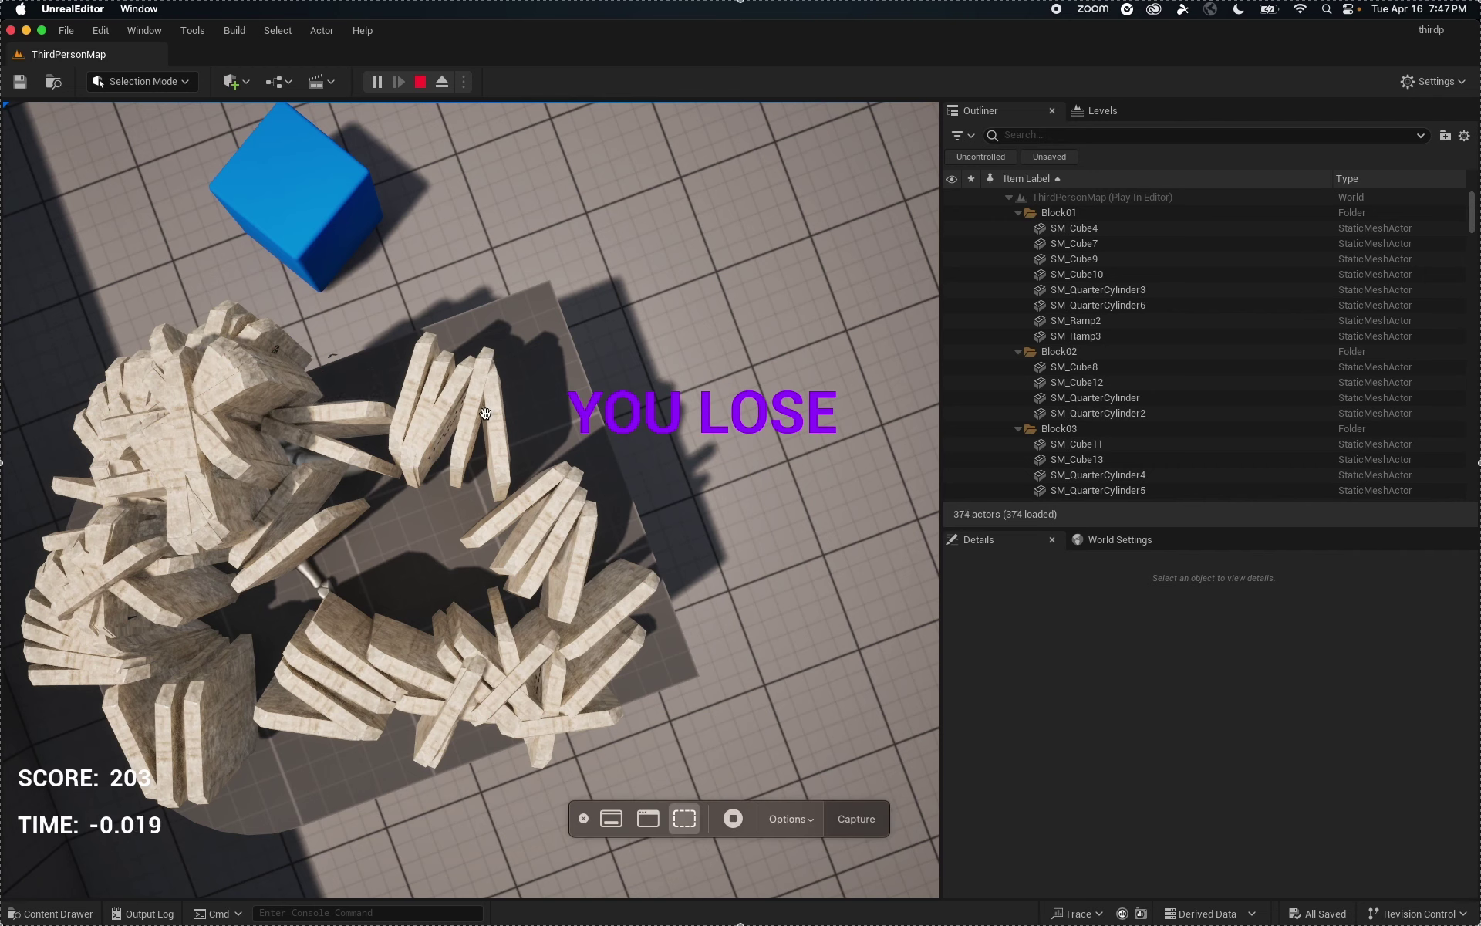